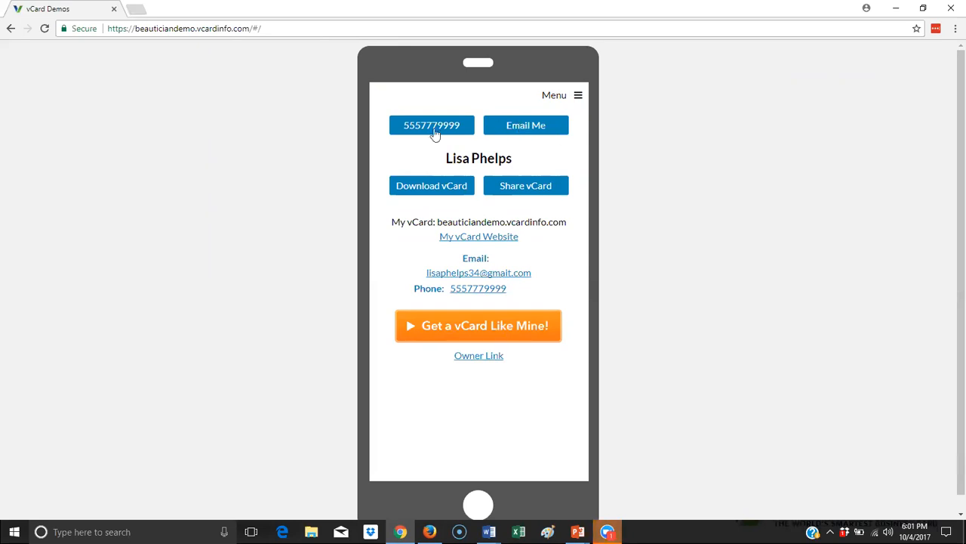
- Go from the demo card's Owner Link to the back-office login and sign in with the account username and password
click(480, 357)
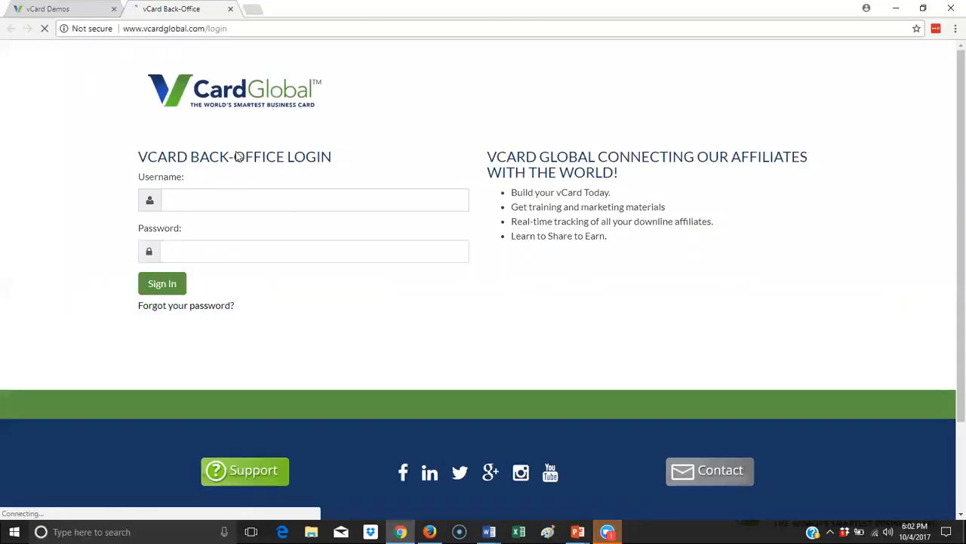
click(230, 200)
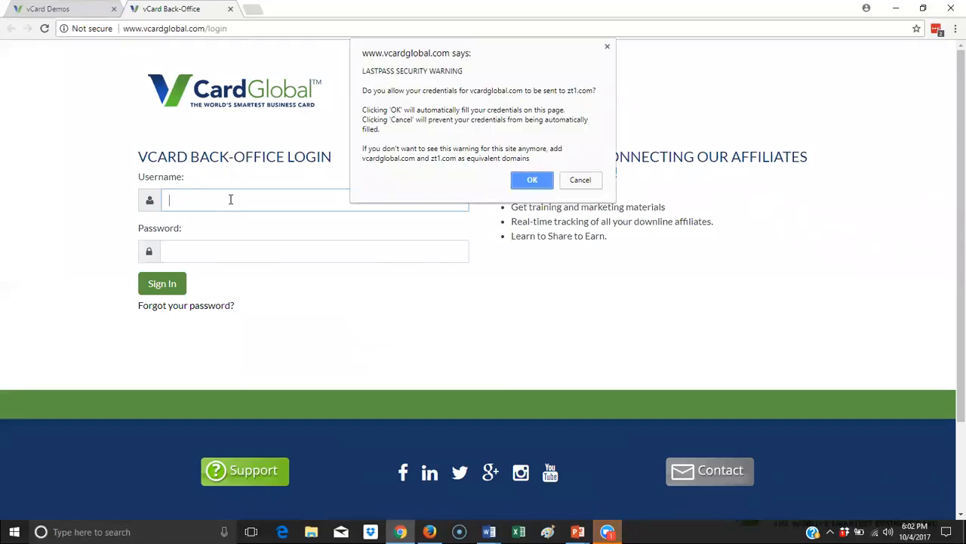
click(546, 184)
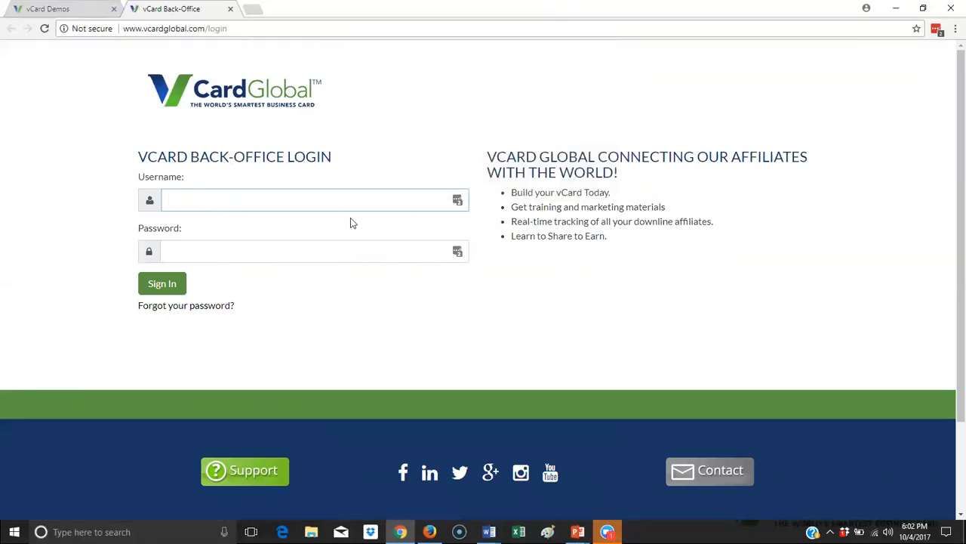
key(Tab)
text(••)
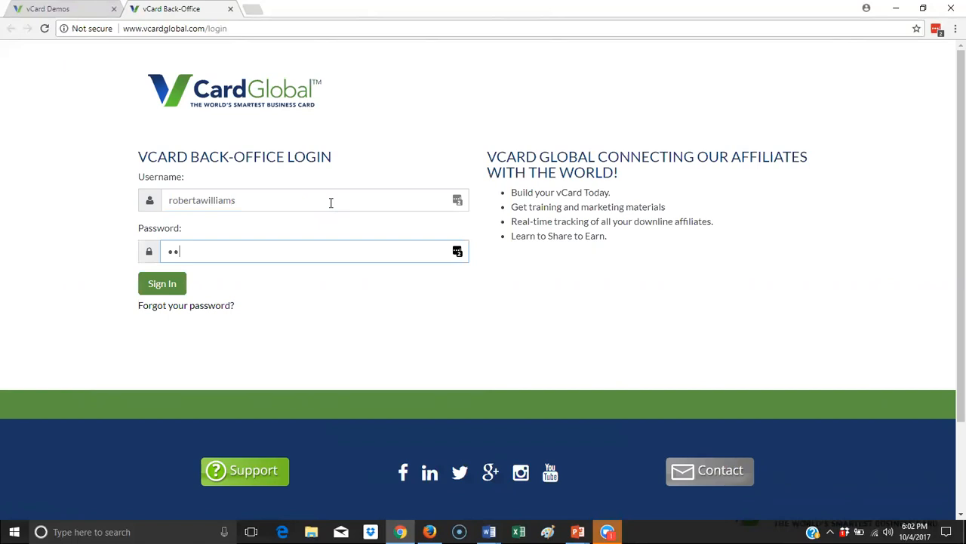
text(•••••)
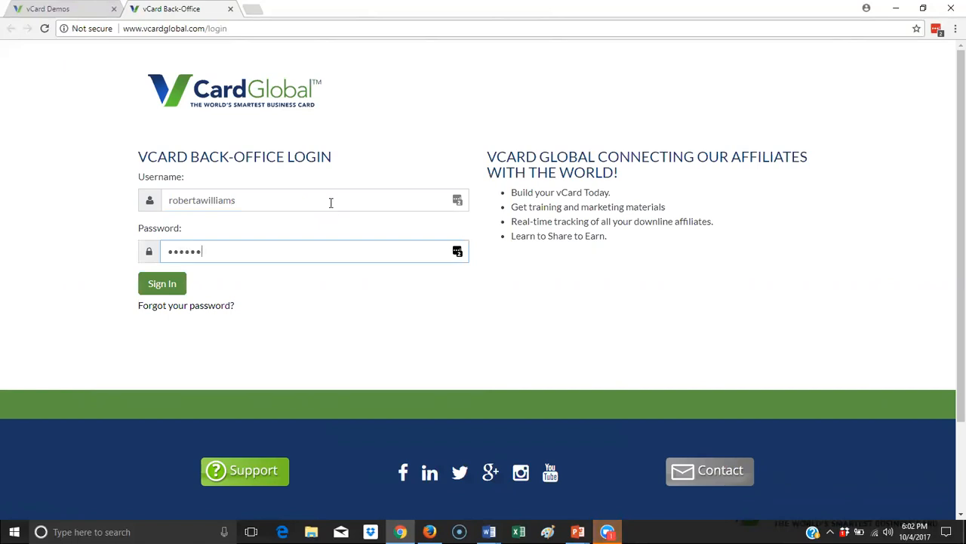
key(Return)
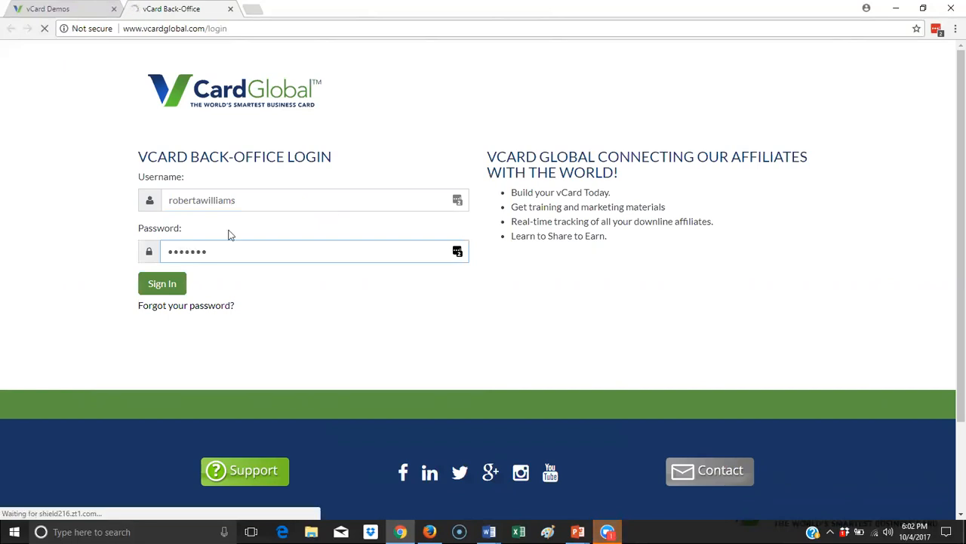
click(154, 292)
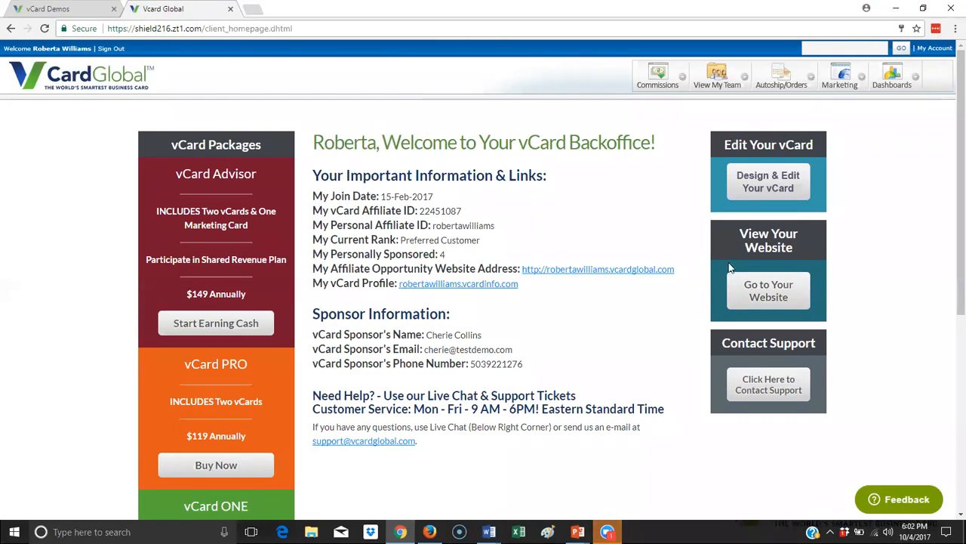
- Launch Design & Edit Your vCard, then switch to the Firefox window's vCard Editor tab
click(771, 182)
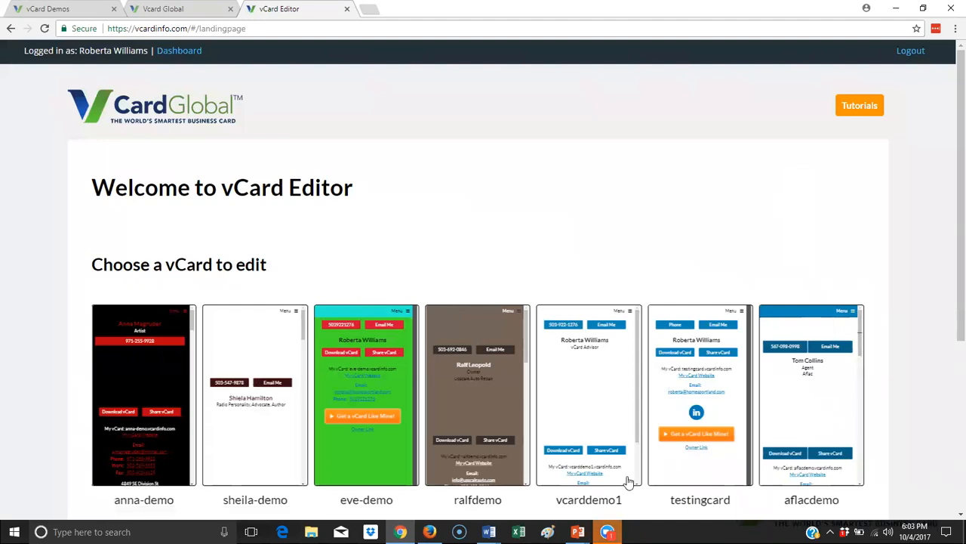
mouse_move(429, 532)
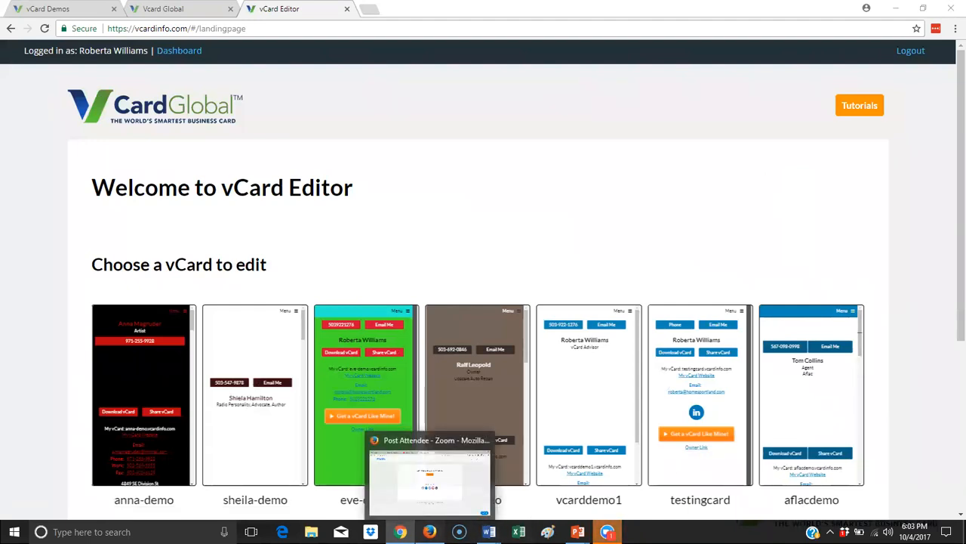
click(429, 476)
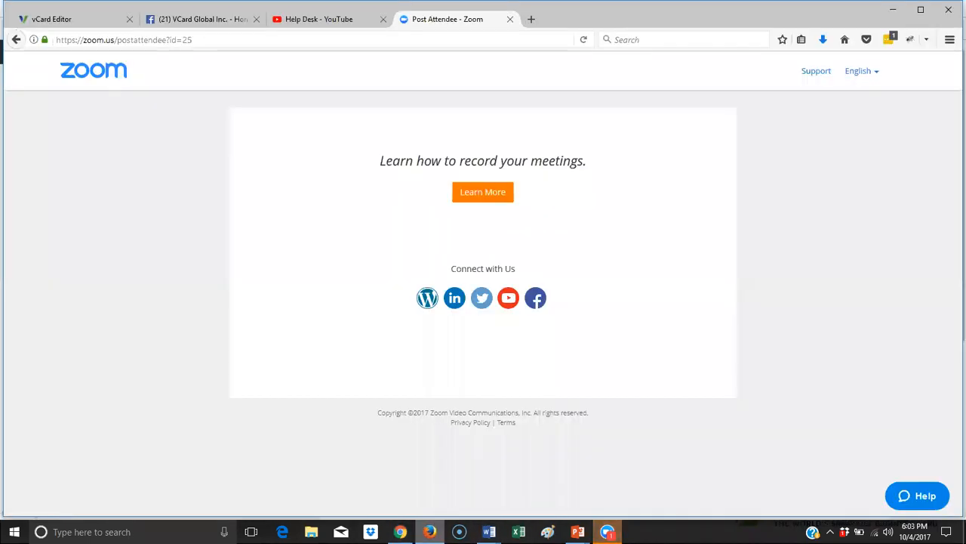
click(106, 21)
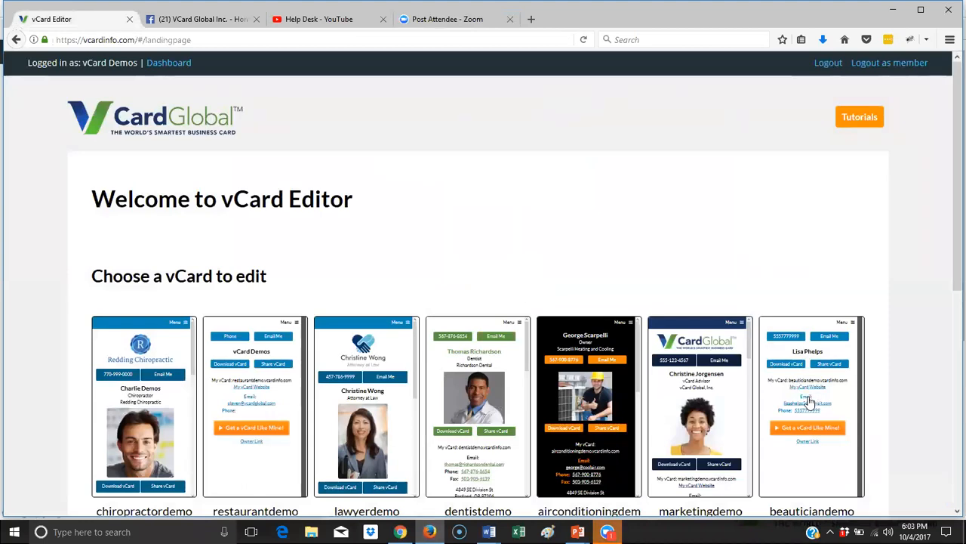
- Open the beauticiandemo card and start its Set-up Wizard with Get Started
click(808, 400)
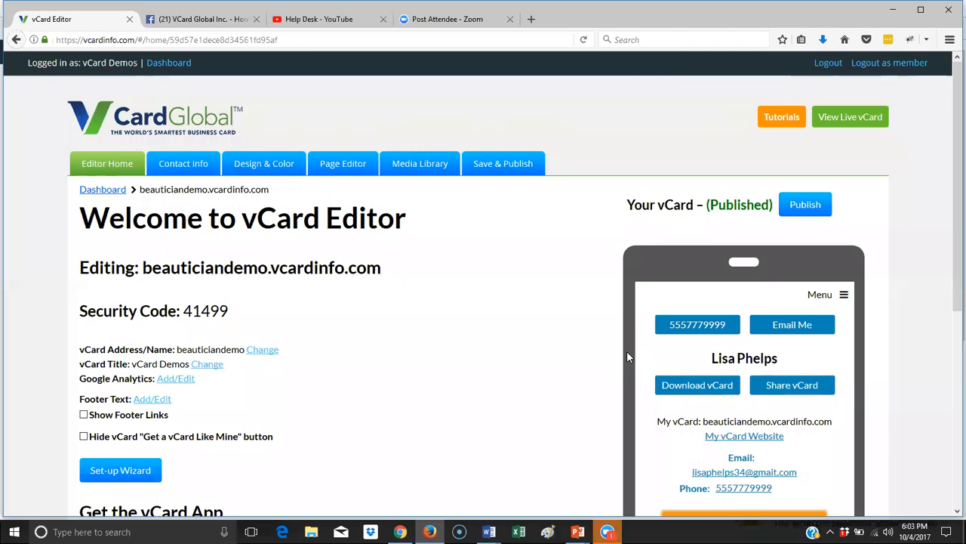
scroll(584, 336, down, 2)
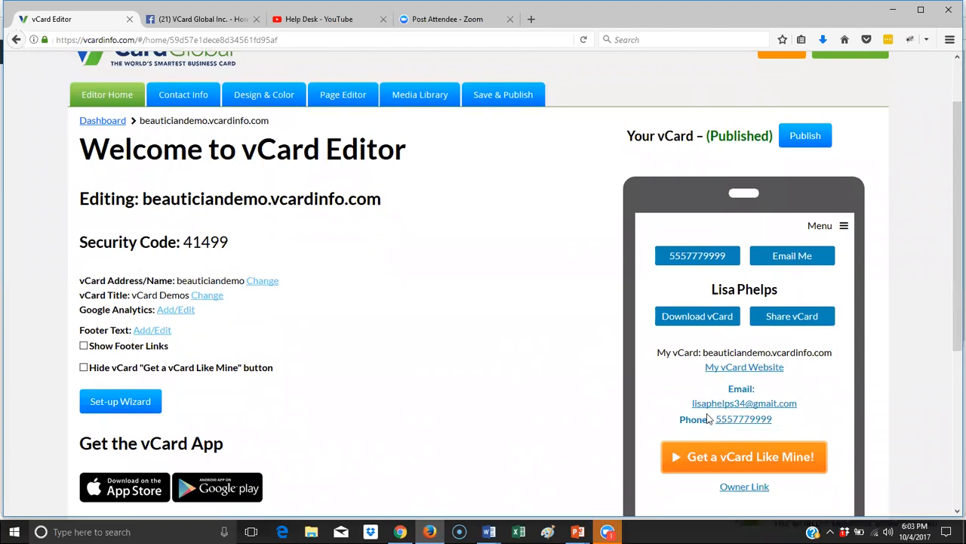
click(120, 402)
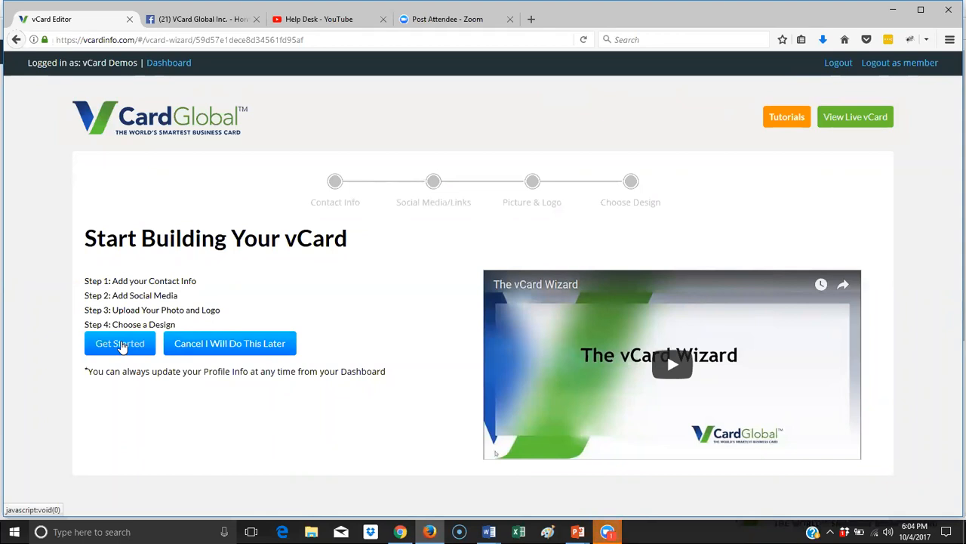
click(120, 344)
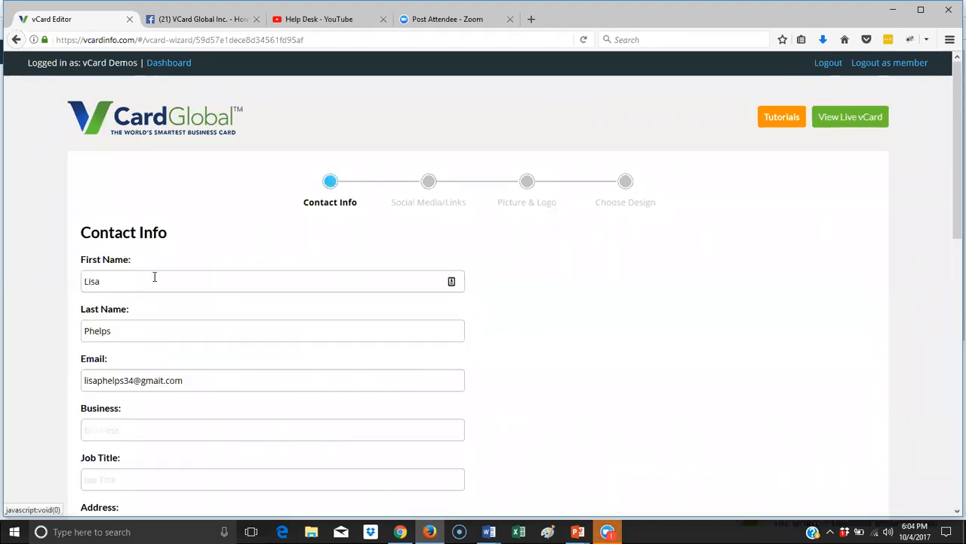
- Set the Job Title field to Beautician
scroll(154, 279, down, 2)
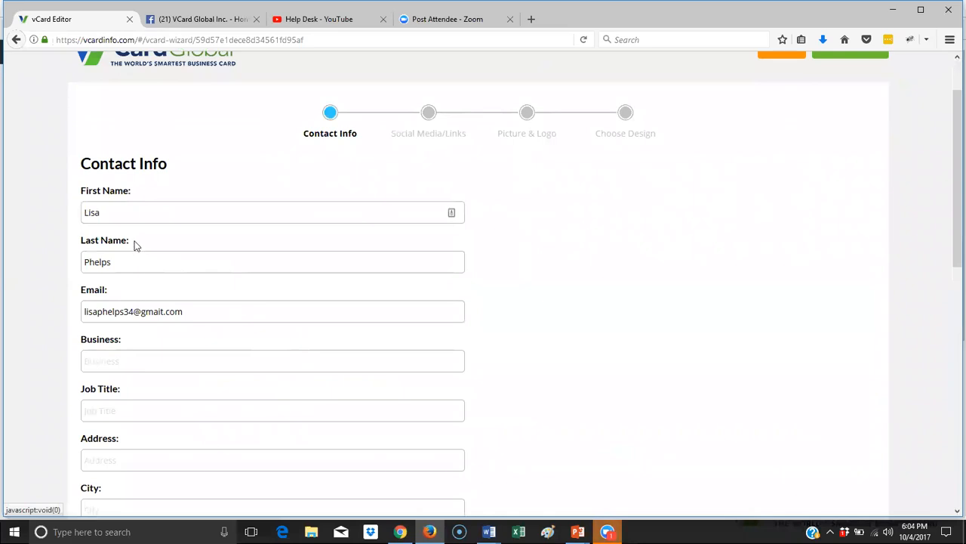
scroll(99, 349, down, 2)
click(103, 344)
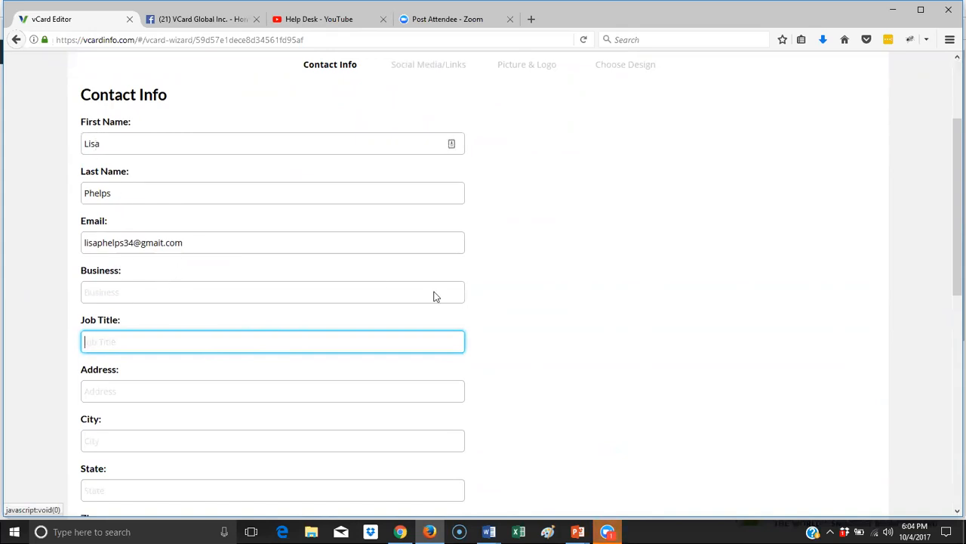
click(590, 303)
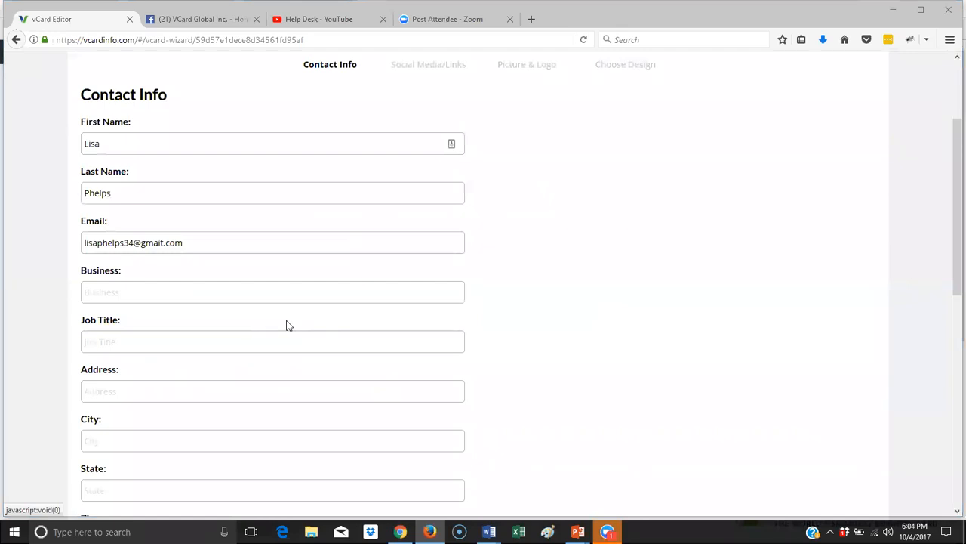
click(125, 292)
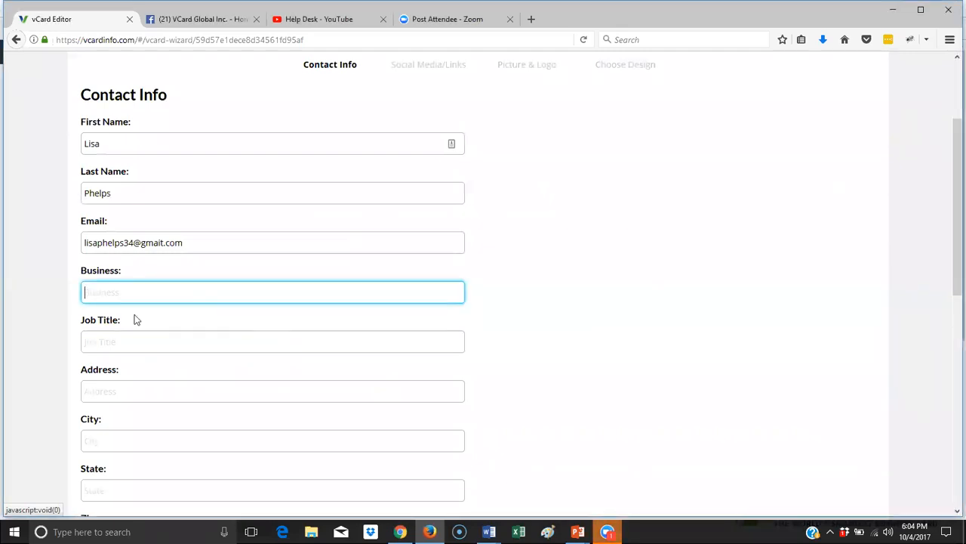
click(123, 342)
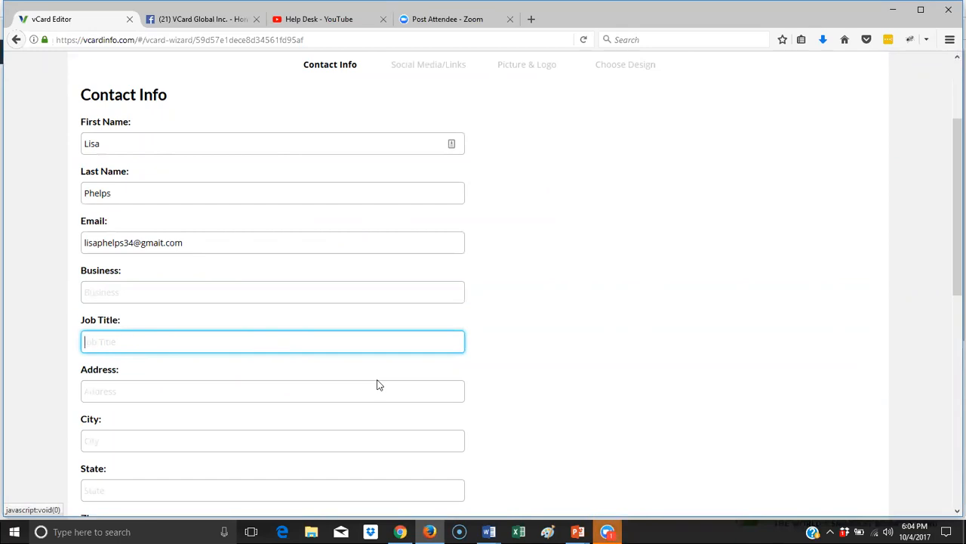
text(Beautician)
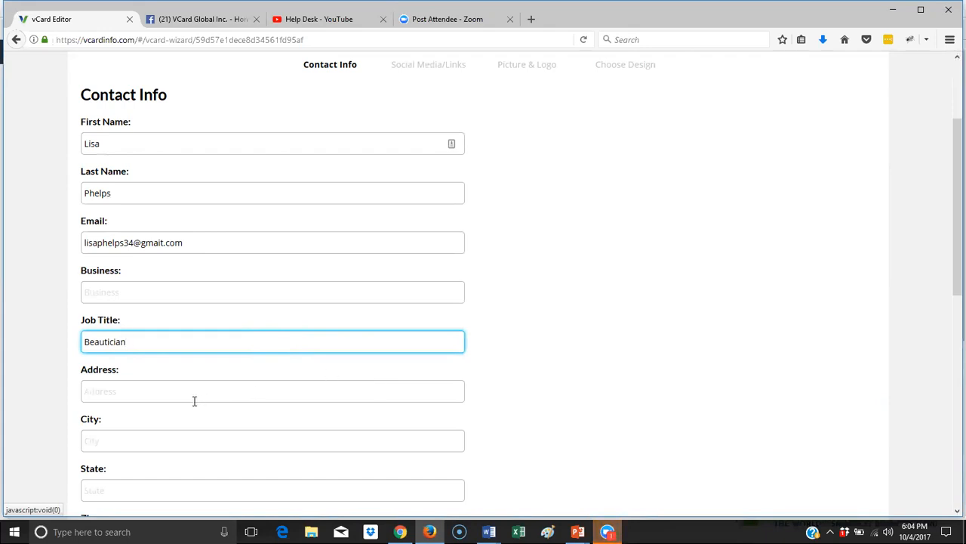
scroll(182, 377, down, 3)
click(137, 255)
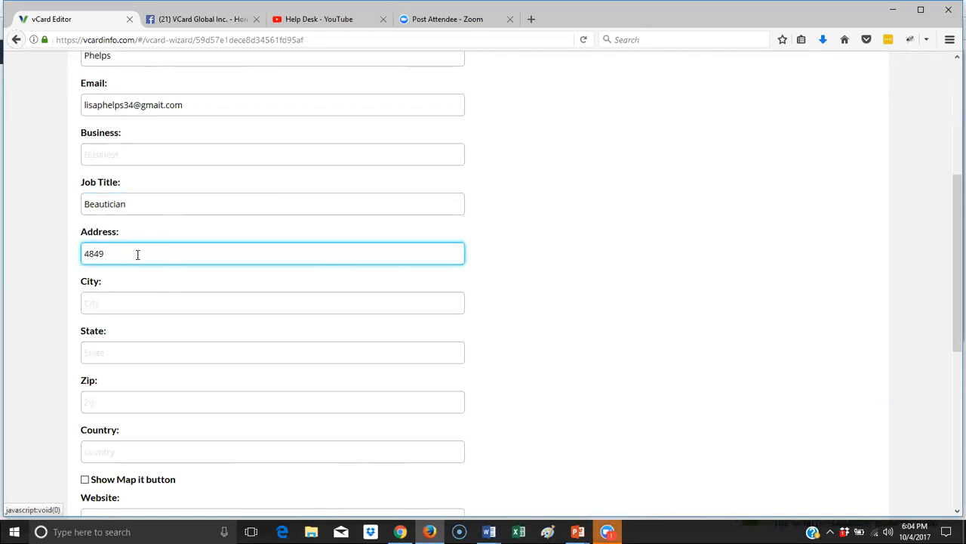
key(Tab)
text(P)
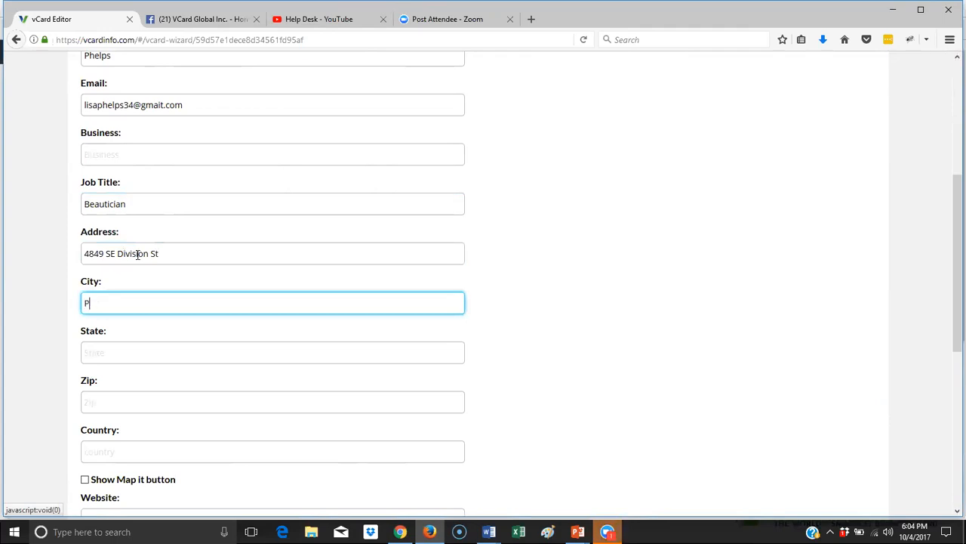
text(ortland)
key(Tab)
text(OR)
key(Tab)
text(97202)
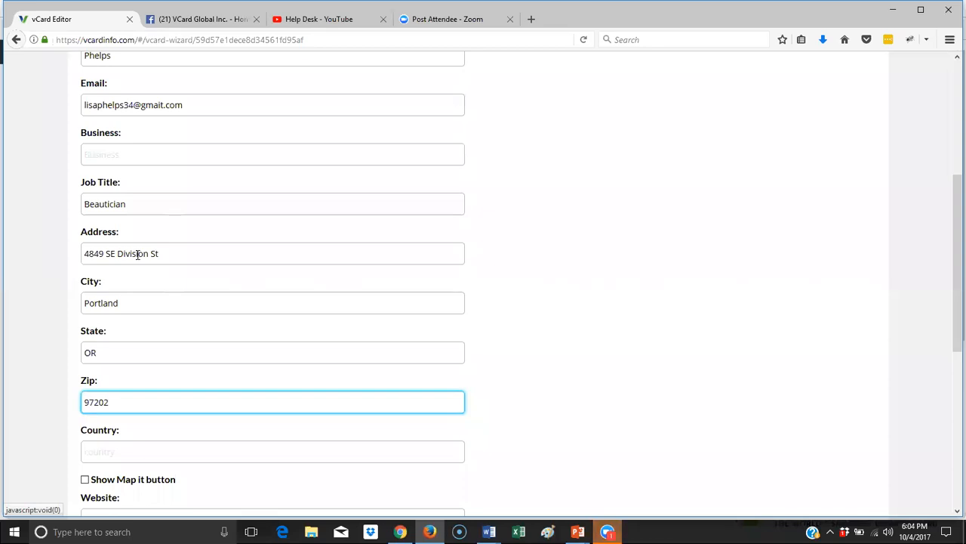
key(BackSpace)
text(6)
drag(196, 247, 64, 257)
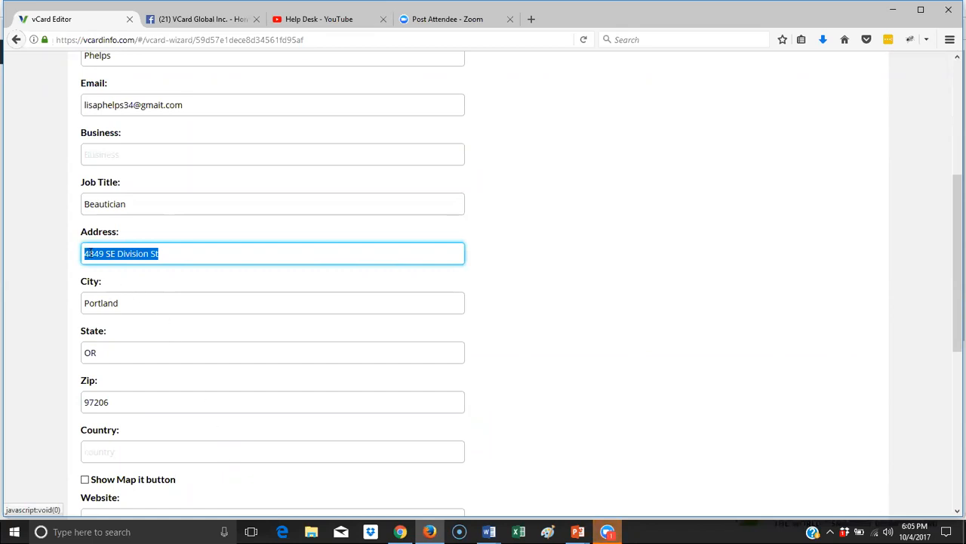
click(209, 257)
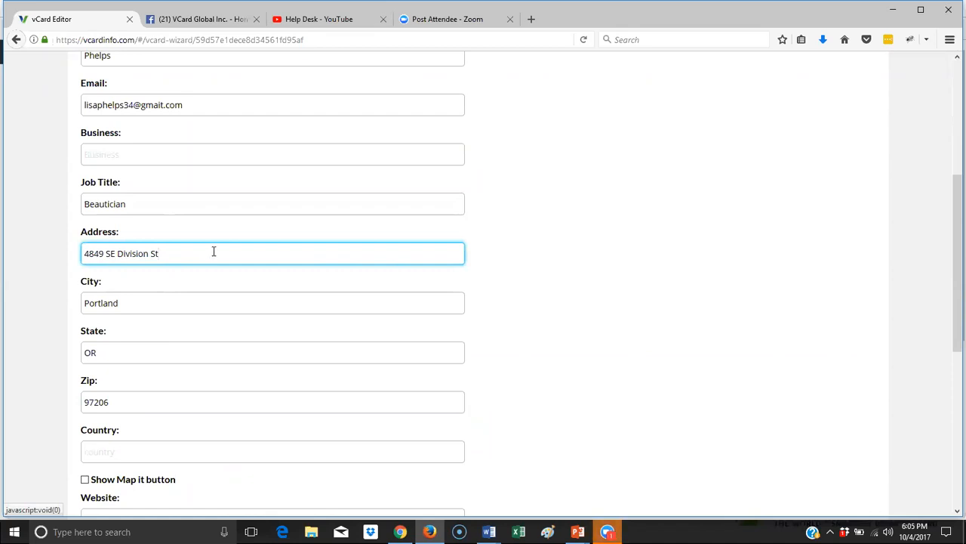
- Turn on the map button for the card's address and go to the website field
scroll(214, 250, down, 2)
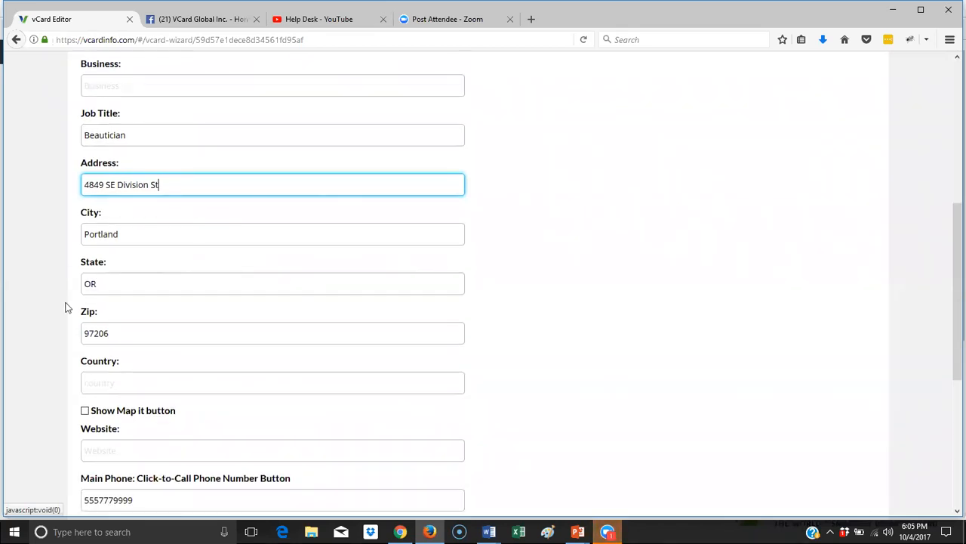
click(85, 410)
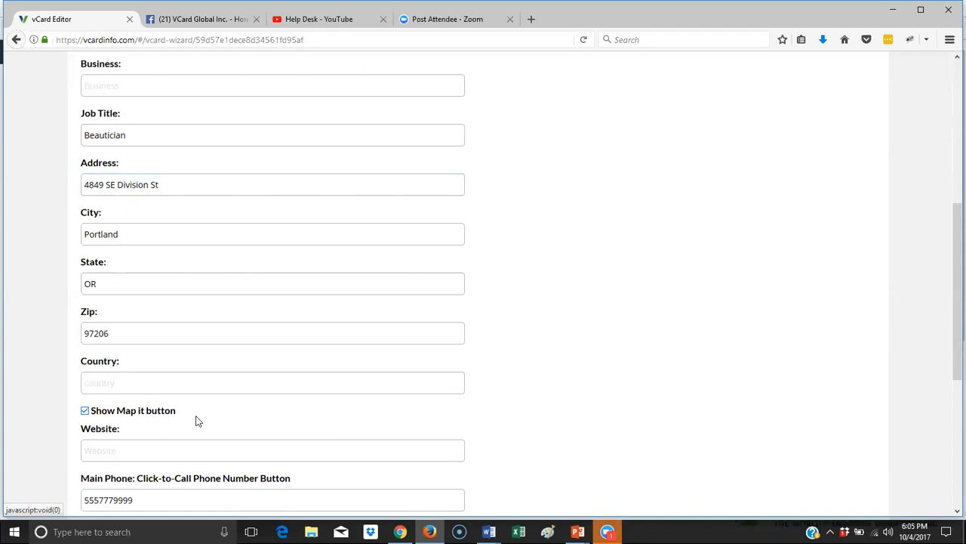
scroll(196, 420, down, 3)
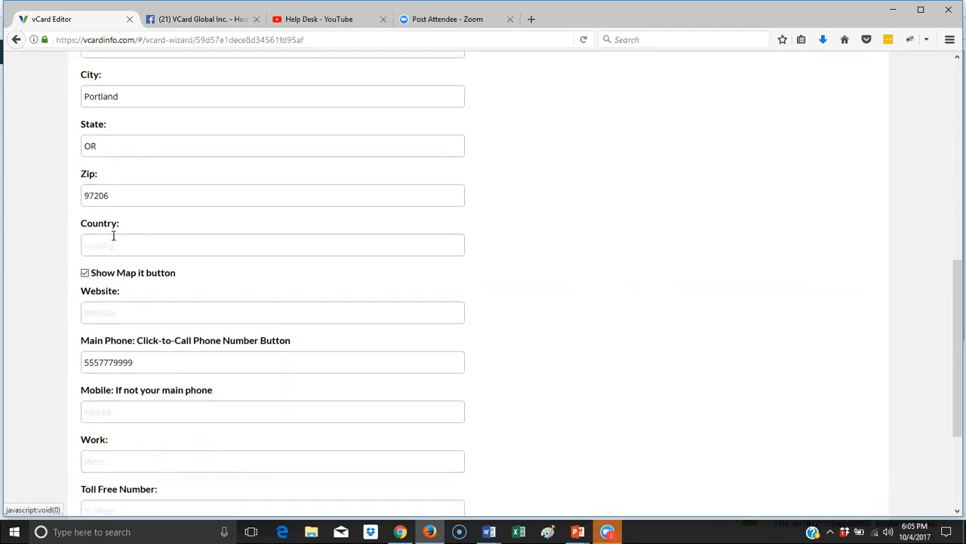
click(125, 308)
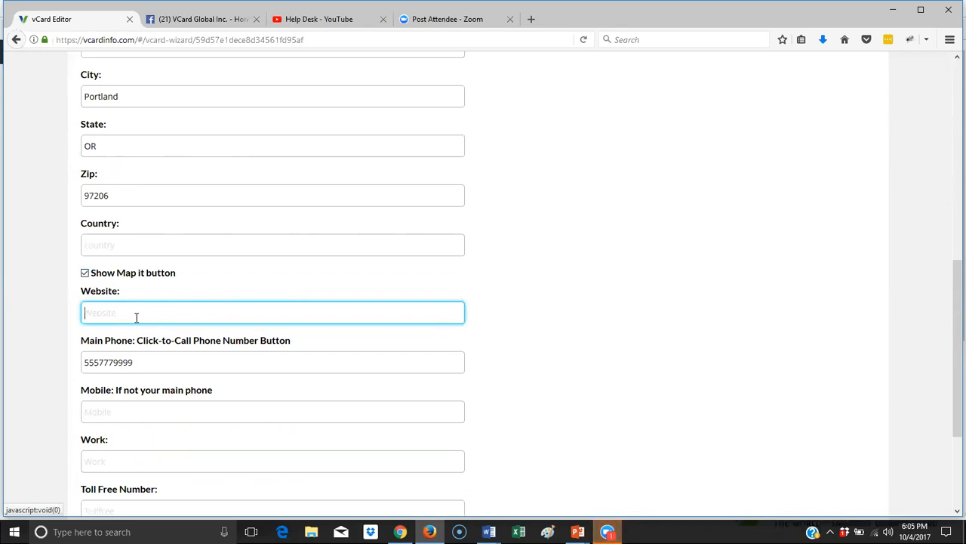
scroll(161, 341, down, 3)
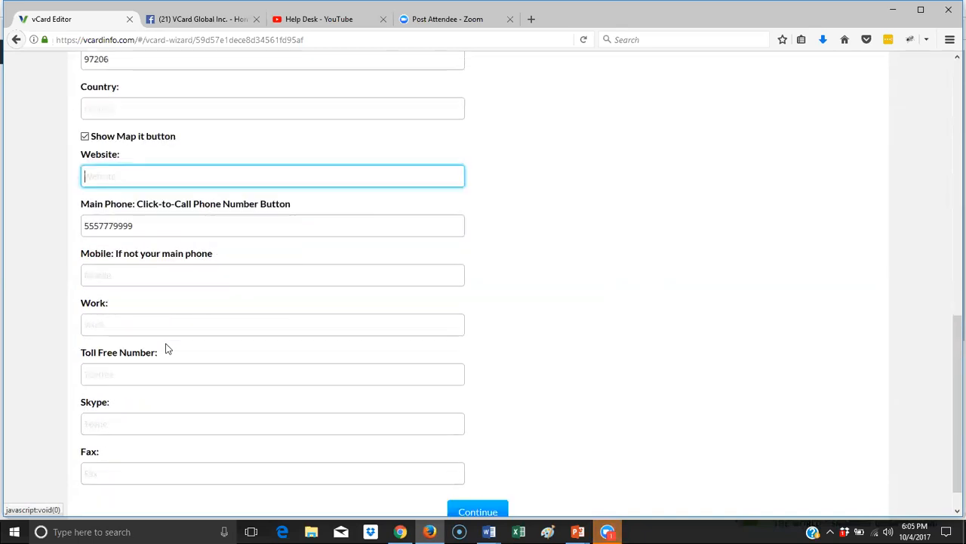
- Add hyphens to the main phone number and fill in the fax number
click(99, 225)
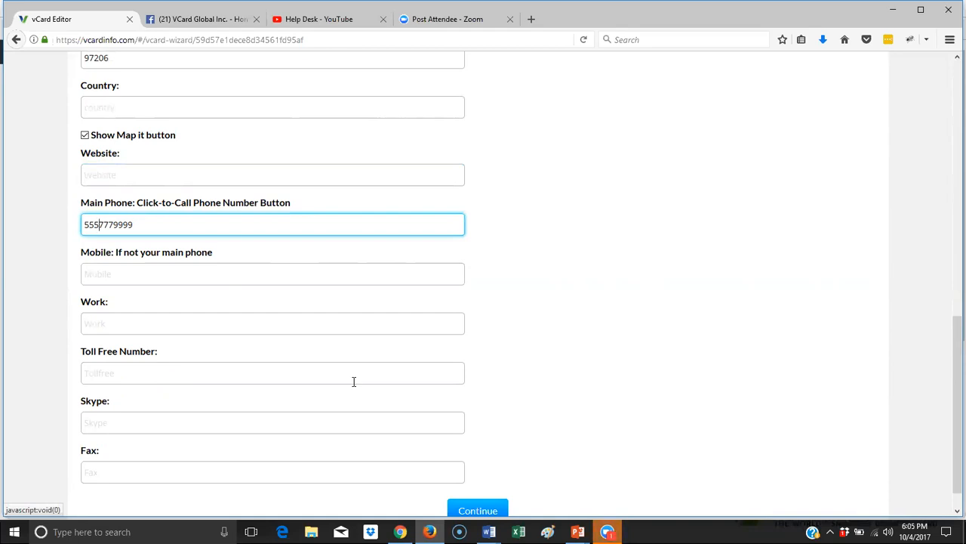
text(-)
key(Right)
text(-)
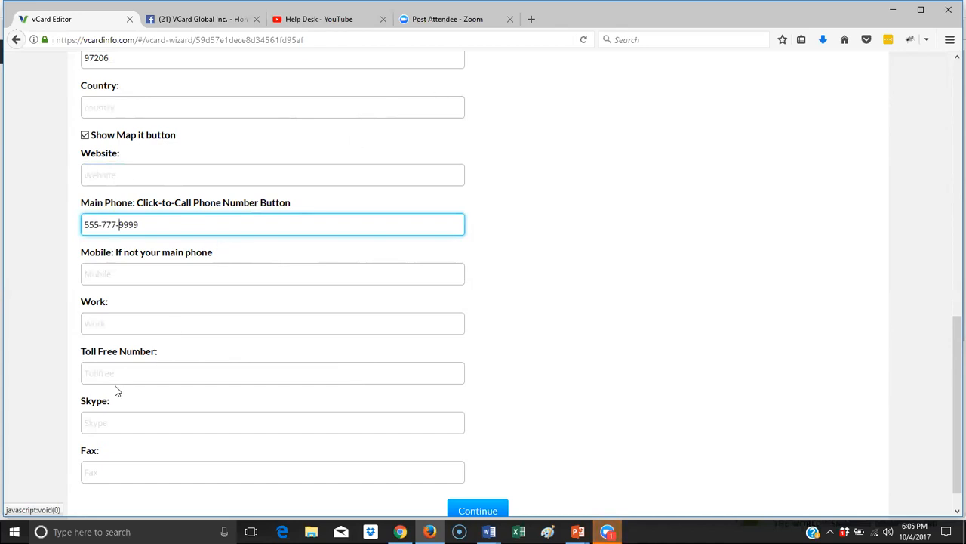
click(122, 423)
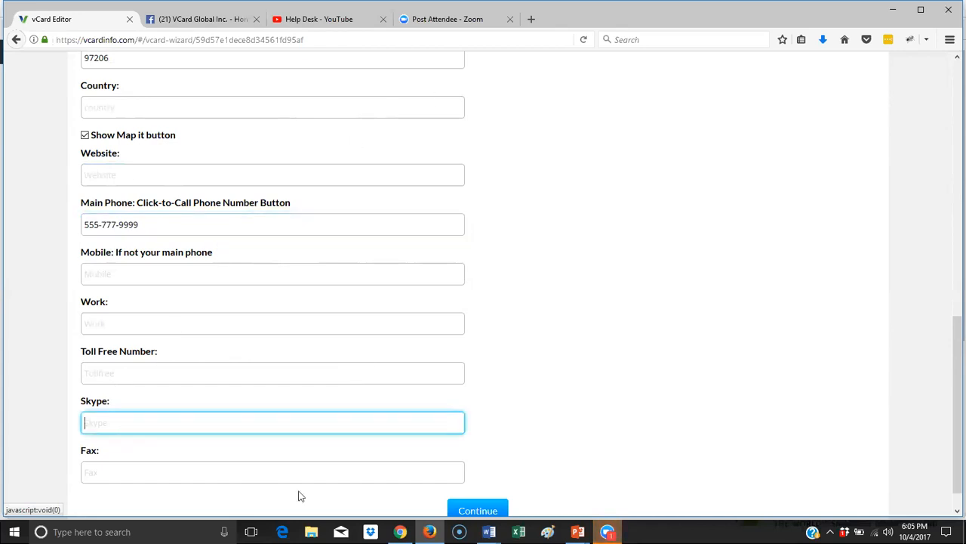
click(149, 471)
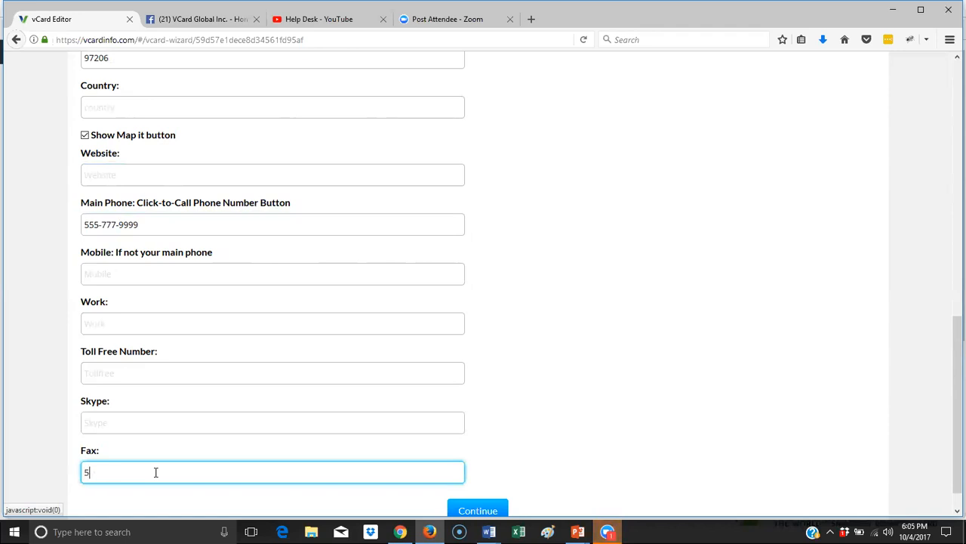
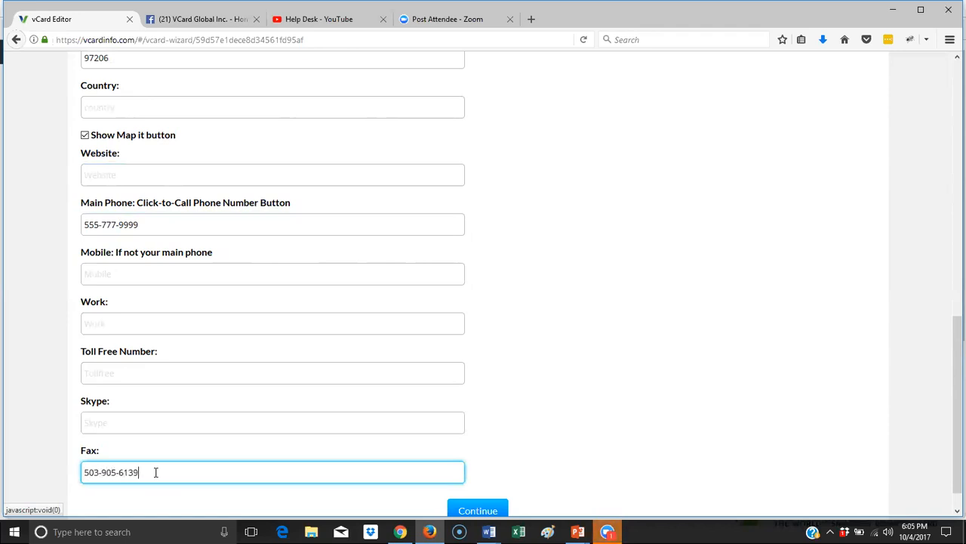
scroll(431, 248, down, 1)
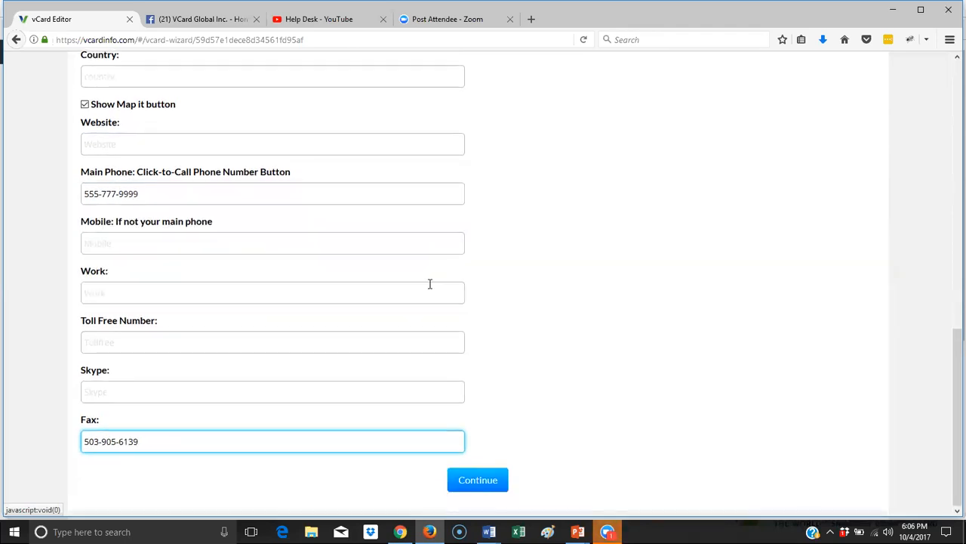
- Review the filled contact fields, then save them with Continue
click(426, 313)
scroll(427, 314, up, 6)
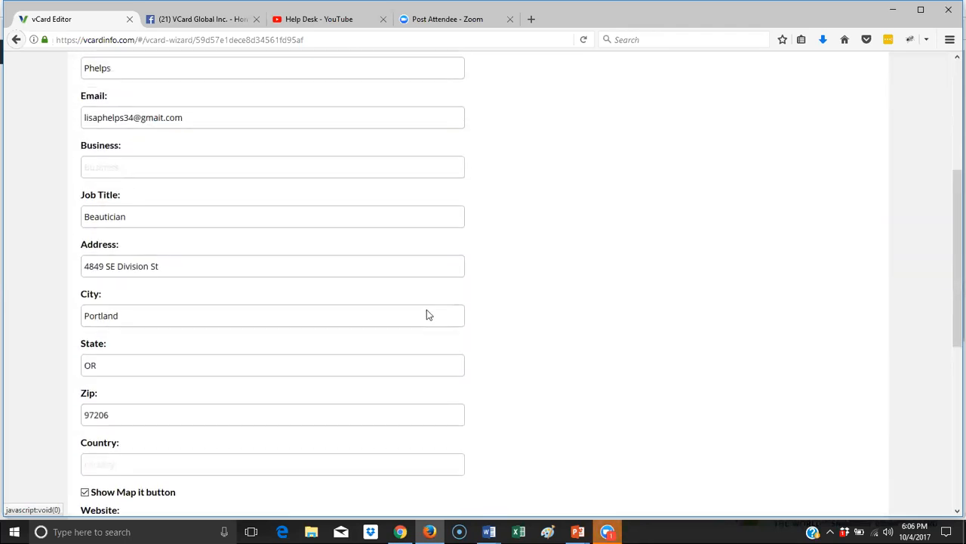
scroll(233, 118, up, 2)
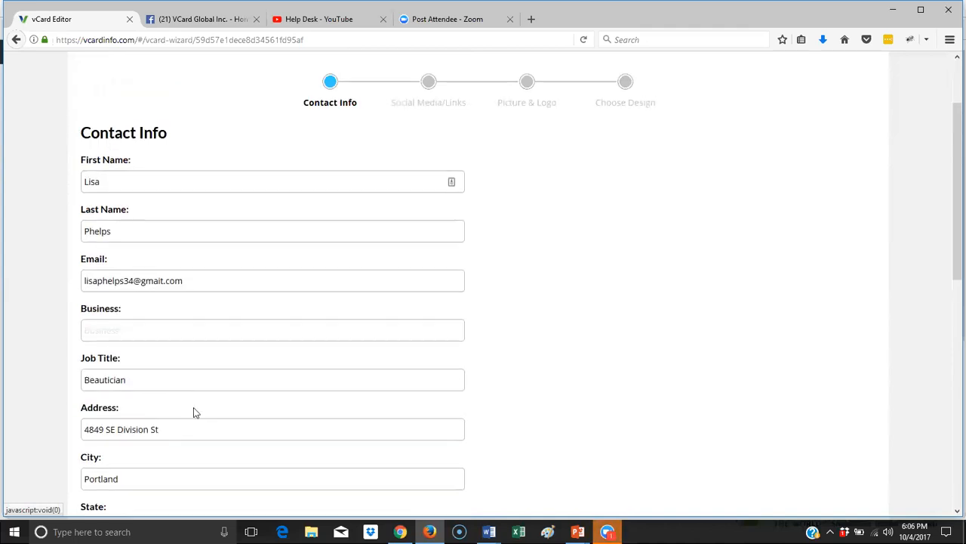
scroll(162, 446, down, 2)
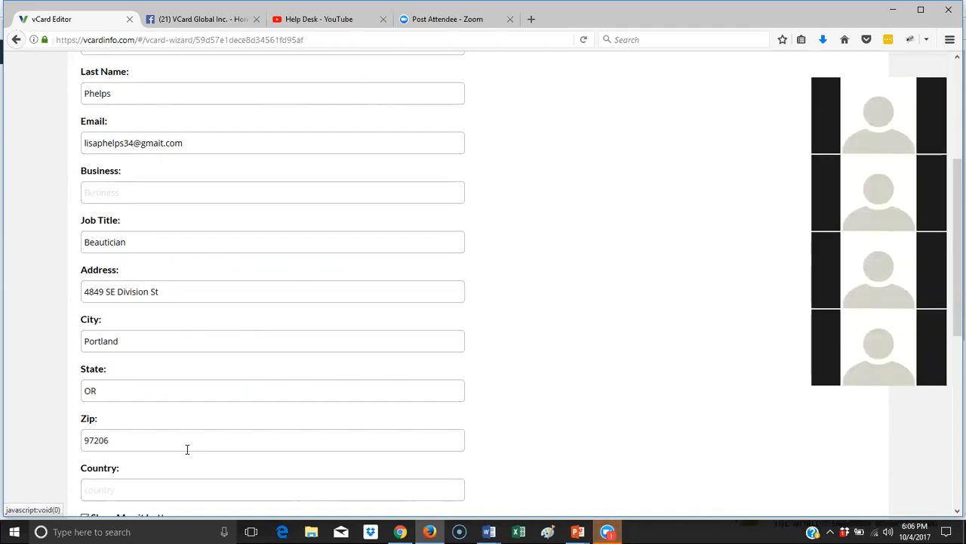
click(820, 76)
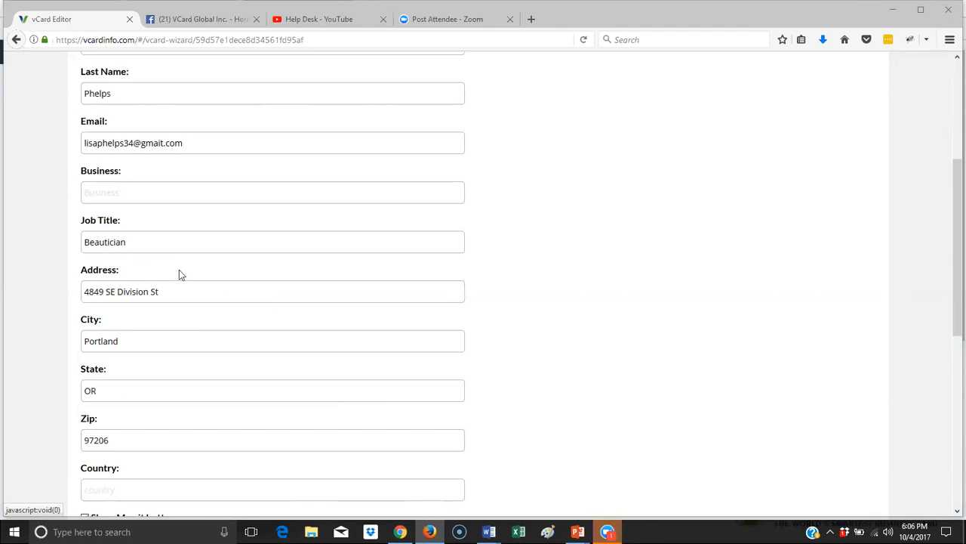
scroll(484, 471, down, 5)
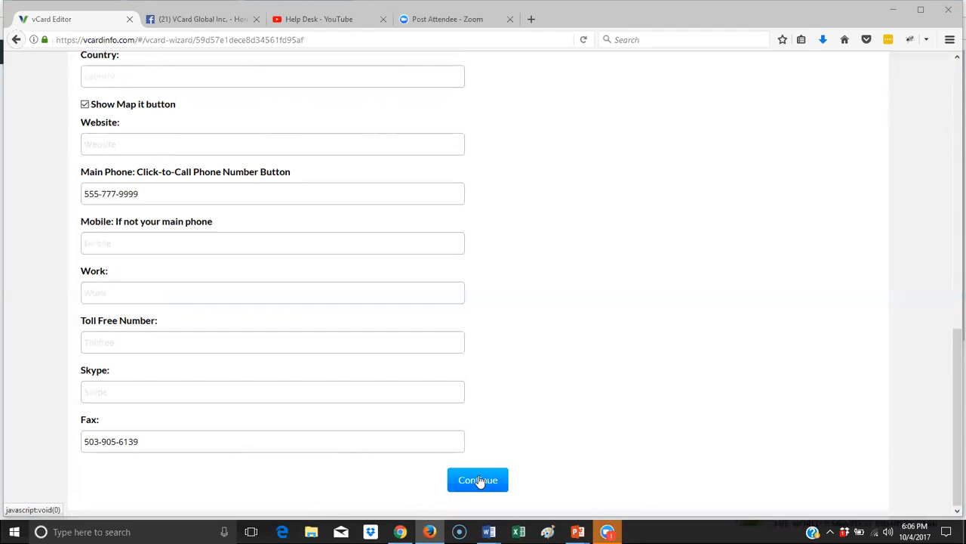
click(479, 479)
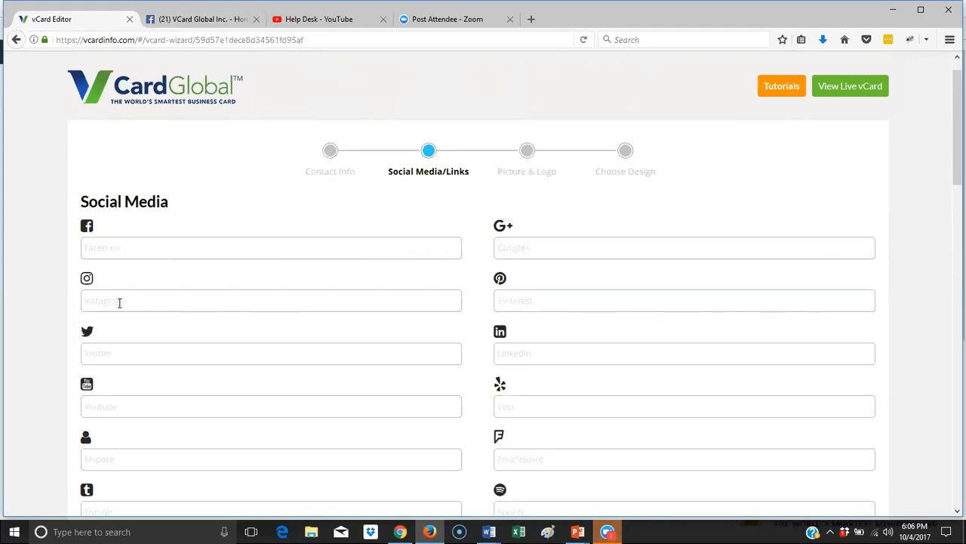
- Paste the vCard Global Facebook page URL into the Facebook field
click(203, 20)
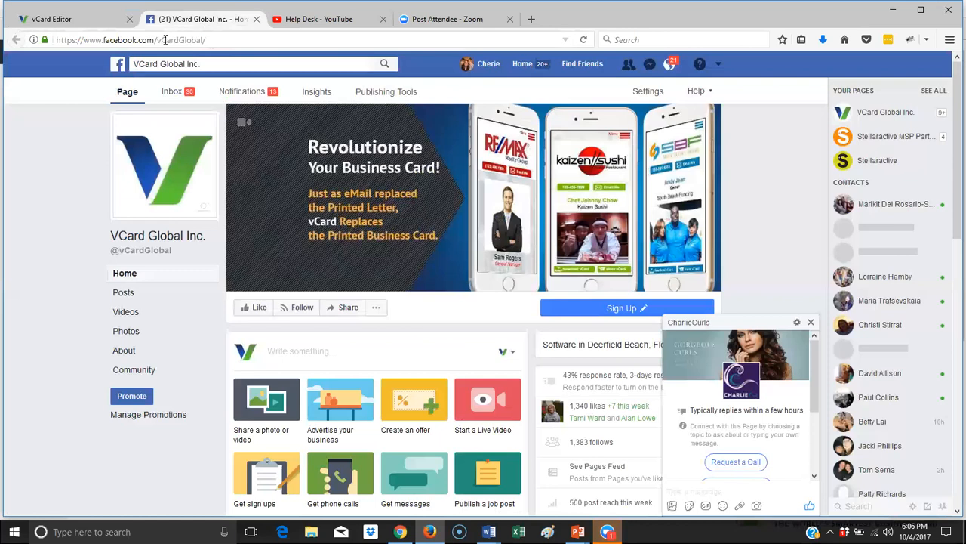
click(166, 39)
key(ctrl+c)
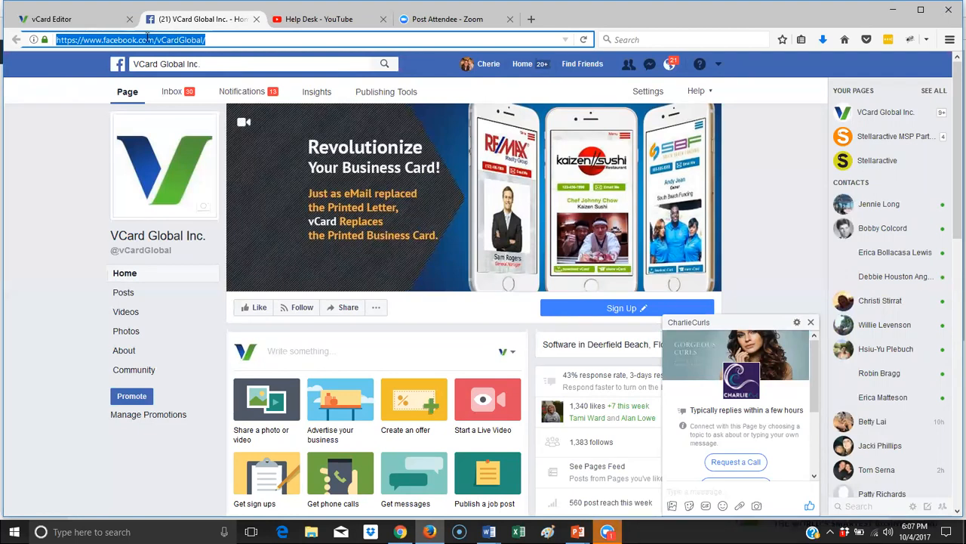
click(78, 26)
click(109, 252)
right_click(110, 252)
click(161, 306)
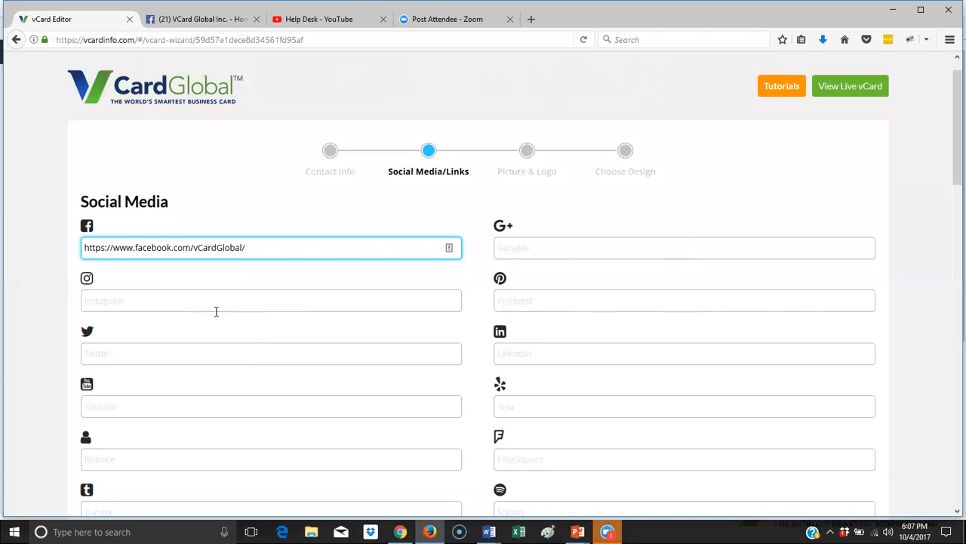
- Copy the Help Desk YouTube channel URL and paste it into the YouTube field
click(343, 23)
drag(302, 39, 21, 42)
right_click(132, 44)
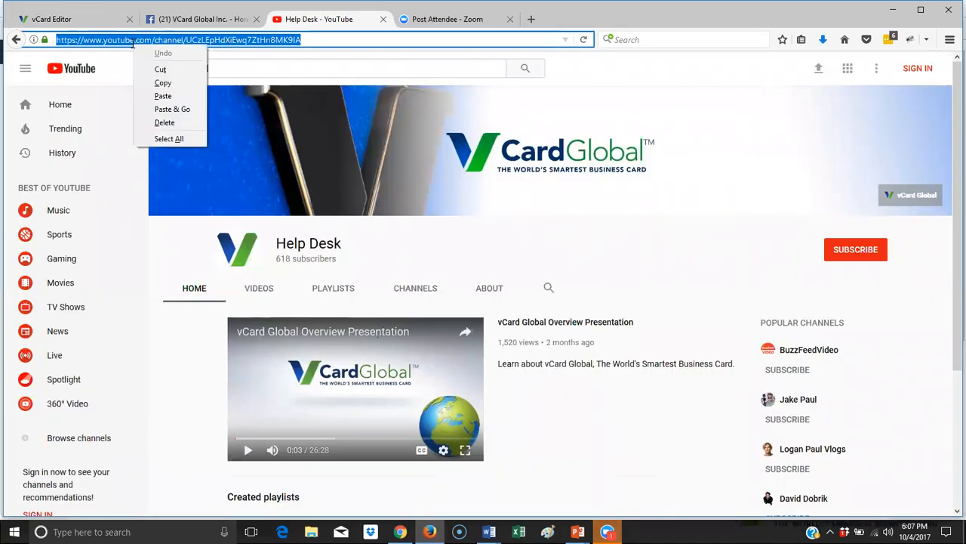
click(162, 83)
click(84, 21)
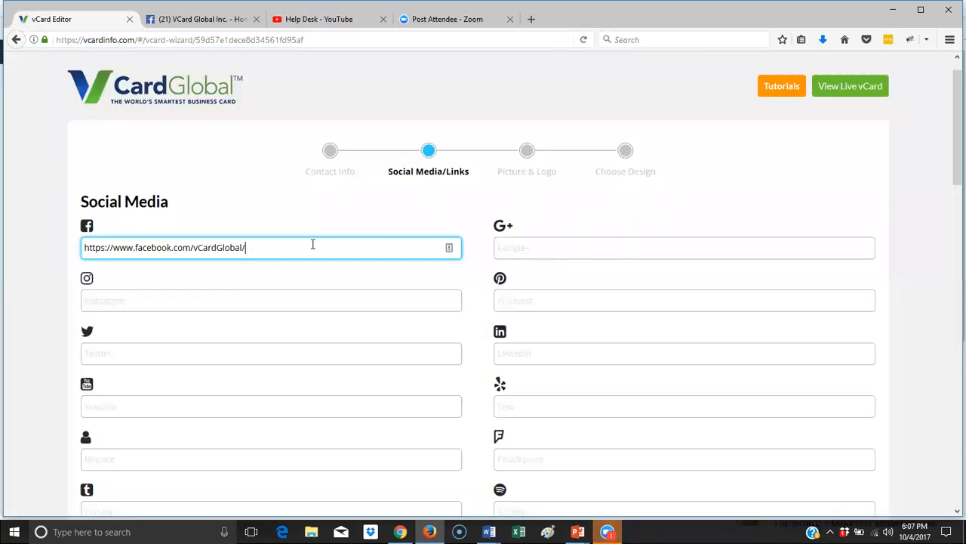
scroll(238, 339, down, 1)
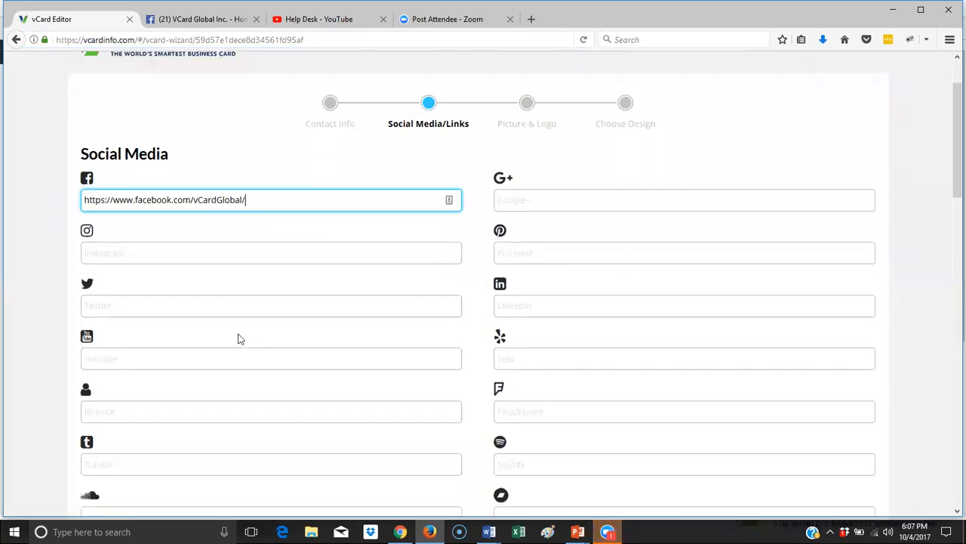
scroll(238, 339, down, 1)
right_click(146, 337)
click(198, 391)
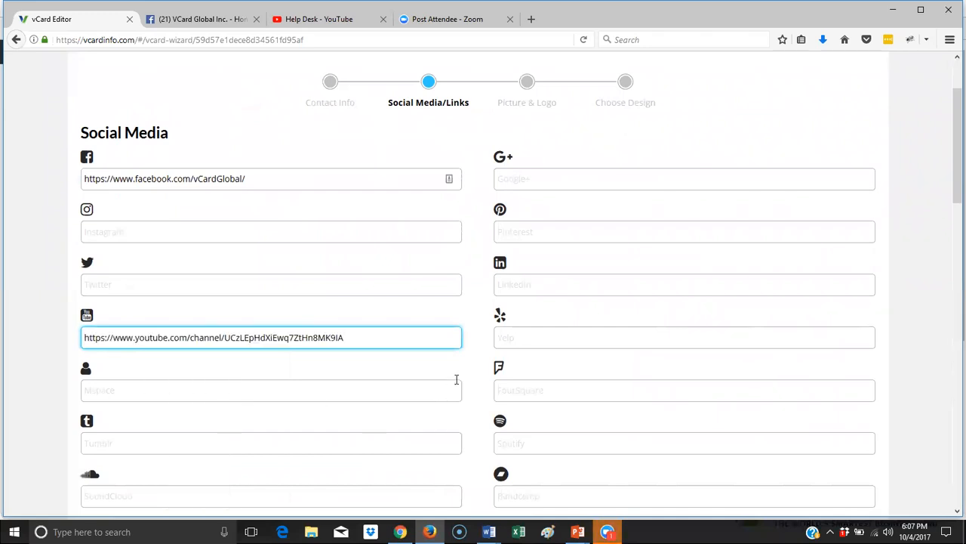
- Enter instagram.com in the Instagram field
scroll(623, 361, down, 2)
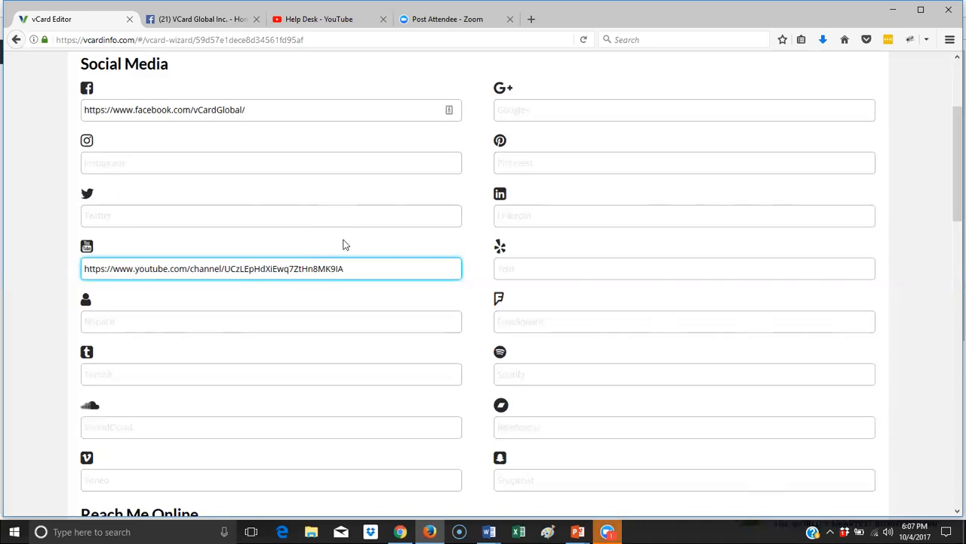
click(127, 162)
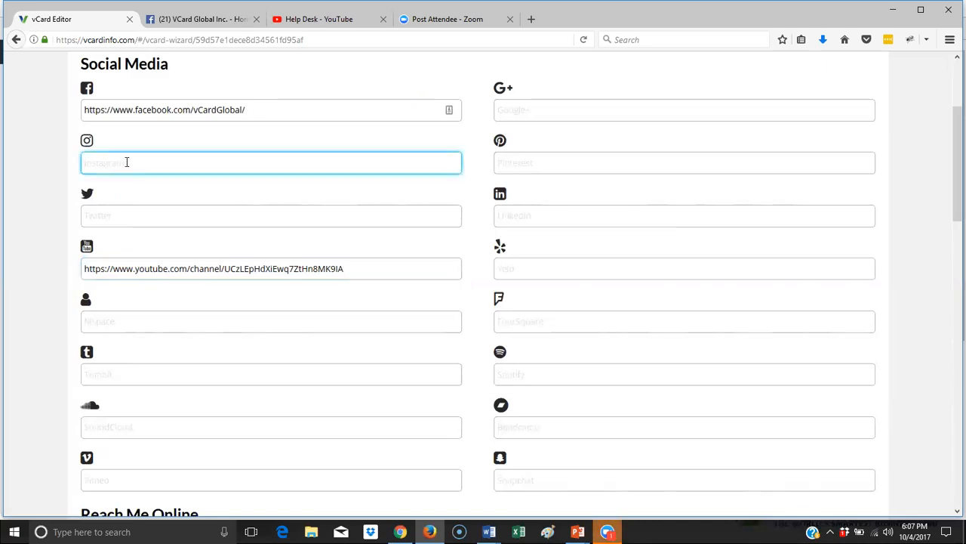
text(instagram.)
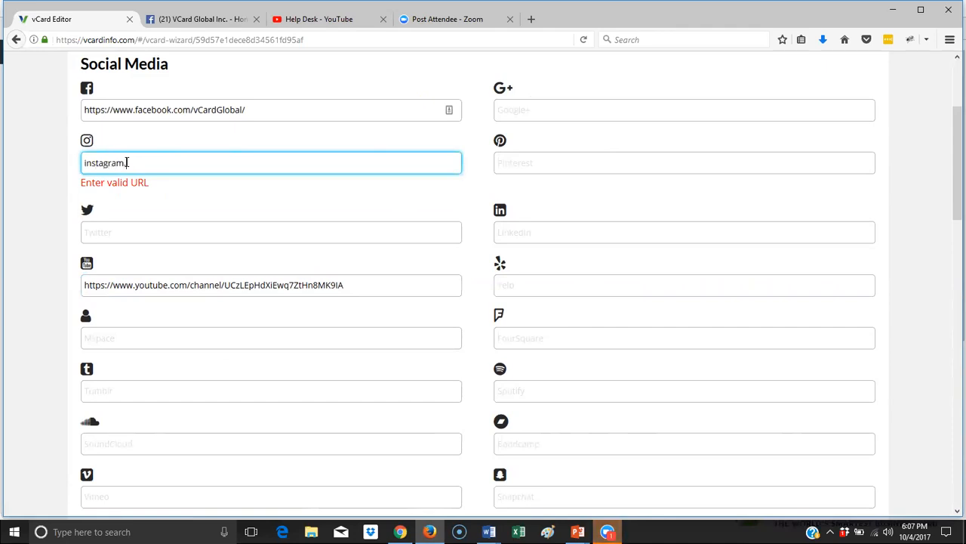
text(com)
click(481, 228)
- Scroll past the Skype field to Important Link and select the View My Portfolio label
scroll(429, 428, down, 1)
scroll(430, 428, down, 5)
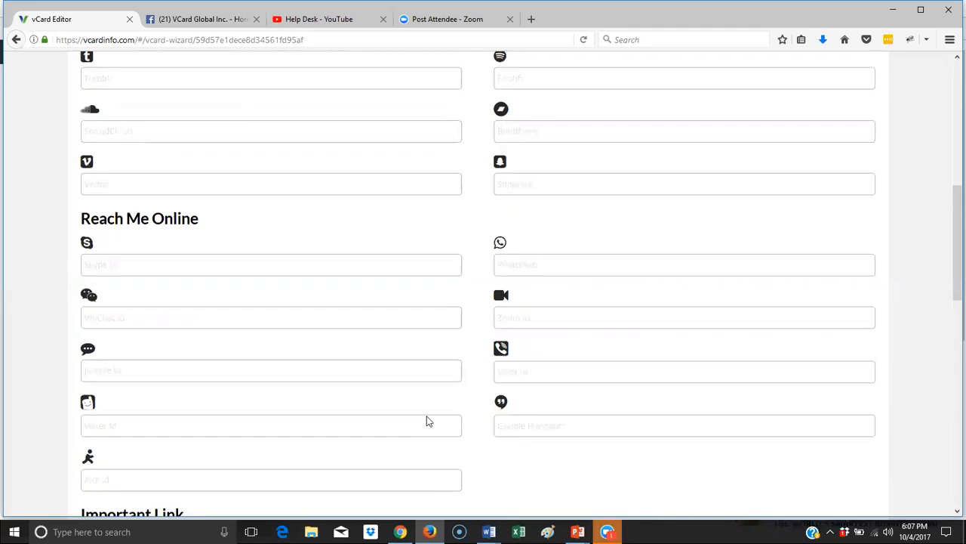
click(157, 214)
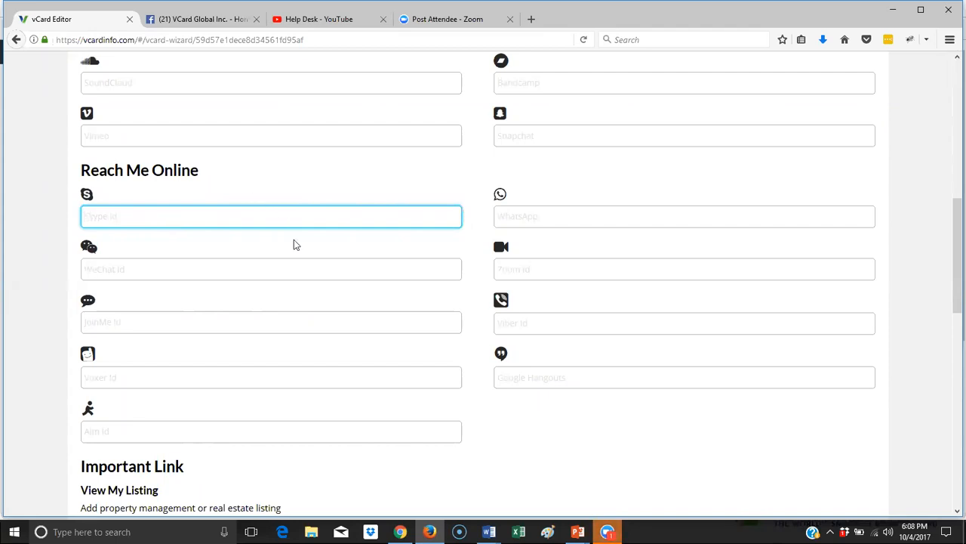
scroll(295, 244, down, 5)
scroll(316, 270, down, 3)
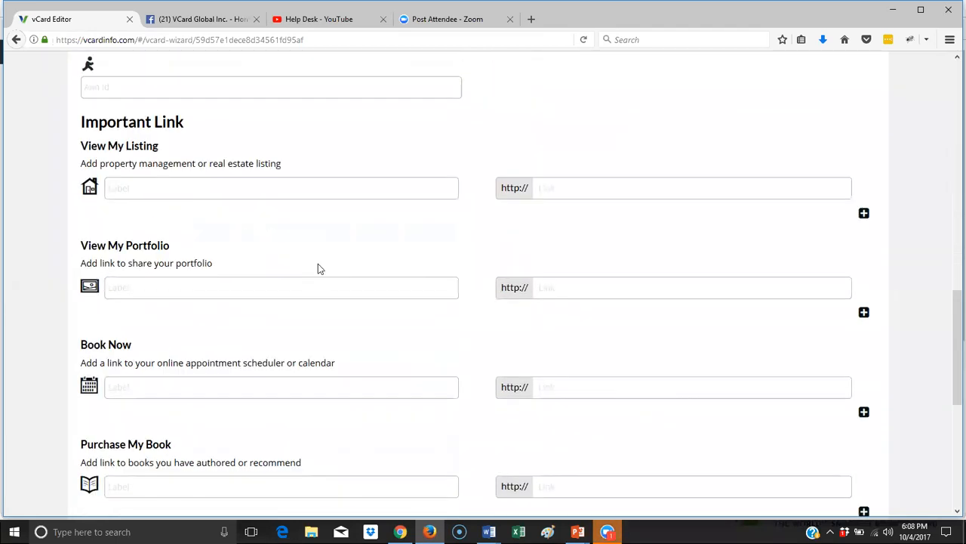
scroll(321, 274, down, 2)
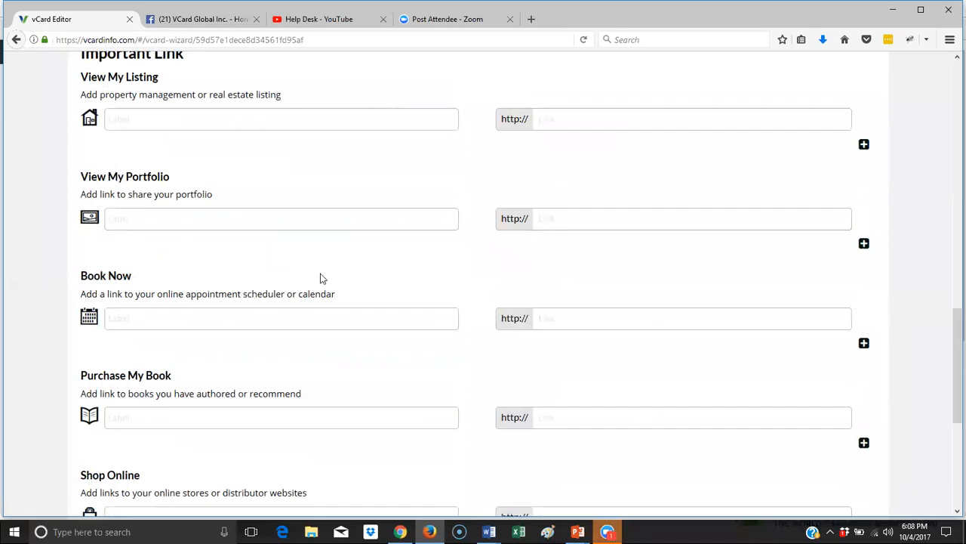
scroll(321, 276, up, 2)
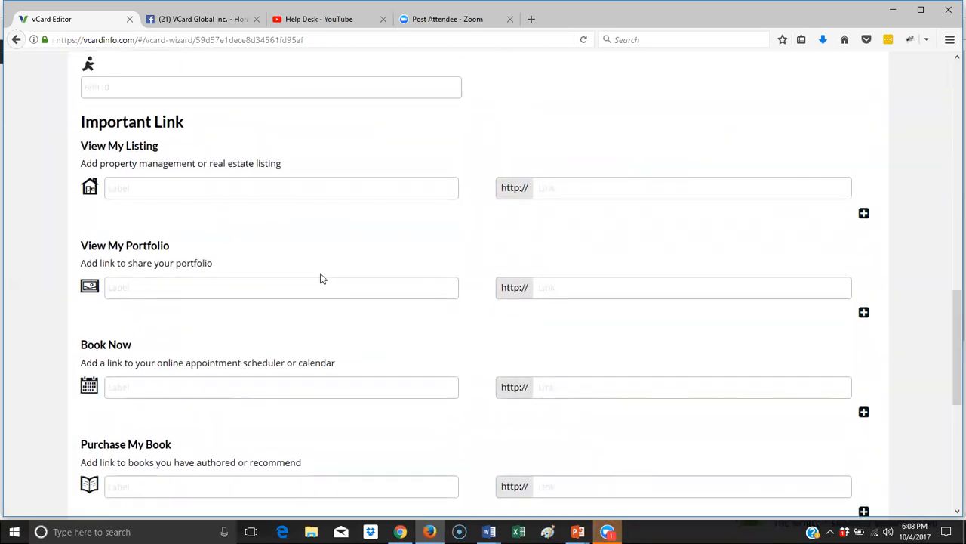
click(281, 288)
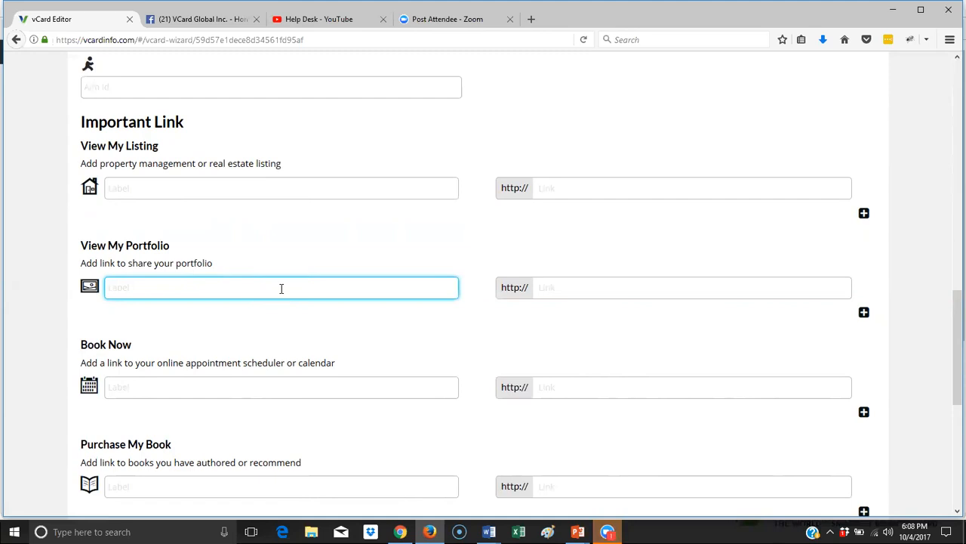
- Label the portfolio link 'All the Weddings I have Worked Fo' with address flikr.com
text(All the Weddings I have Worked For)
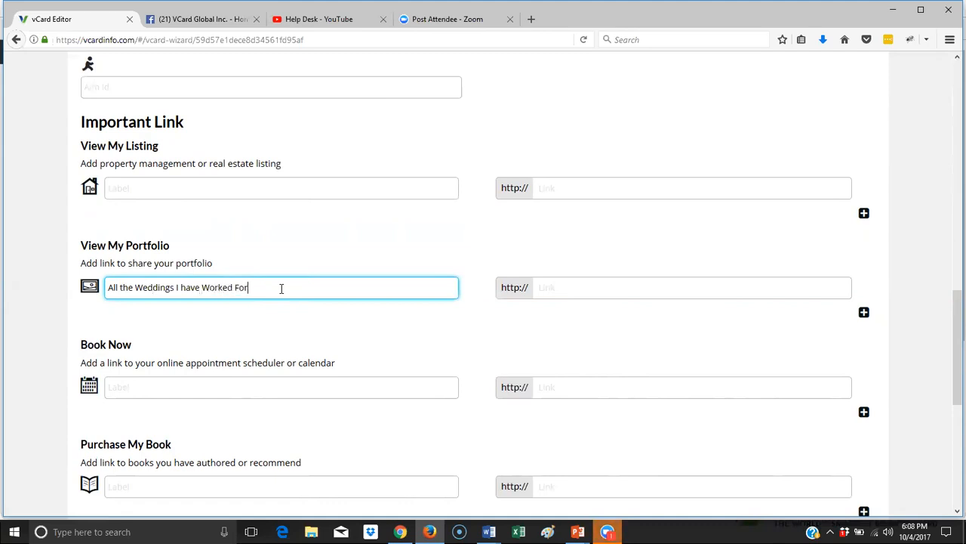
click(583, 278)
text(flikr.com)
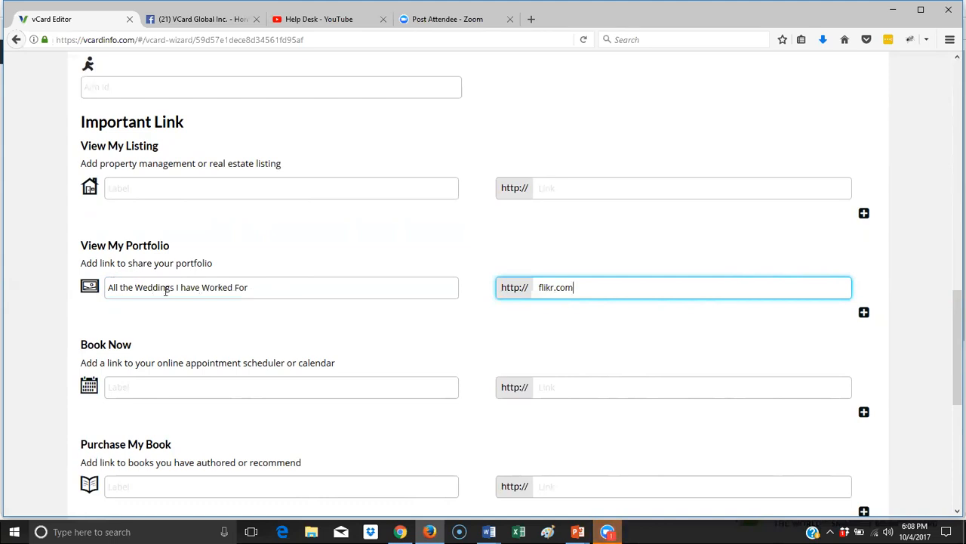
- Add another link row and change the portfolio label to 'All of My Weddings'
click(864, 312)
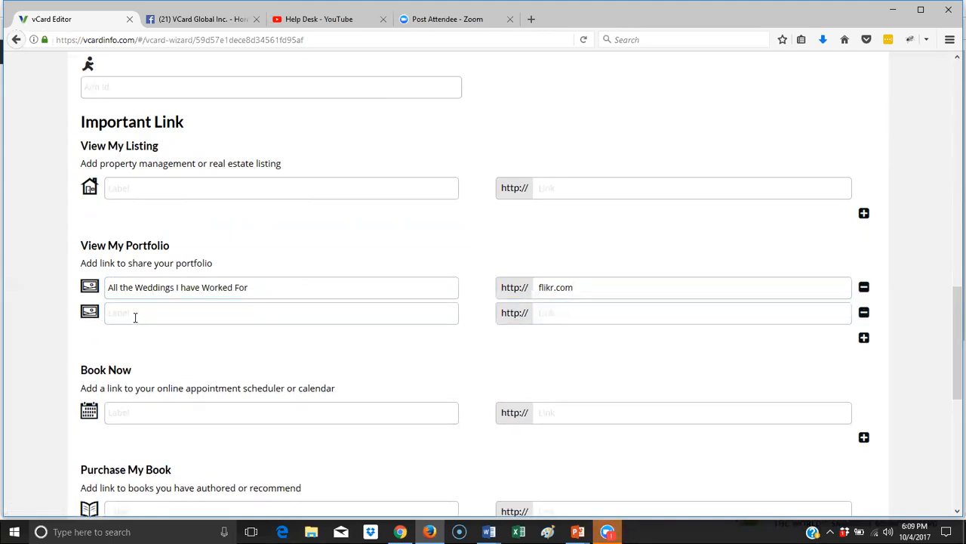
click(137, 181)
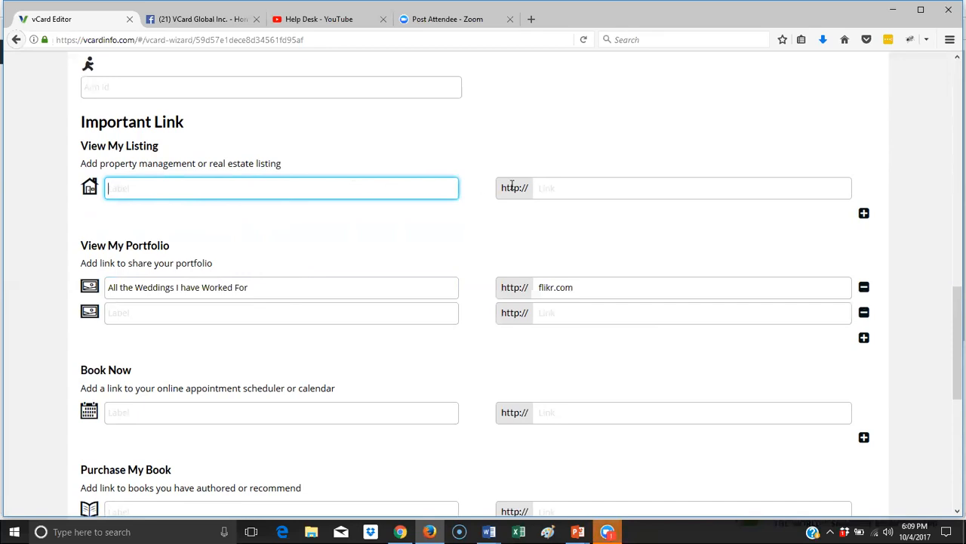
click(547, 188)
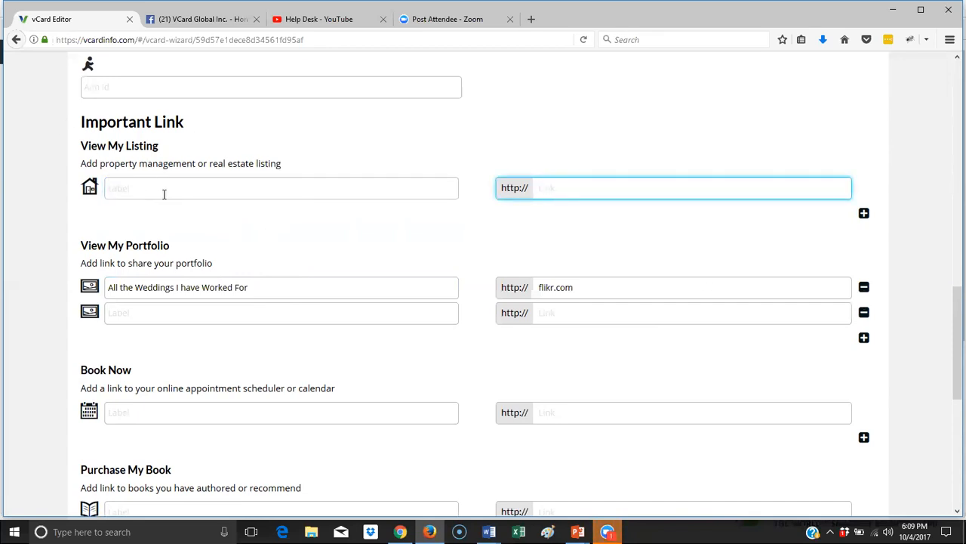
scroll(160, 195, down, 2)
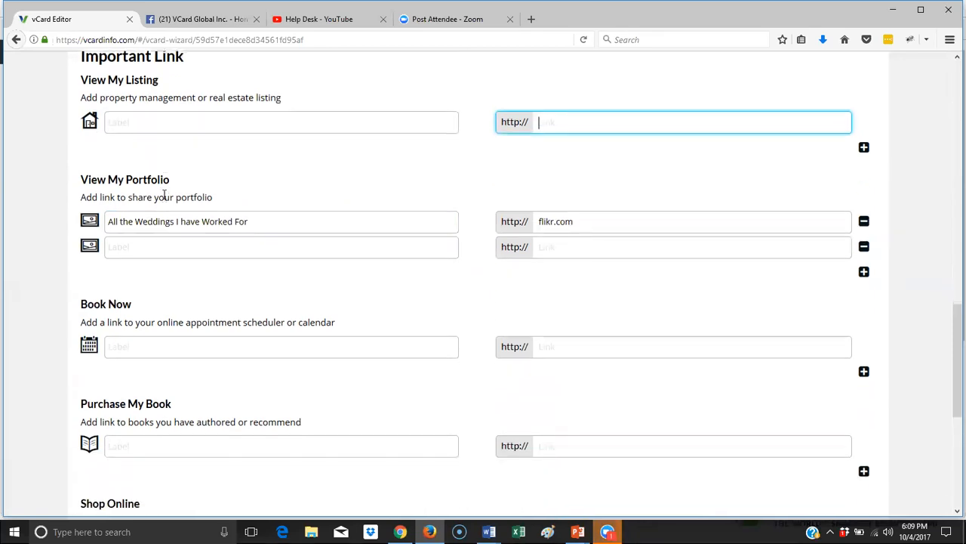
click(262, 218)
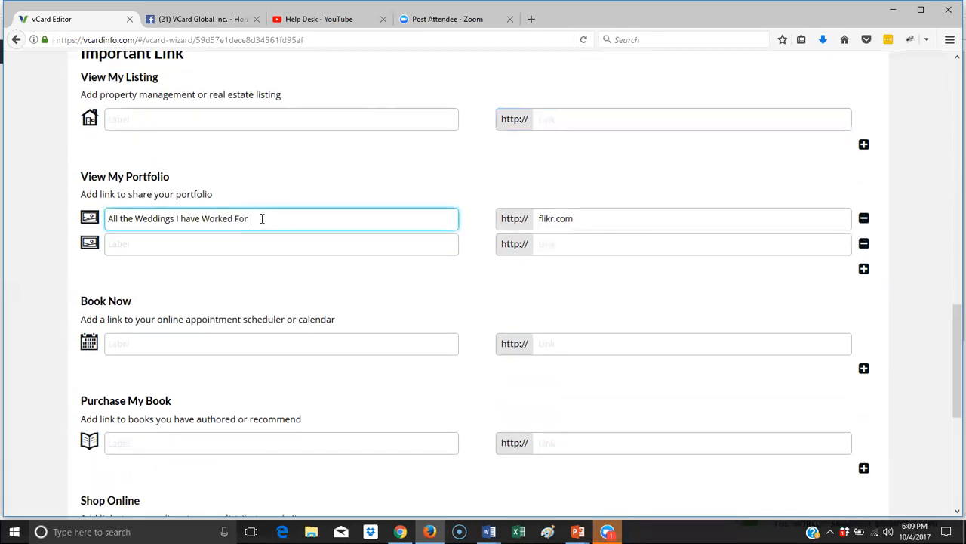
drag(249, 218, 121, 208)
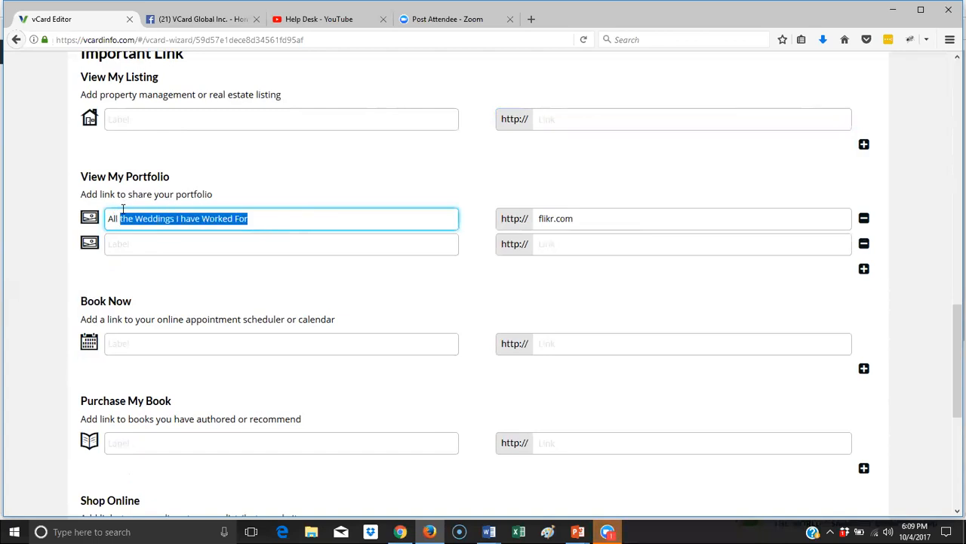
text(of My Weddings)
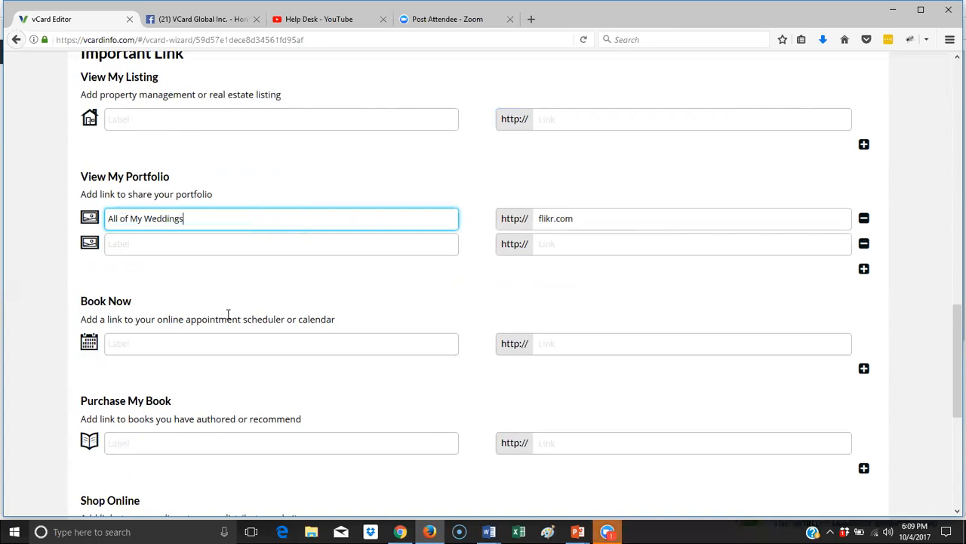
click(231, 275)
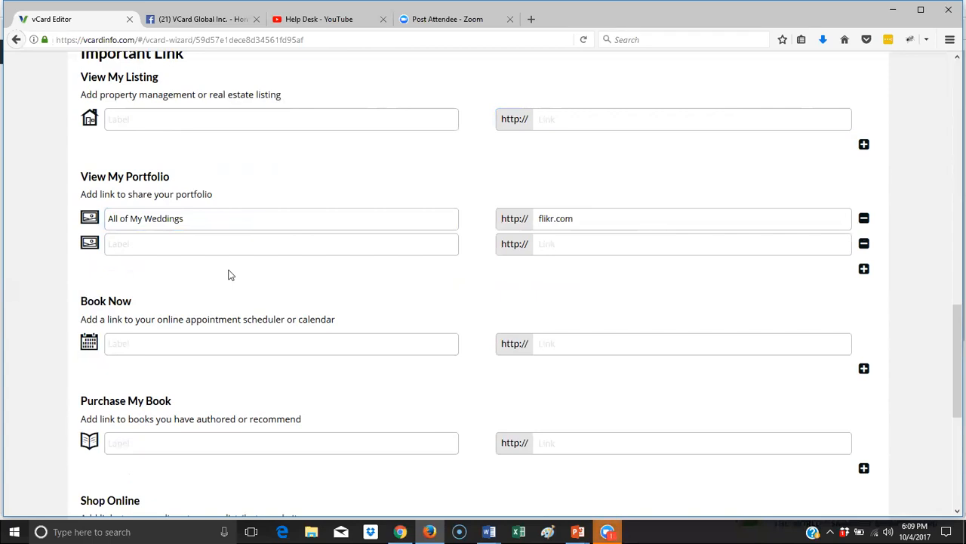
- Label the Book Now link 'Book an Appointment Online'
scroll(230, 275, down, 2)
click(225, 276)
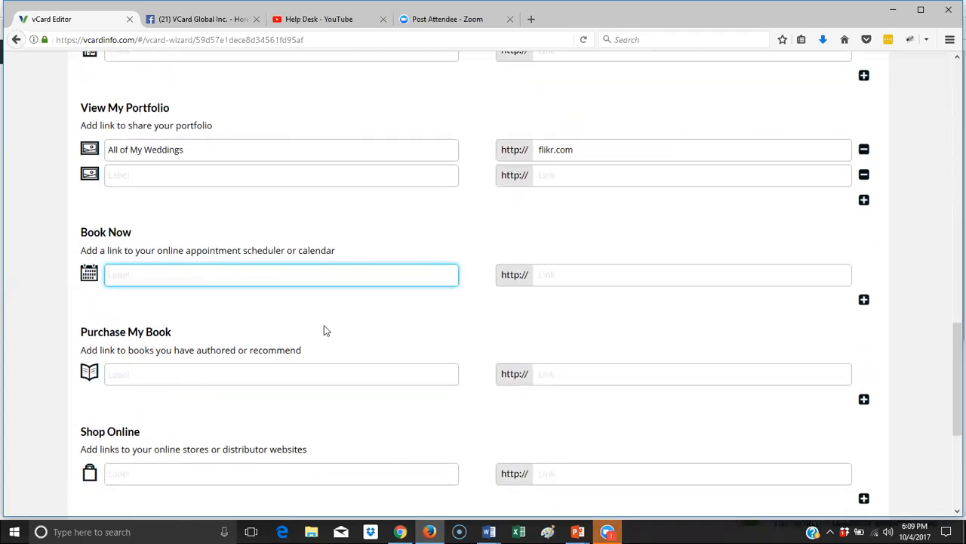
text(Book an )
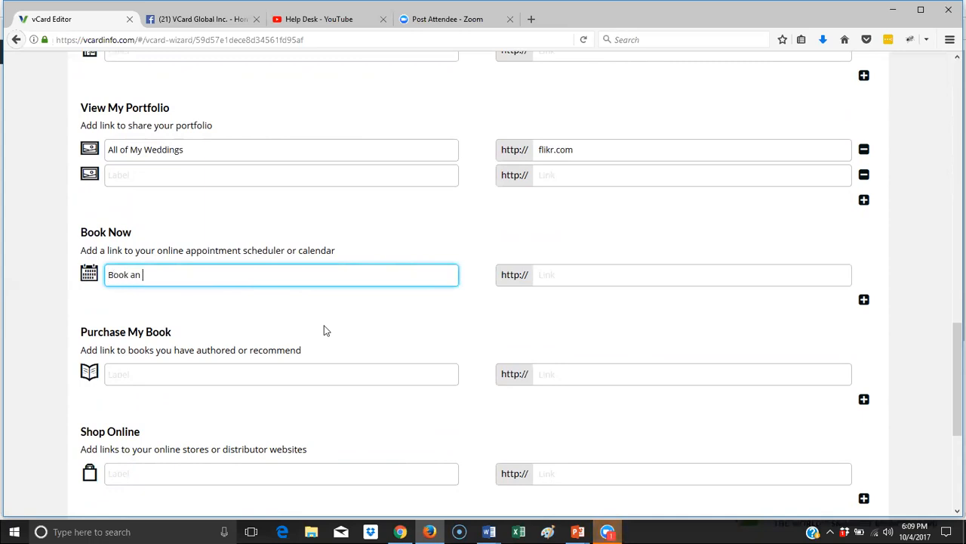
text(Appointment Online)
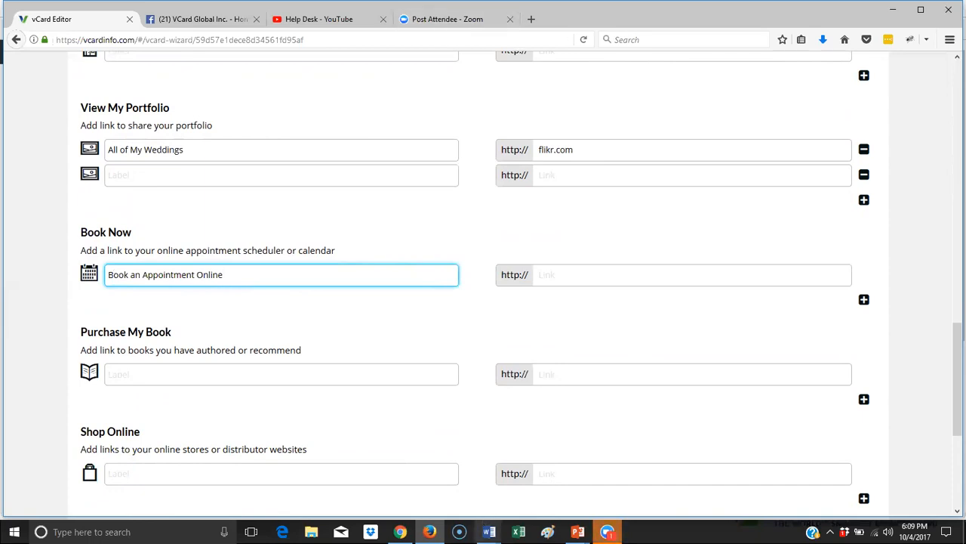
click(489, 532)
- Copy the online booking URL from the salon notes document's Book an Appointment section
click(605, 489)
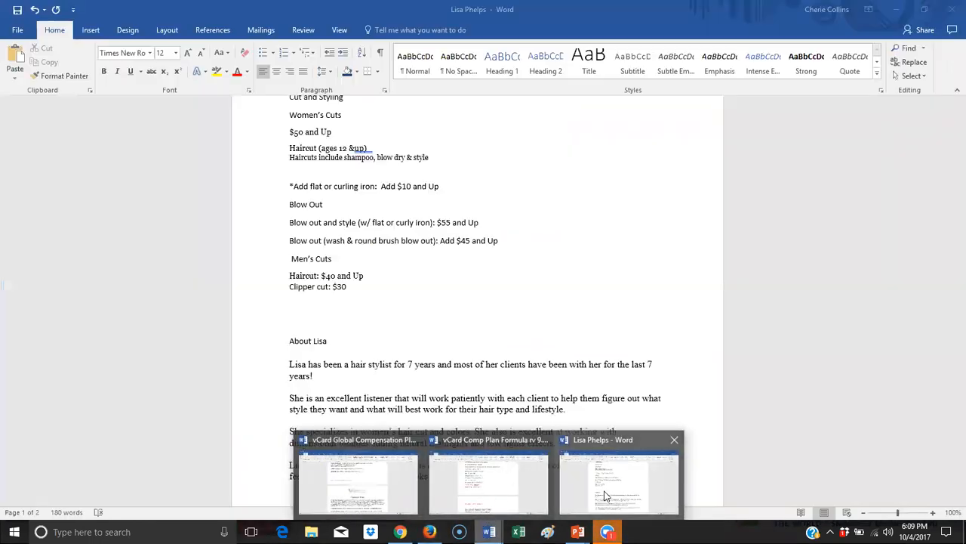
scroll(522, 323, down, 10)
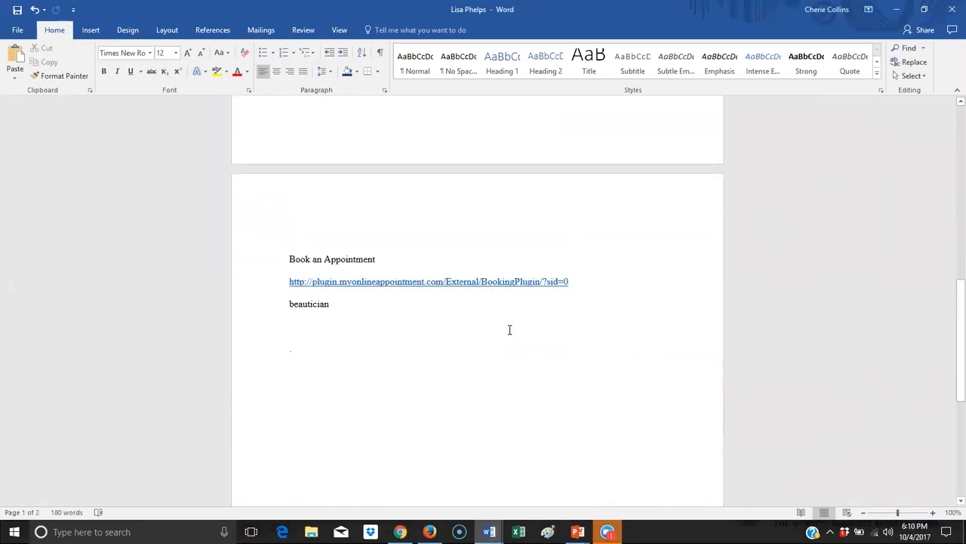
drag(555, 282, 268, 284)
key(ctrl+c)
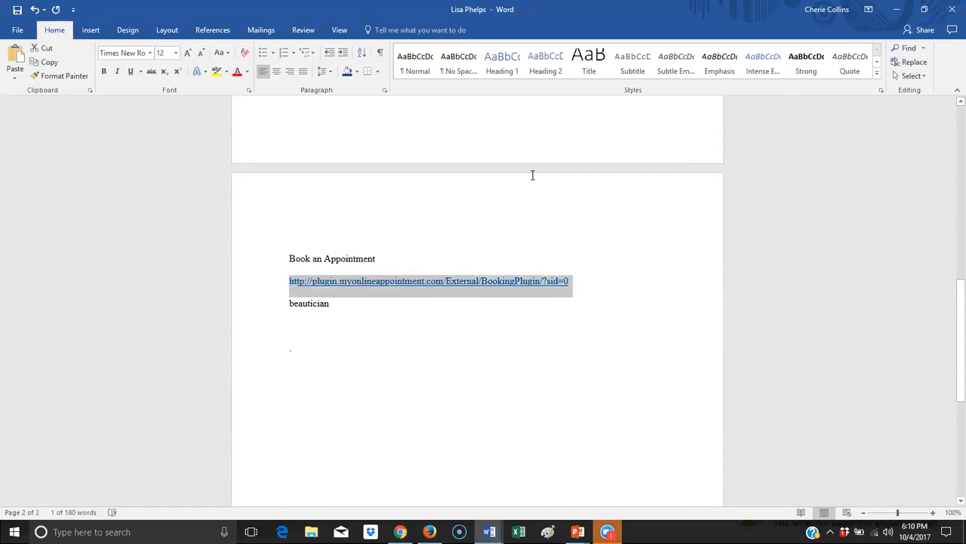
key(alt+Tab)
- Load the copied booking link in a new tab, trimming '/Error' to reach the salon's home page
click(530, 19)
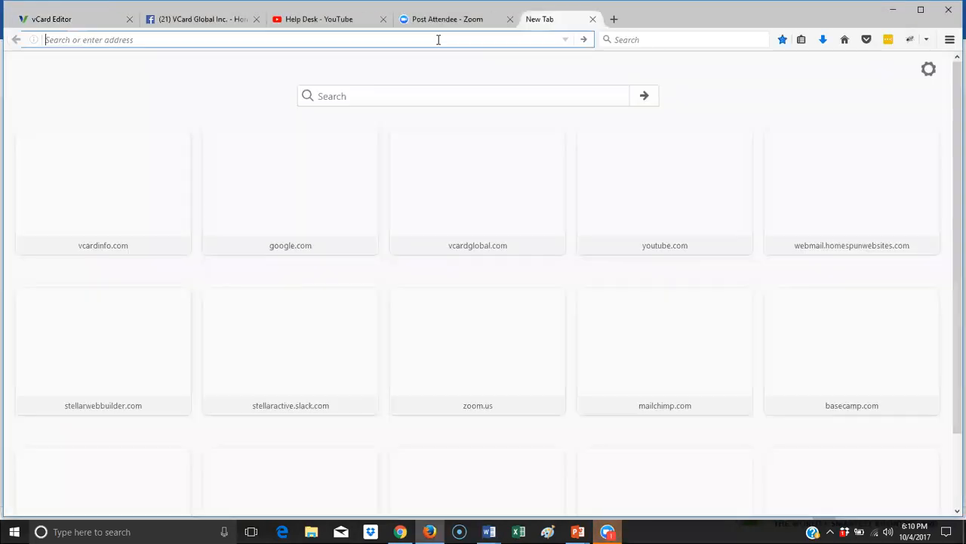
key(ctrl+v)
key(Return)
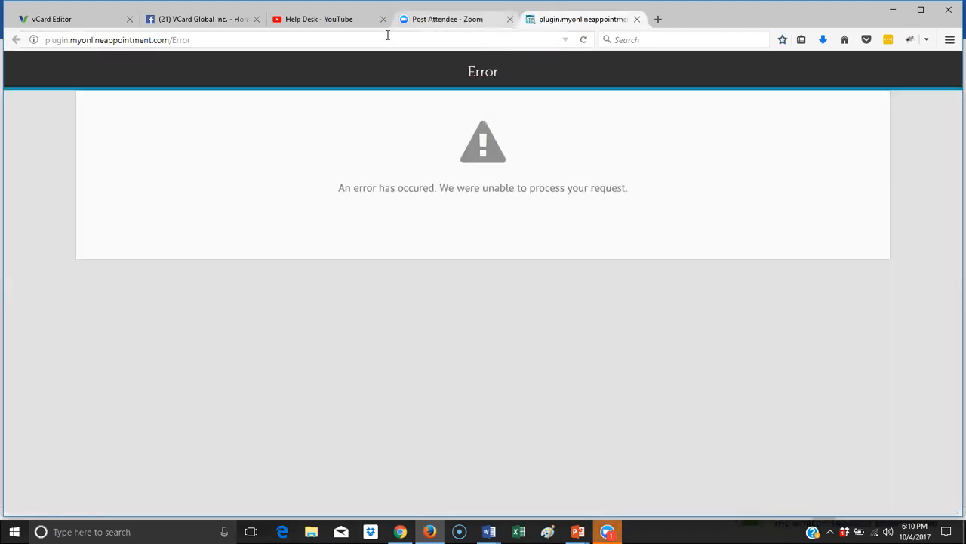
drag(205, 42, 168, 50)
key(BackSpace)
key(Return)
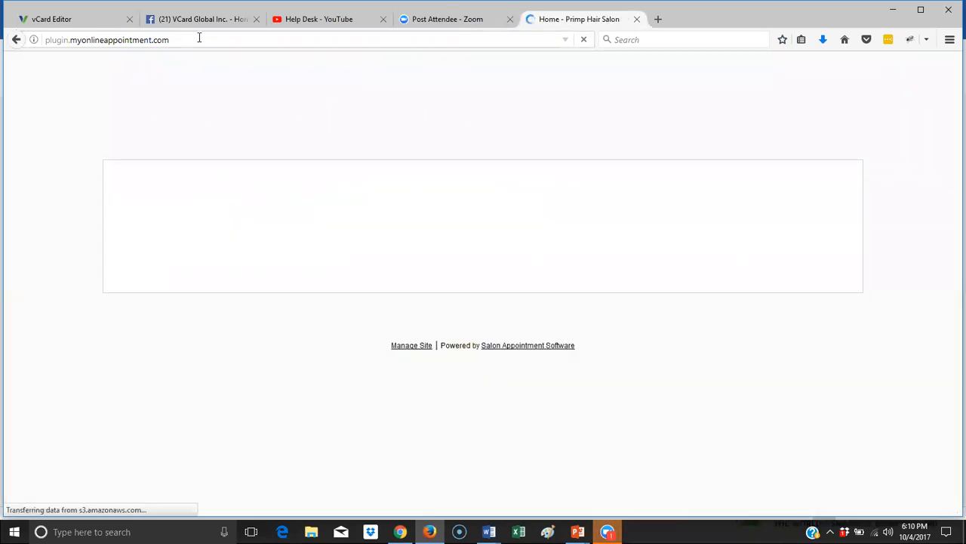
- Copy the salon's Book Now page URL into the vCard's Book Now link field
click(176, 121)
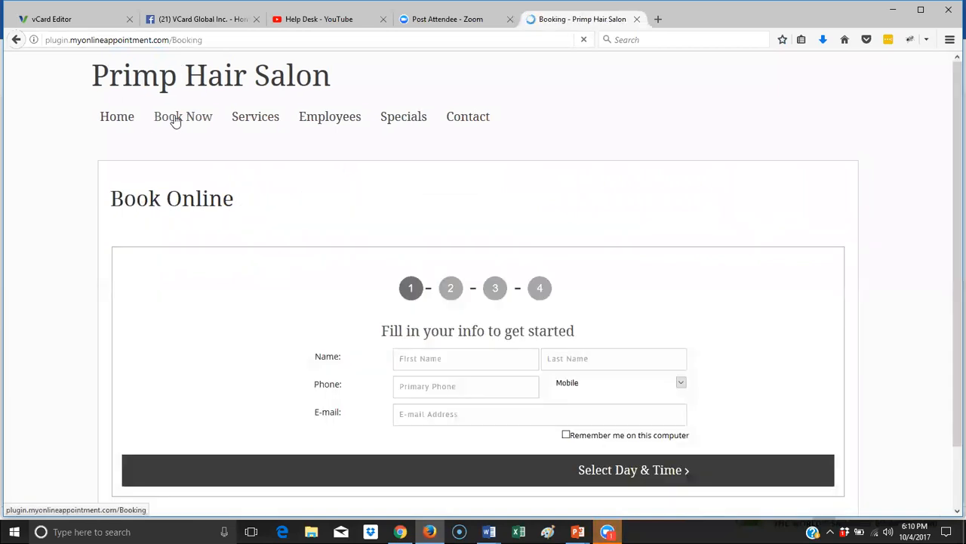
click(240, 41)
key(ctrl+c)
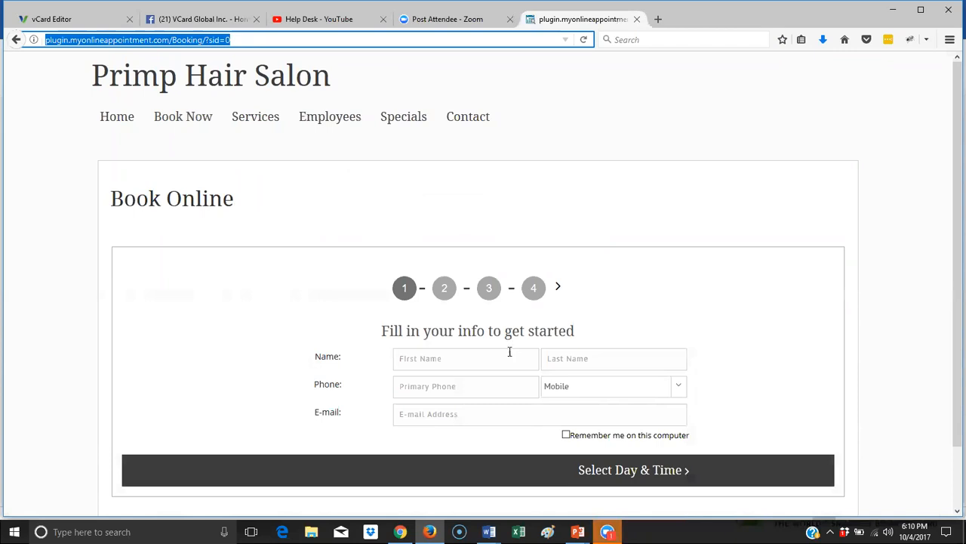
scroll(512, 378, down, 2)
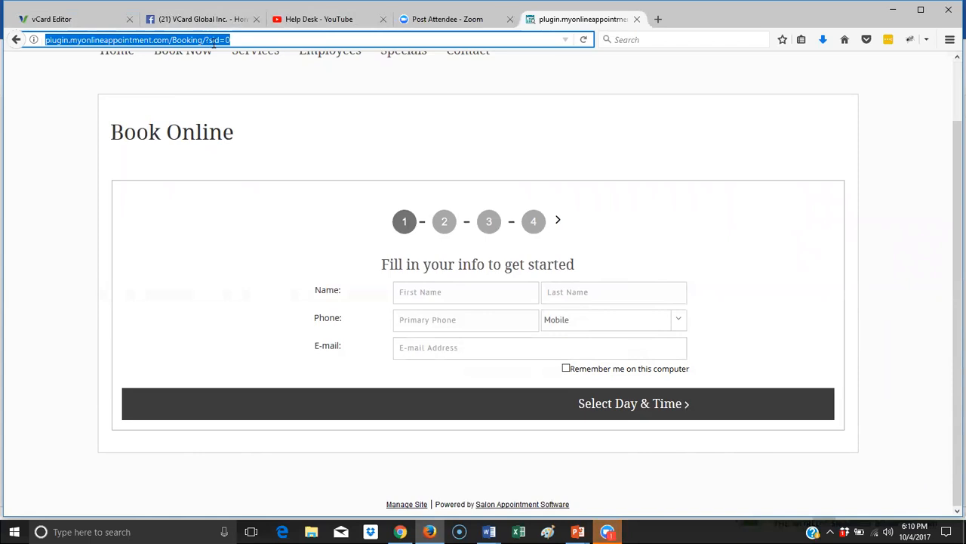
click(50, 20)
click(608, 280)
key(ctrl+v)
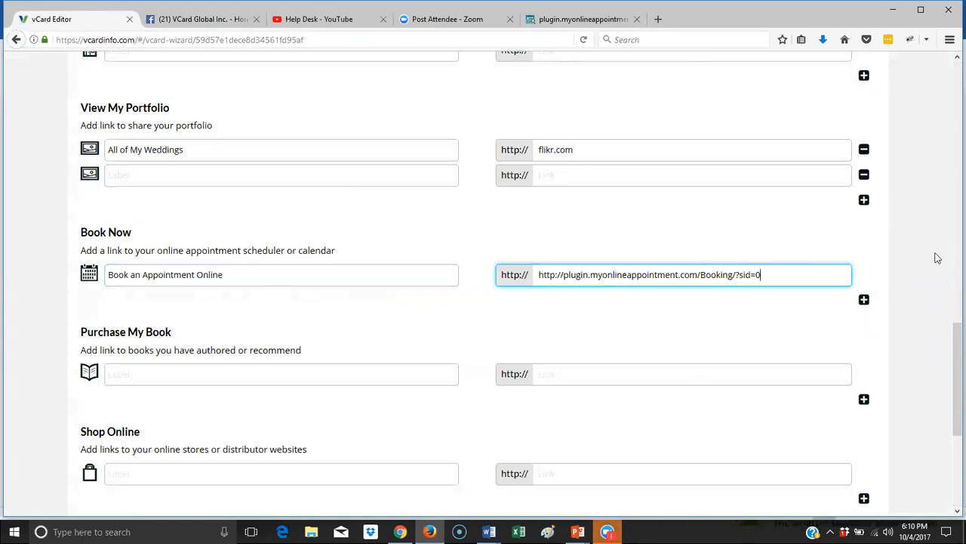
scroll(886, 268, down, 6)
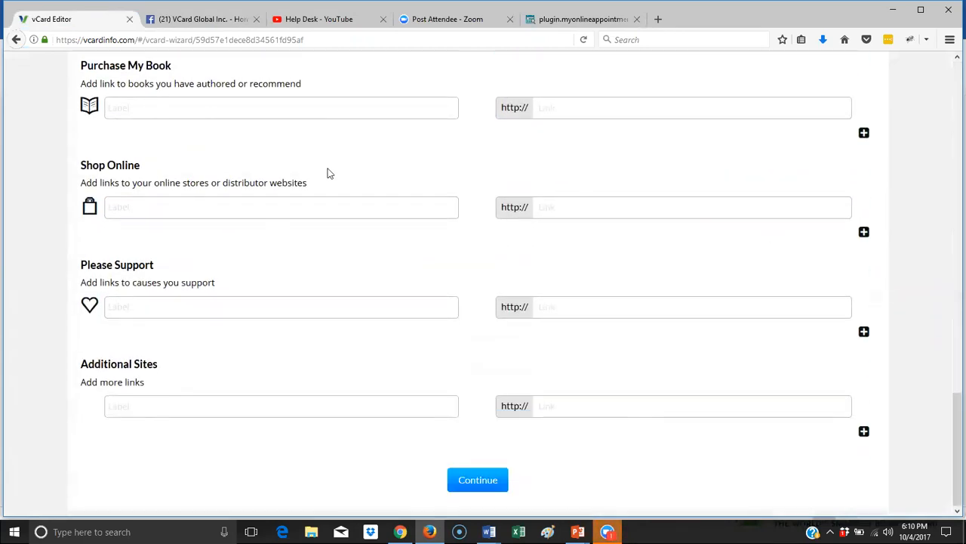
click(121, 114)
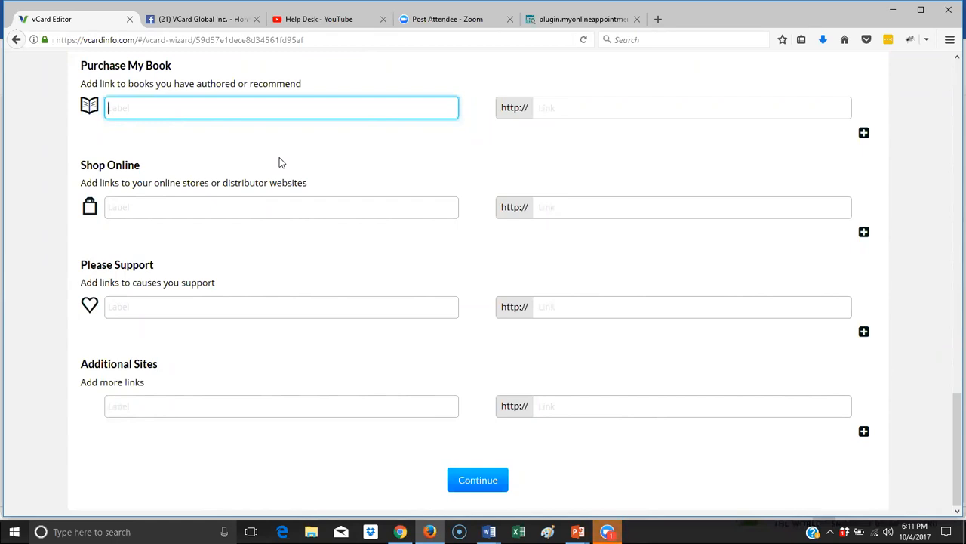
click(584, 107)
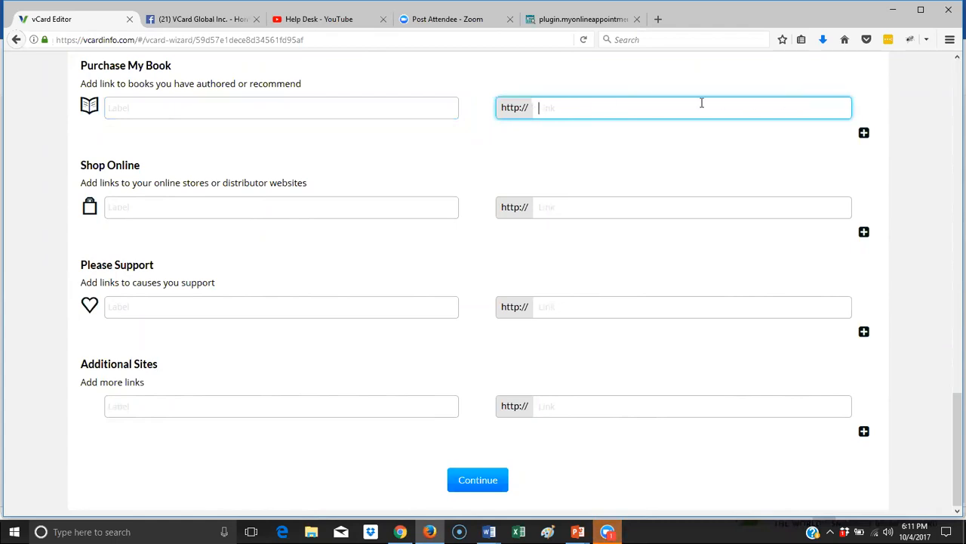
click(269, 212)
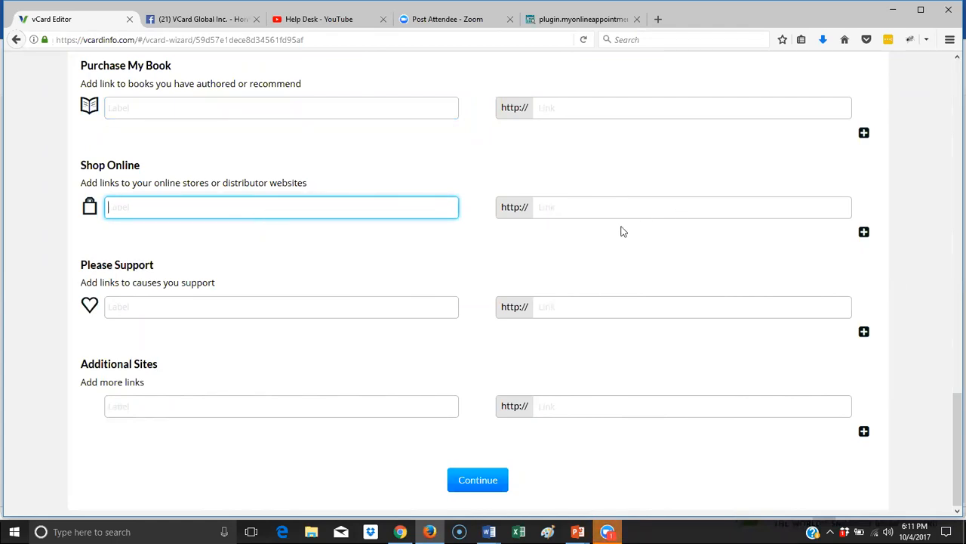
click(316, 306)
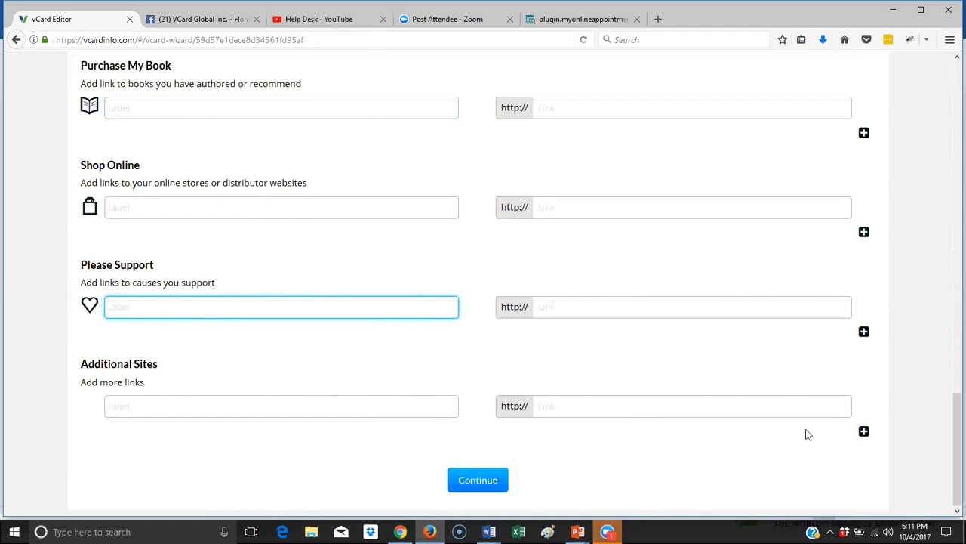
- Label the Please Support link 'Donate to the Red Cross for Hurricaine Relief'
text(D)
key(BackSpace)
text(Dona)
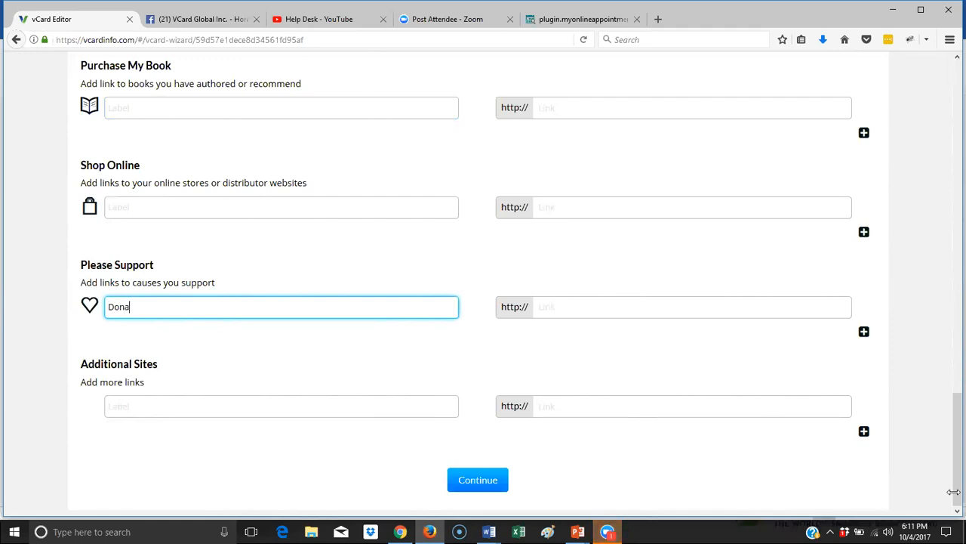
text(te to the Red)
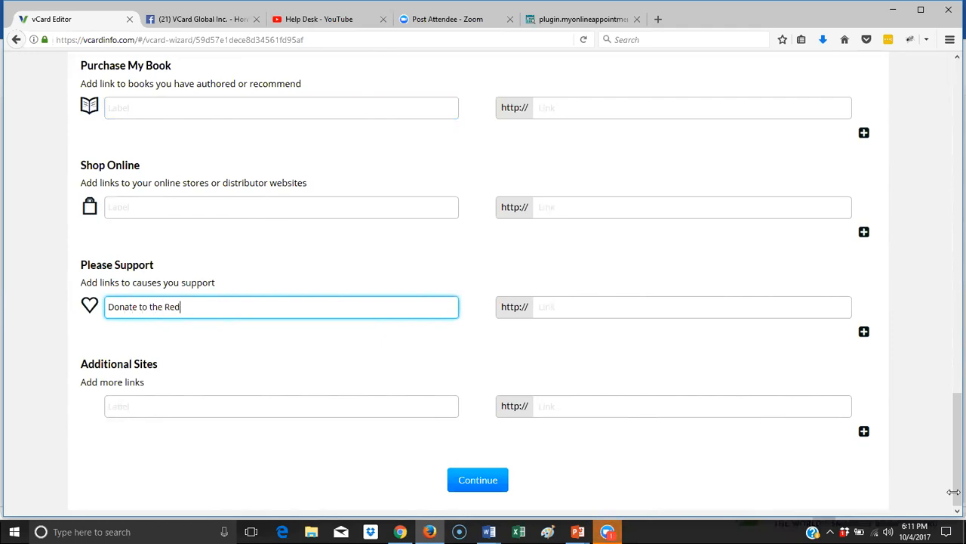
text(c)
text( Cross f)
text(ican)
text(e Relief)
- Set the Please Support link address to redcross.com and save the links
click(629, 314)
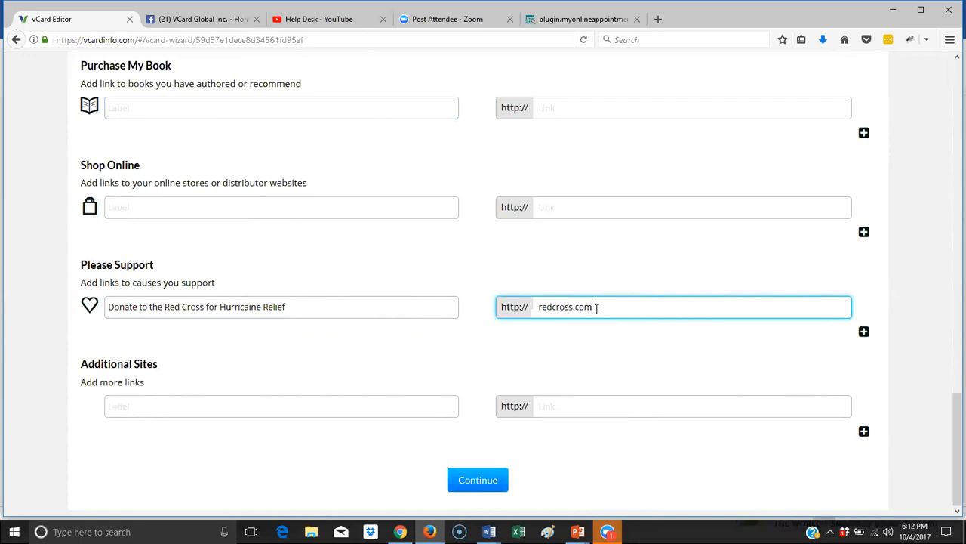
drag(596, 308, 541, 318)
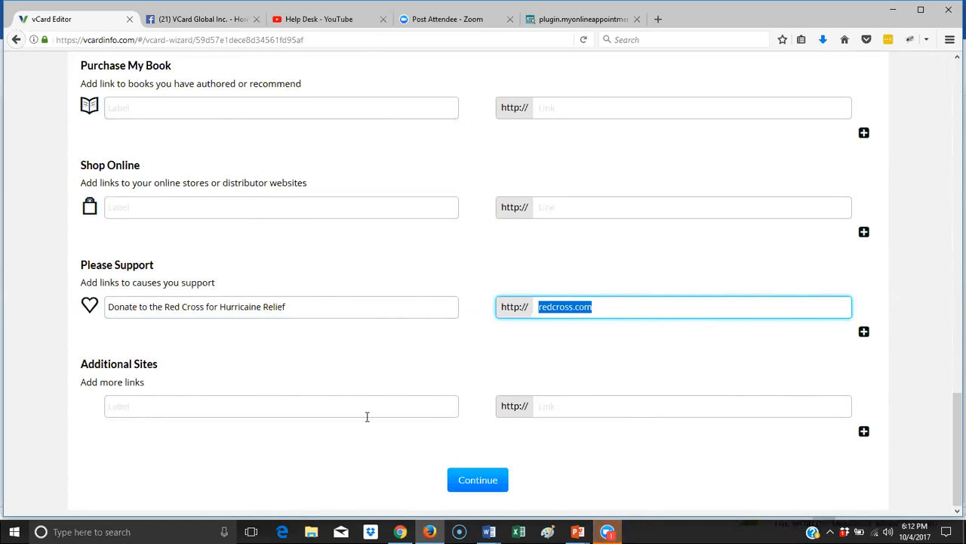
scroll(296, 339, up, 5)
scroll(295, 339, up, 4)
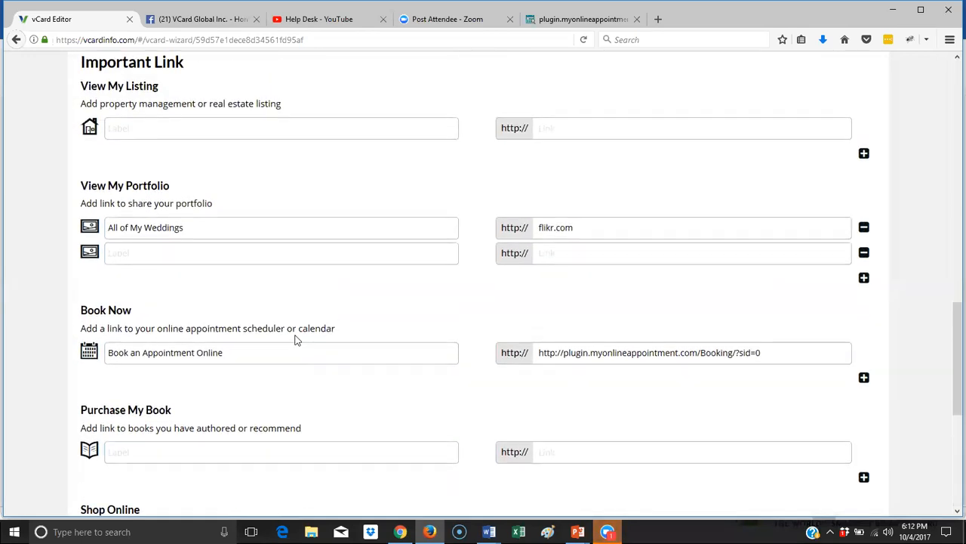
scroll(295, 339, down, 8)
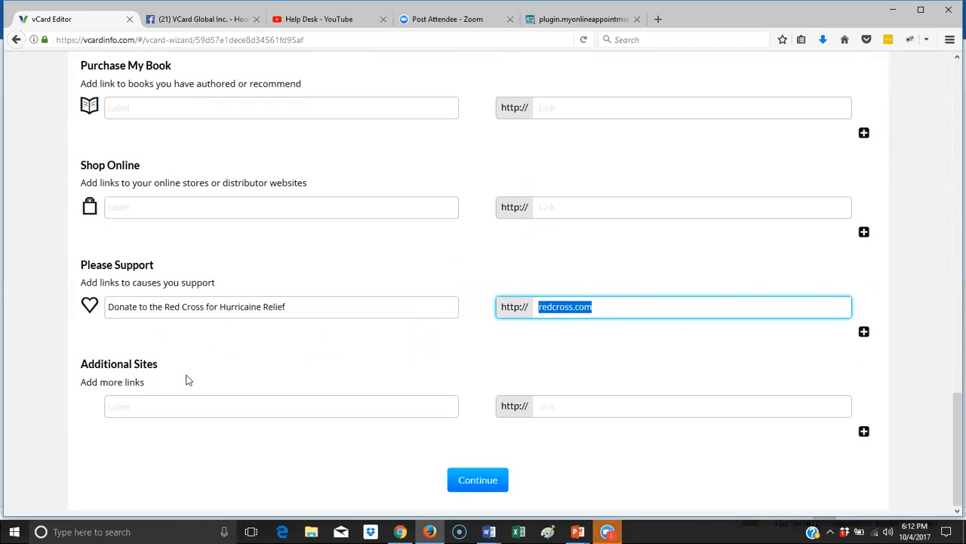
click(499, 488)
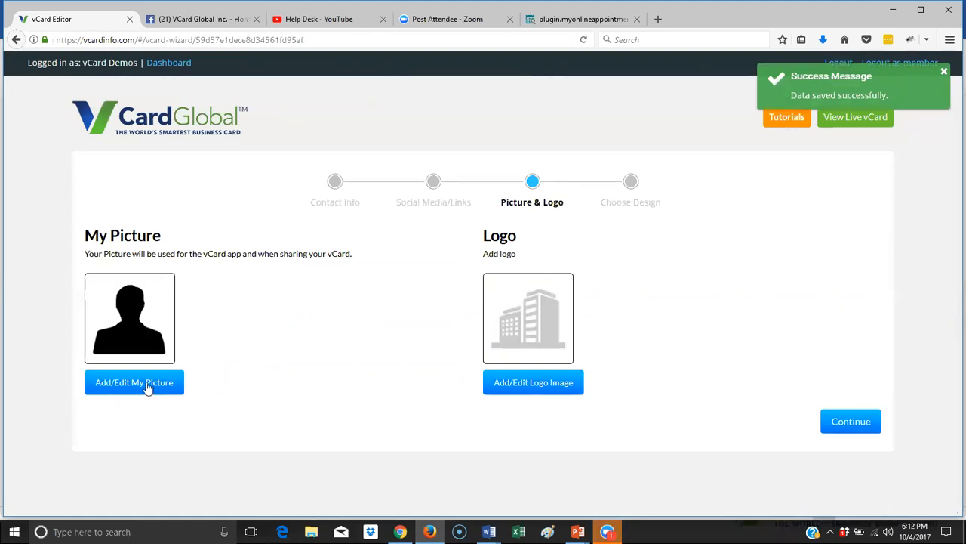
- Upload a new My Picture image, browsing to Documents > hair salon and choosing the portrait
click(121, 382)
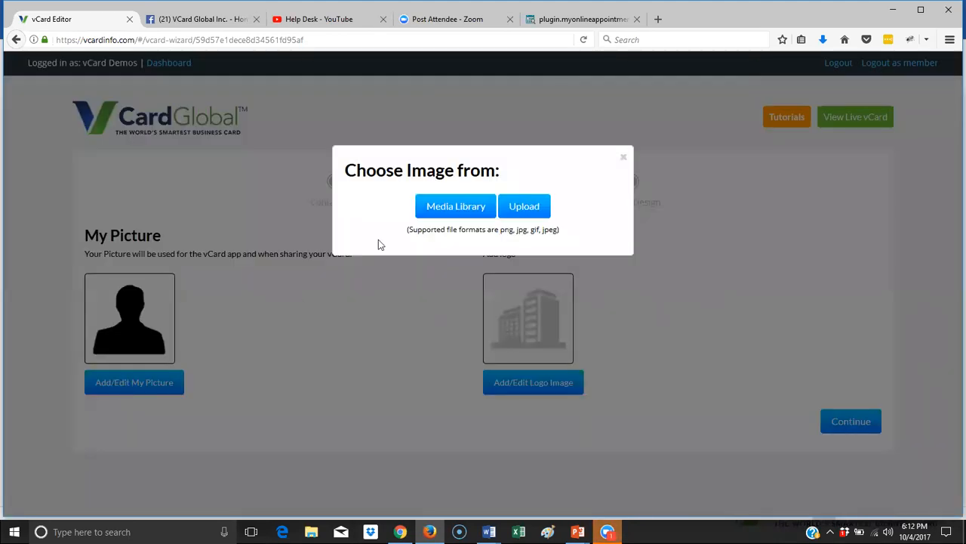
click(528, 208)
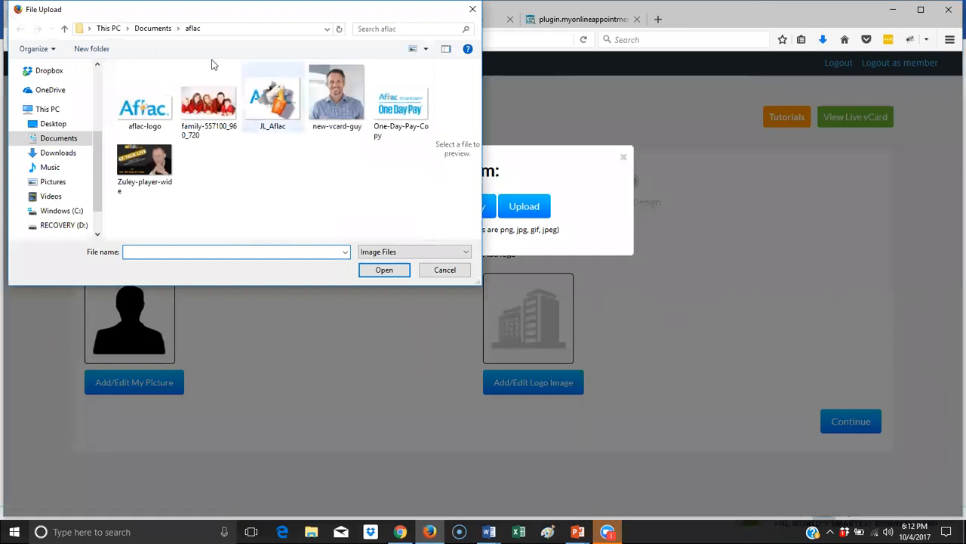
click(155, 29)
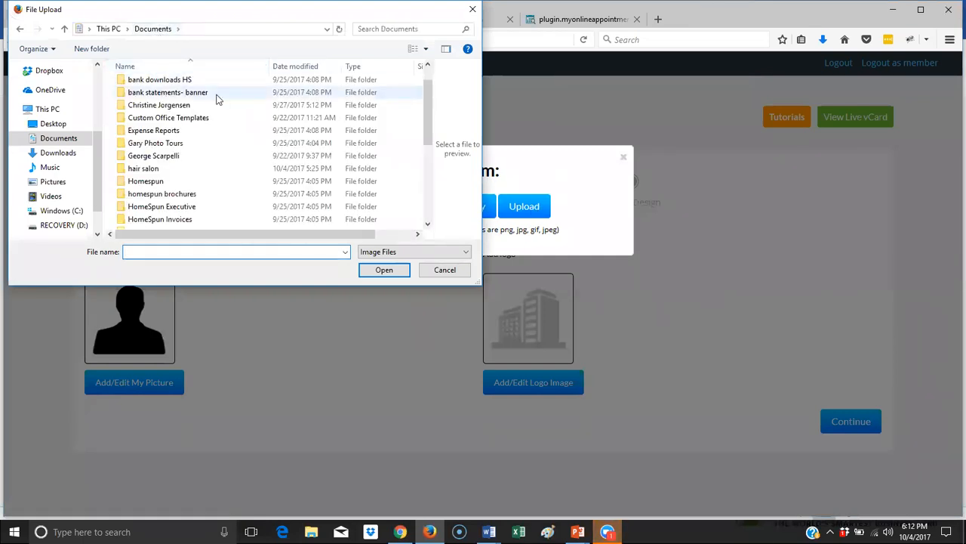
double_click(197, 168)
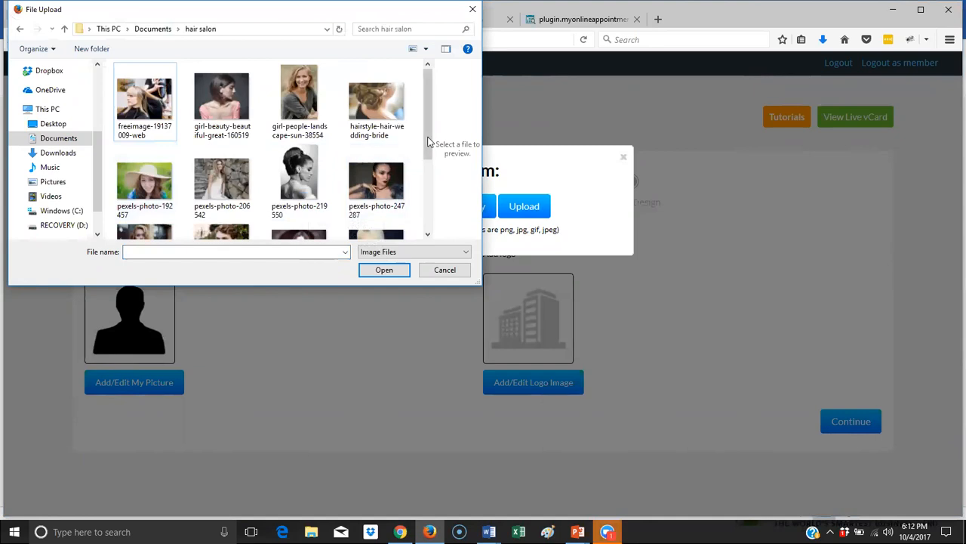
scroll(424, 138, down, 1)
drag(424, 133, 425, 102)
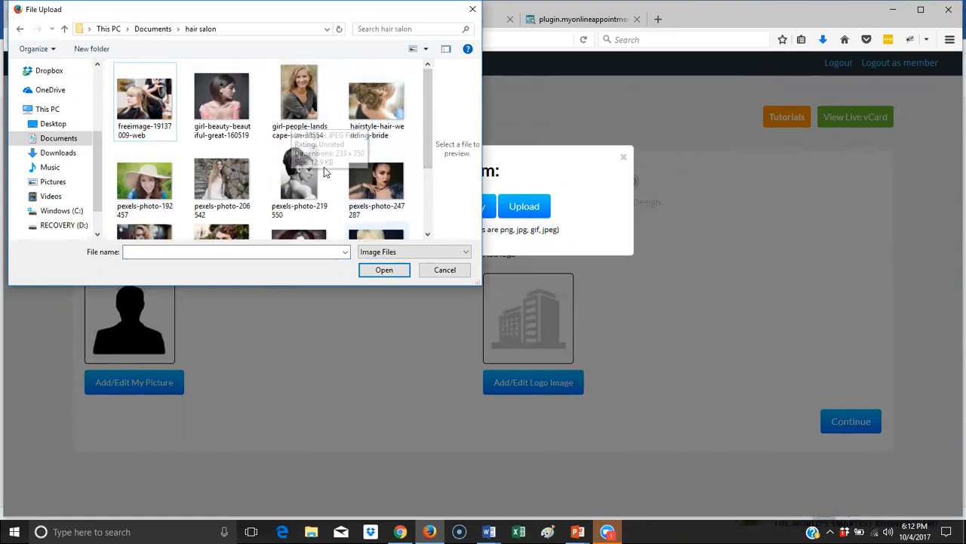
scroll(324, 173, down, 3)
scroll(324, 172, up, 3)
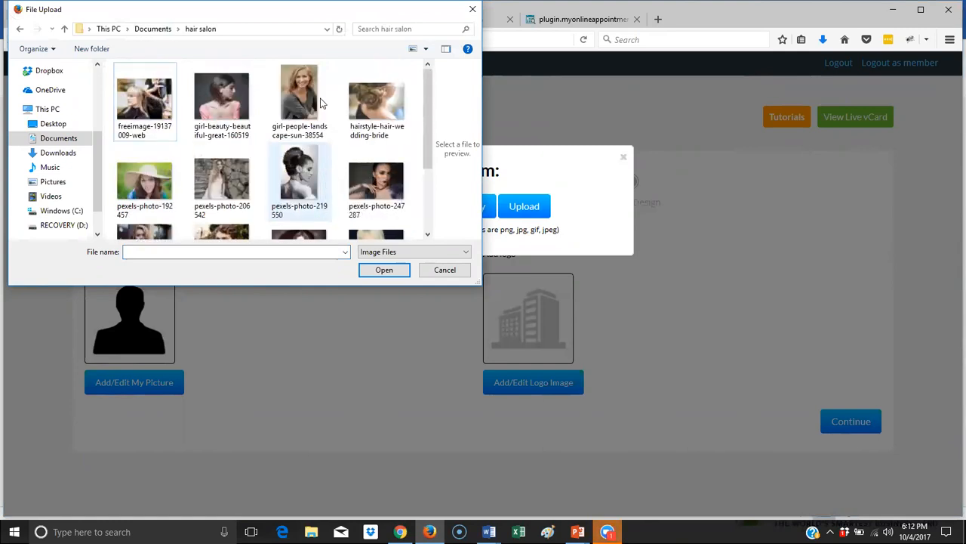
click(391, 269)
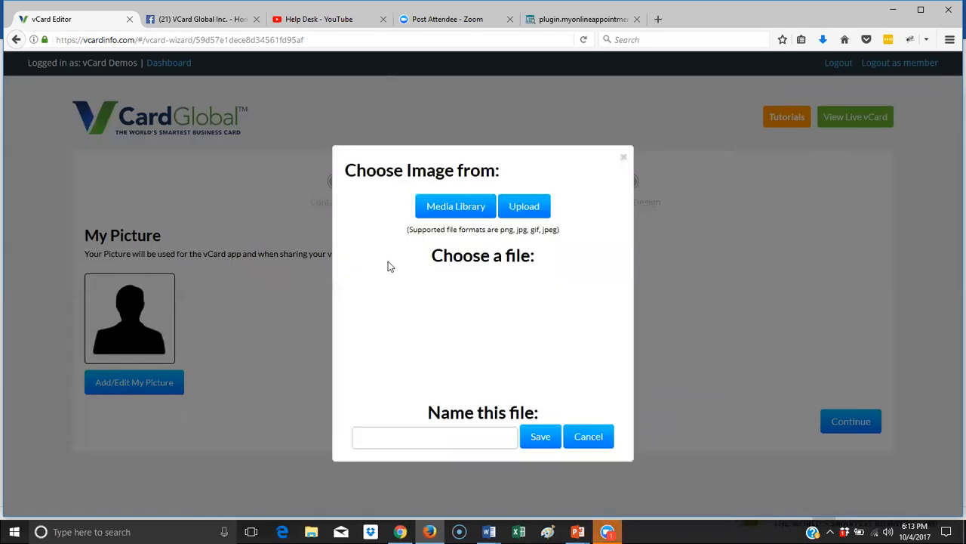
- Name the uploaded portrait 'profile', save it as My Picture, and save the Picture & Logo step
click(454, 445)
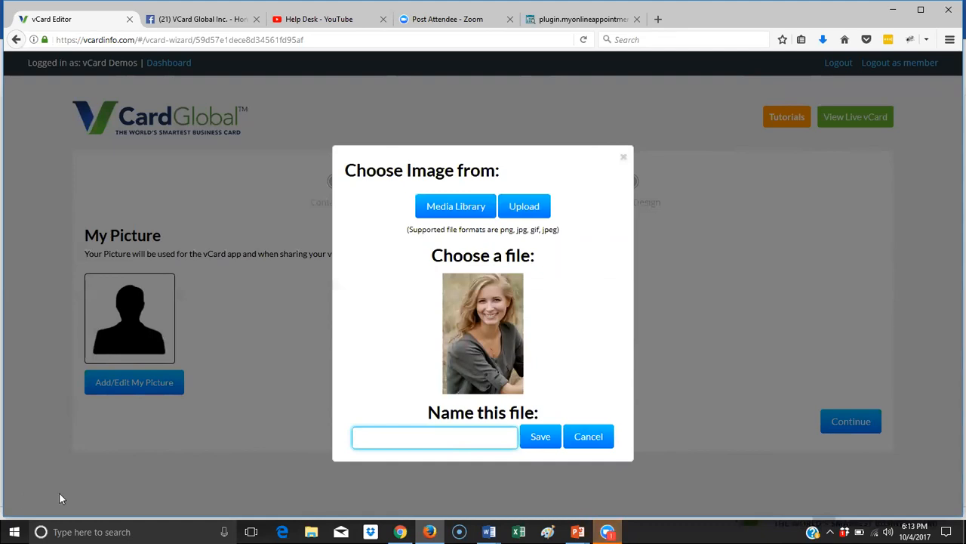
mouse_move(577, 531)
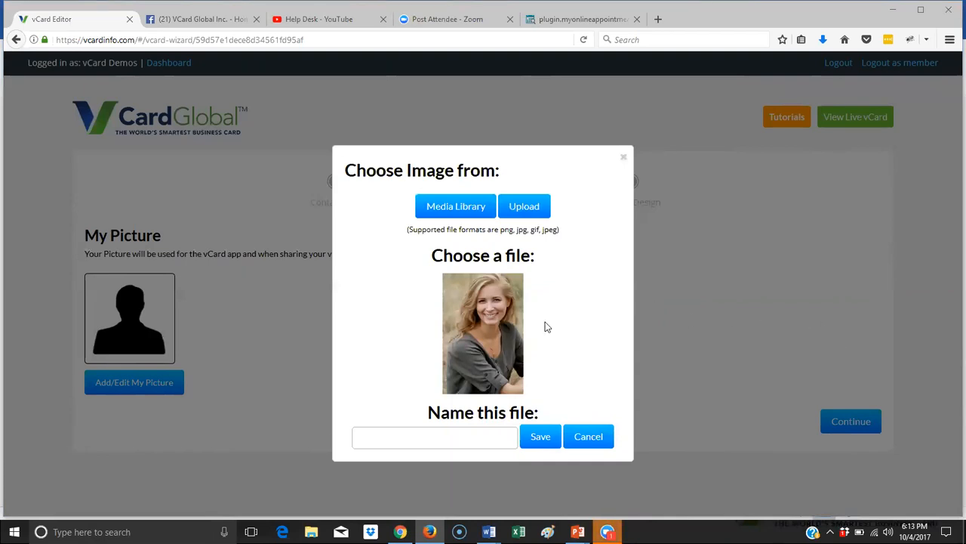
click(450, 439)
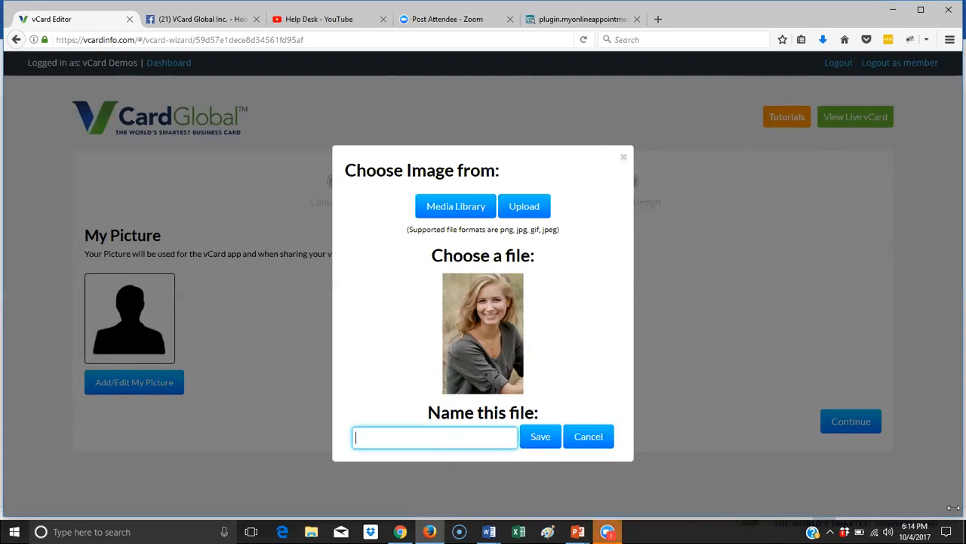
text(profile)
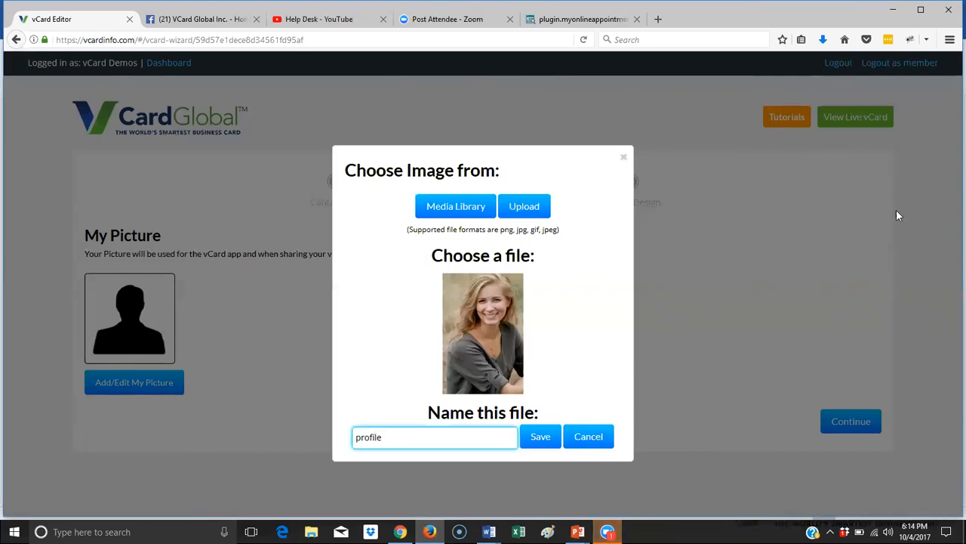
click(539, 438)
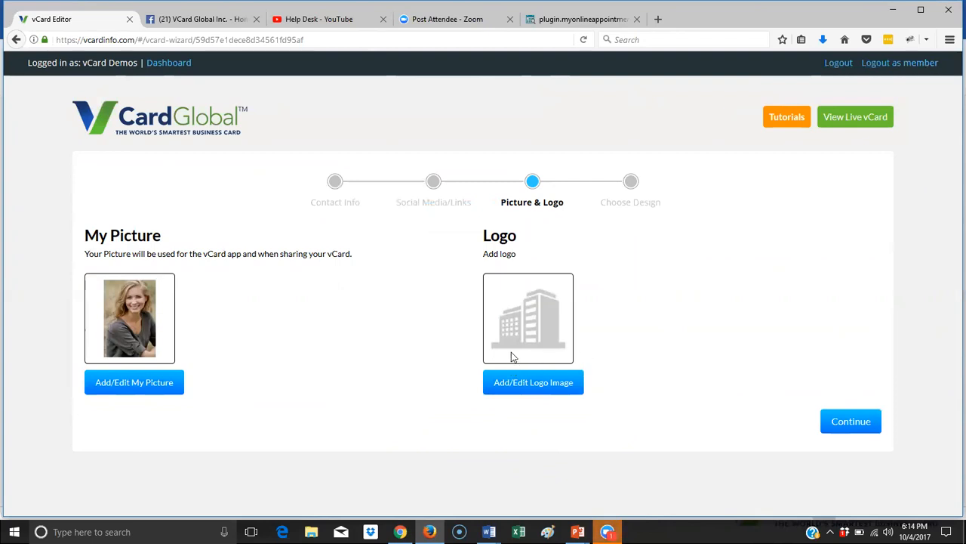
click(861, 423)
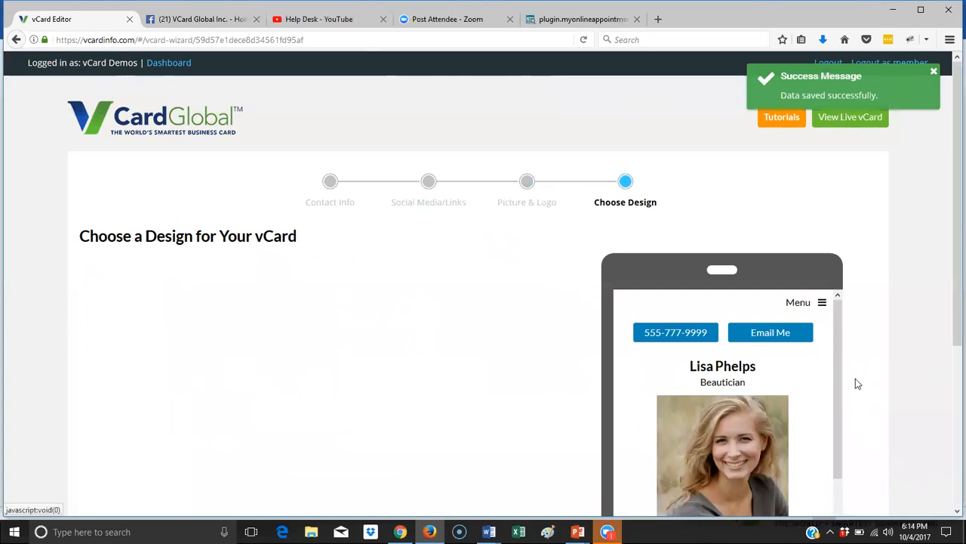
- Review the card in the phone preview, then apply the Classic White design
drag(840, 314, 846, 523)
scroll(950, 304, down, 1)
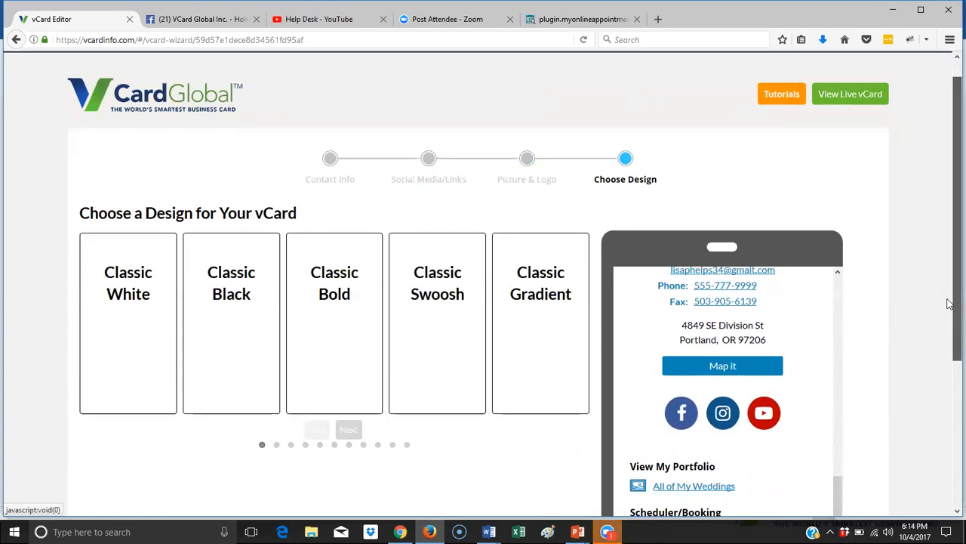
scroll(950, 303, down, 5)
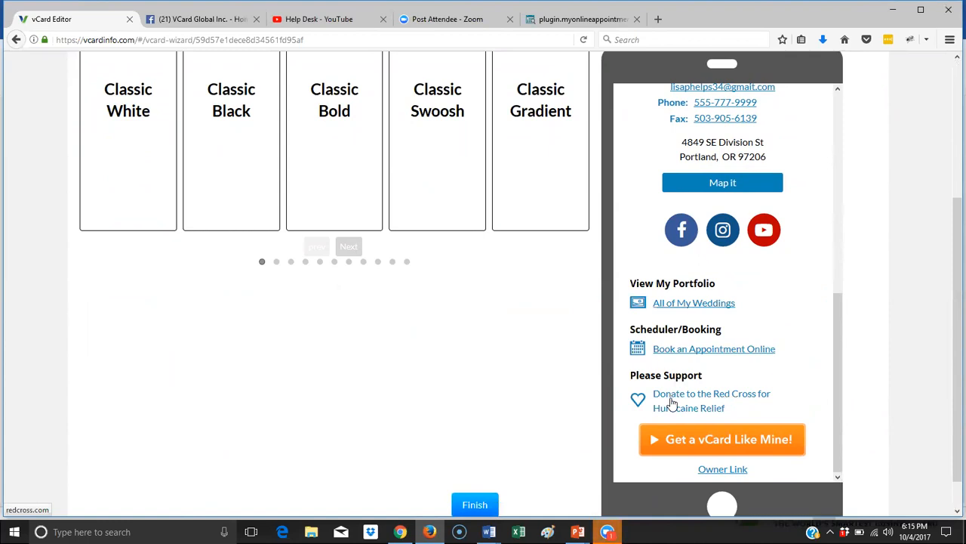
scroll(773, 385, up, 10)
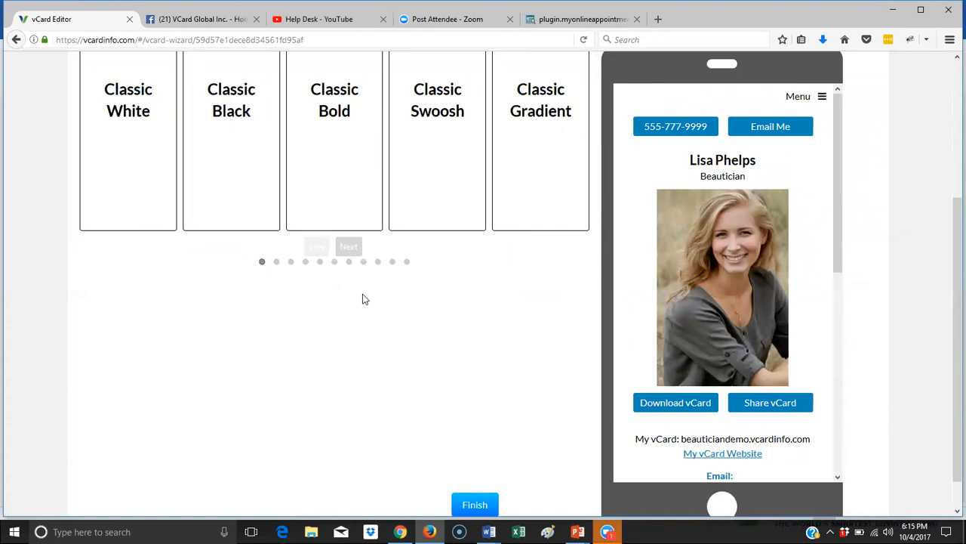
scroll(362, 297, up, 2)
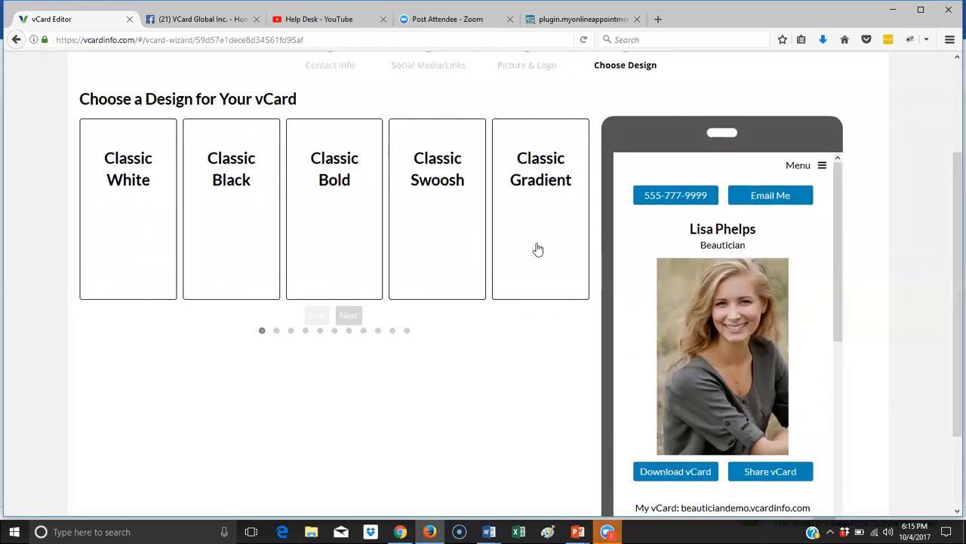
click(155, 218)
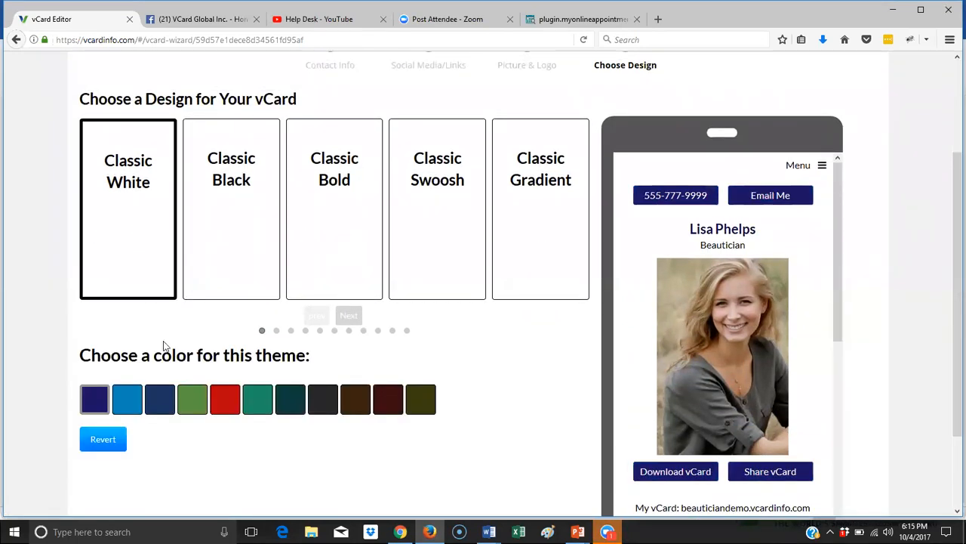
- Try red, teal, dark teal and maroon accents, then preview Classic Black with teal
click(240, 405)
click(257, 406)
click(290, 404)
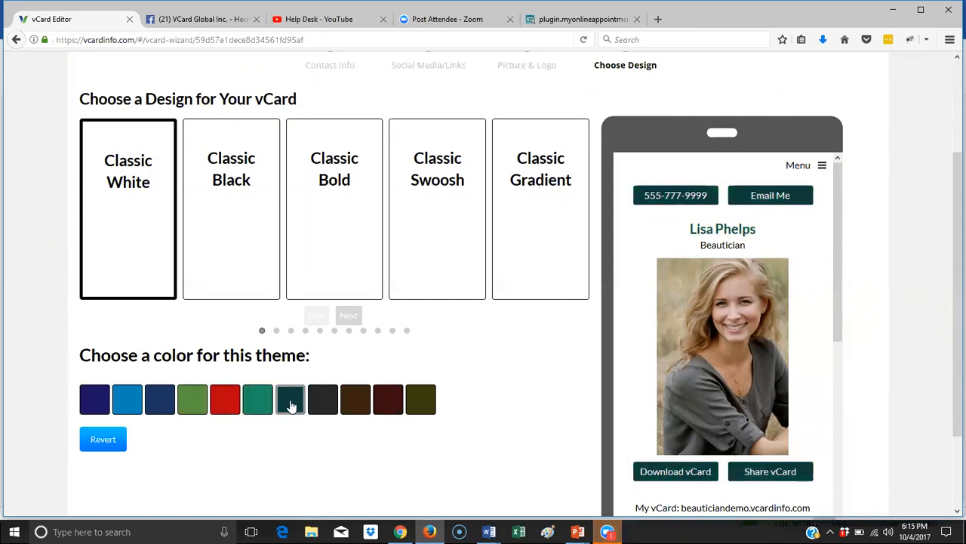
click(385, 411)
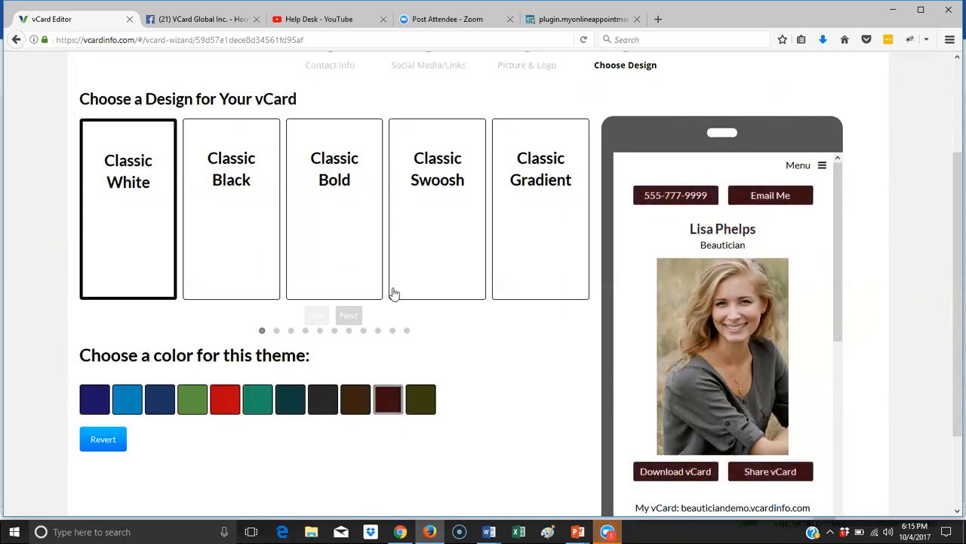
click(259, 224)
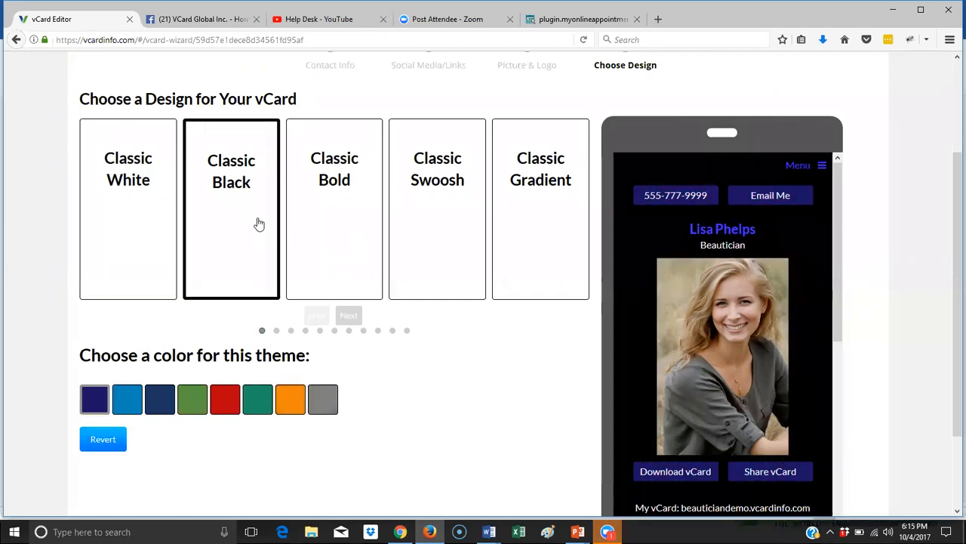
click(257, 401)
- Preview Classic Bold, Classic Swoosh and Classic Gradient designs with purple, blue-yellow and gradient colour options
click(327, 250)
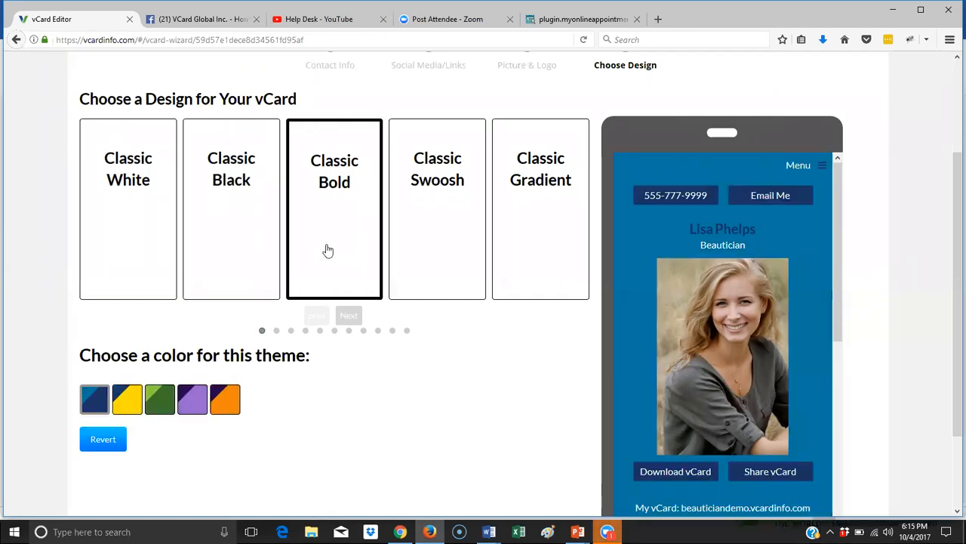
click(191, 401)
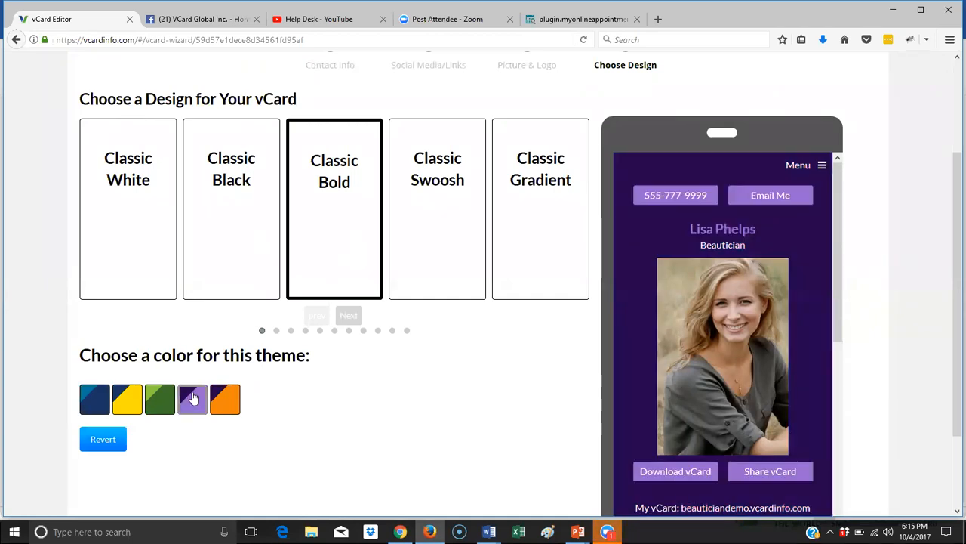
click(119, 398)
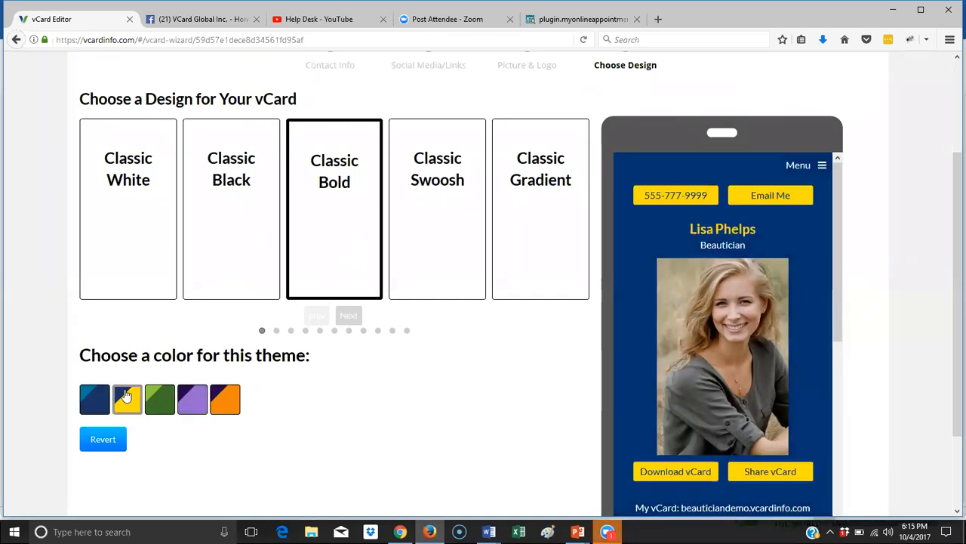
click(473, 232)
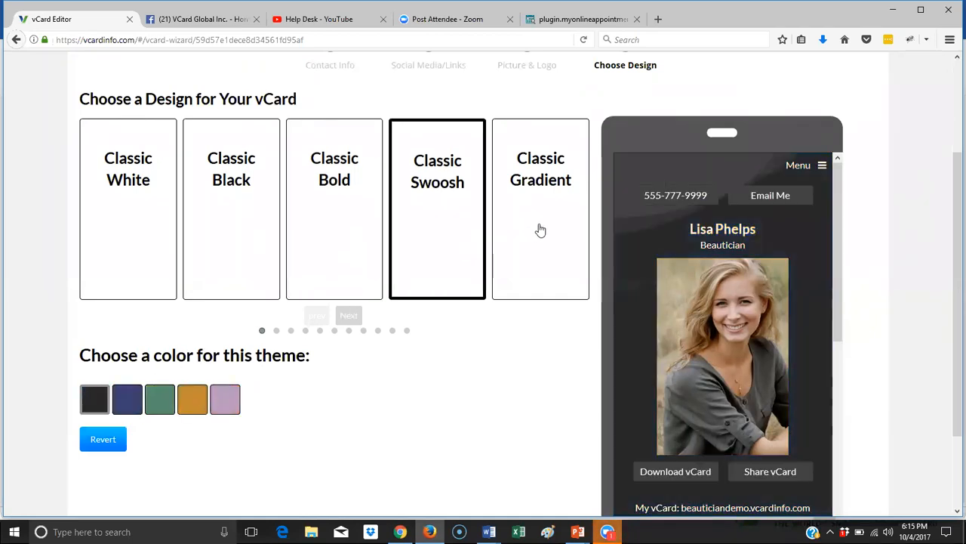
click(539, 230)
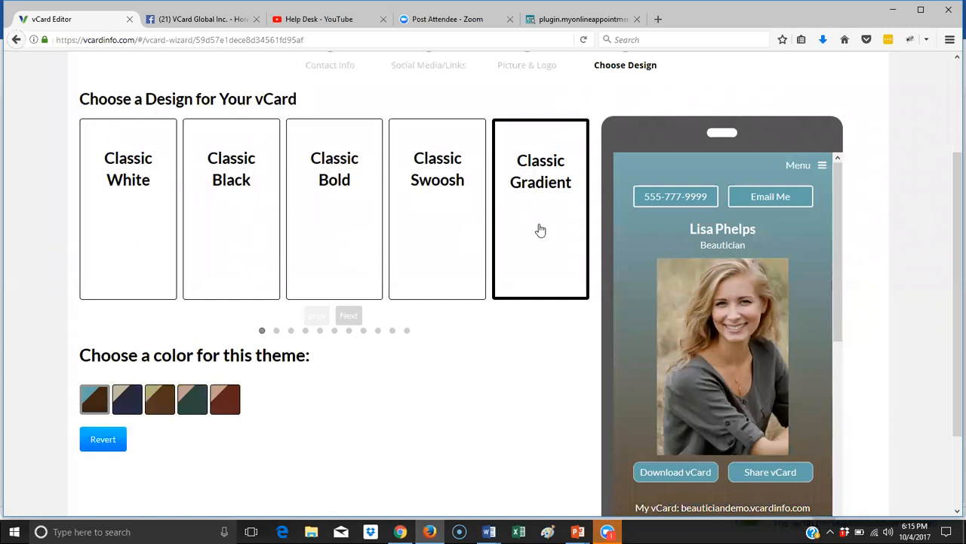
click(225, 398)
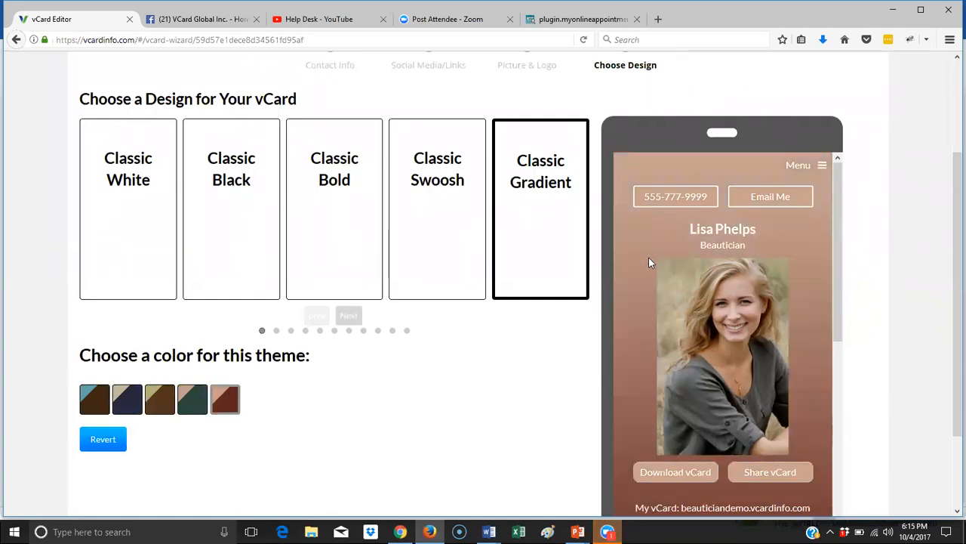
scroll(648, 258, down, 2)
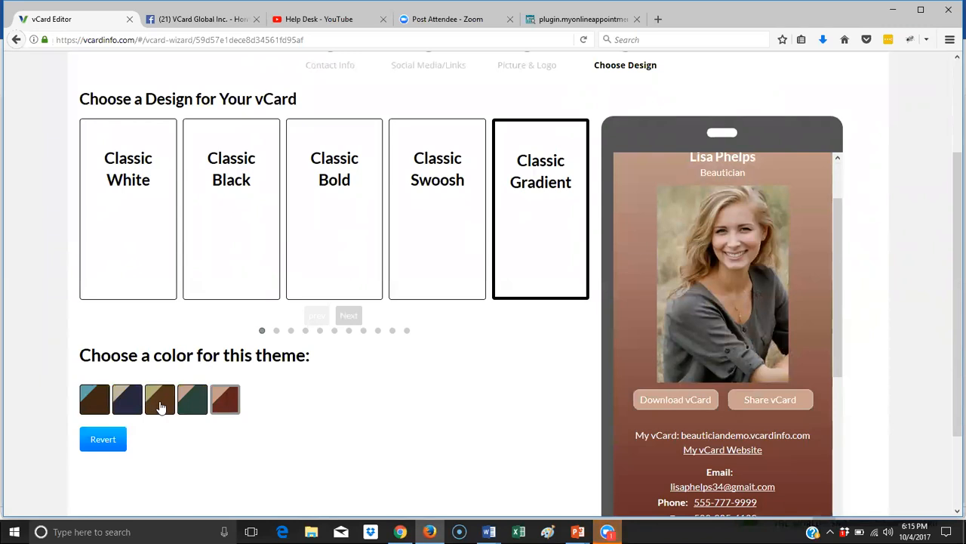
click(161, 408)
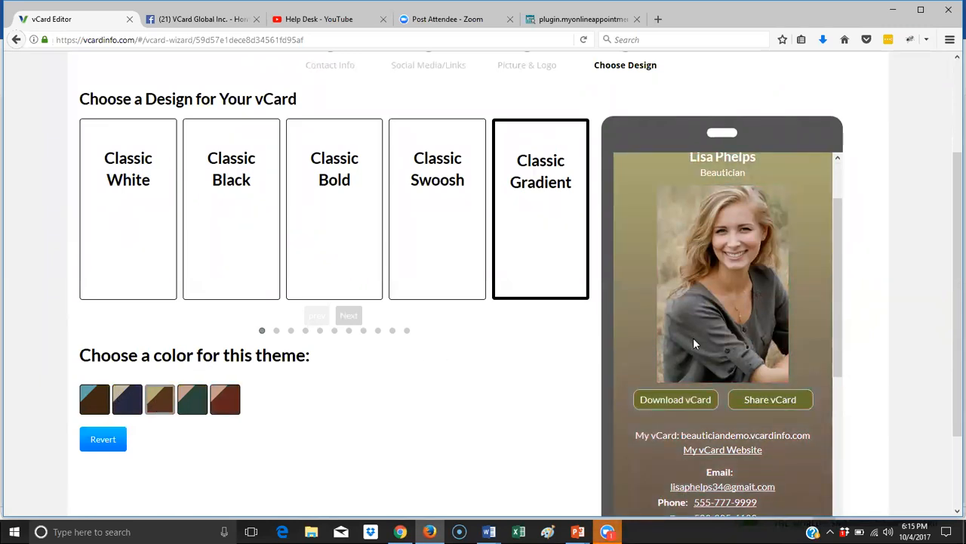
click(103, 406)
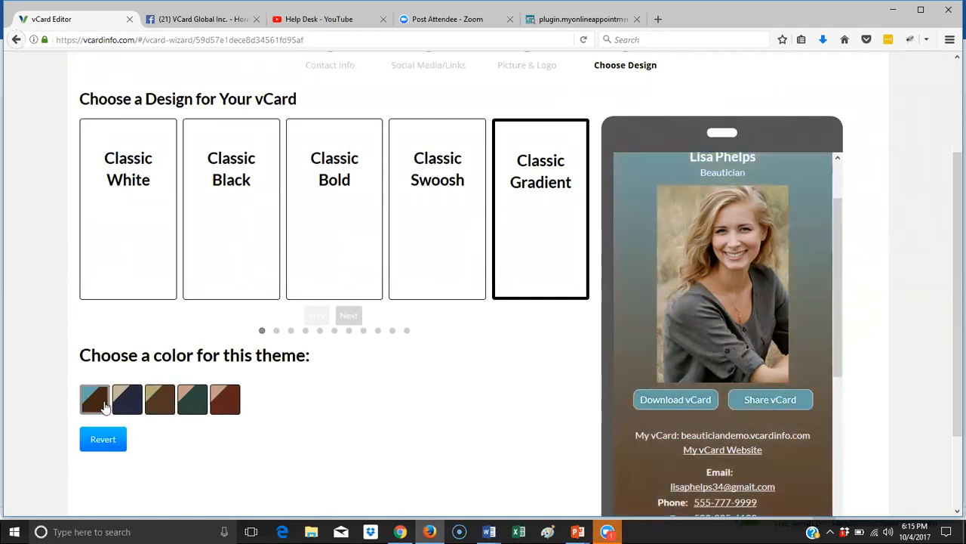
scroll(705, 308, up, 2)
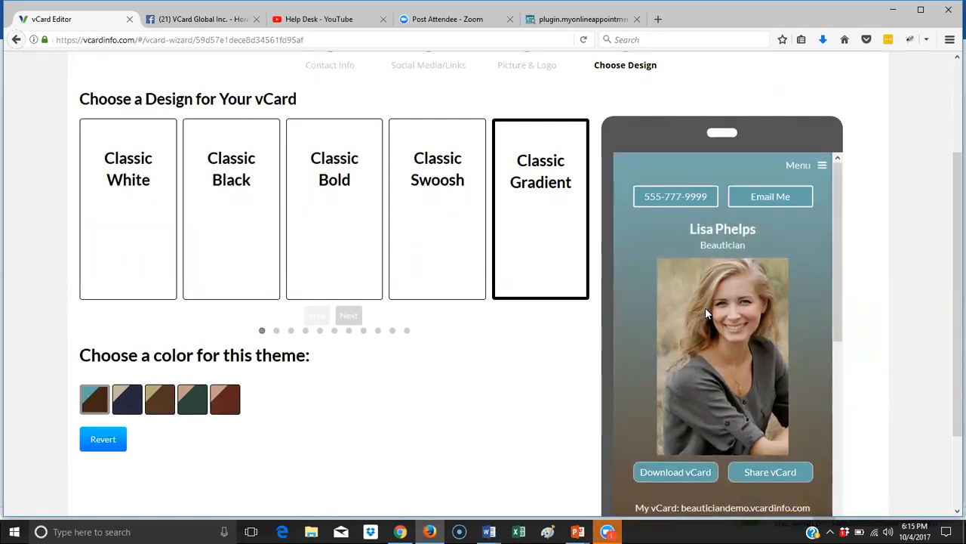
scroll(705, 307, down, 8)
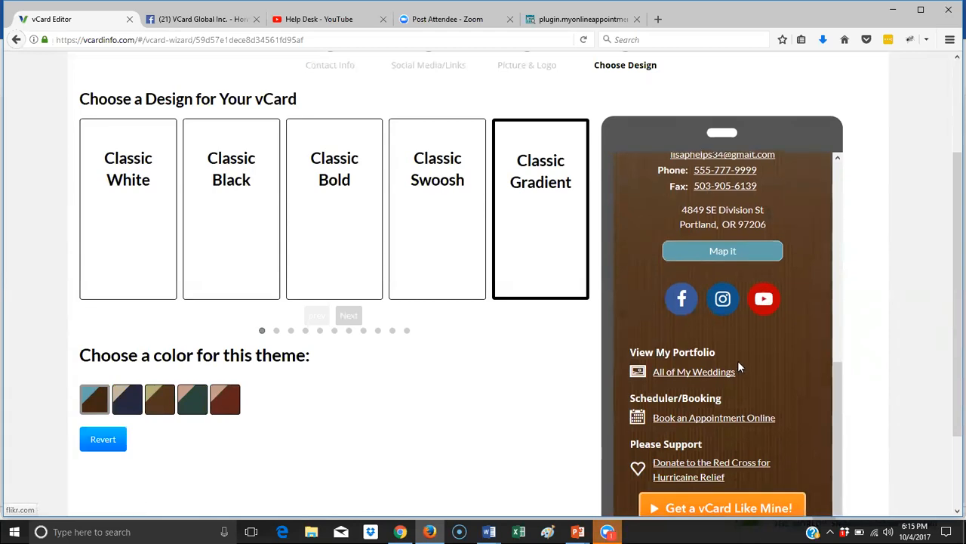
- Settle on the Classic Black design with a teal theme and finish the design setup
click(234, 225)
scroll(803, 384, up, 5)
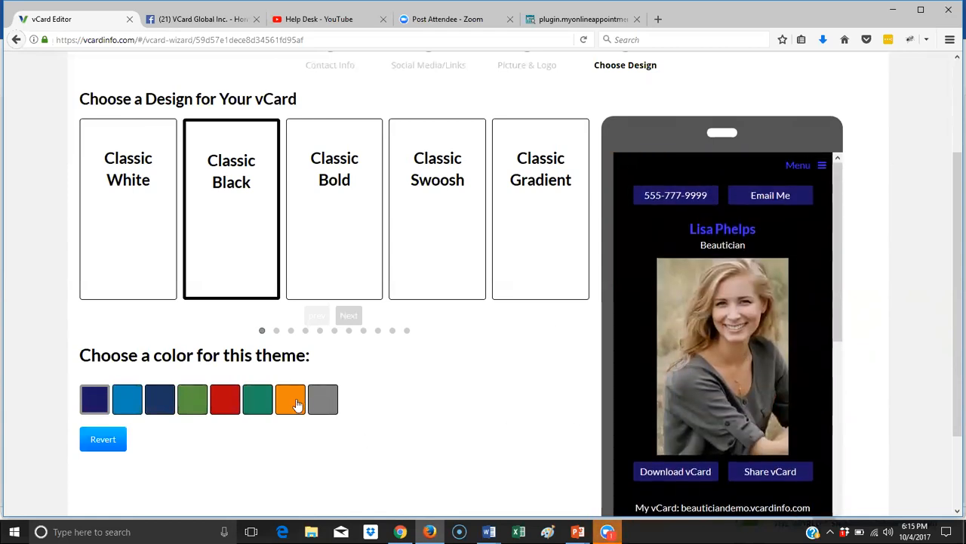
click(259, 406)
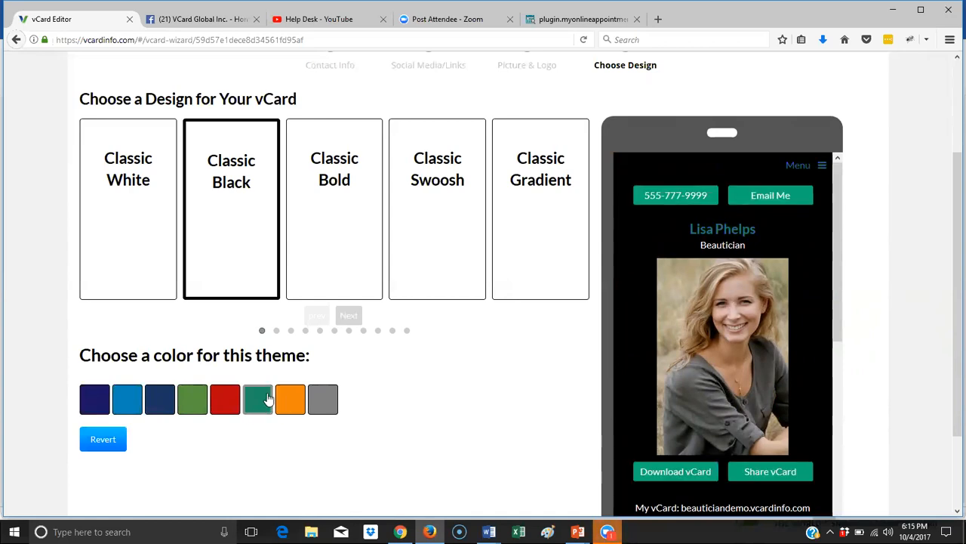
scroll(684, 347, down, 5)
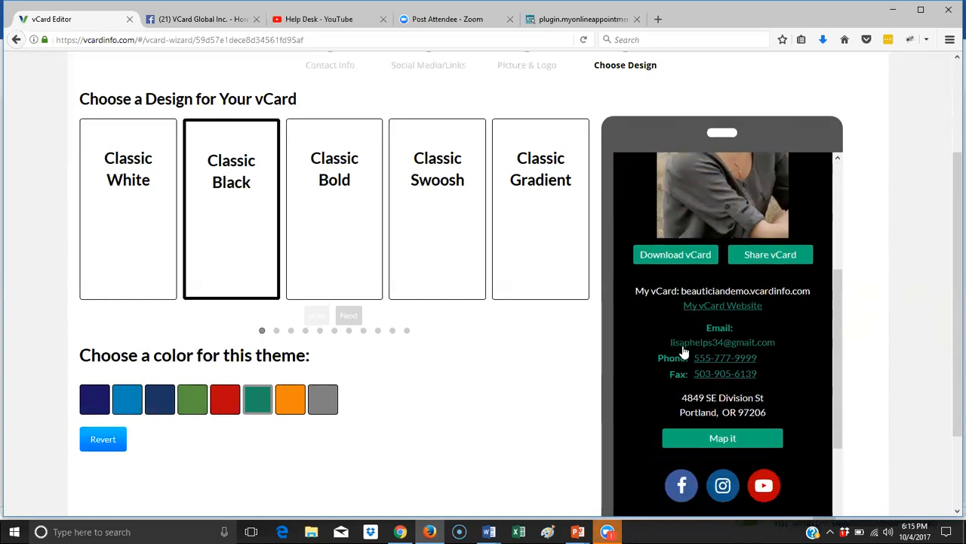
scroll(684, 349, down, 1)
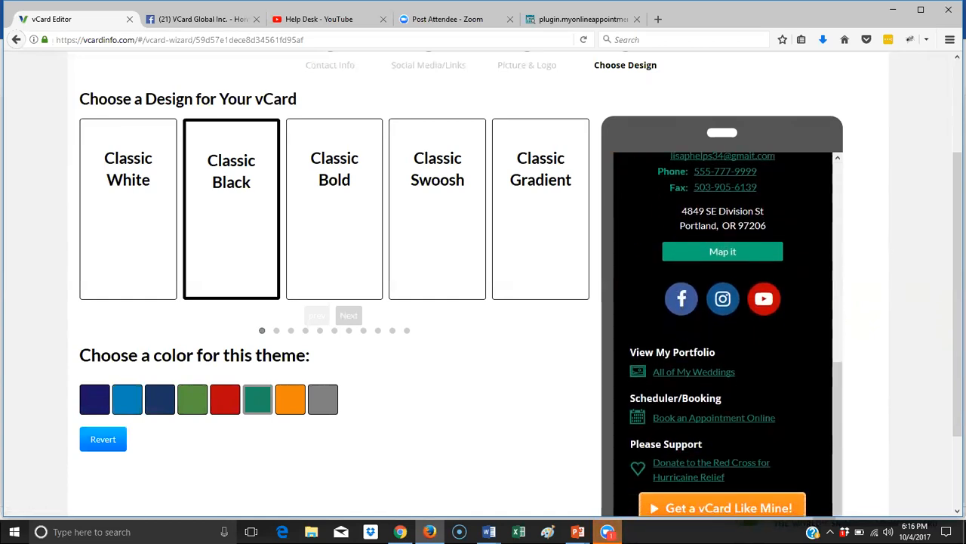
scroll(557, 353, down, 1)
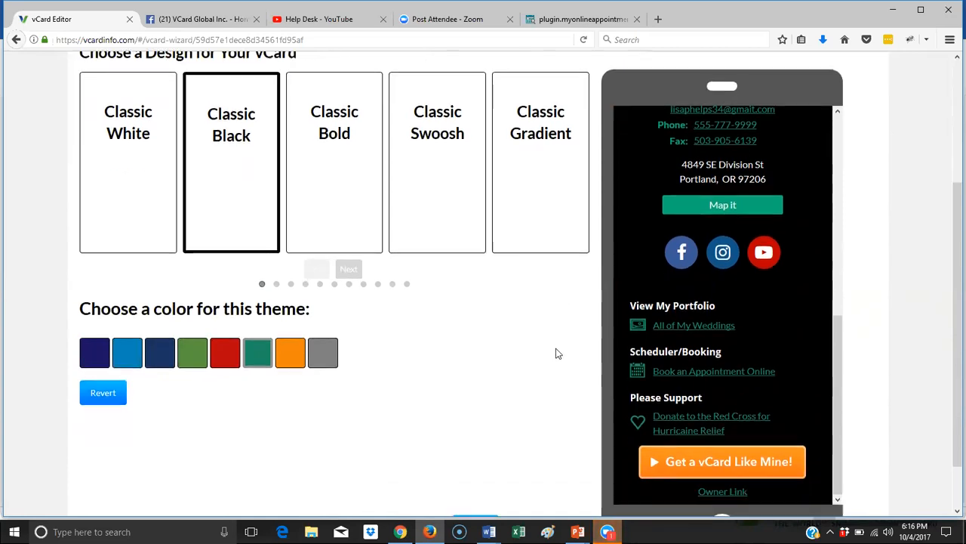
scroll(557, 353, down, 1)
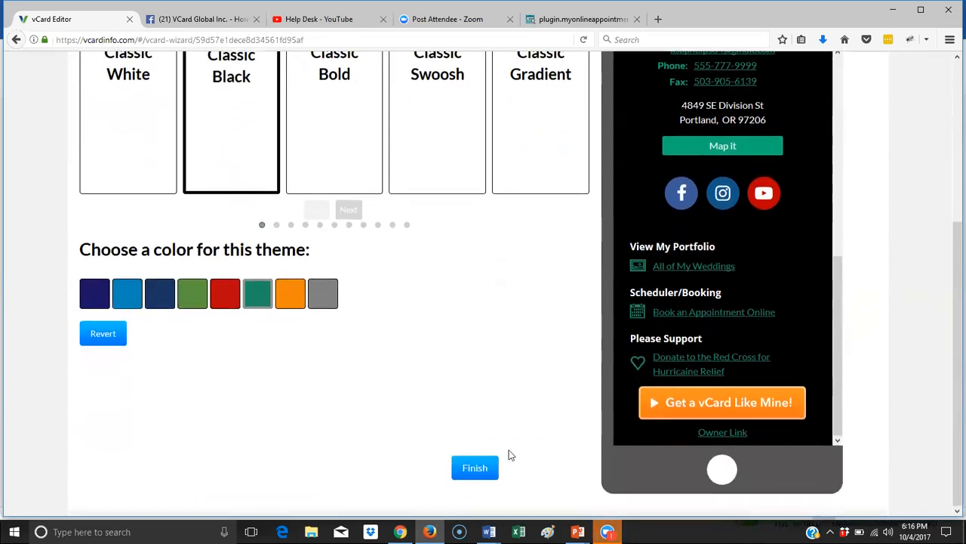
click(474, 468)
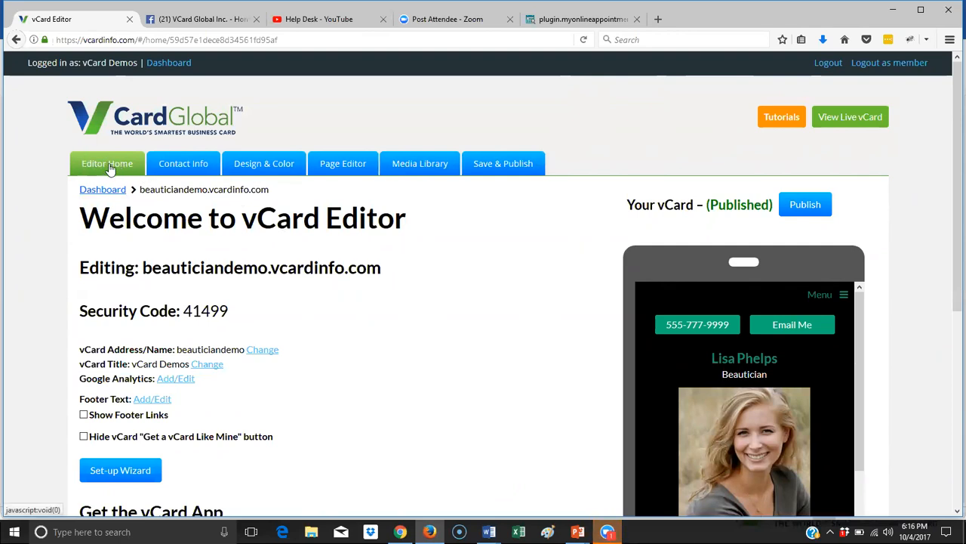
- Highlight the beauticiandemo vCard name and its security code on the Editor Home page
scroll(215, 240, down, 2)
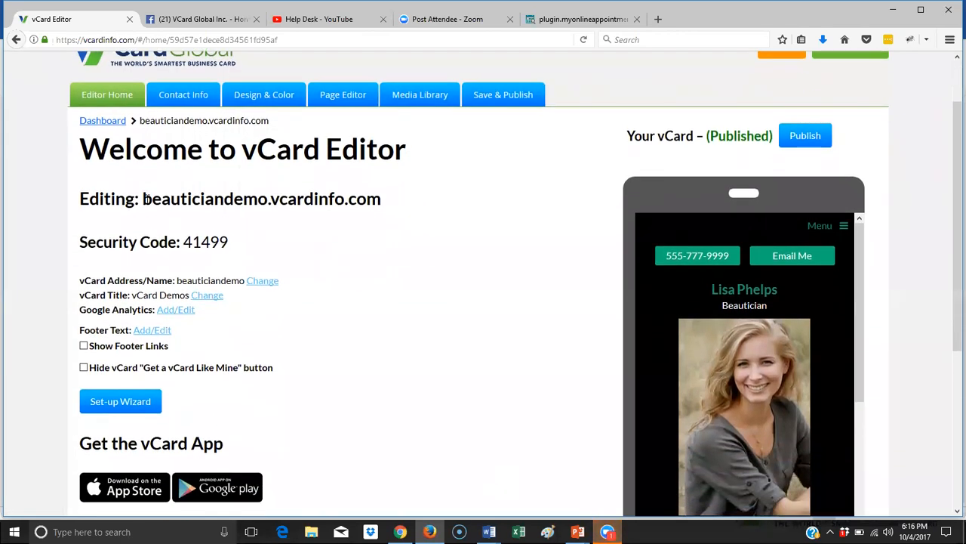
drag(143, 198, 264, 209)
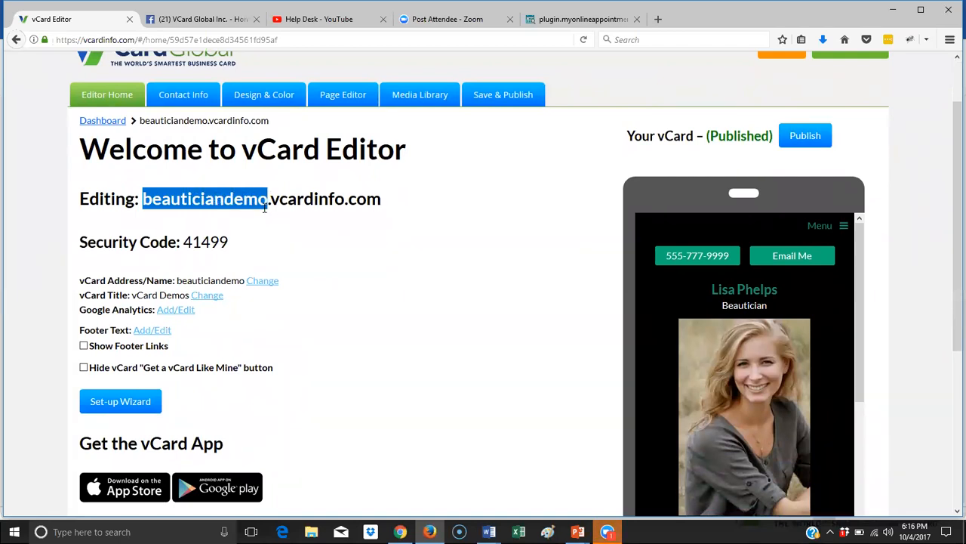
drag(235, 248, 184, 242)
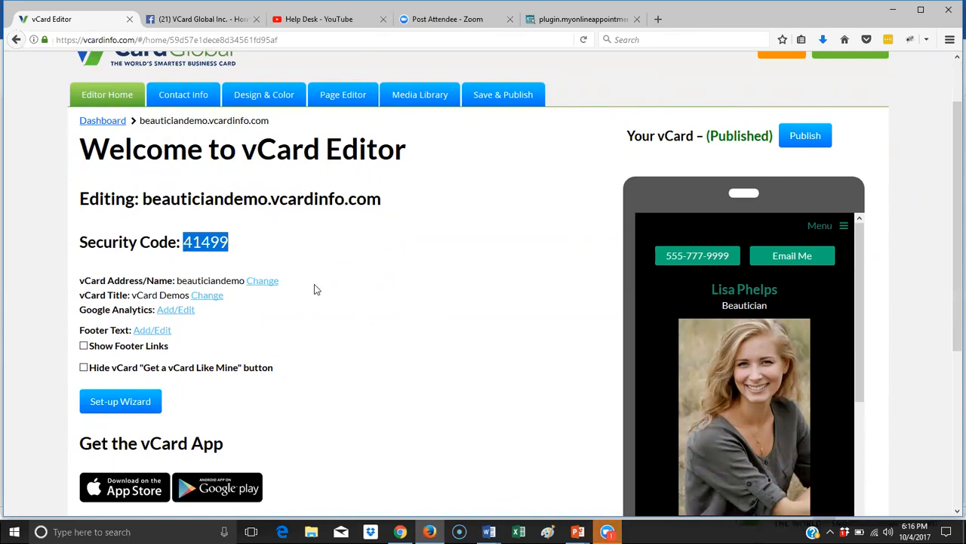
scroll(315, 287, down, 3)
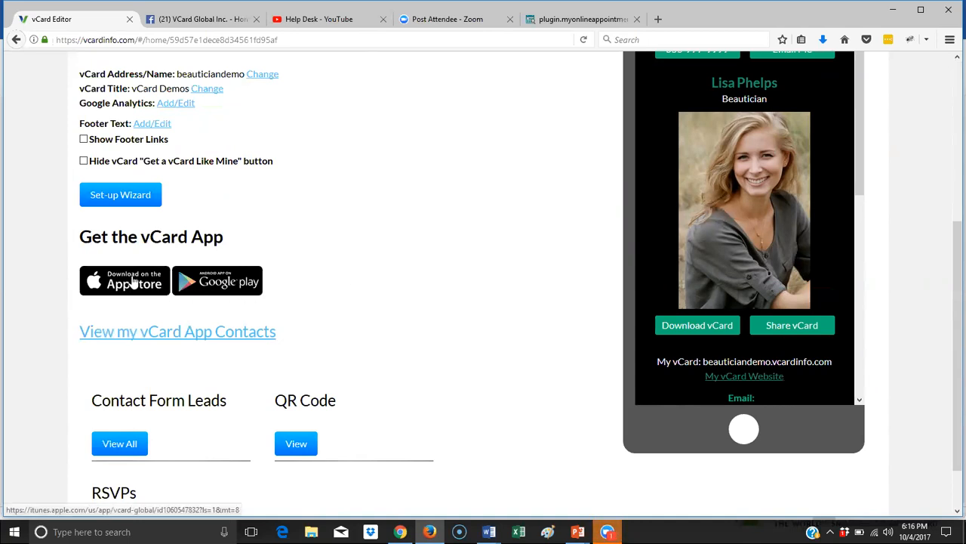
scroll(169, 270, up, 3)
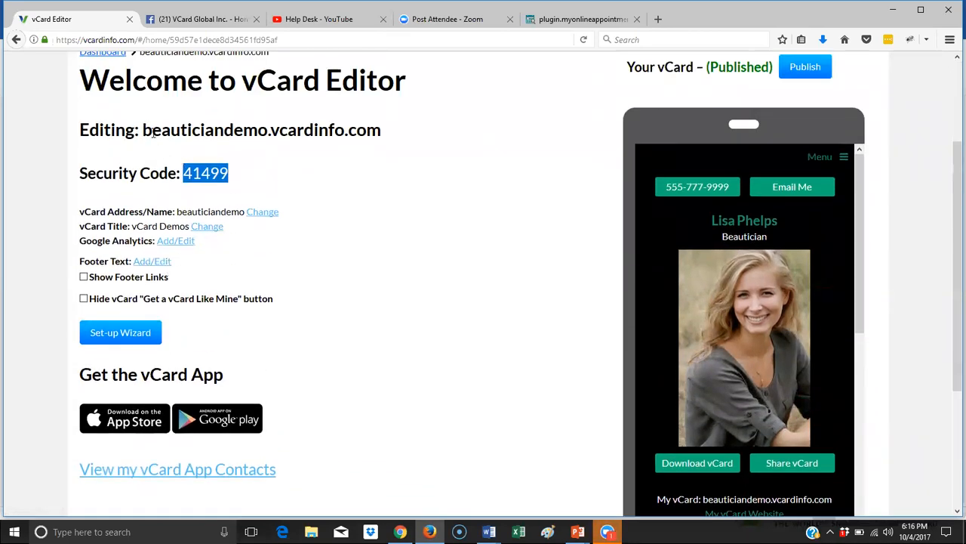
drag(152, 129, 269, 133)
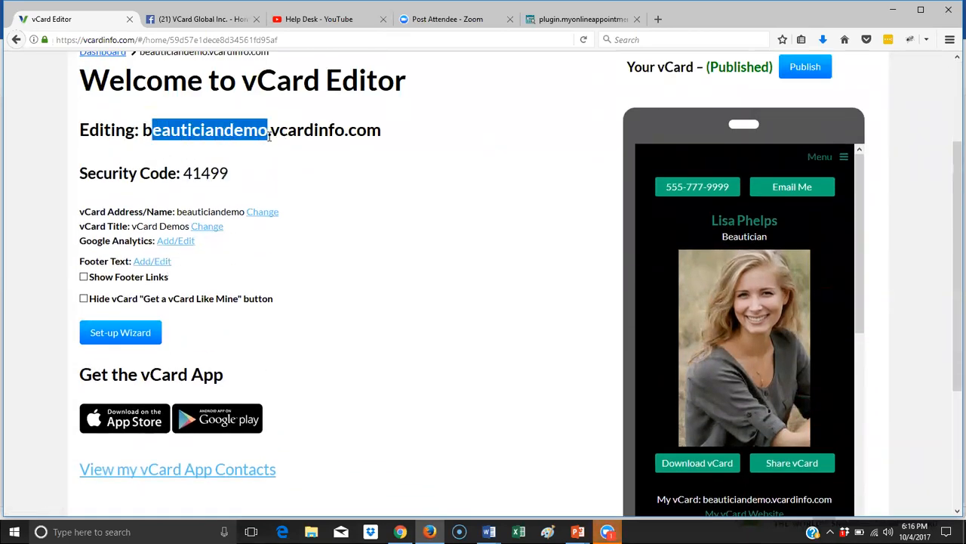
drag(243, 183, 181, 177)
scroll(350, 237, down, 3)
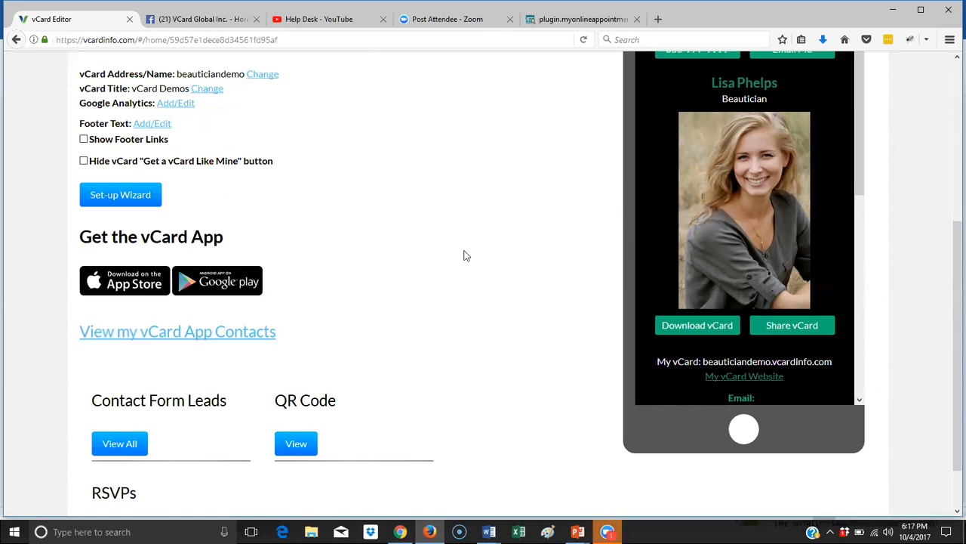
scroll(516, 265, up, 3)
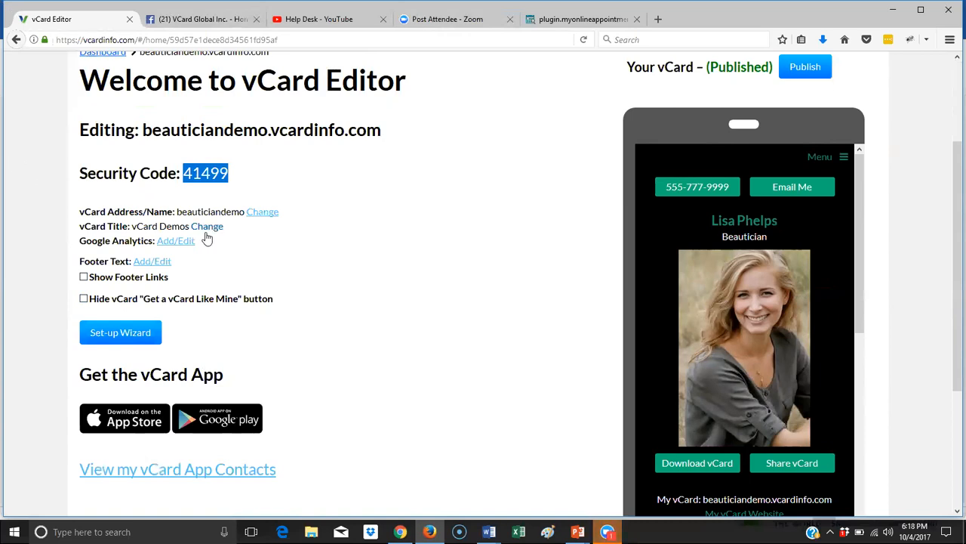
scroll(210, 234, down, 3)
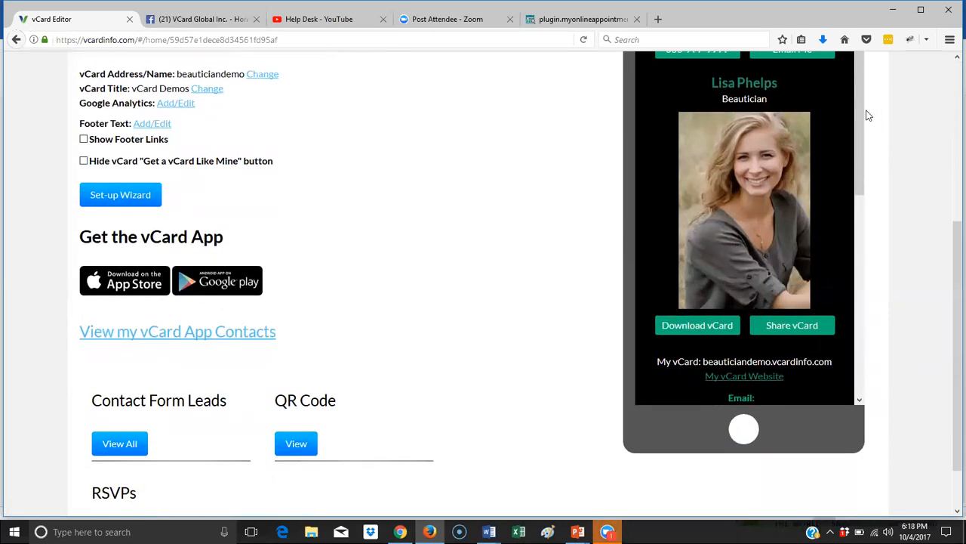
drag(858, 107, 872, 343)
- Turn on Show Footer Links, toggling the Get a vCard Like Mine! button off and back on
click(84, 139)
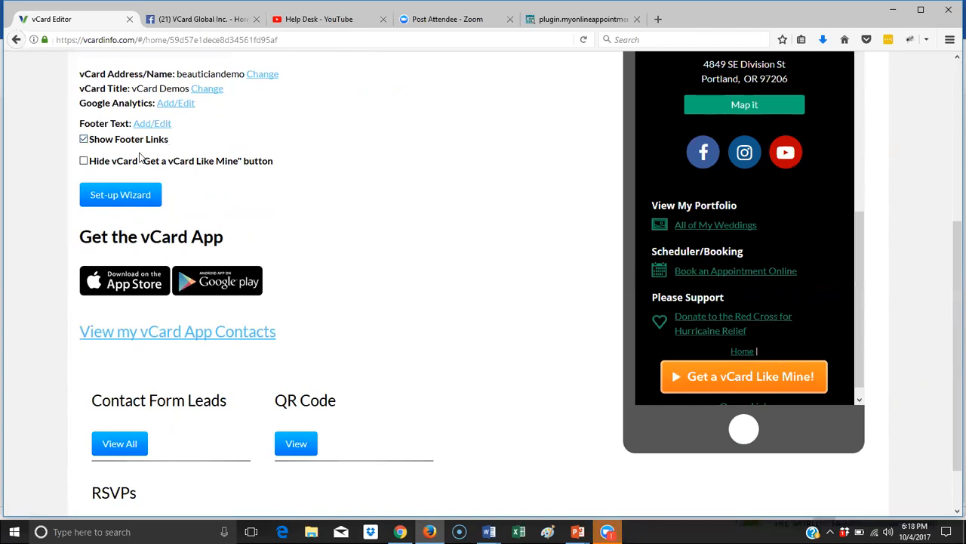
click(84, 161)
click(84, 161)
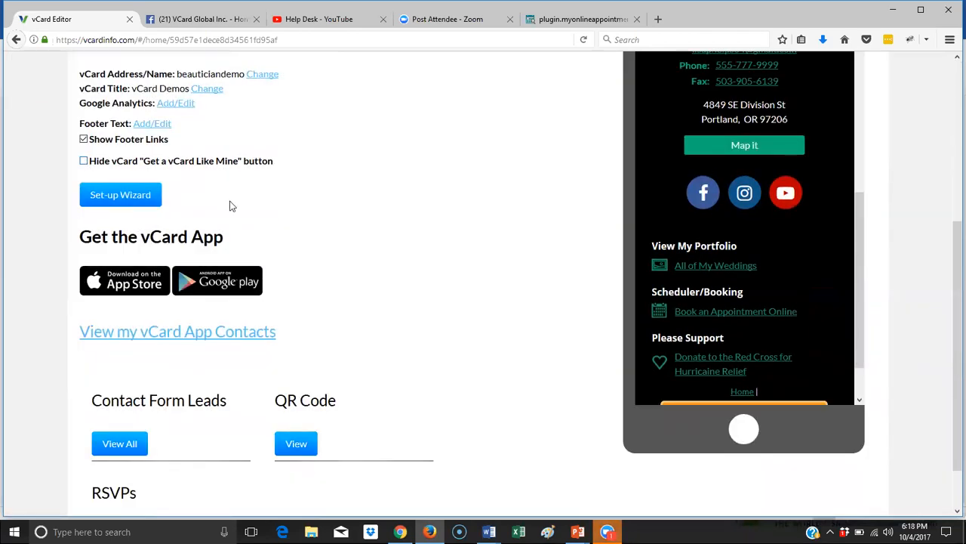
scroll(584, 227, down, 2)
scroll(796, 238, down, 2)
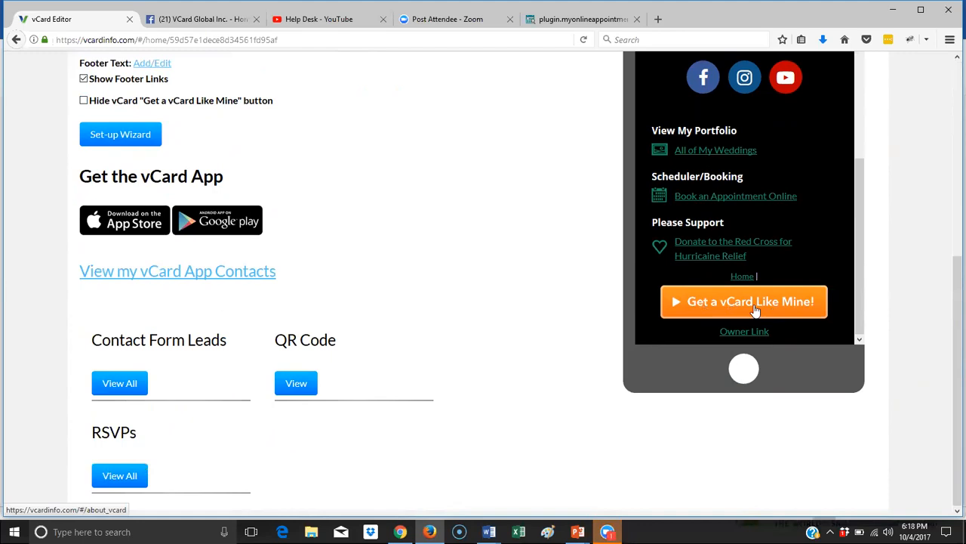
- Test the Get a vCard Like Mine! button in the preview, then hide it from the vCard
click(708, 312)
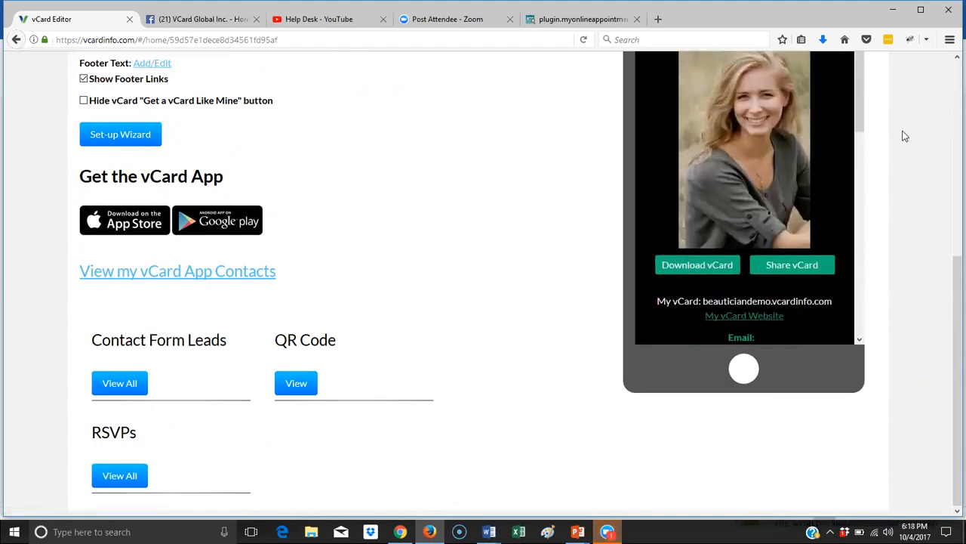
scroll(880, 117, up, 5)
drag(857, 226, 853, 474)
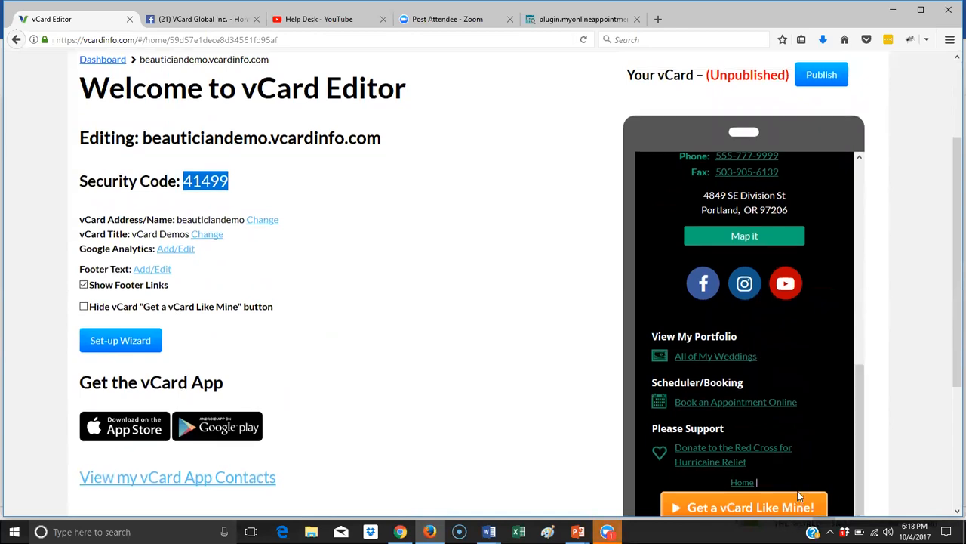
scroll(797, 494, down, 3)
scroll(789, 415, up, 4)
scroll(775, 315, up, 5)
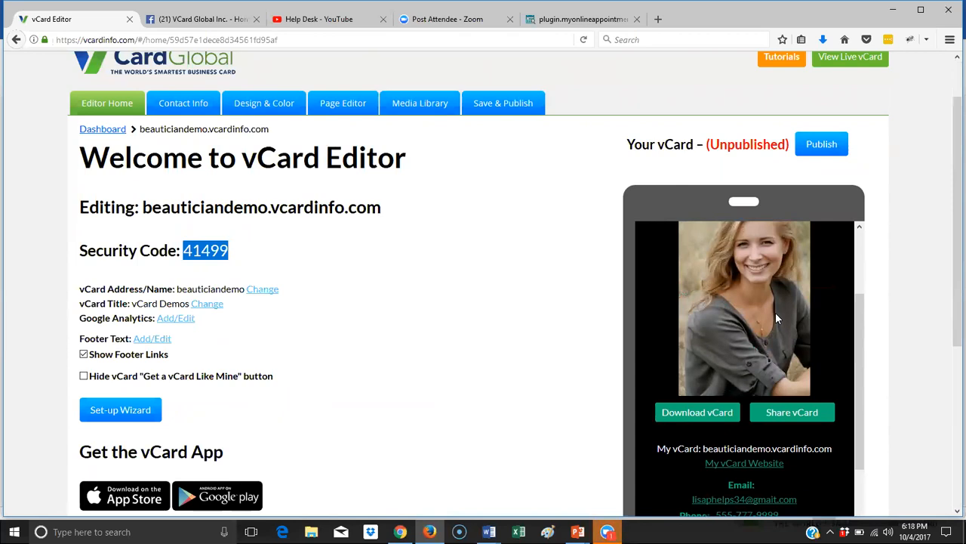
scroll(776, 312, down, 5)
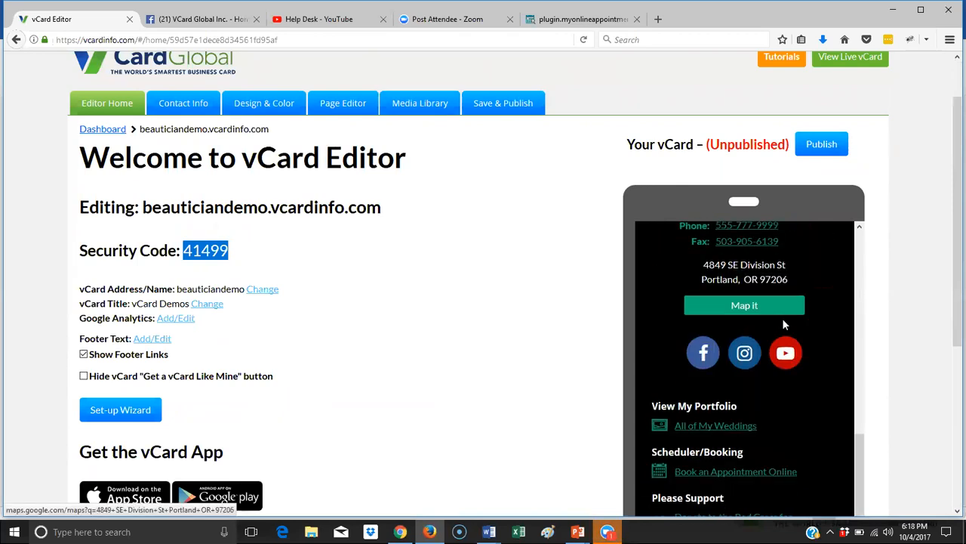
scroll(784, 321, down, 5)
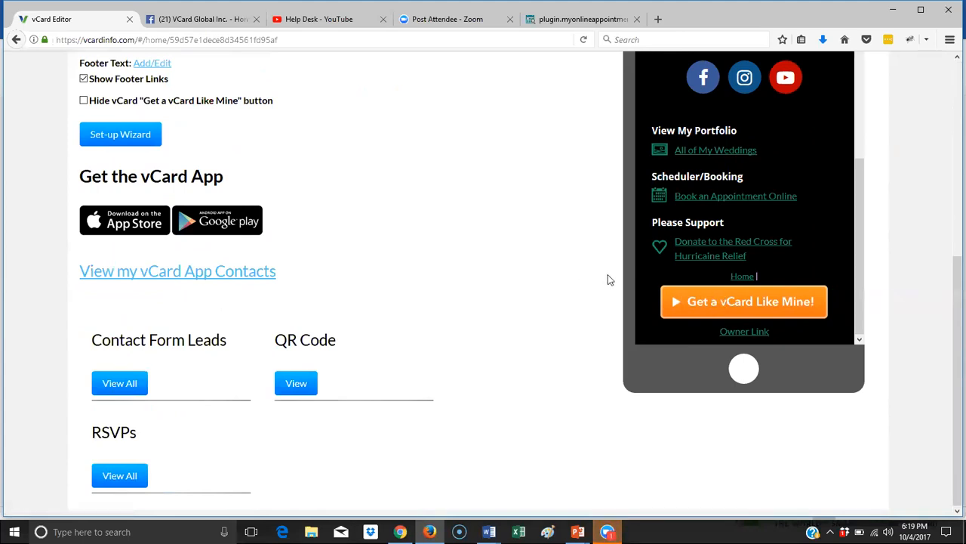
click(84, 100)
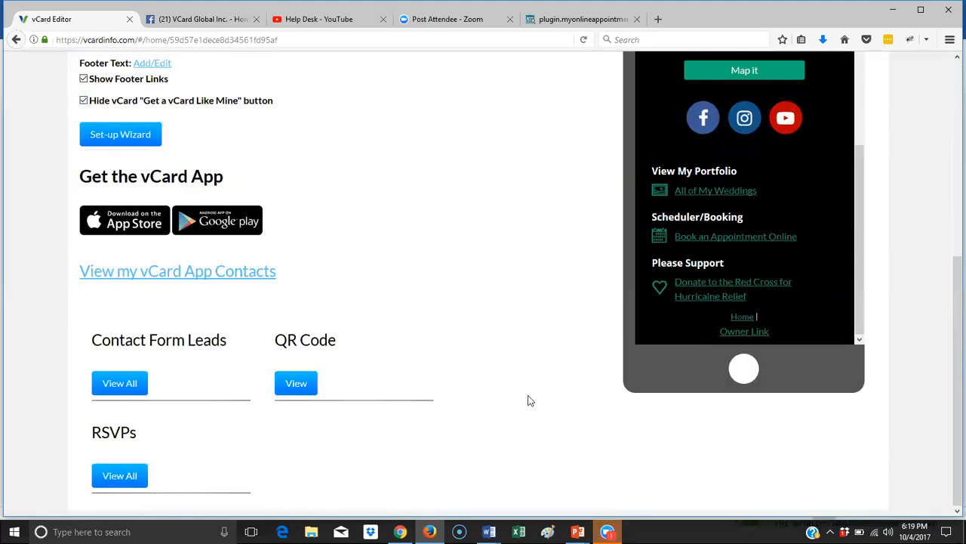
scroll(528, 398, up, 10)
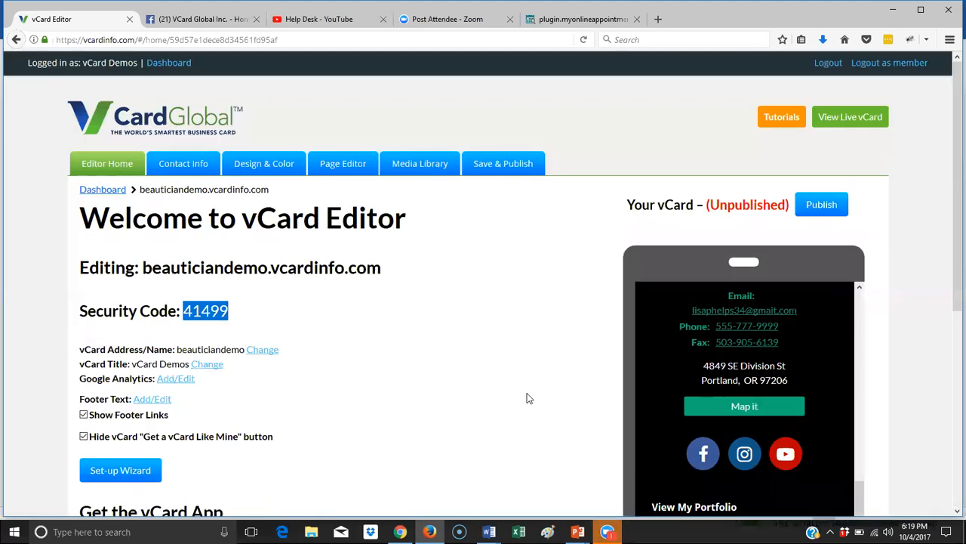
- Move through Contact Information, Social Media Links and Picture & Logo settings to the Design & Color page
click(182, 167)
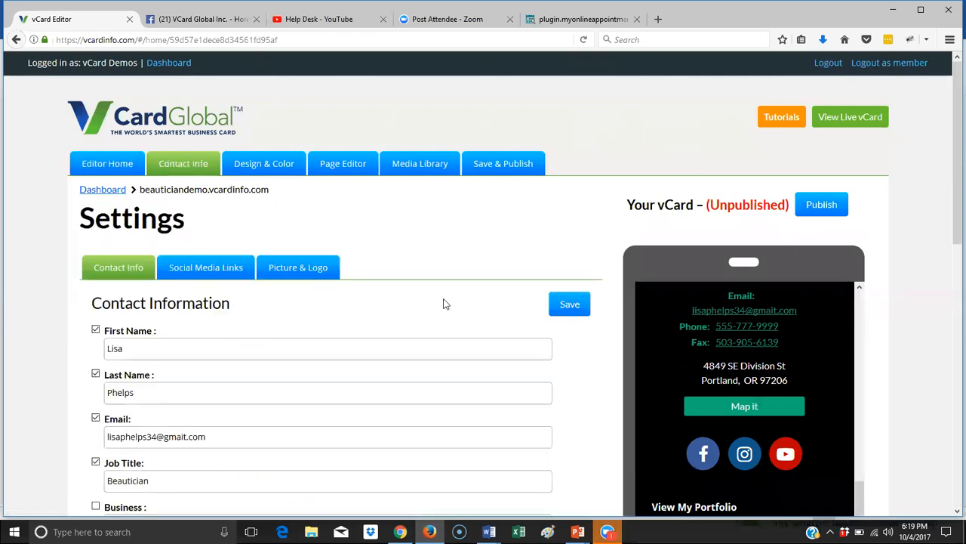
scroll(444, 304, down, 1)
scroll(444, 304, down, 1)
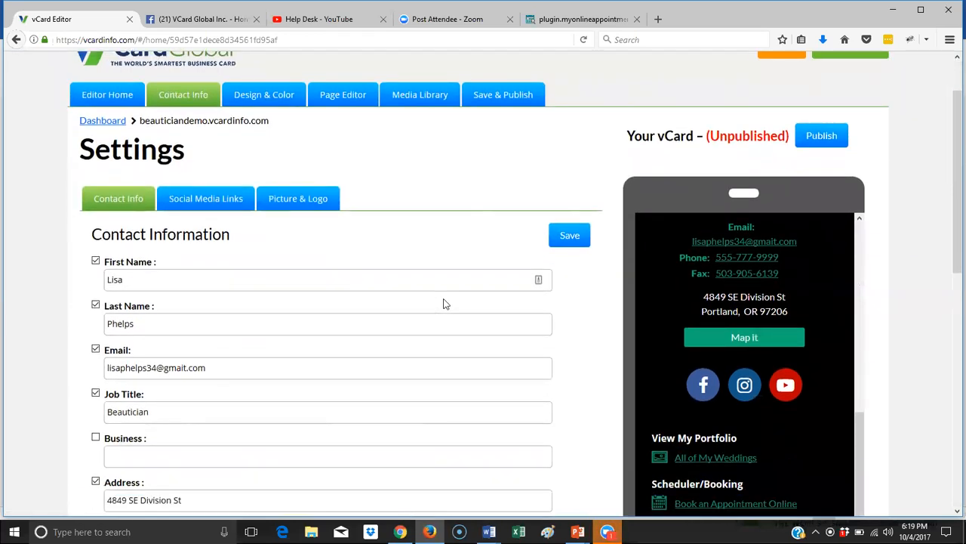
scroll(444, 304, down, 2)
scroll(805, 317, up, 5)
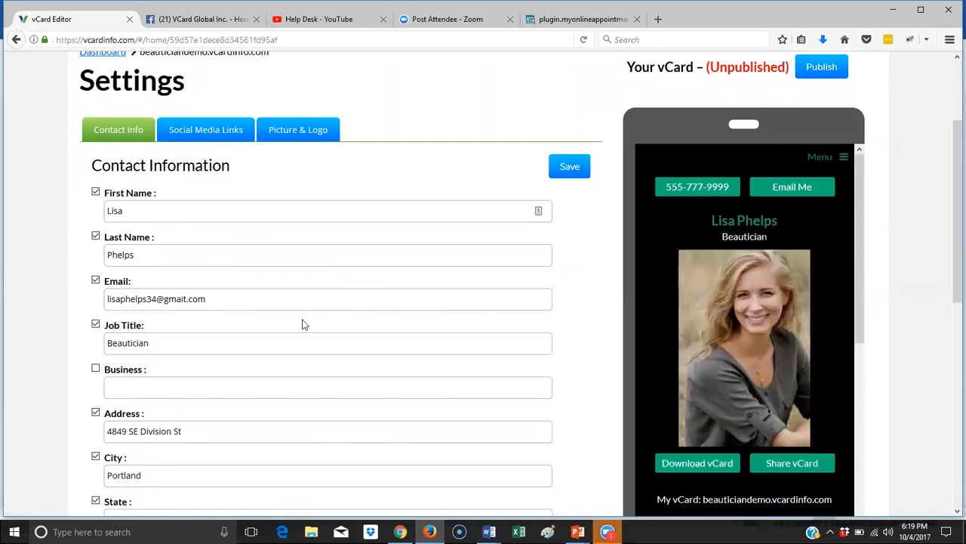
scroll(389, 333, down, 4)
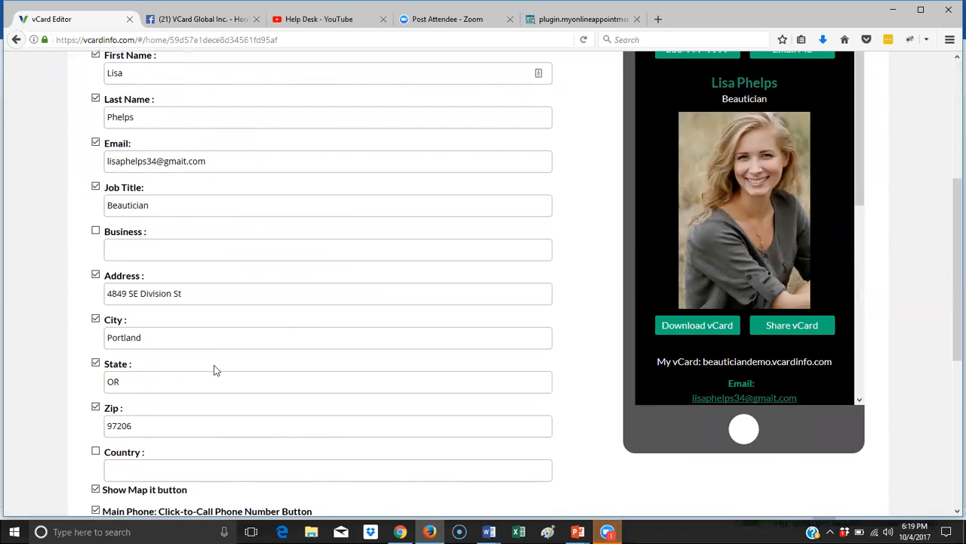
scroll(267, 340, down, 9)
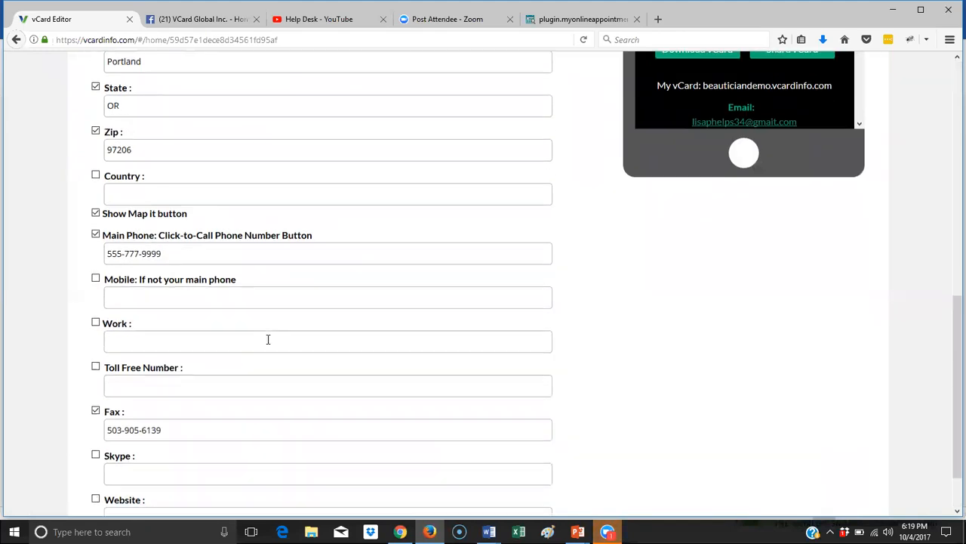
scroll(269, 340, up, 7)
scroll(269, 341, up, 8)
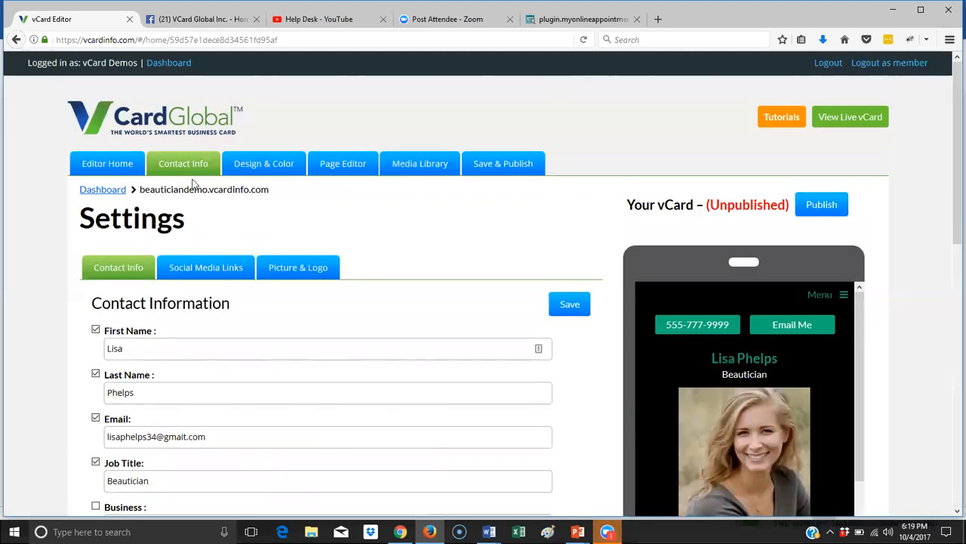
click(217, 267)
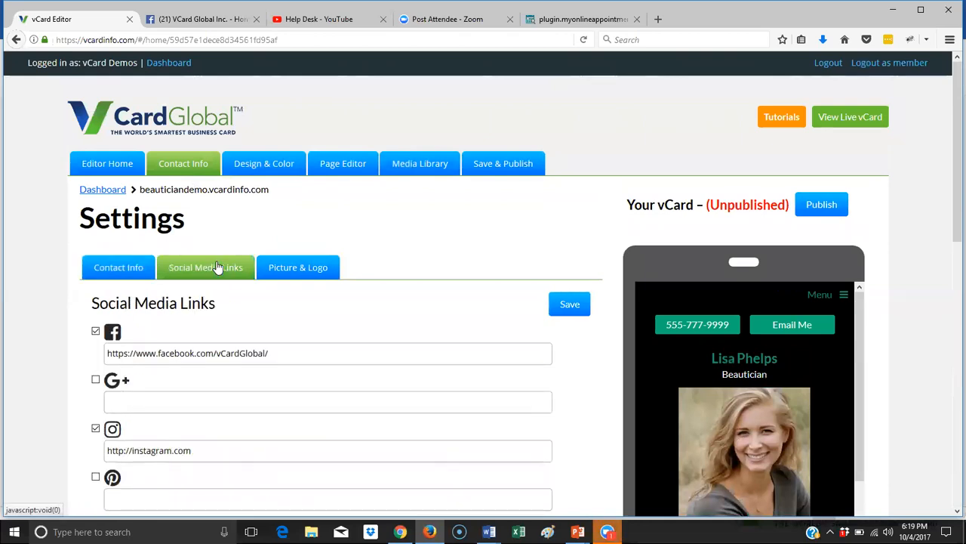
click(311, 271)
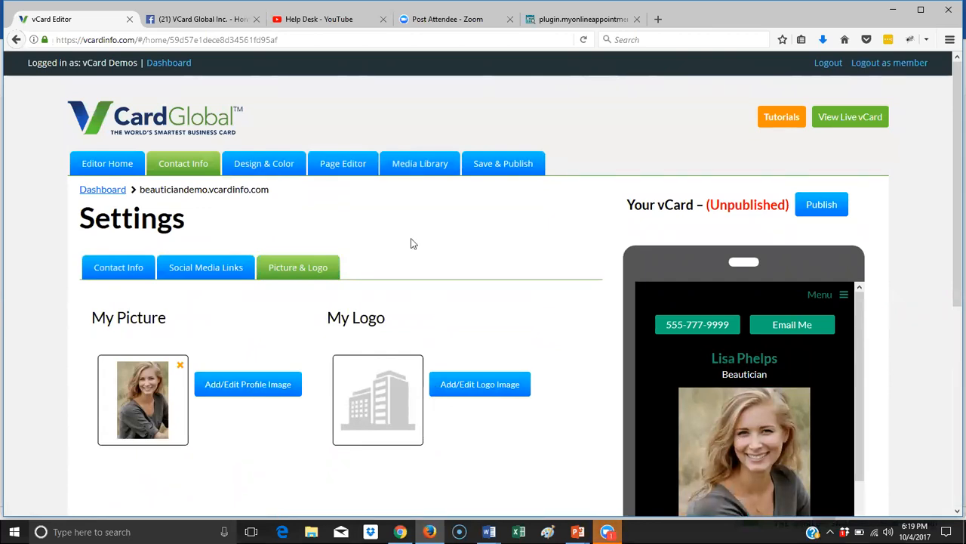
click(254, 167)
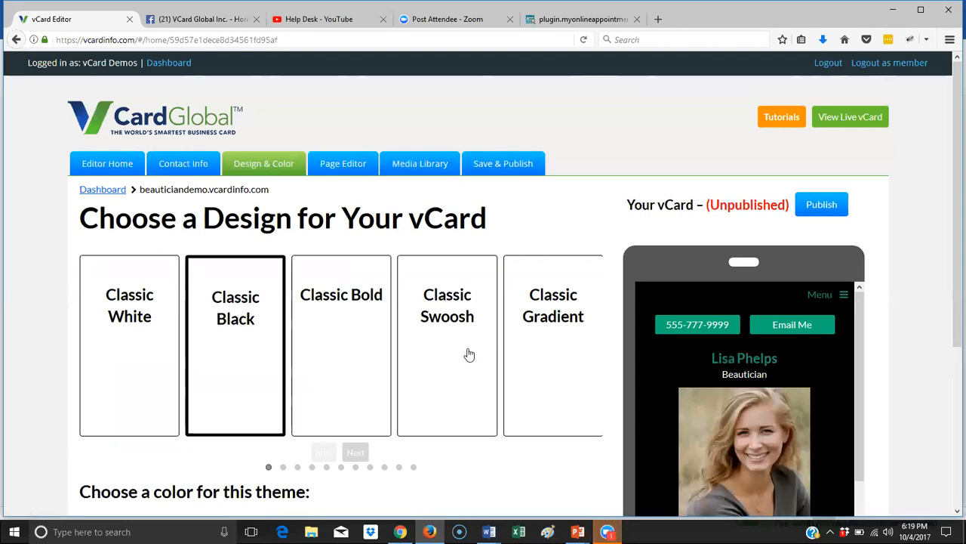
- Page through the designs and apply vCard Black with a teal colour theme
scroll(443, 446, down, 1)
scroll(443, 445, down, 1)
click(356, 387)
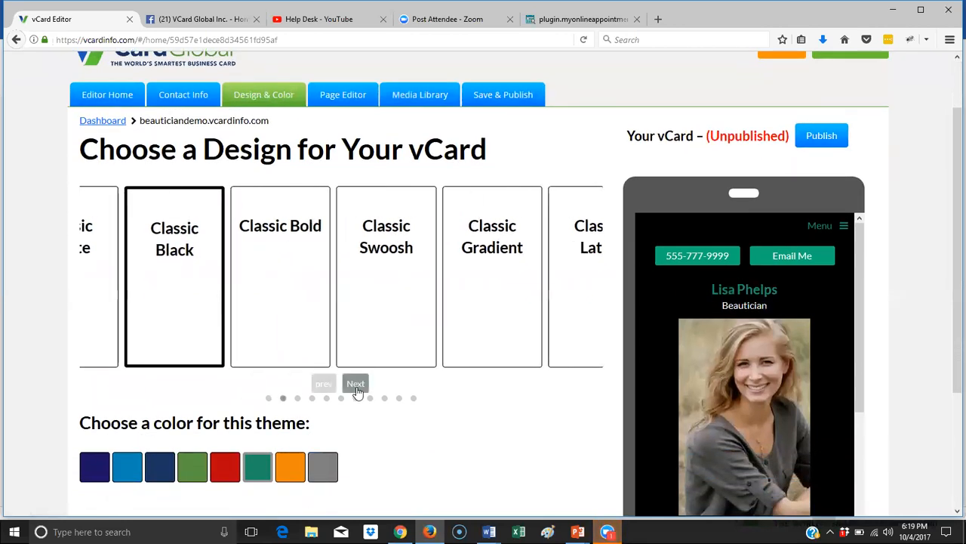
click(356, 385)
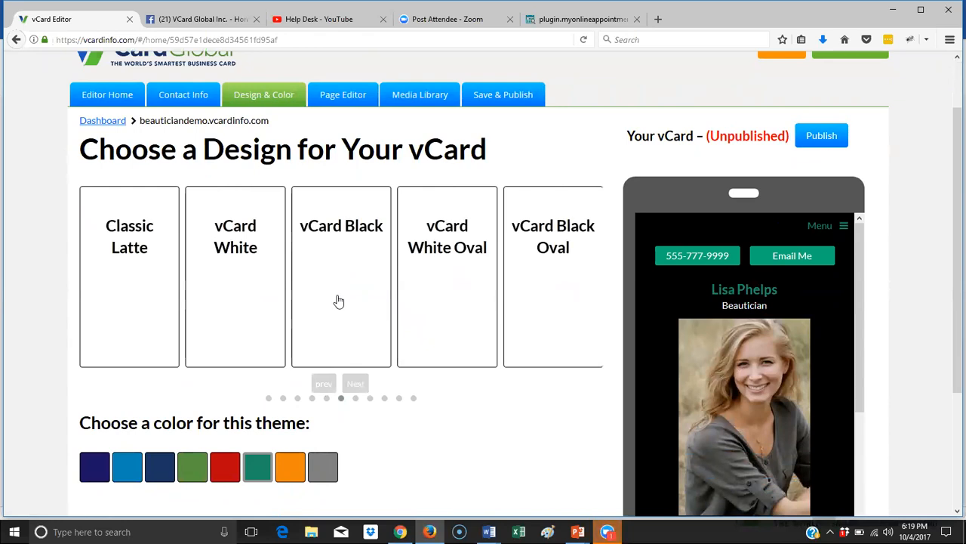
click(339, 301)
click(290, 467)
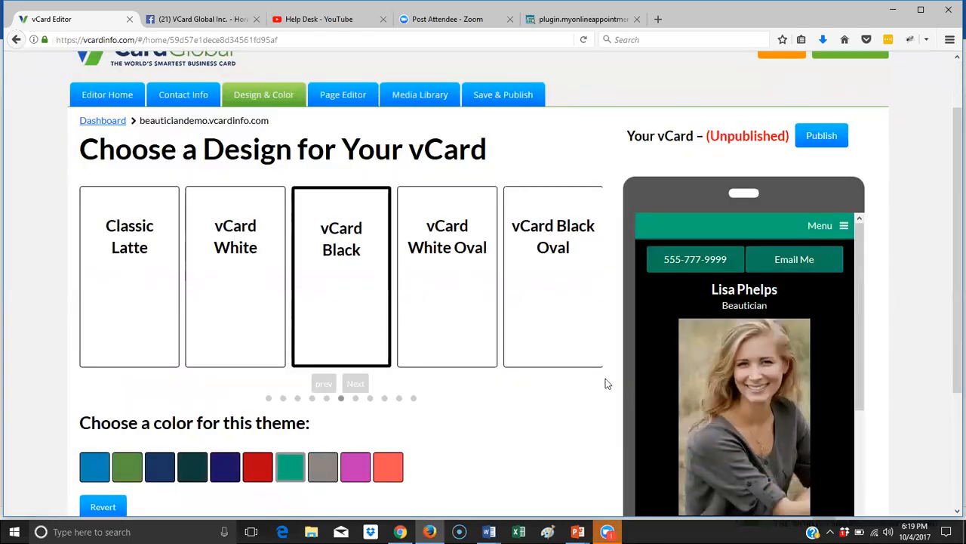
- Switch to the vCard Black Oval design and reapply the teal colour
click(356, 384)
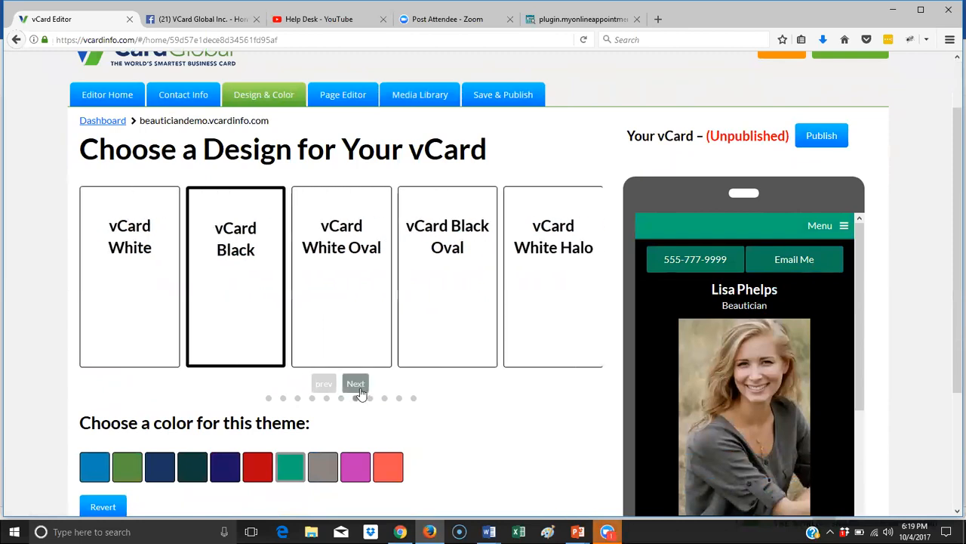
click(356, 383)
click(344, 285)
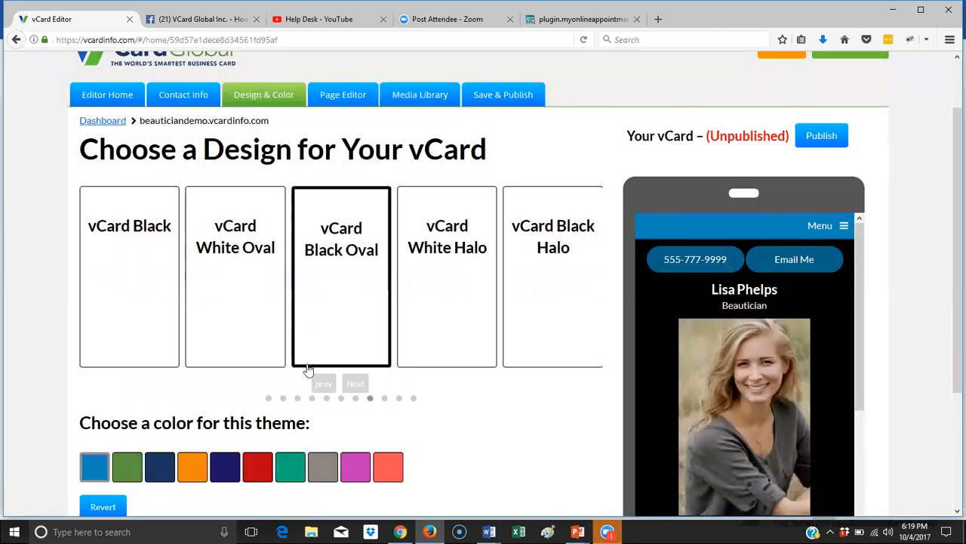
click(300, 466)
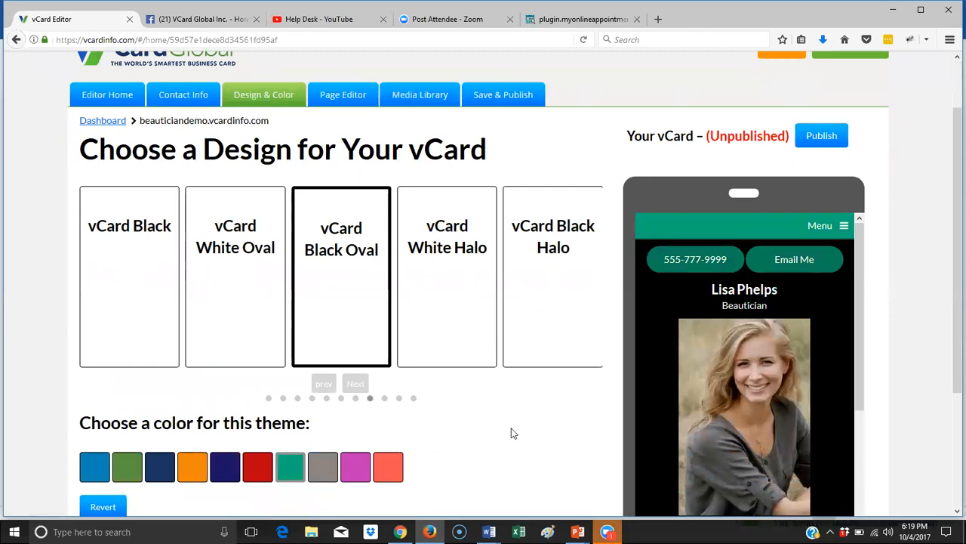
scroll(689, 356, down, 3)
scroll(689, 355, down, 5)
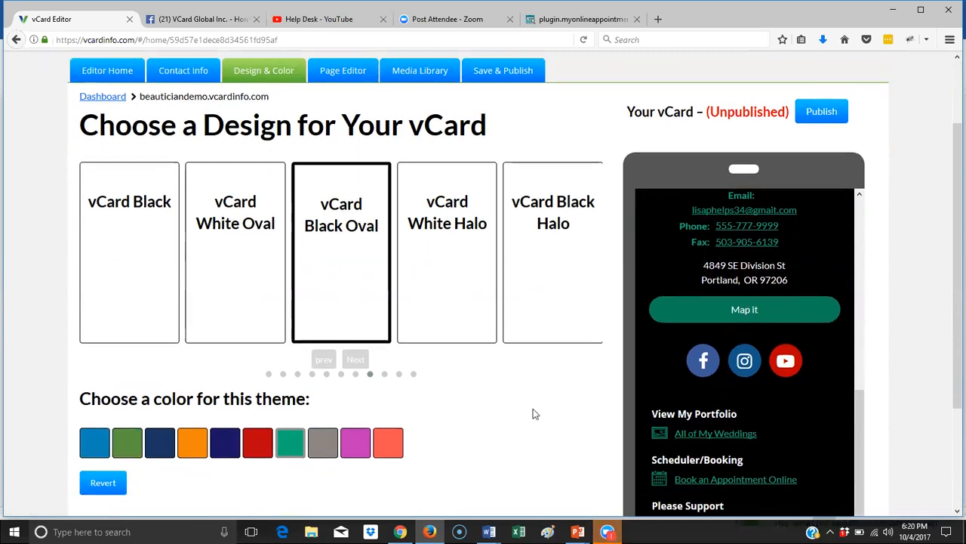
scroll(536, 409, down, 4)
scroll(534, 409, up, 5)
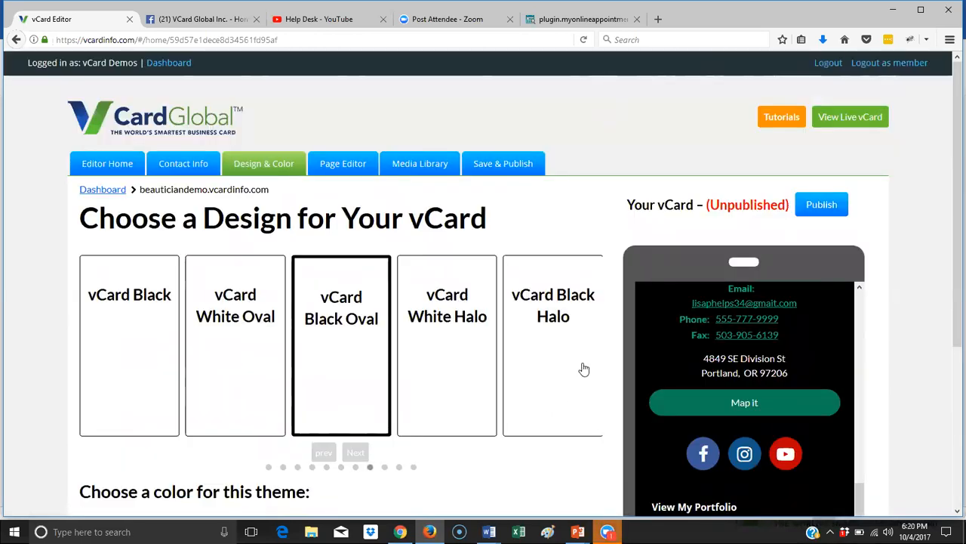
- In the page editor, add an 'About Lisa' page
click(361, 167)
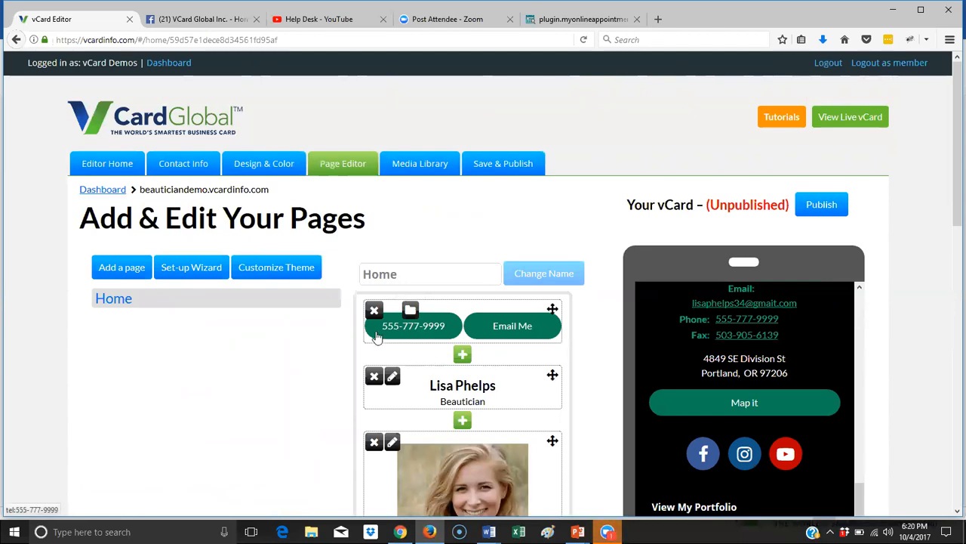
scroll(377, 336, down, 1)
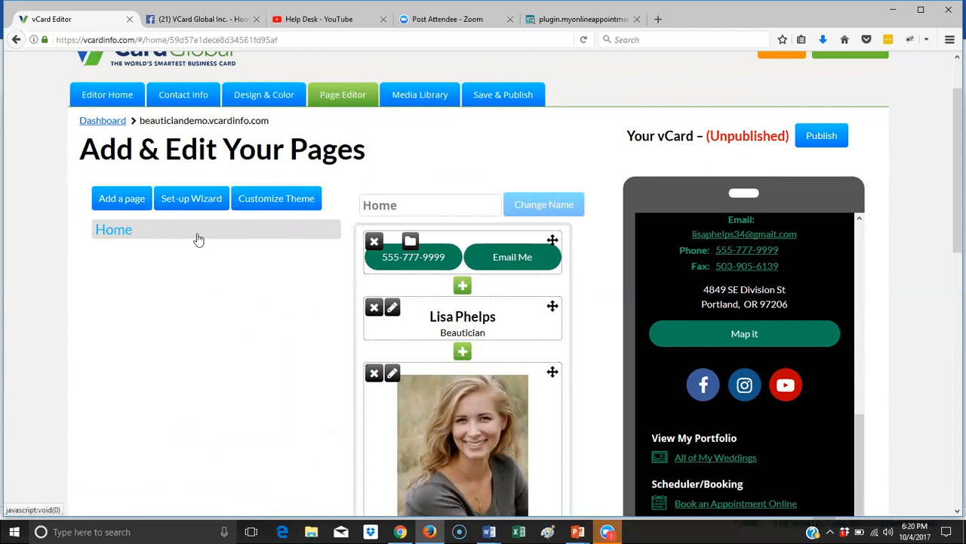
click(124, 206)
click(377, 192)
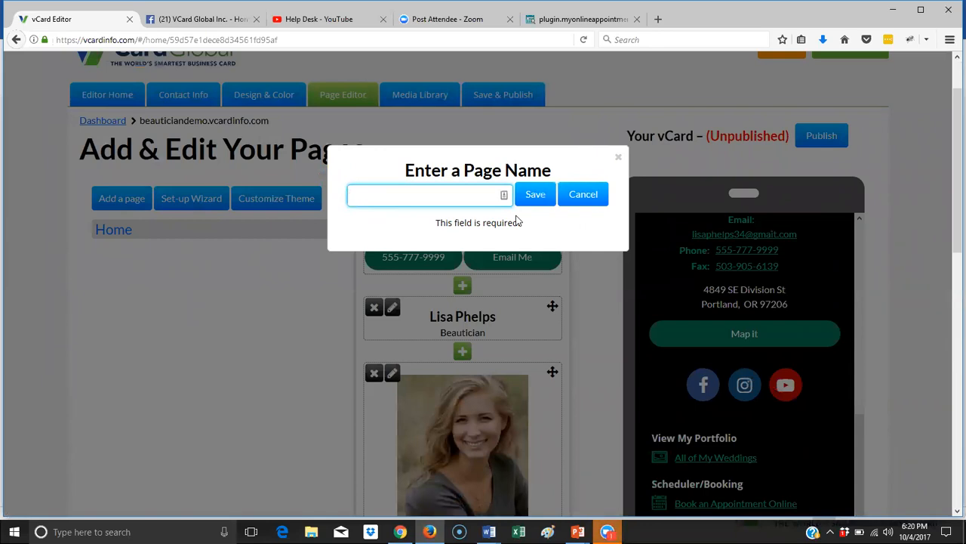
text(About Lisa)
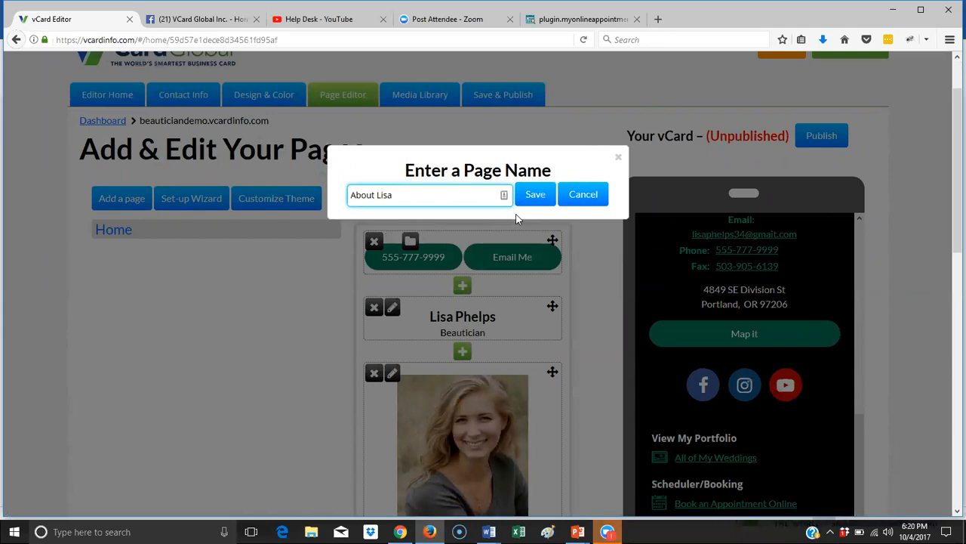
click(530, 194)
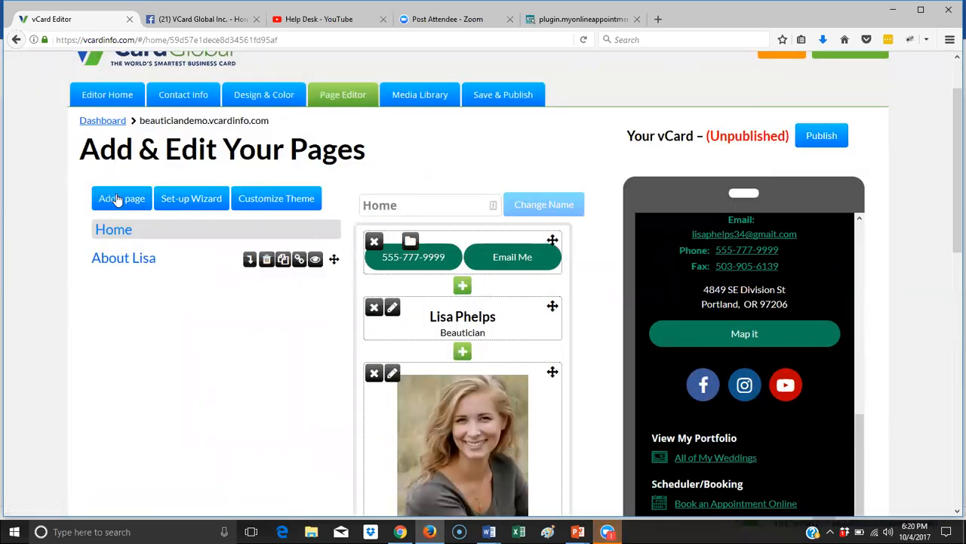
- Add the 'Gallery' and 'Services' pages
click(119, 200)
click(436, 198)
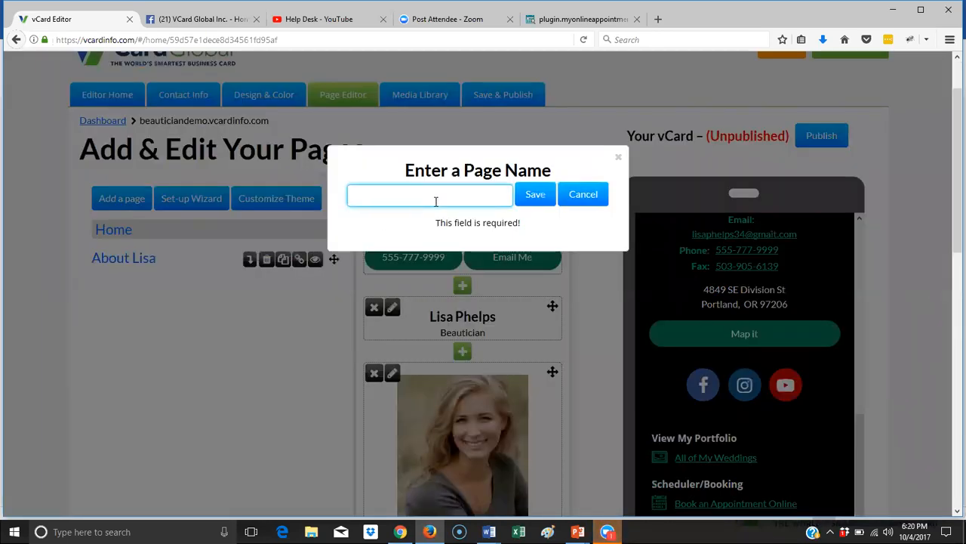
text(Gallery)
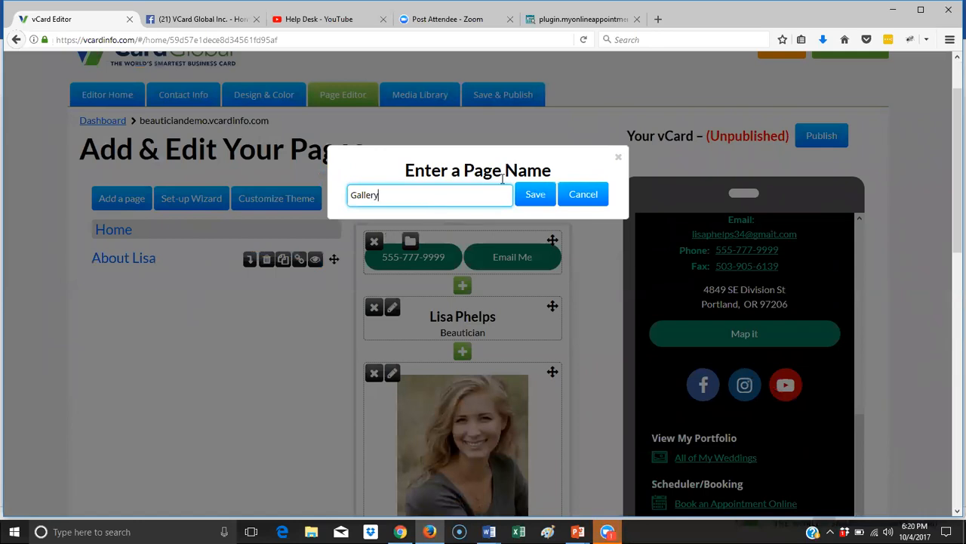
click(527, 191)
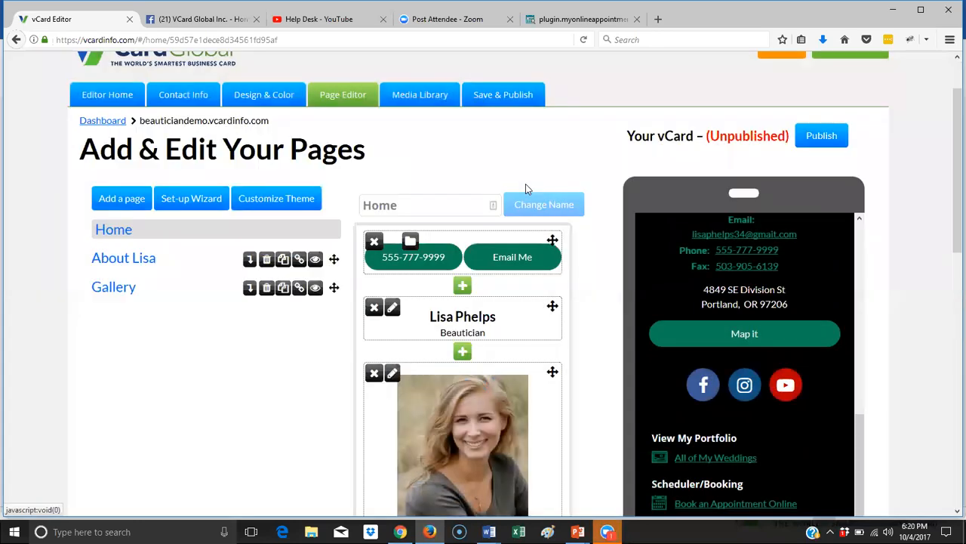
click(135, 206)
click(437, 198)
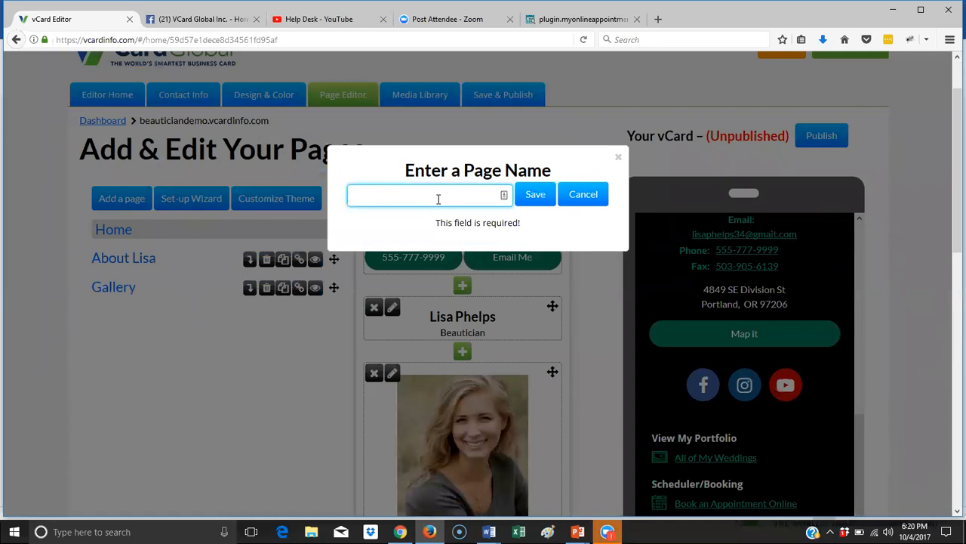
text(Services)
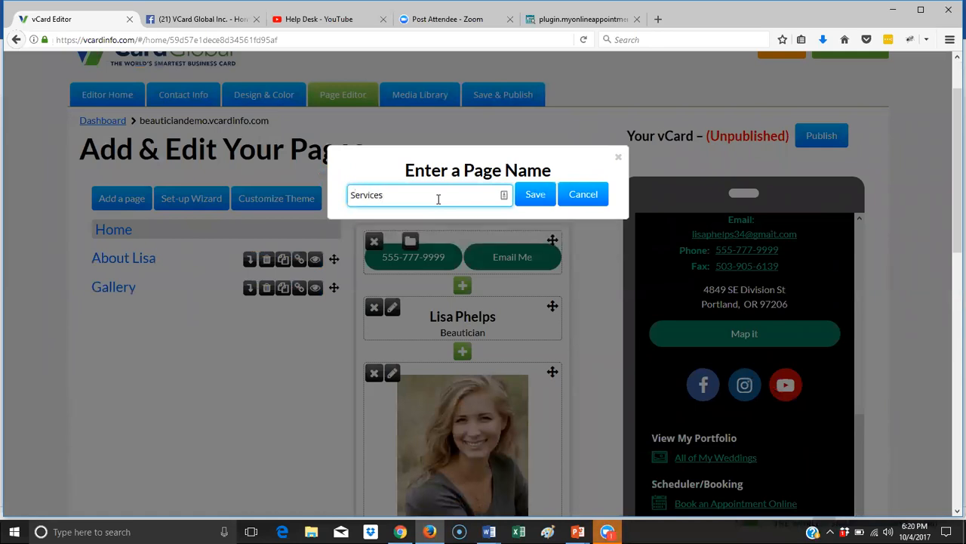
click(537, 195)
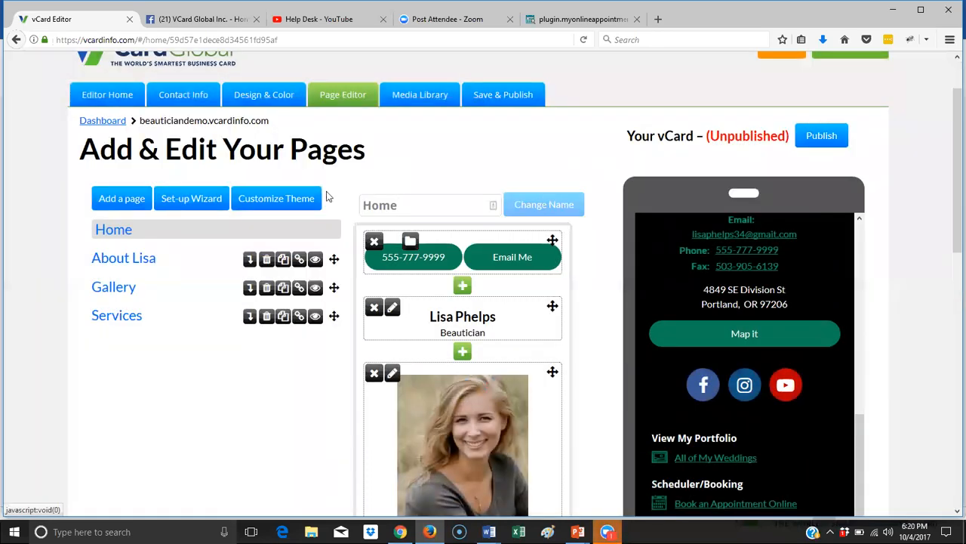
- Add the 'Book Online' and 'Contact' pages
click(109, 198)
click(370, 195)
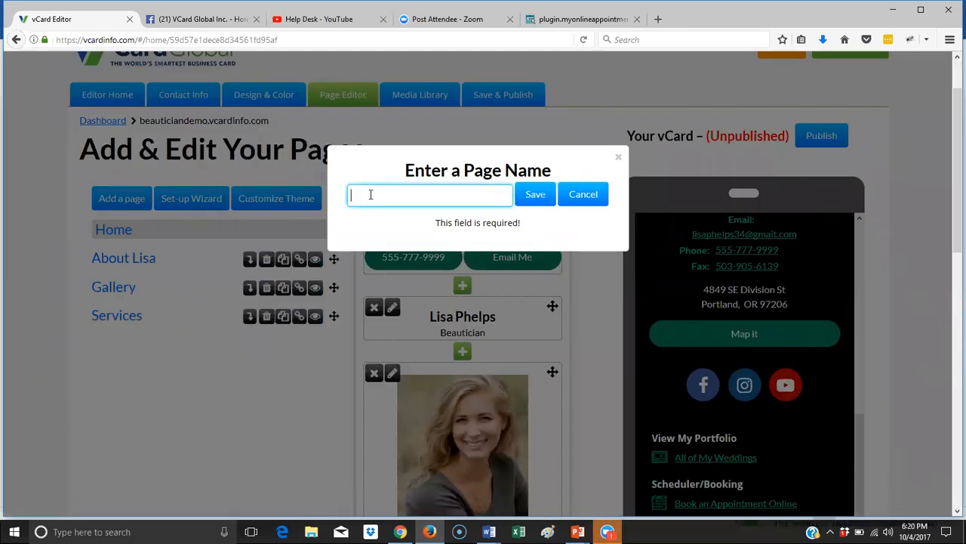
text(Book Online)
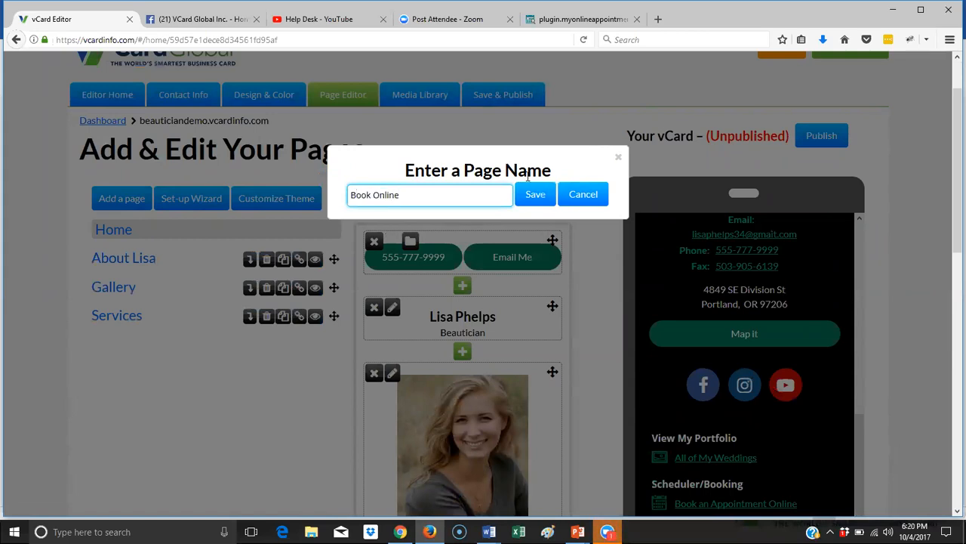
click(535, 194)
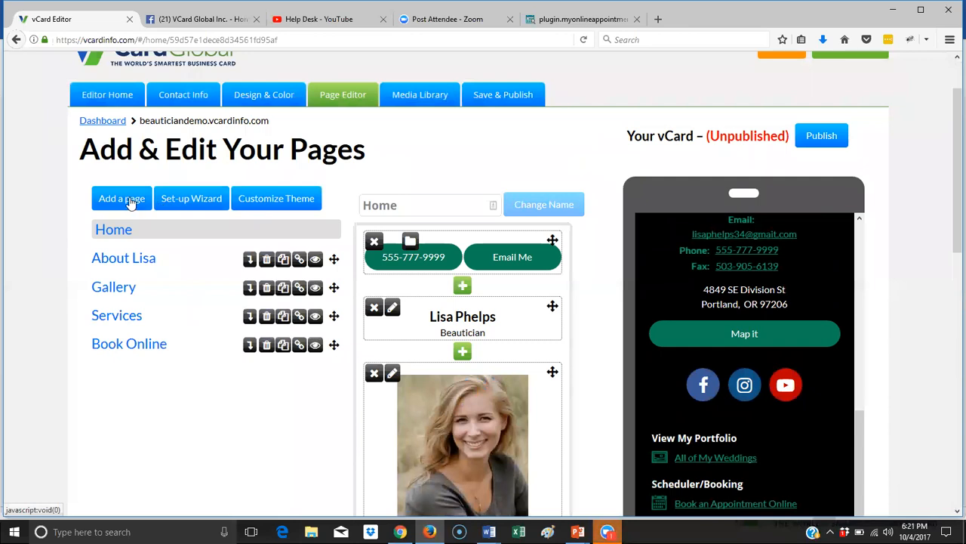
click(128, 199)
click(391, 196)
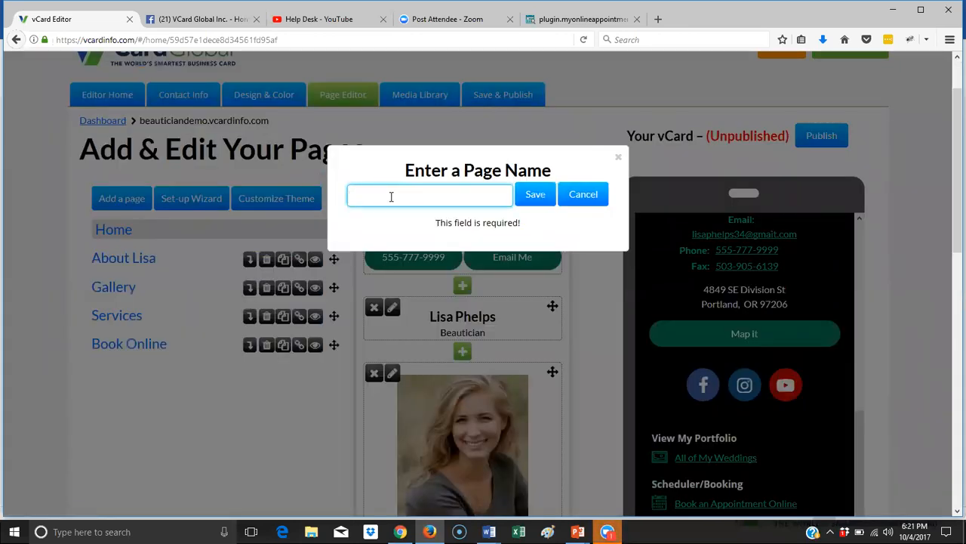
text(Contact)
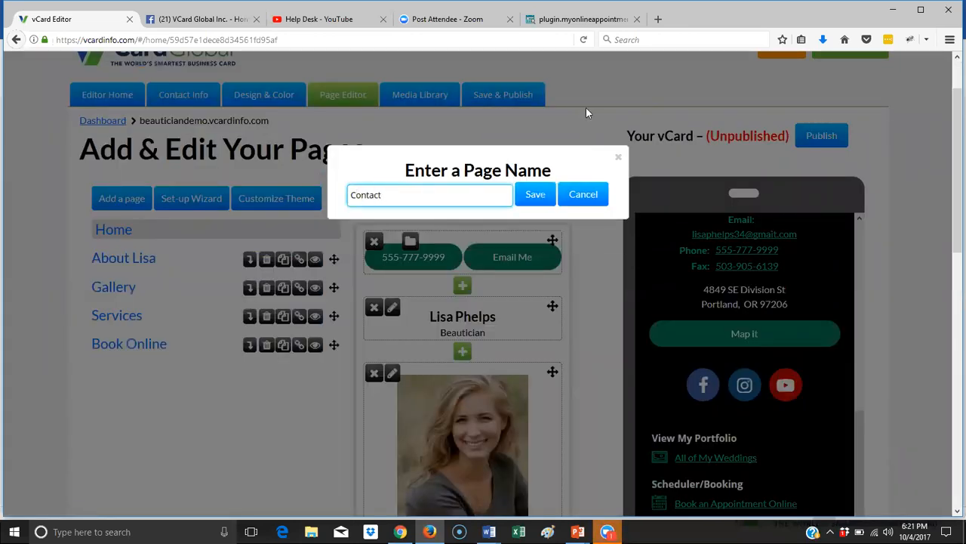
click(539, 194)
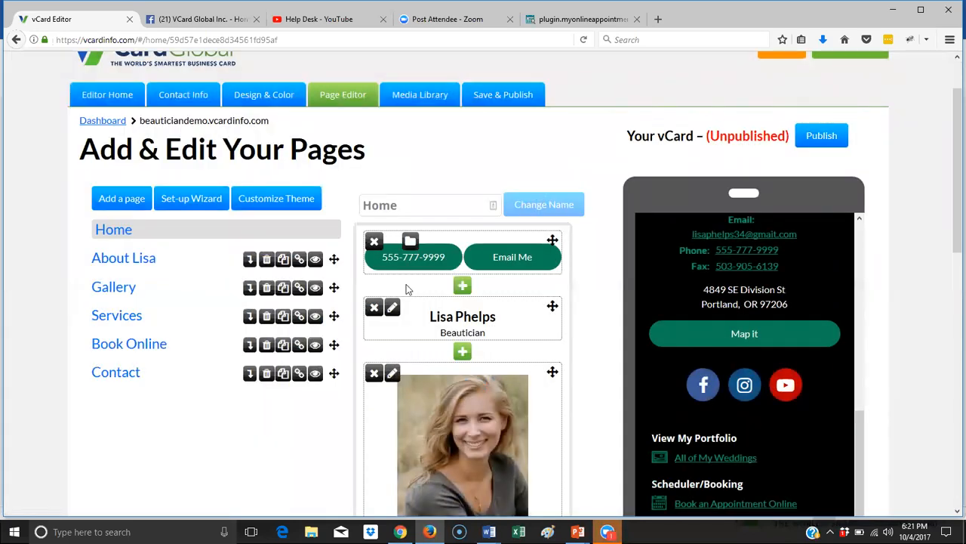
- Rename 'Book Online' to 'Book an Appointment' and drag Services above Gallery
click(158, 349)
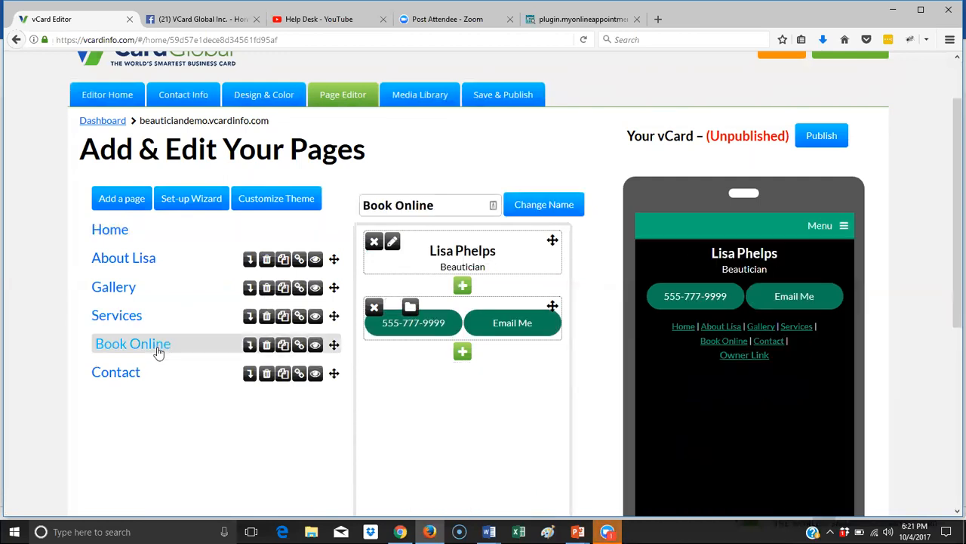
drag(441, 205, 397, 206)
text(an Appointment)
click(533, 202)
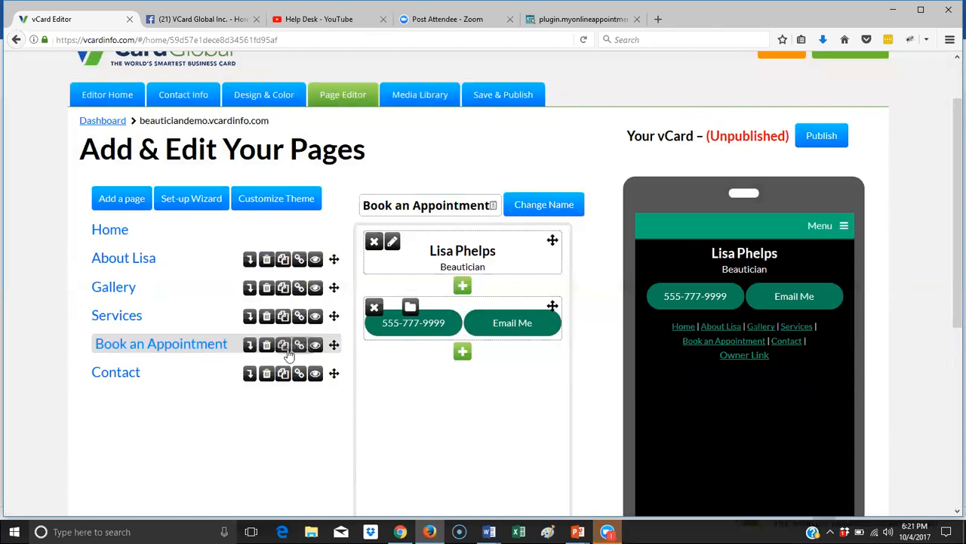
drag(333, 348, 335, 289)
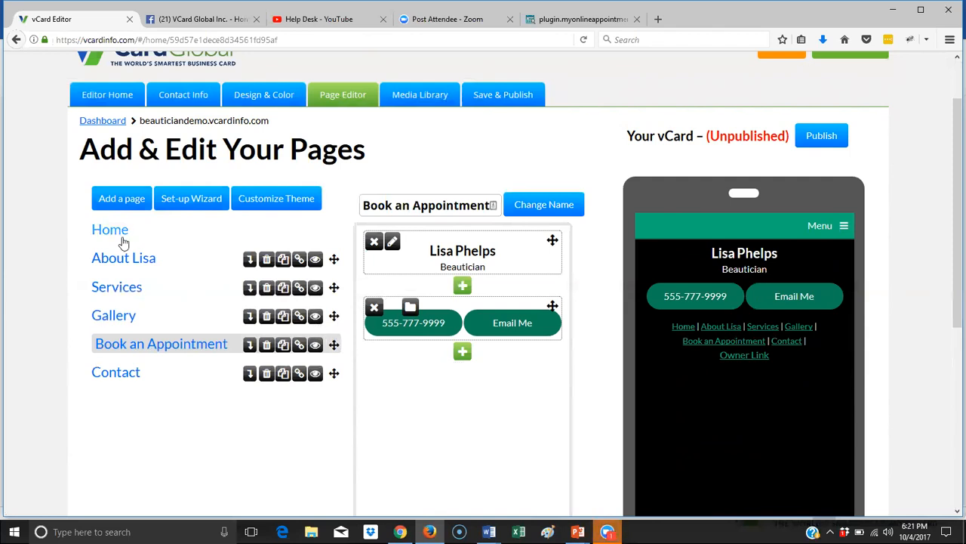
click(122, 239)
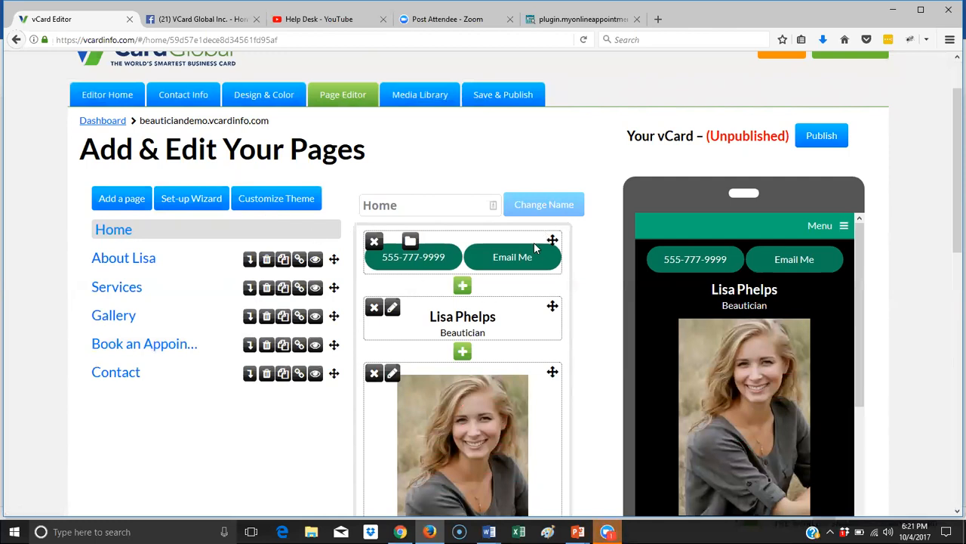
scroll(508, 422, down, 3)
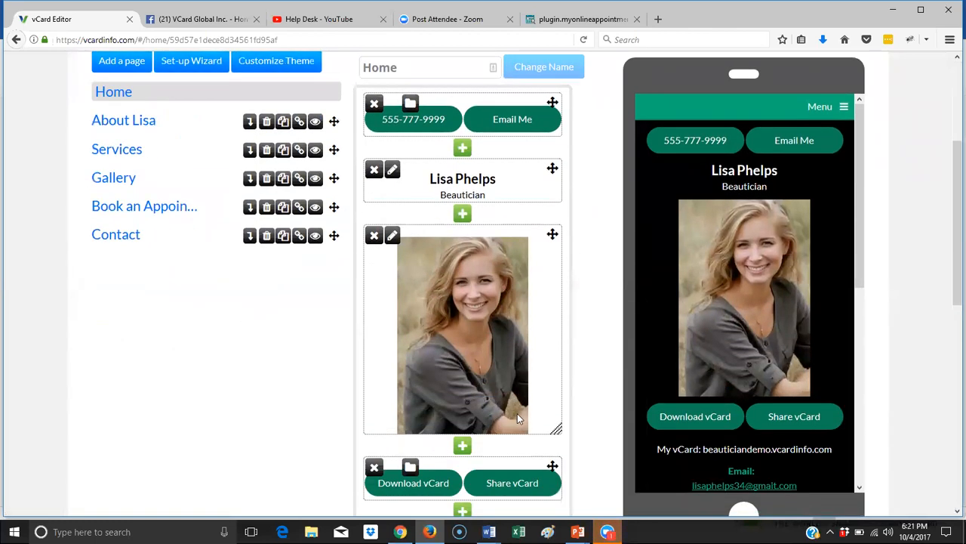
drag(858, 211, 844, 193)
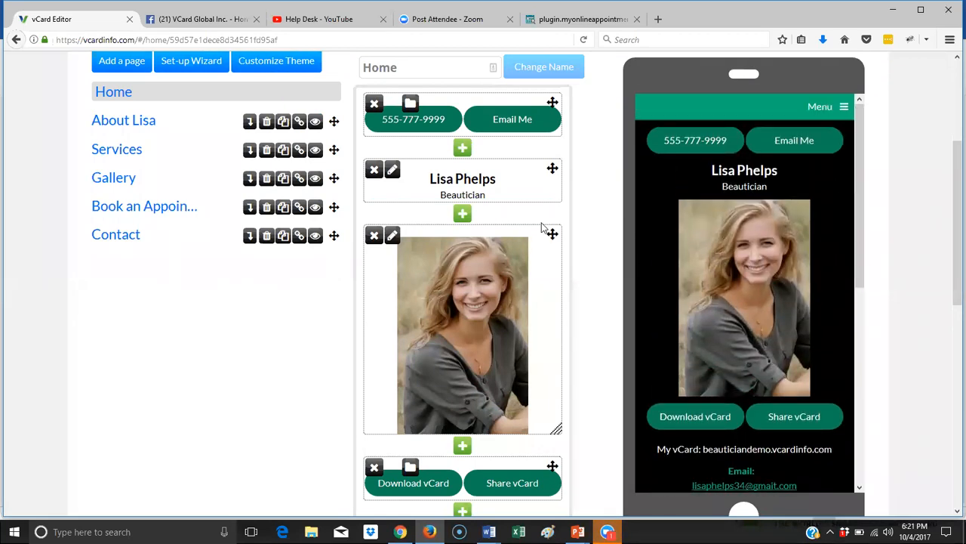
scroll(479, 303, down, 6)
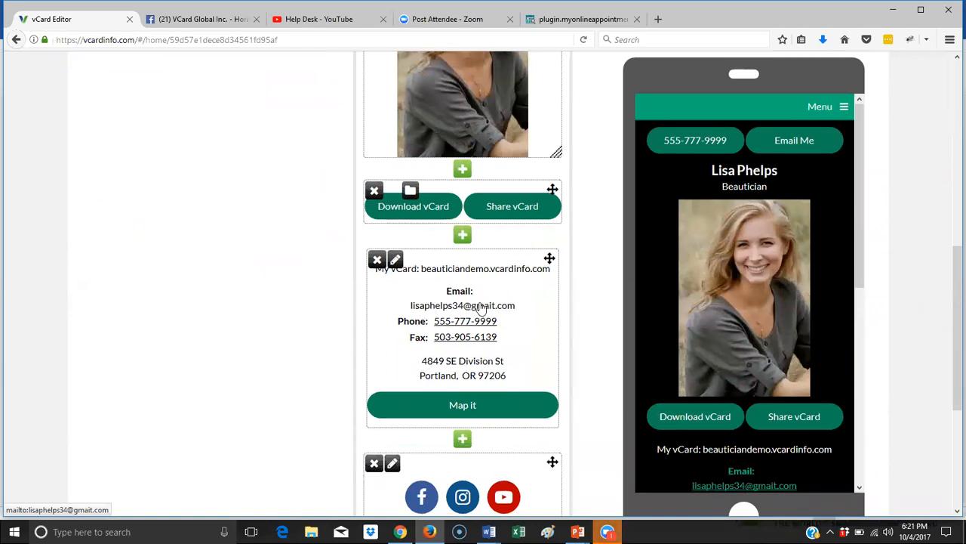
scroll(479, 306, down, 3)
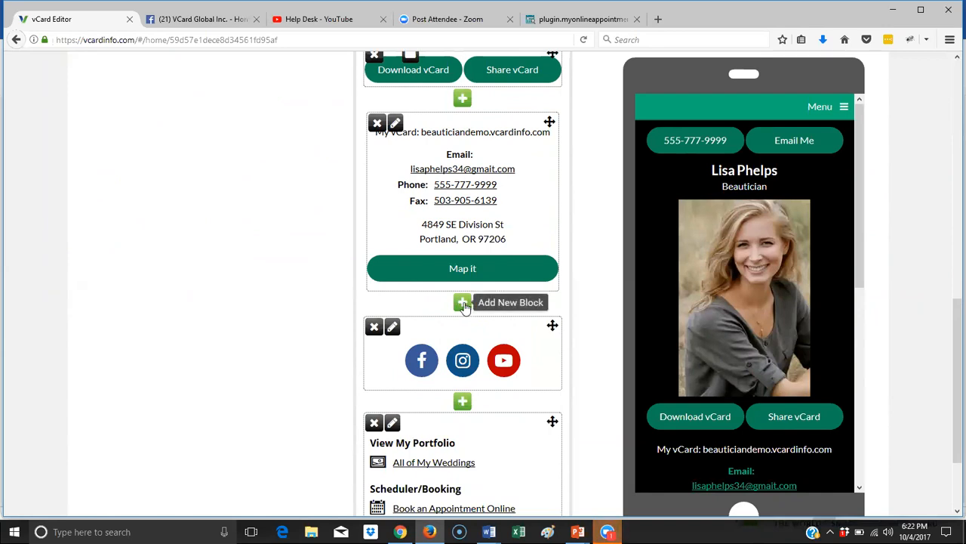
scroll(555, 317, up, 5)
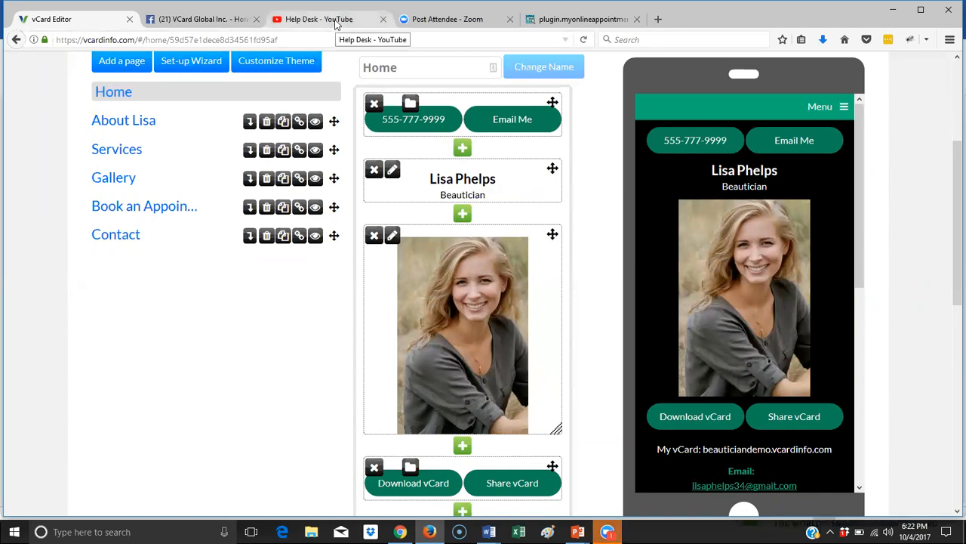
- Go to youtube.com in a new browser tab
click(657, 19)
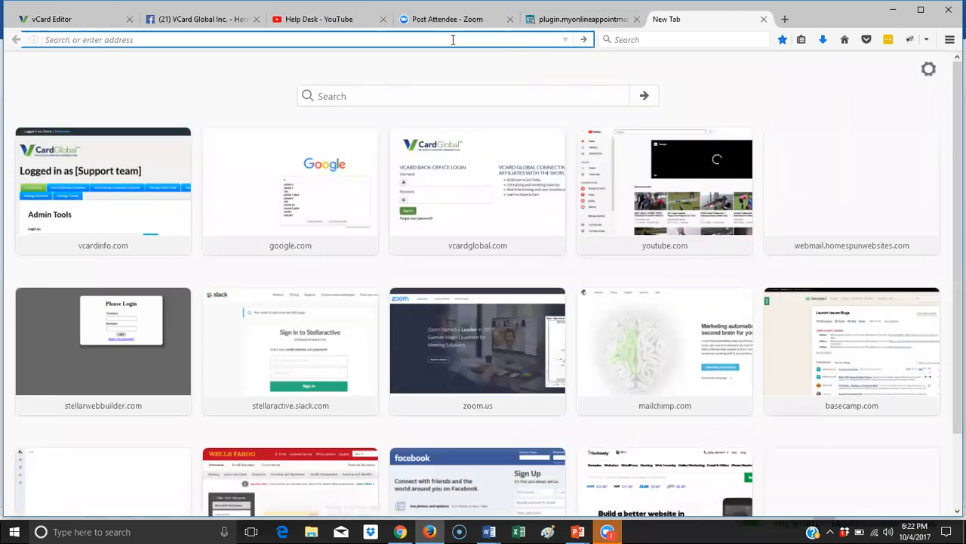
text(youtube.com/)
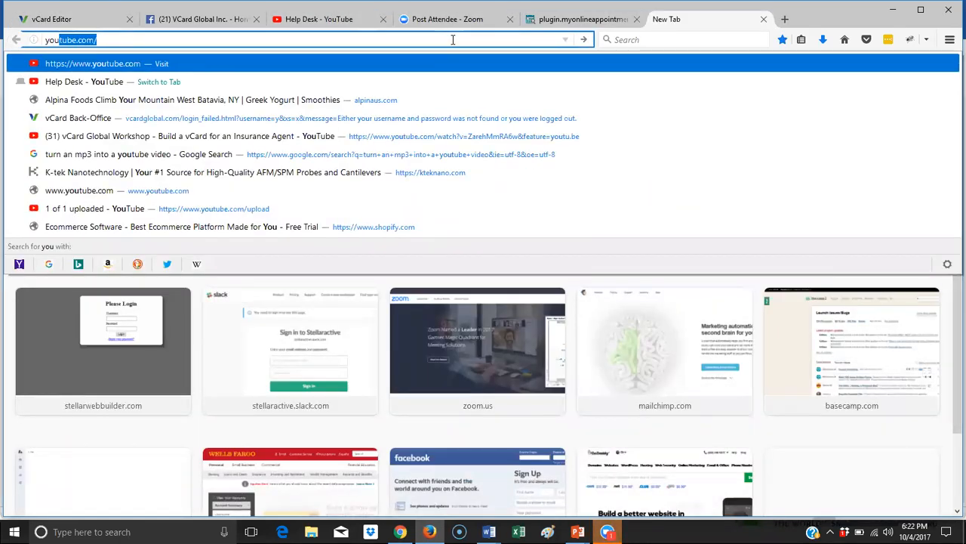
key(Return)
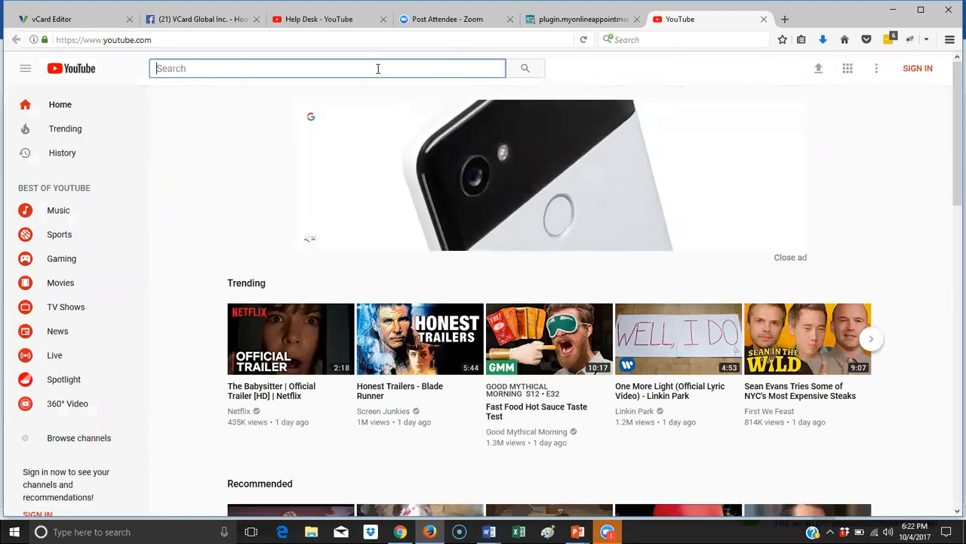
- Search YouTube for 'beautician videos' and browse the results
text(beautician v)
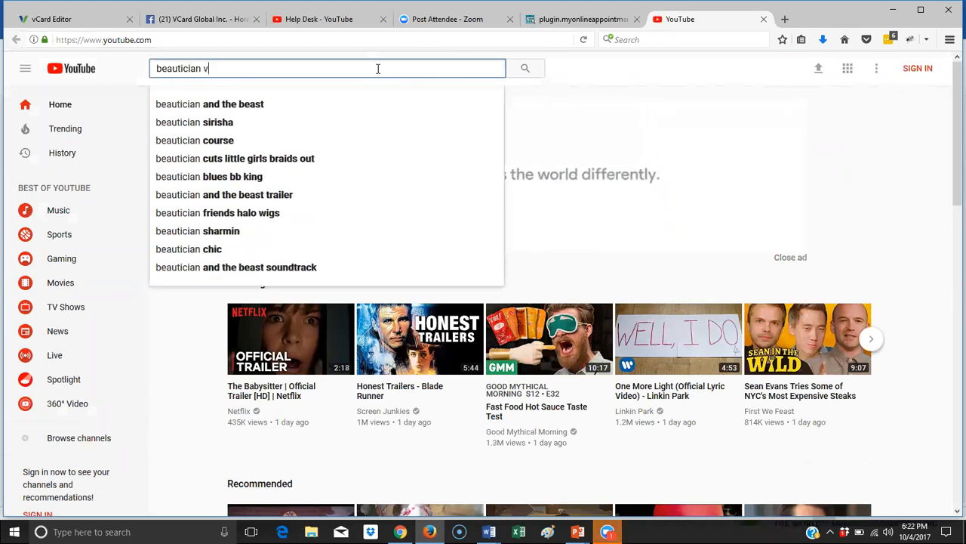
text(ideo)
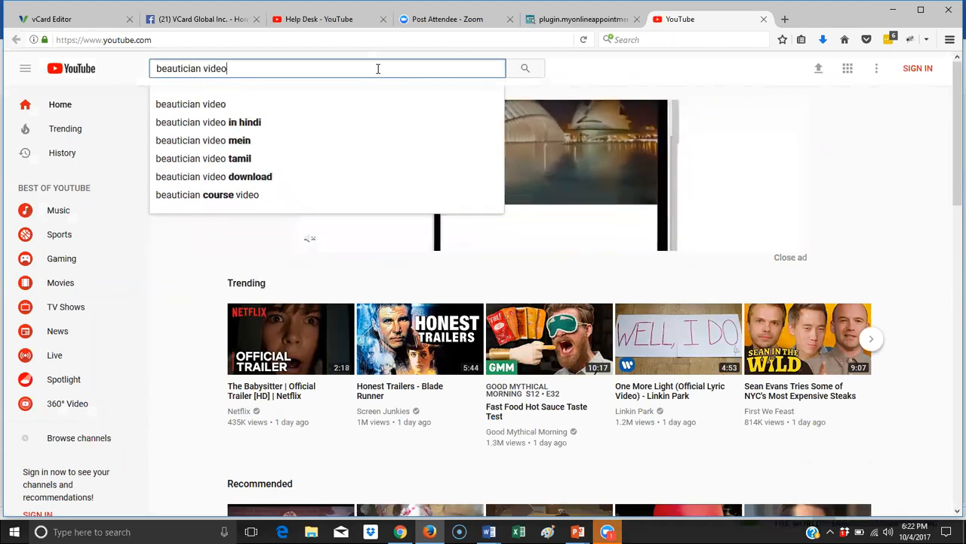
text(s)
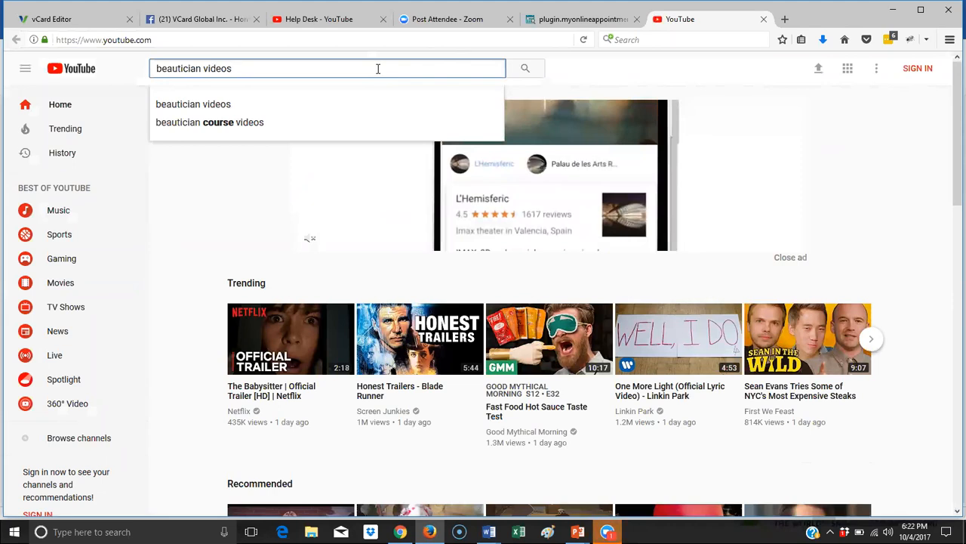
click(236, 110)
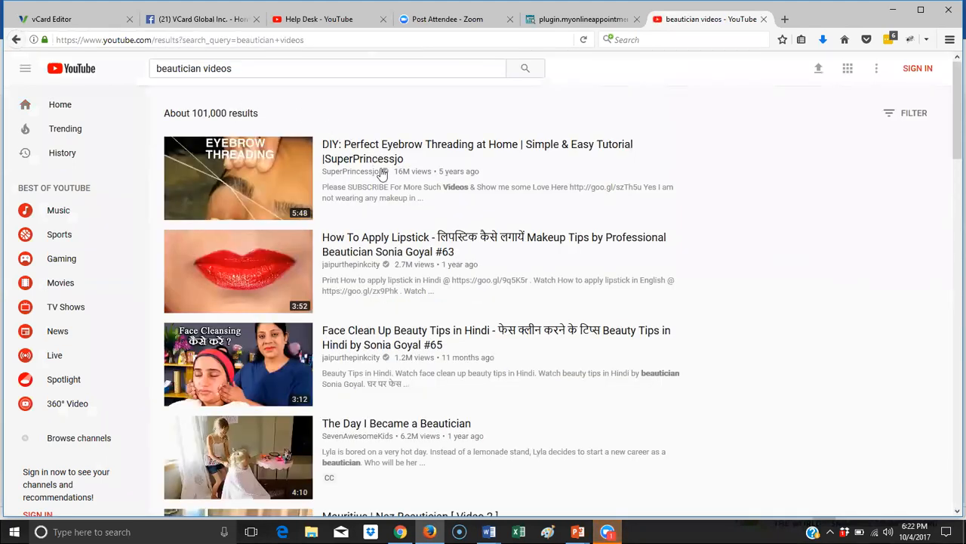
scroll(452, 257, down, 2)
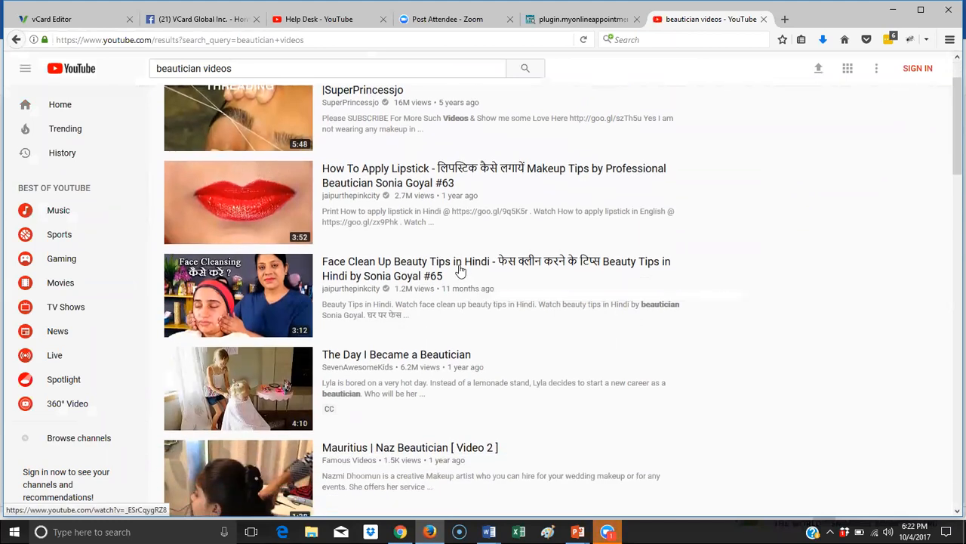
scroll(461, 271, down, 3)
scroll(462, 269, down, 2)
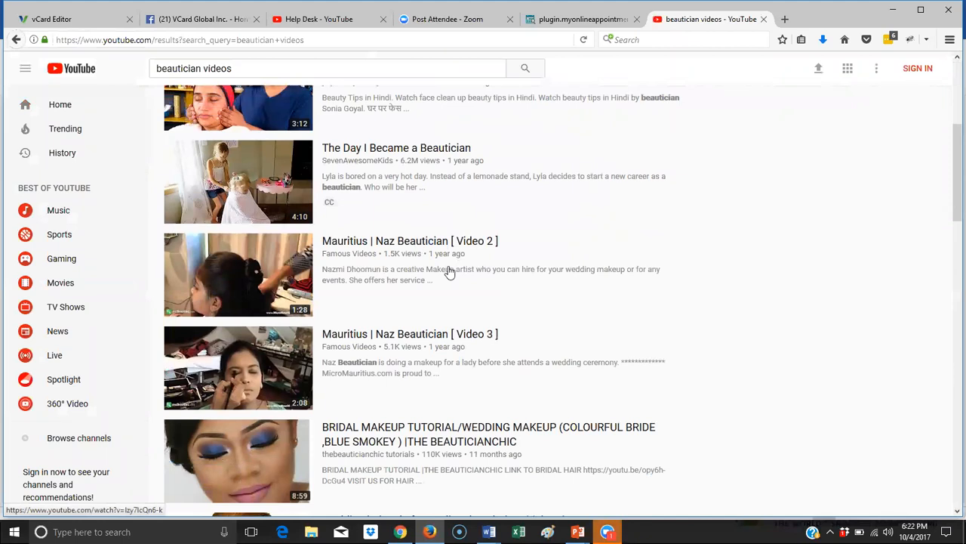
scroll(450, 270, down, 2)
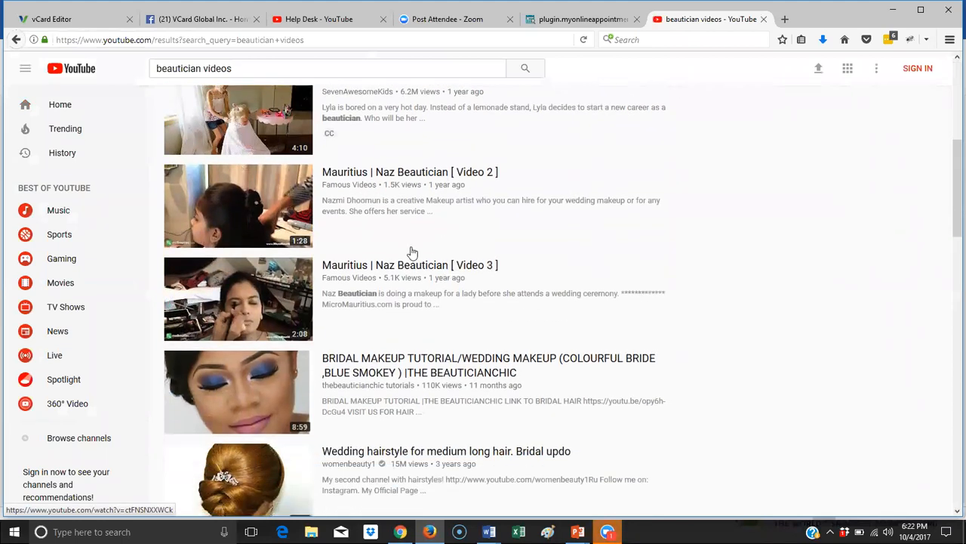
- Open the Naz Beautician Video 2 result, pause the pre-roll ad, and return to results
click(342, 173)
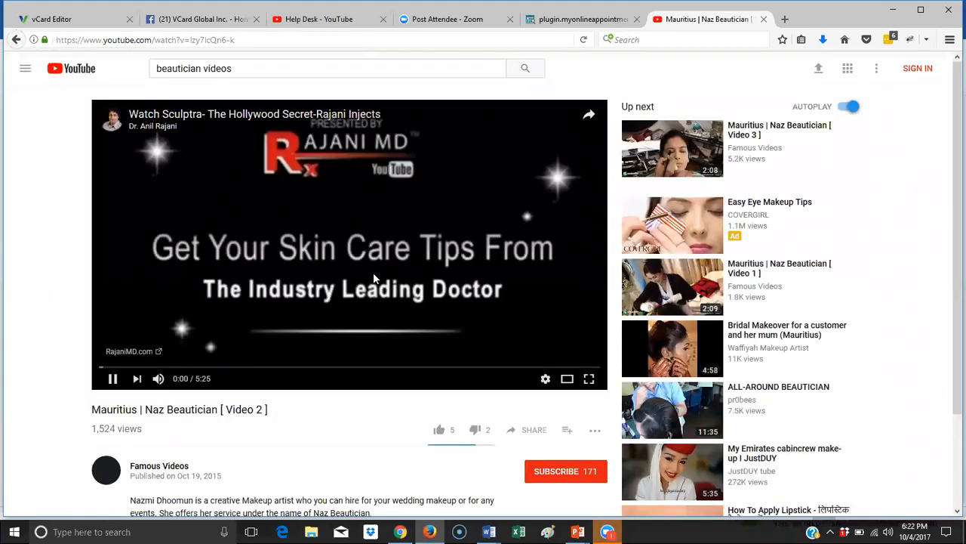
click(115, 379)
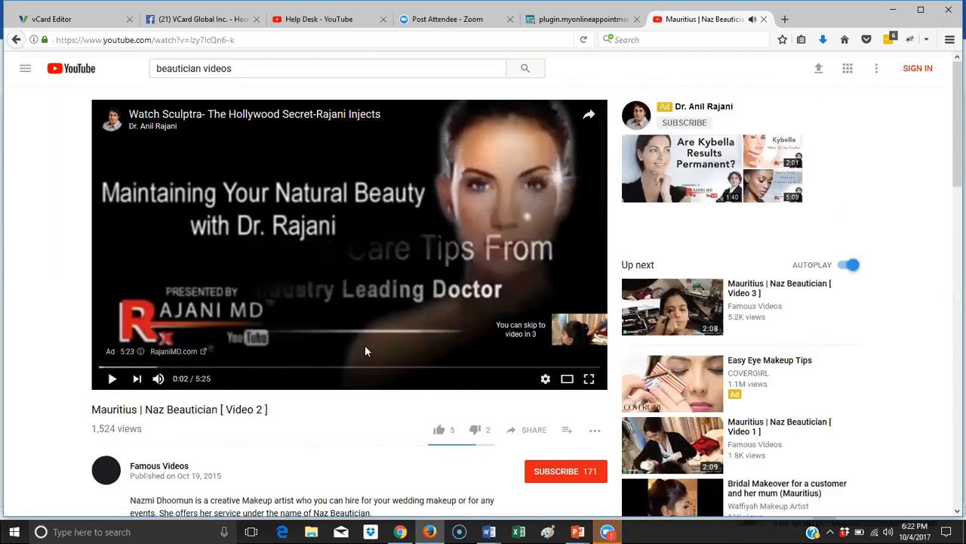
scroll(365, 345, down, 2)
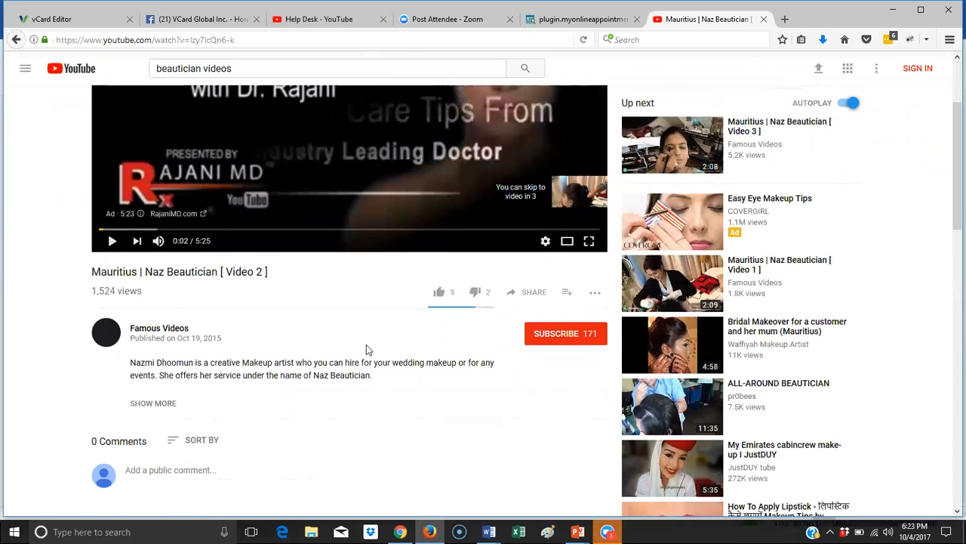
scroll(366, 349, up, 2)
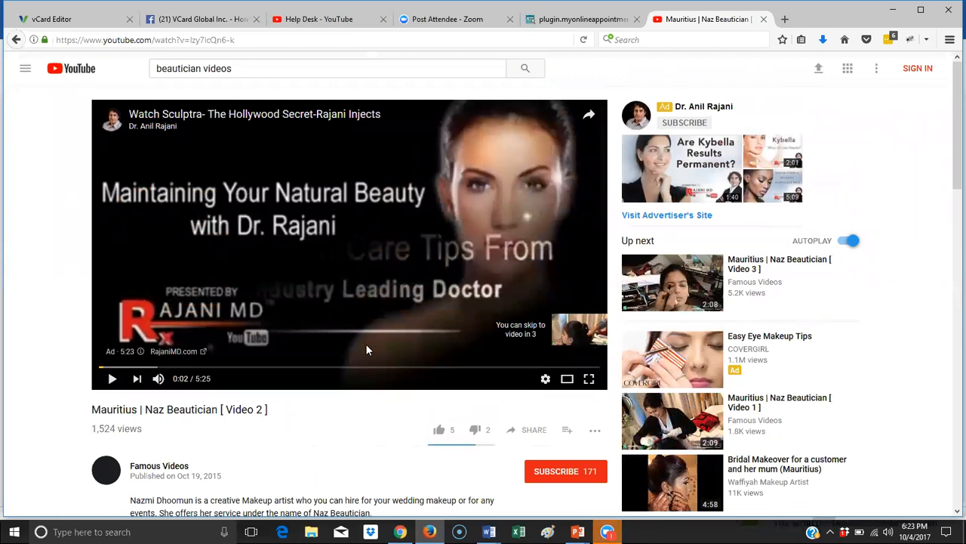
click(16, 40)
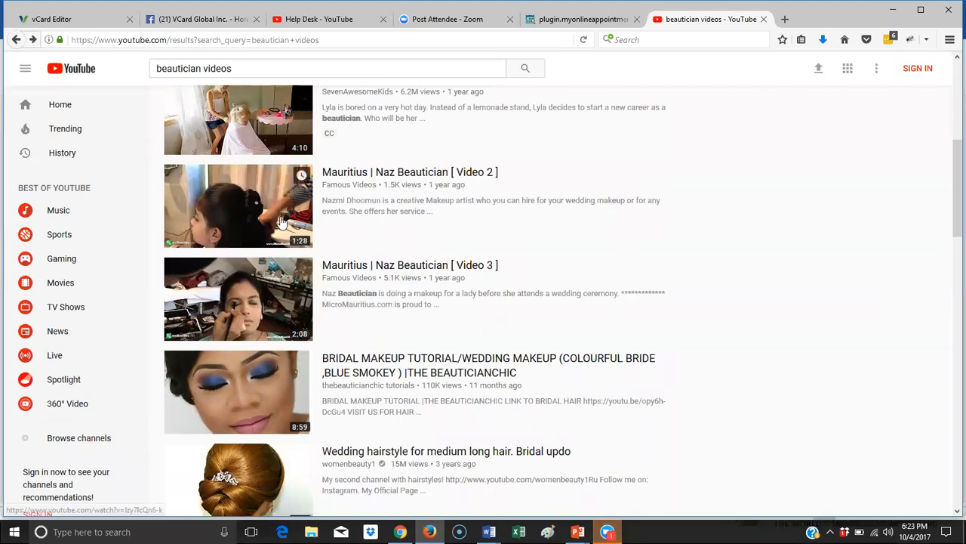
- Reopen 'Mauritius | Naz Beautician [ Video 2 ]' and pause it at 0:25
click(331, 223)
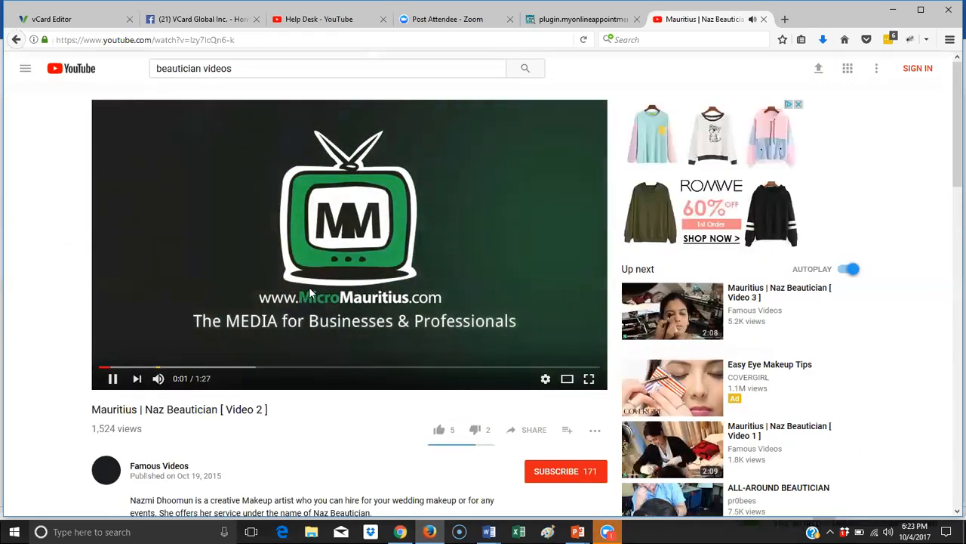
drag(117, 366, 227, 368)
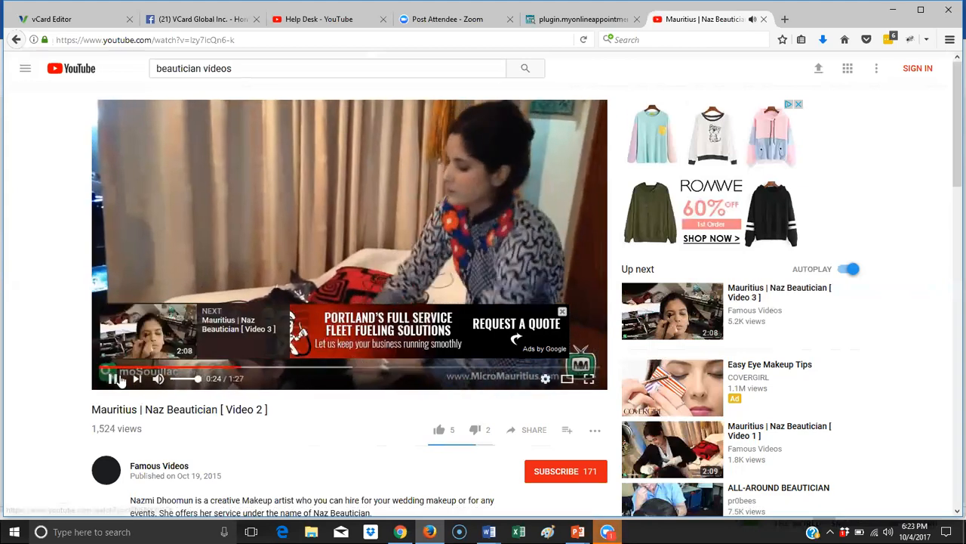
click(111, 379)
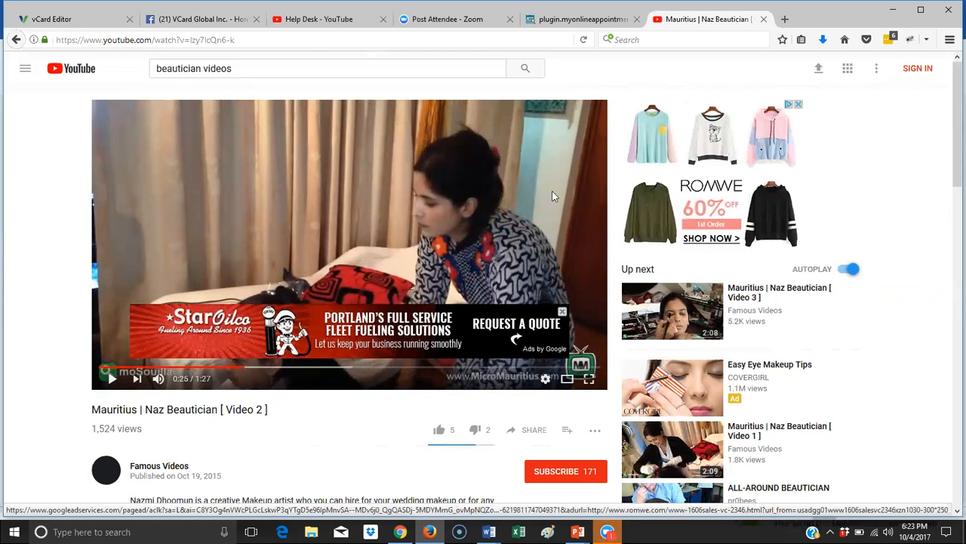
scroll(529, 215, down, 2)
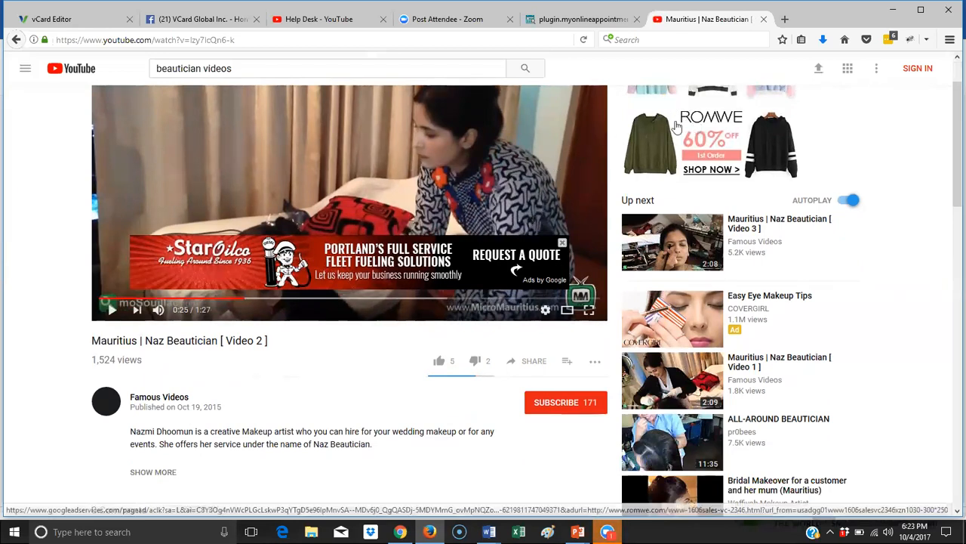
- Bring up the video's iframe embed code and disable suggested videos, adding ?rel=0
click(523, 362)
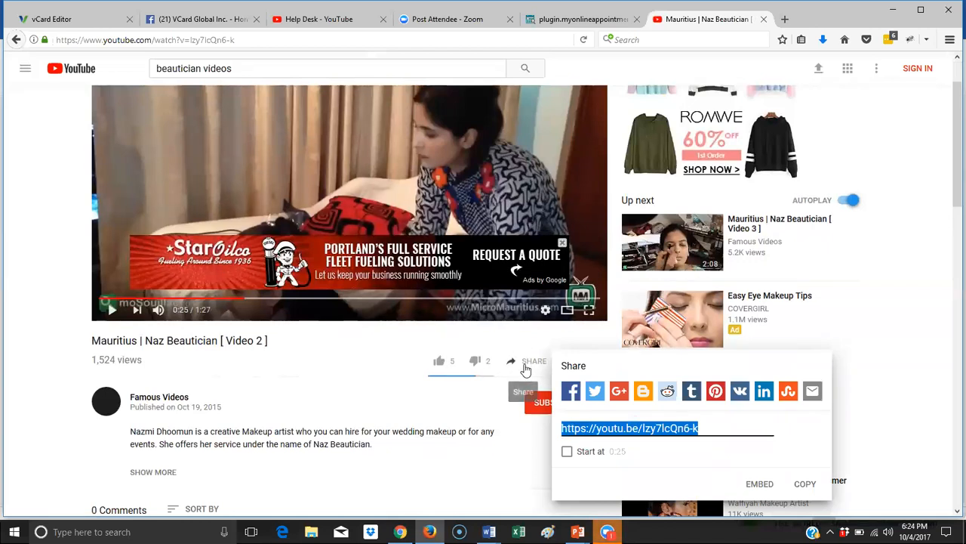
click(765, 490)
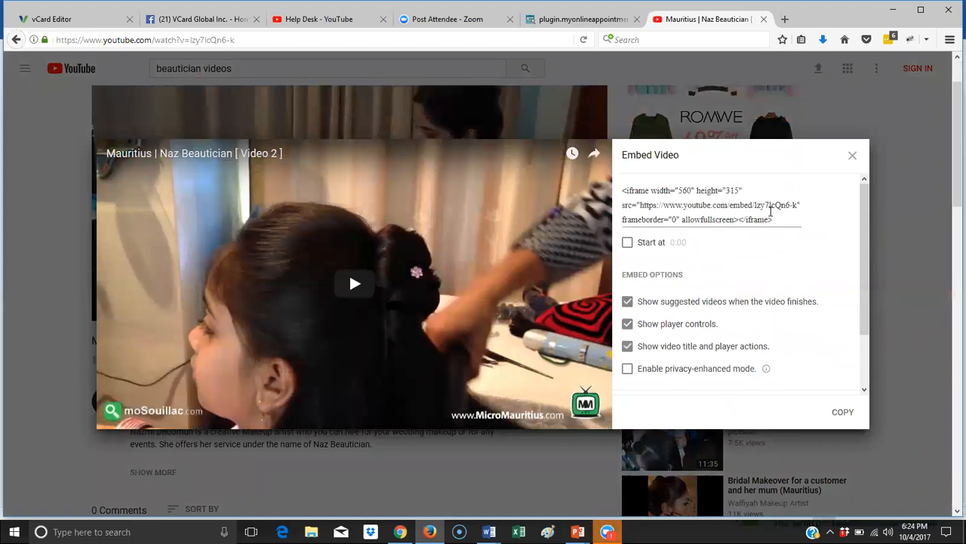
drag(779, 219, 612, 188)
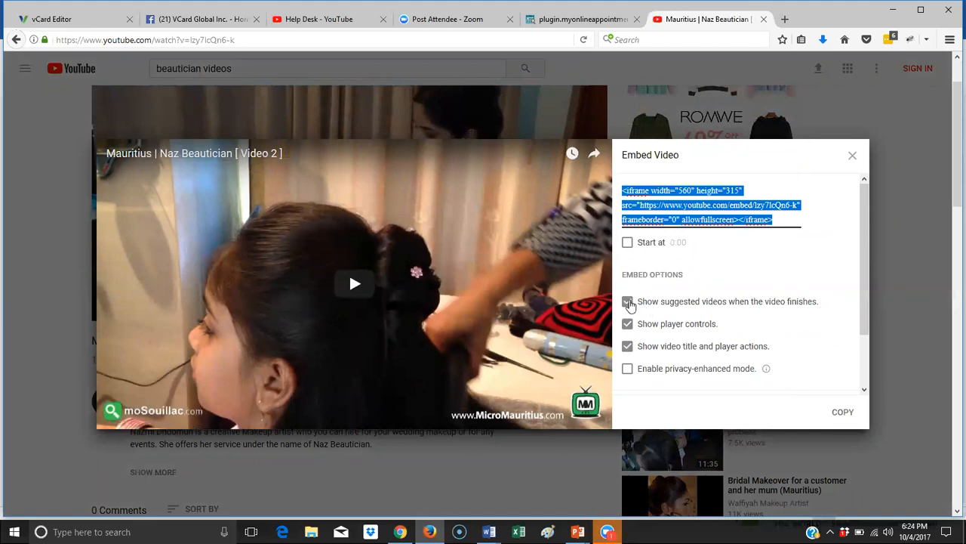
click(627, 302)
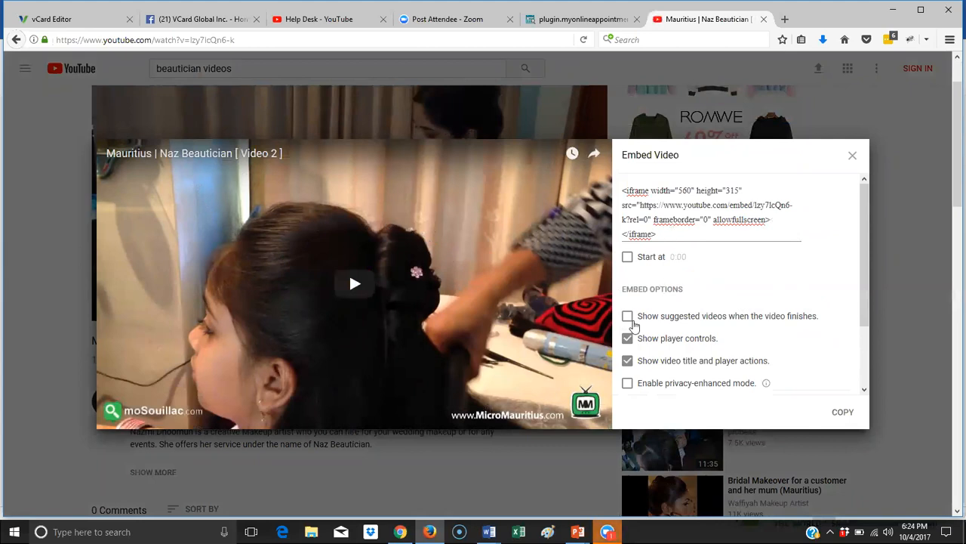
- Copy the 560×315 iframe embed code for 'Mauritius | Naz Beautician [ Video 2 ]'
drag(667, 234, 616, 190)
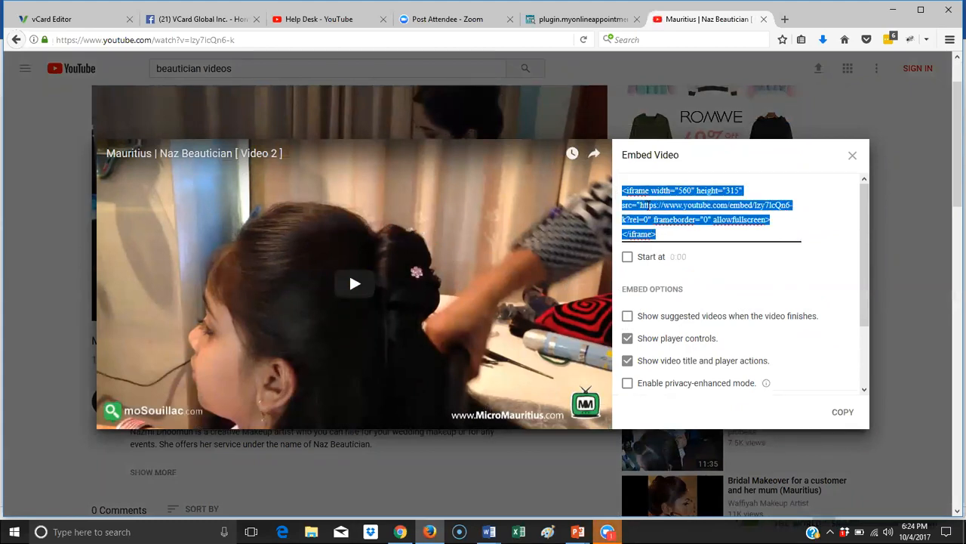
right_click(647, 205)
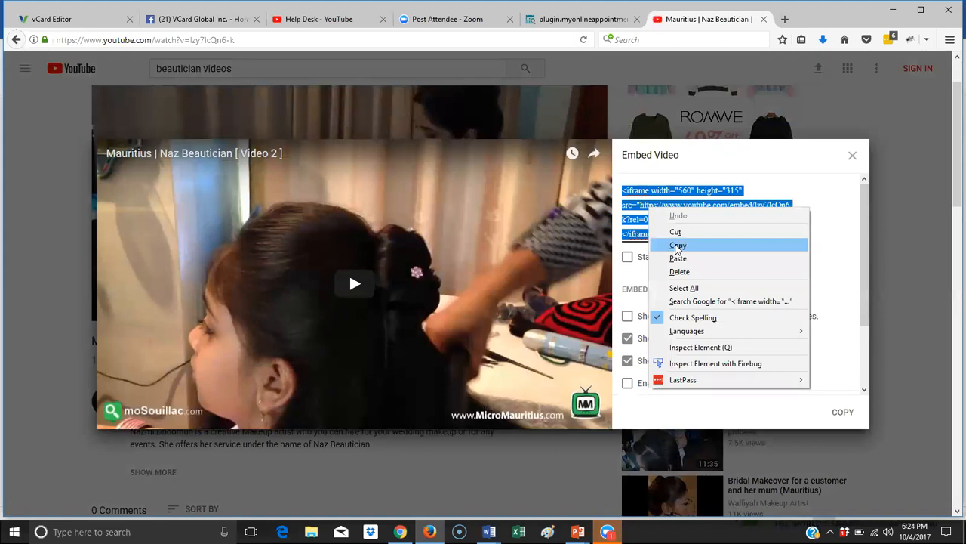
click(677, 246)
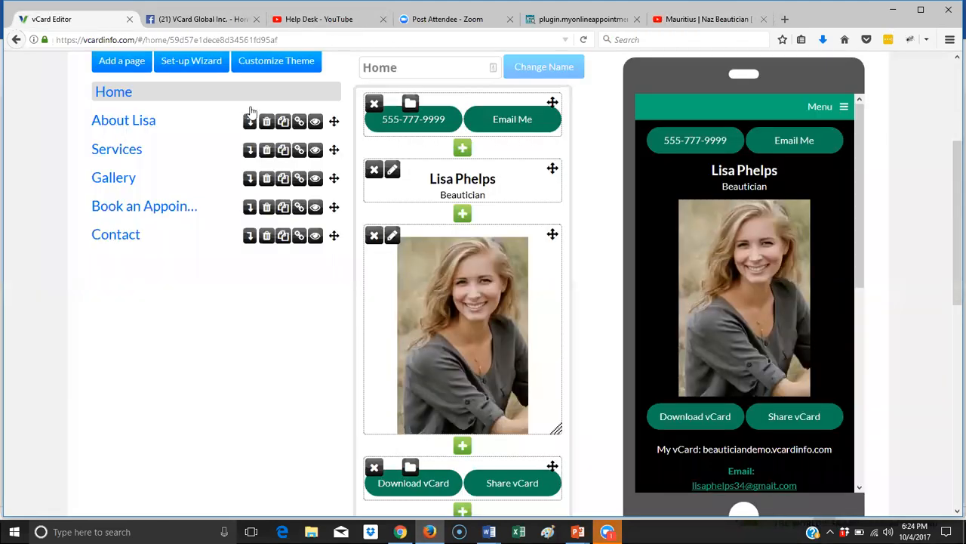
- Paste the YouTube embed code into a new video block below the Home page contact details
click(60, 18)
scroll(496, 368, down, 10)
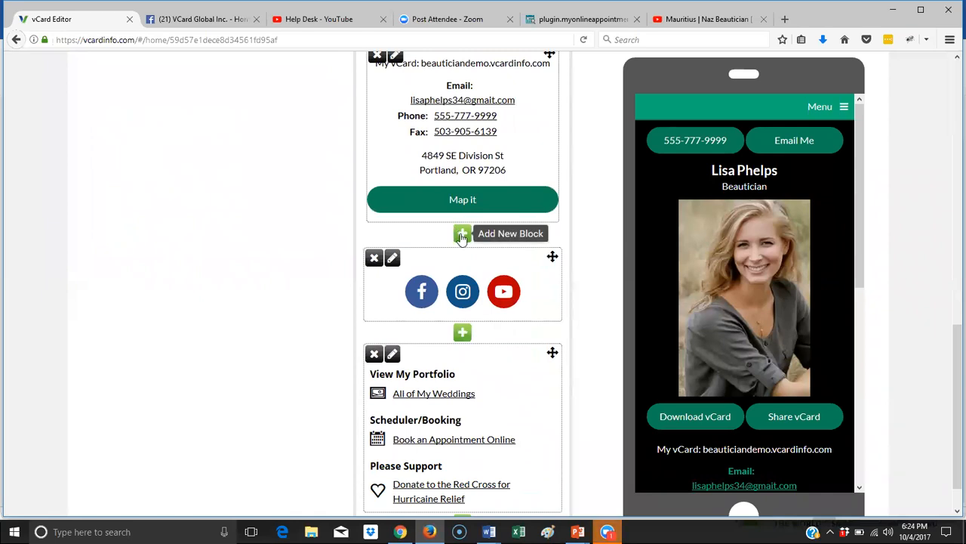
click(462, 235)
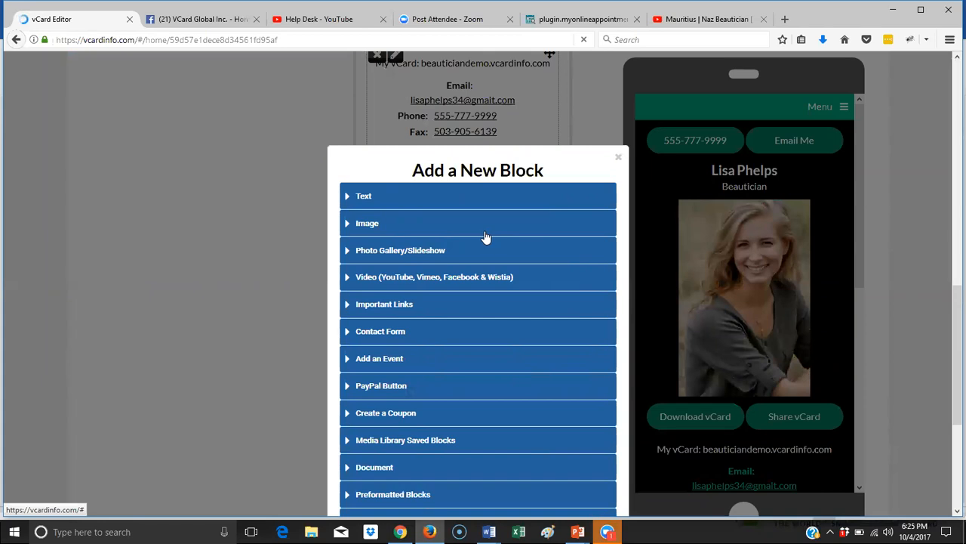
scroll(434, 224, down, 2)
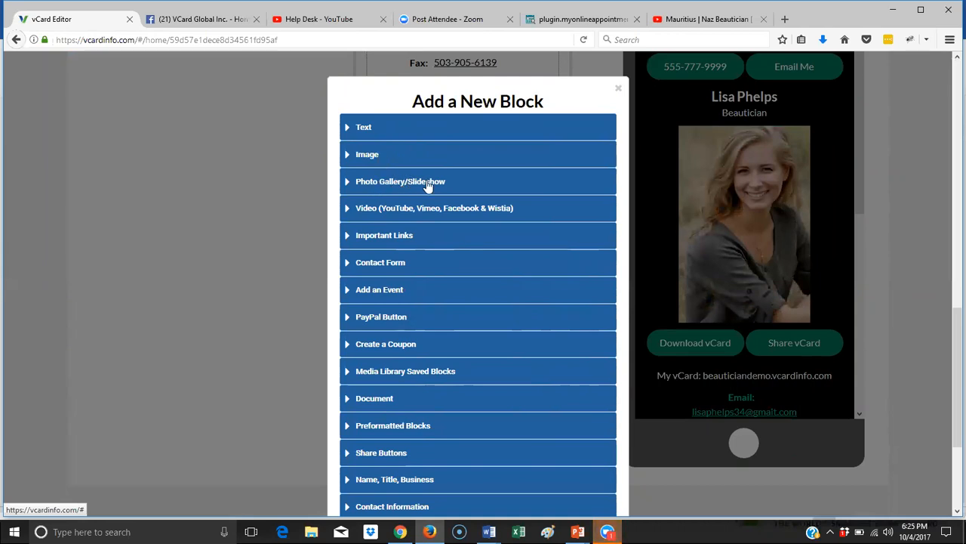
click(391, 209)
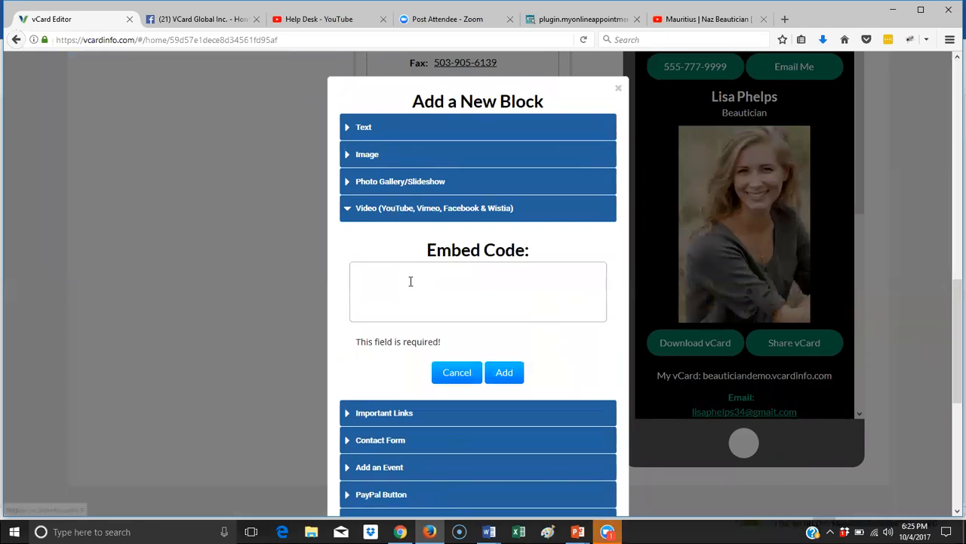
click(411, 280)
right_click(410, 279)
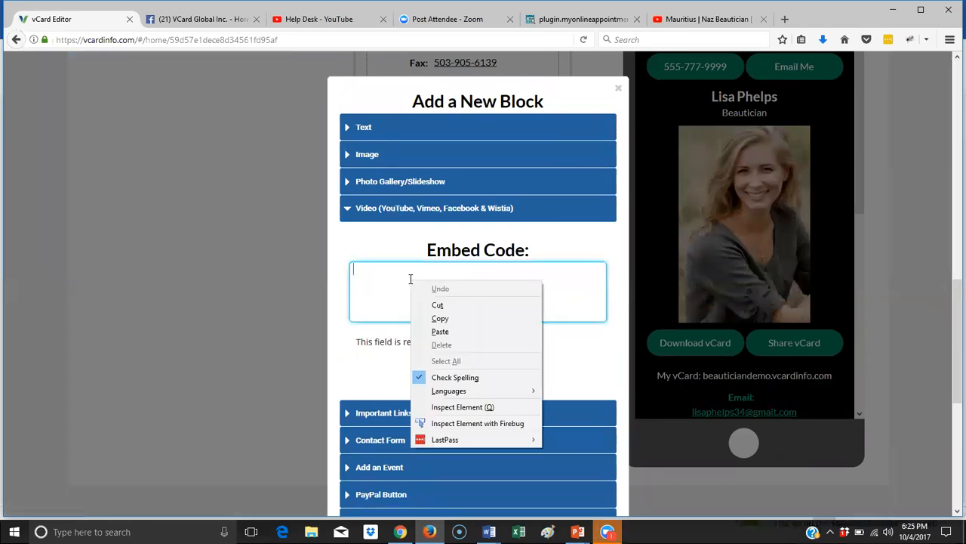
click(445, 330)
click(504, 357)
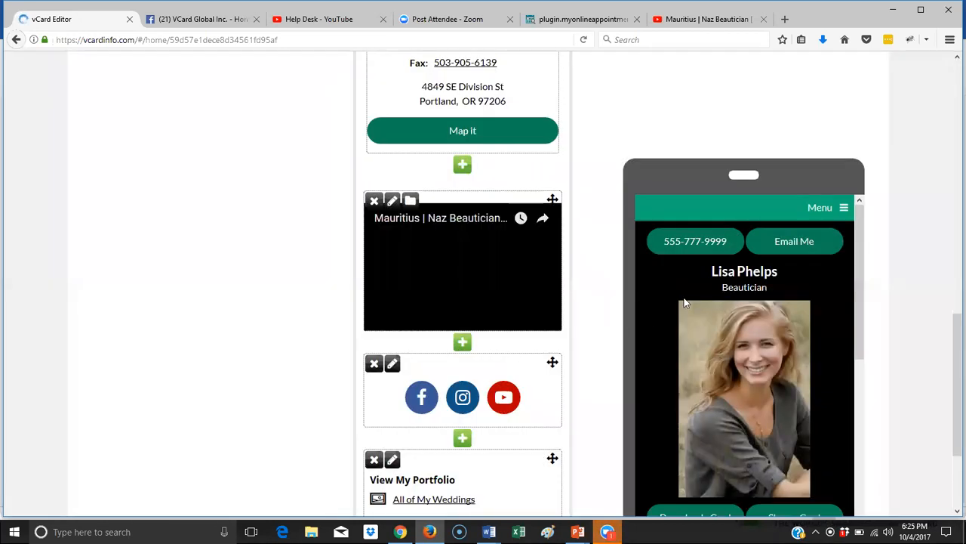
- Check the embedded video in the mobile preview, then switch to the About page
scroll(847, 247, down, 5)
scroll(847, 248, down, 3)
scroll(846, 244, up, 2)
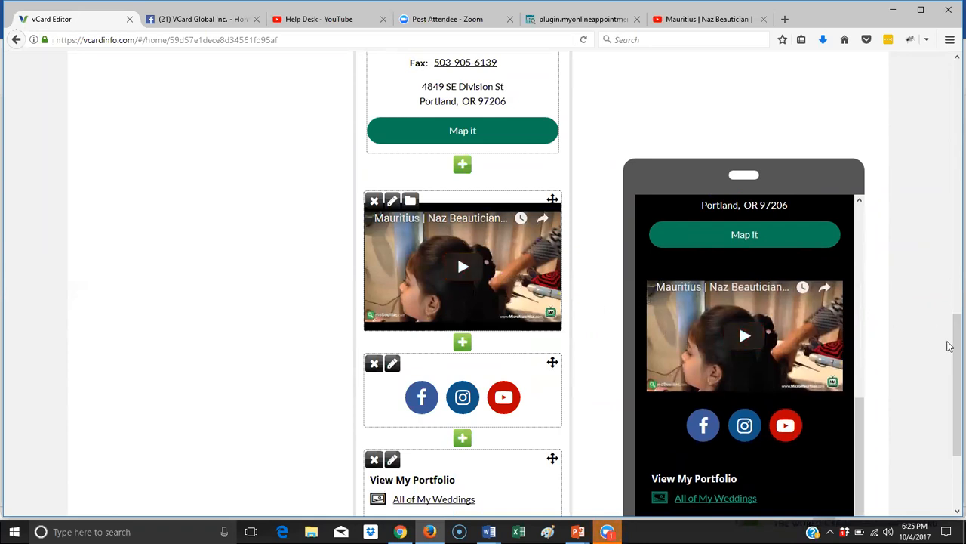
mouse_move(950, 326)
mouse_down()
mouse_move(950, 312)
mouse_move(949, 342)
mouse_up()
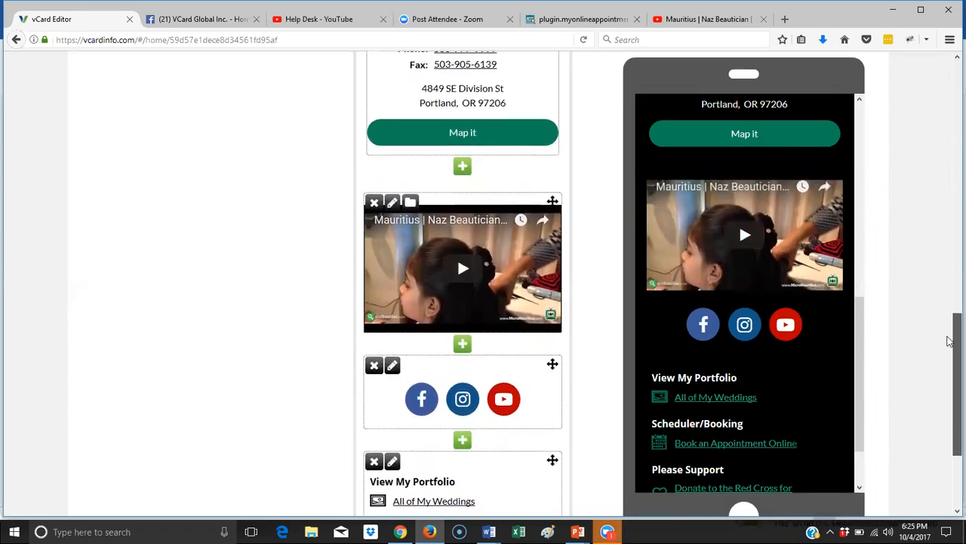
scroll(273, 310, up, 3)
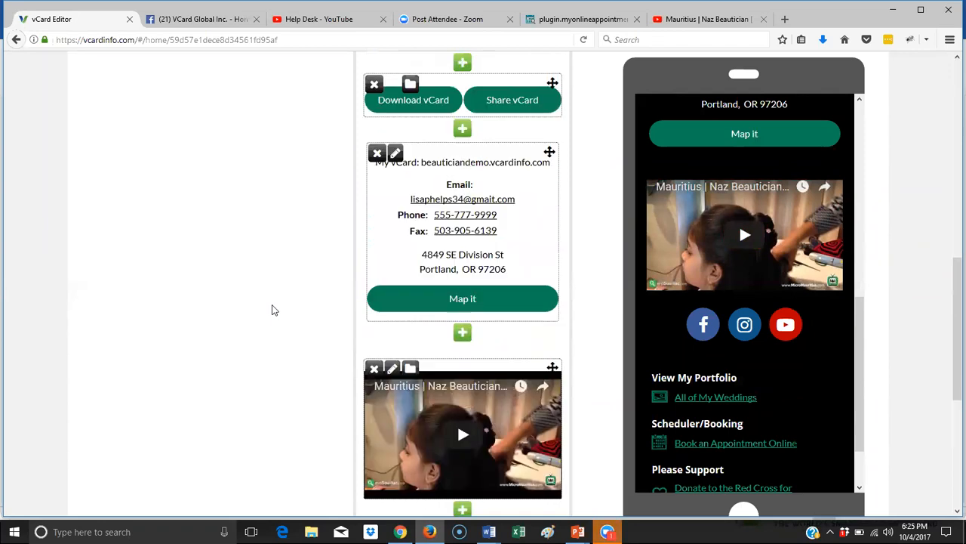
scroll(273, 309, up, 7)
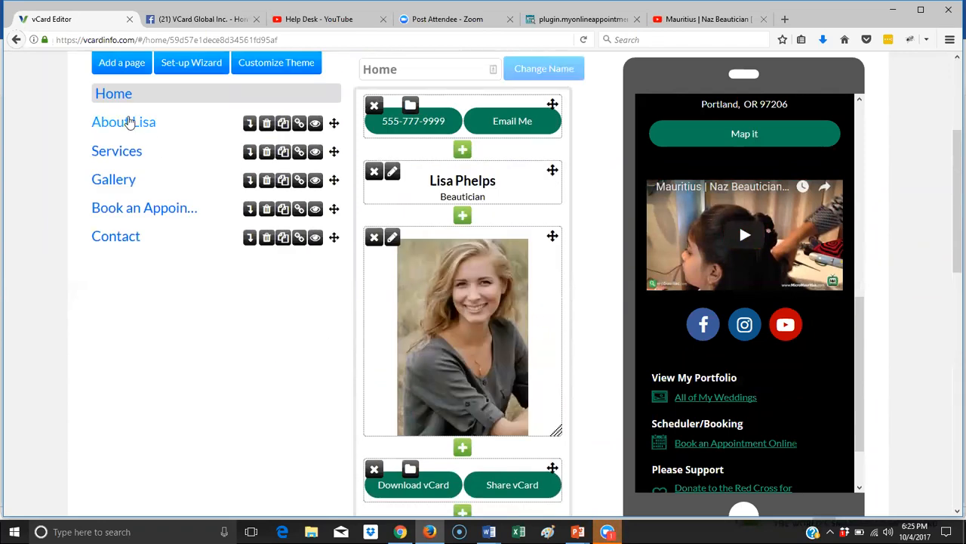
click(128, 122)
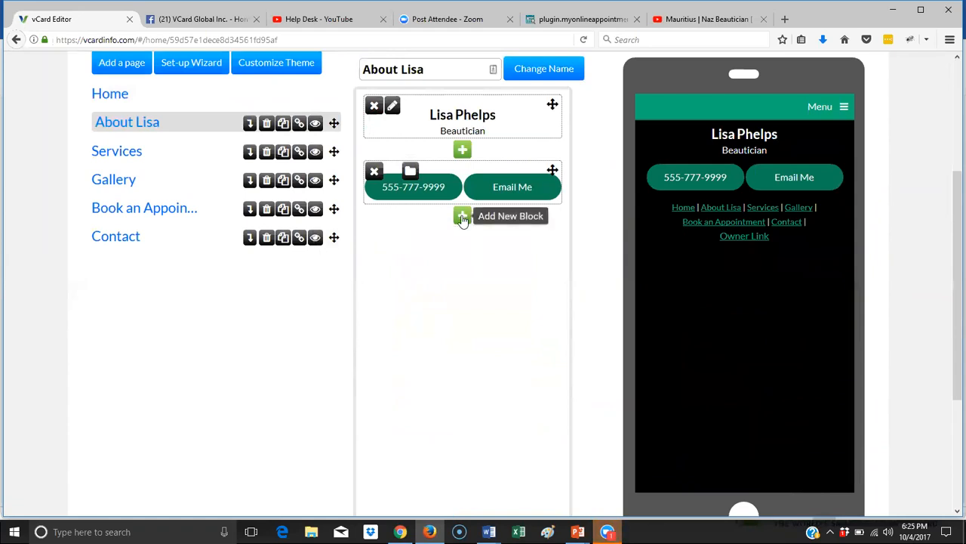
- Add an About page text block titled 'About' plus the beautician's name as Header 2, with a new line below
click(463, 218)
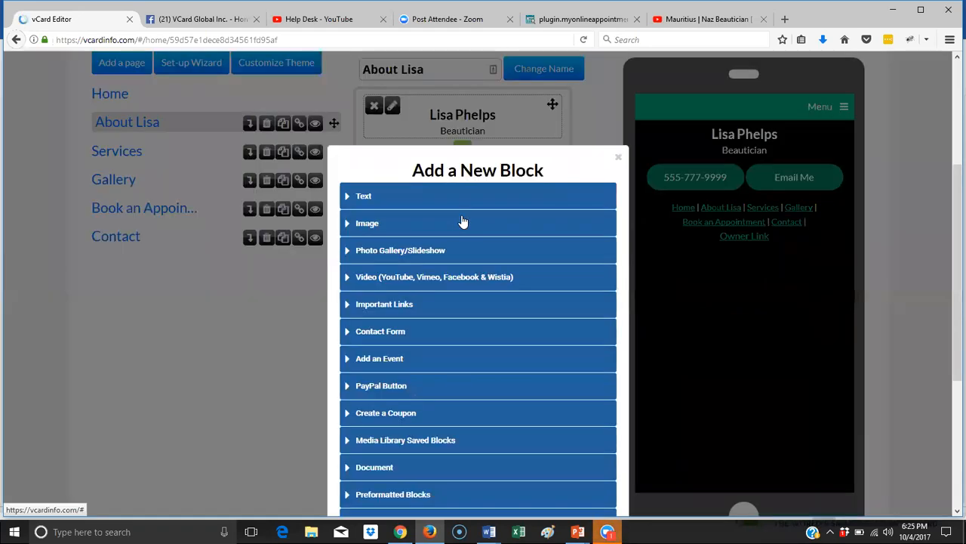
click(366, 198)
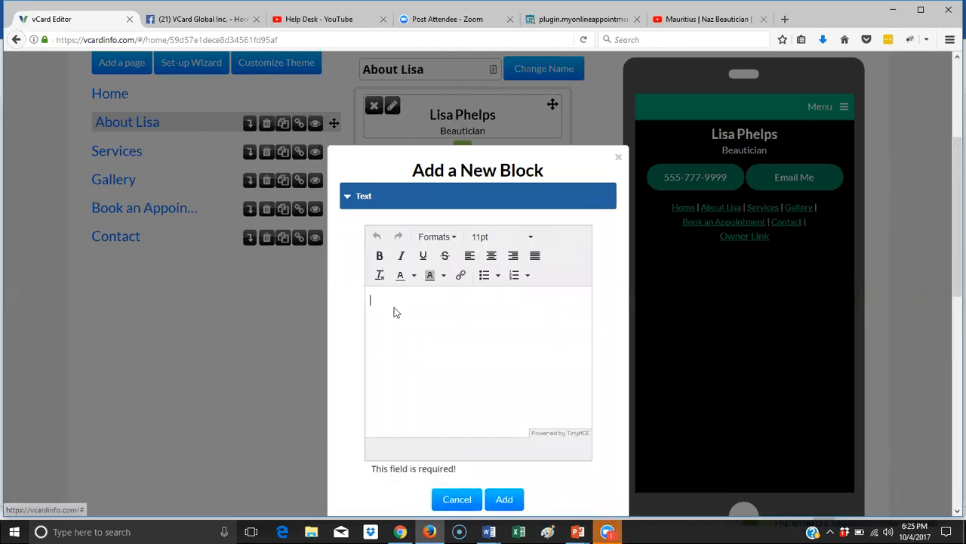
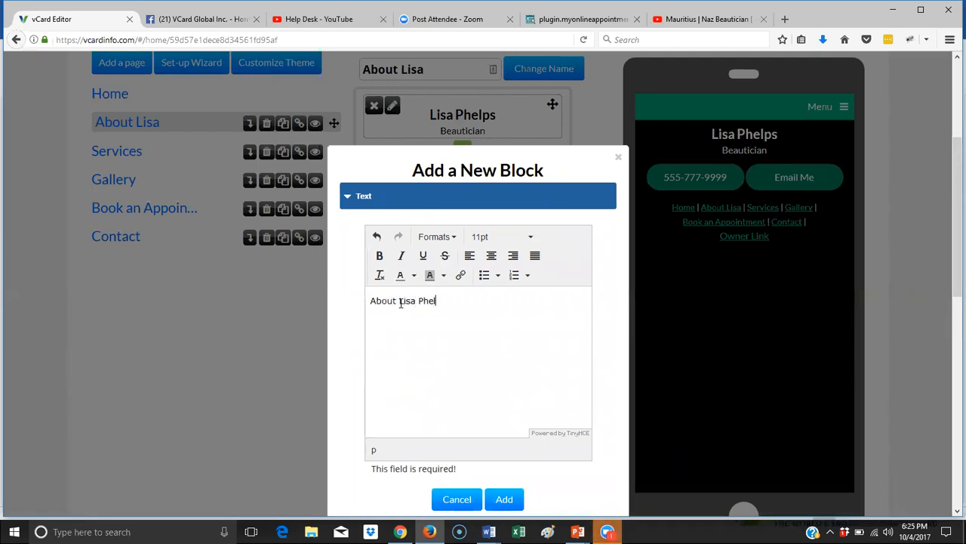
drag(455, 302, 370, 303)
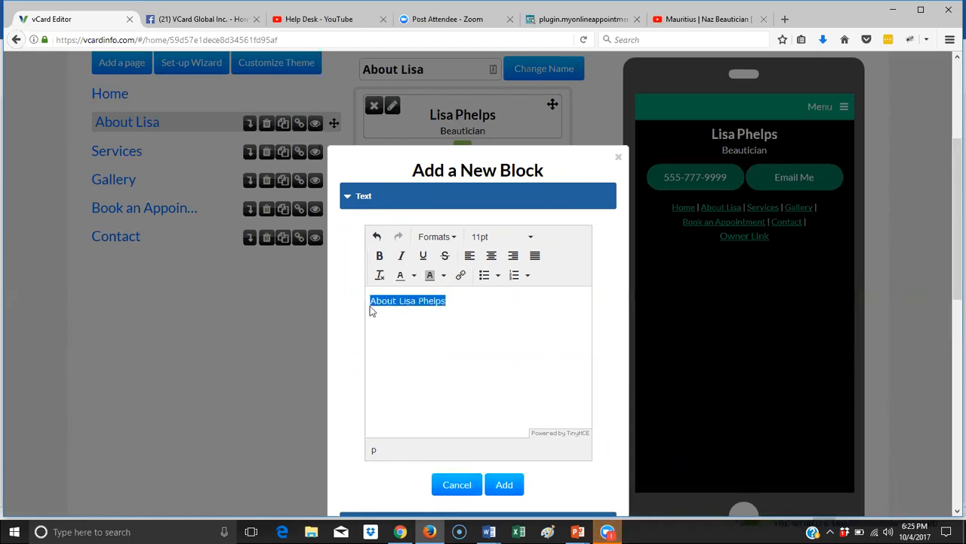
click(448, 238)
mouse_move(453, 260)
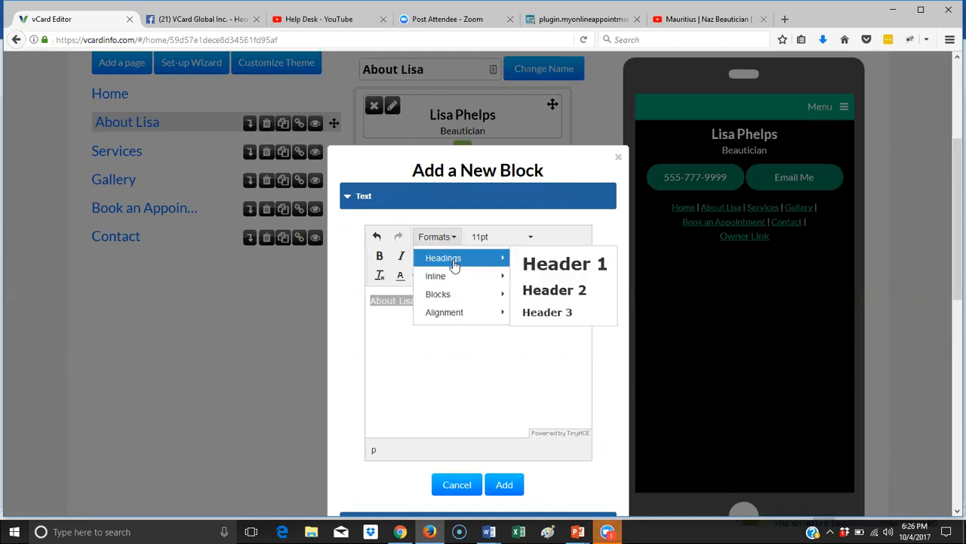
click(583, 288)
click(551, 305)
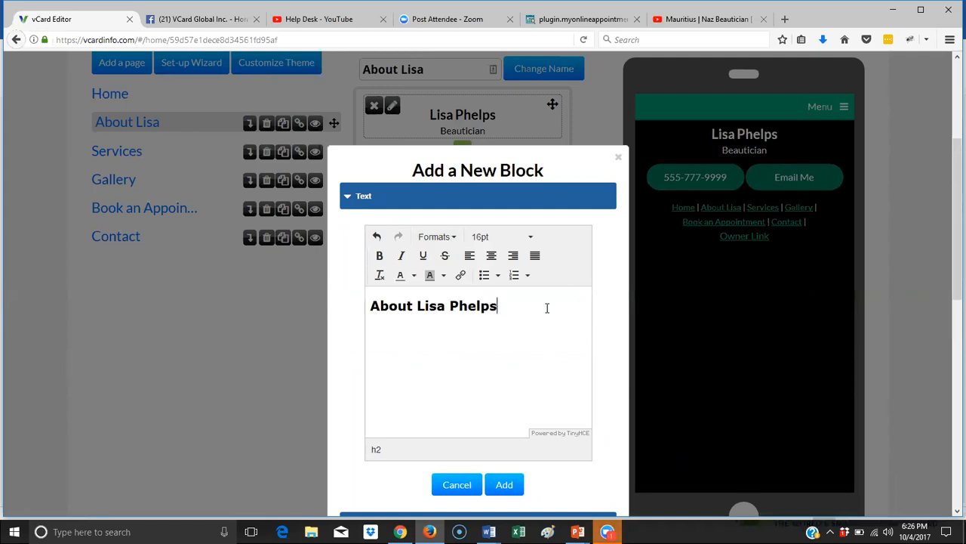
key(Return)
click(489, 532)
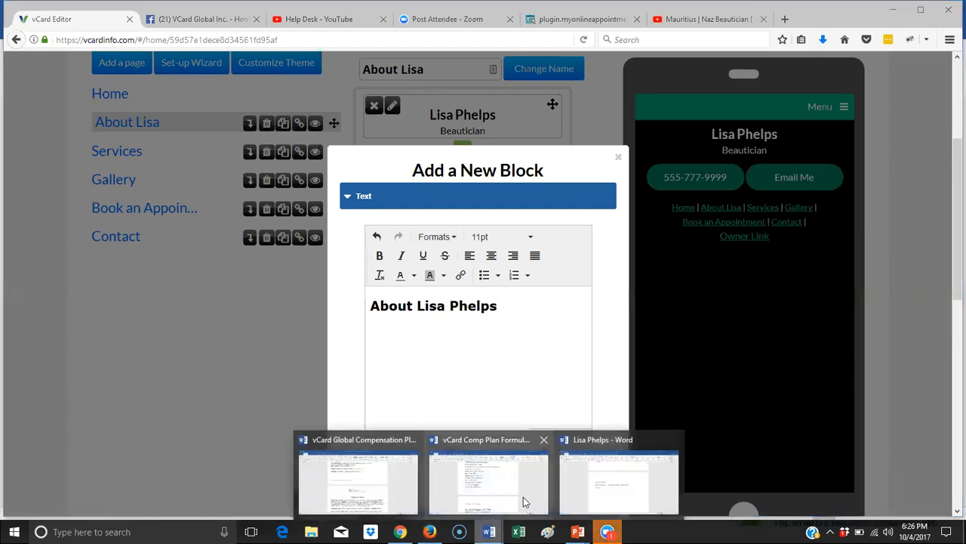
- Copy the four biography paragraphs under 'About' from the beautician's Word document
click(602, 469)
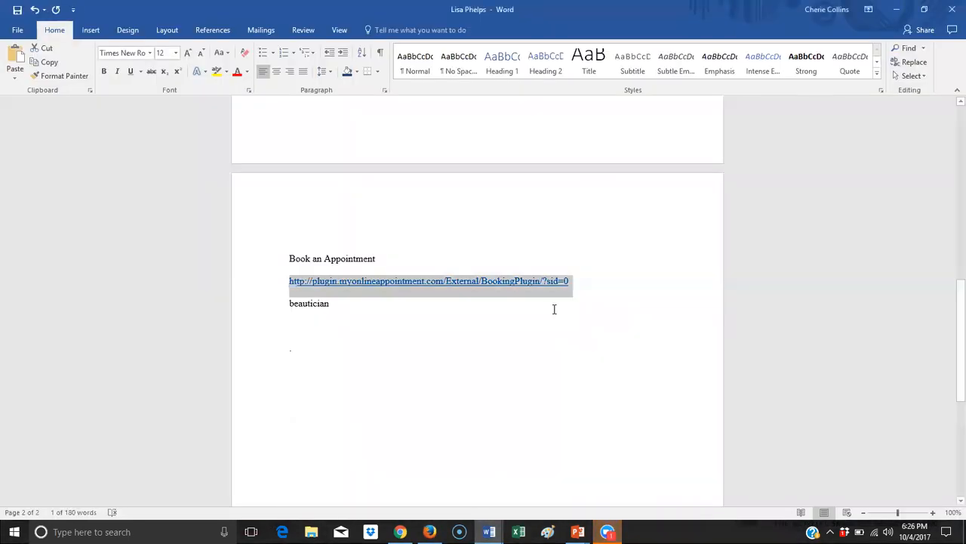
scroll(554, 309, up, 10)
scroll(555, 309, down, 5)
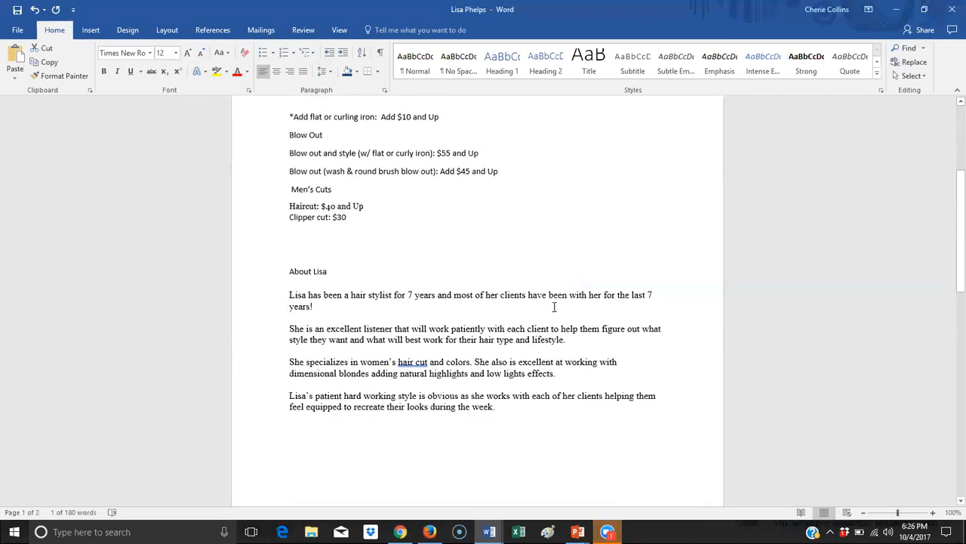
drag(498, 391, 289, 278)
right_click(302, 299)
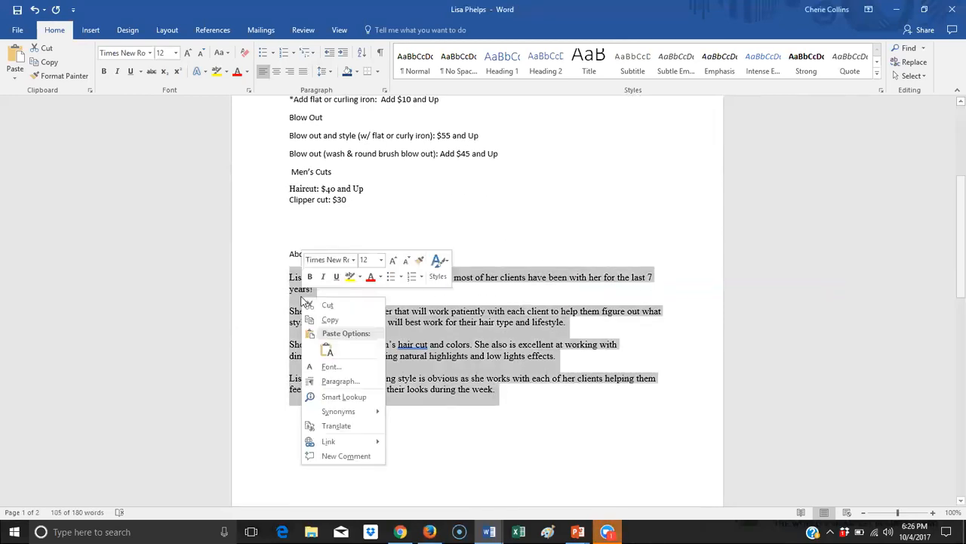
click(331, 320)
key(alt+Tab)
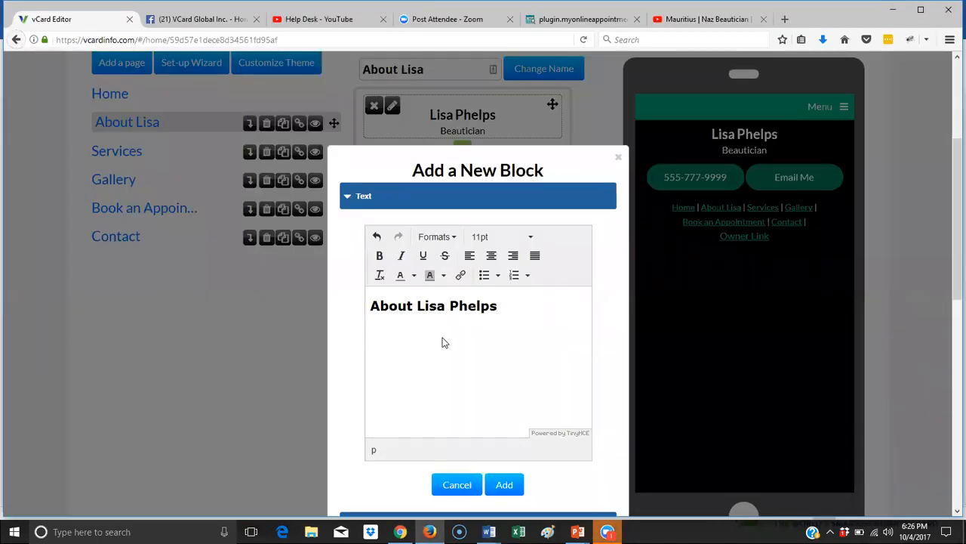
- Paste the biography paragraphs below the About heading and add the text block to the page
right_click(400, 339)
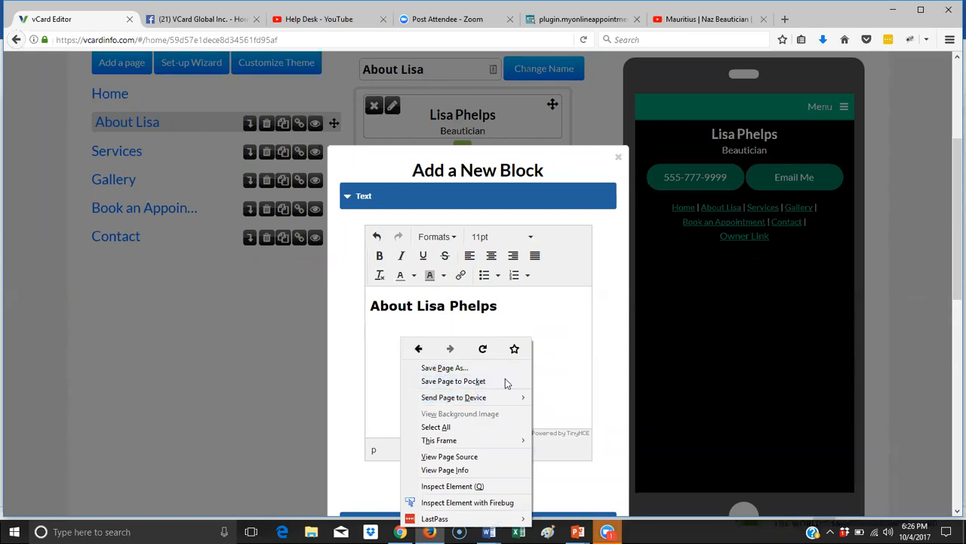
mouse_move(508, 402)
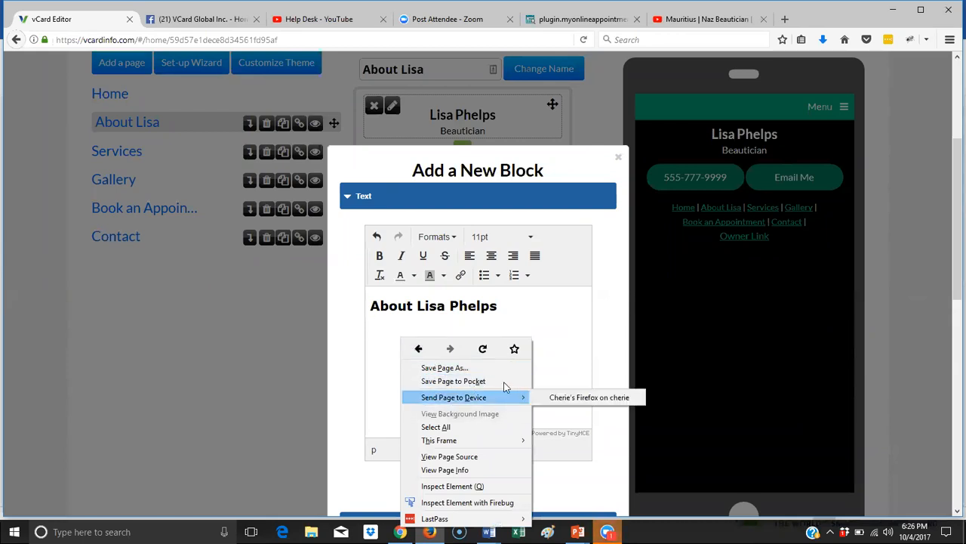
right_click(373, 330)
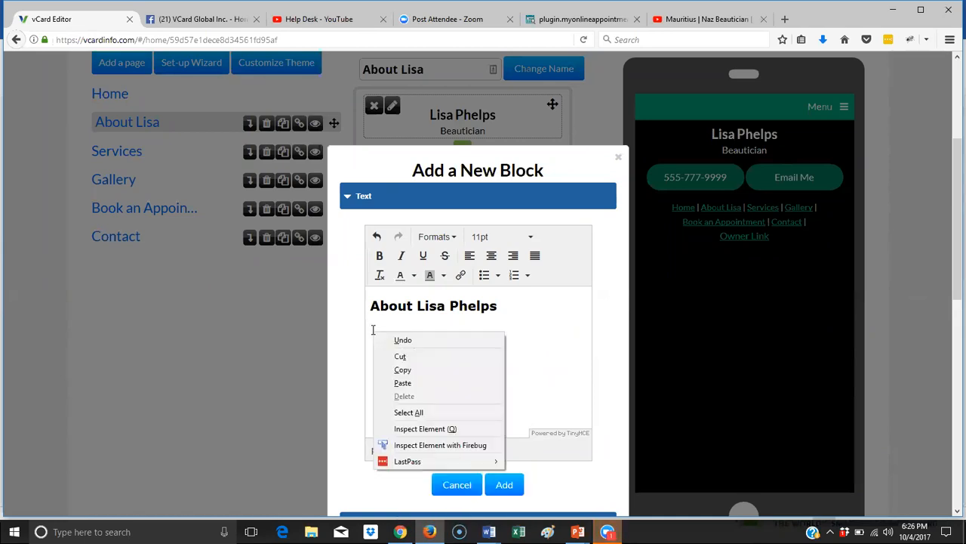
click(406, 384)
scroll(542, 412, up, 3)
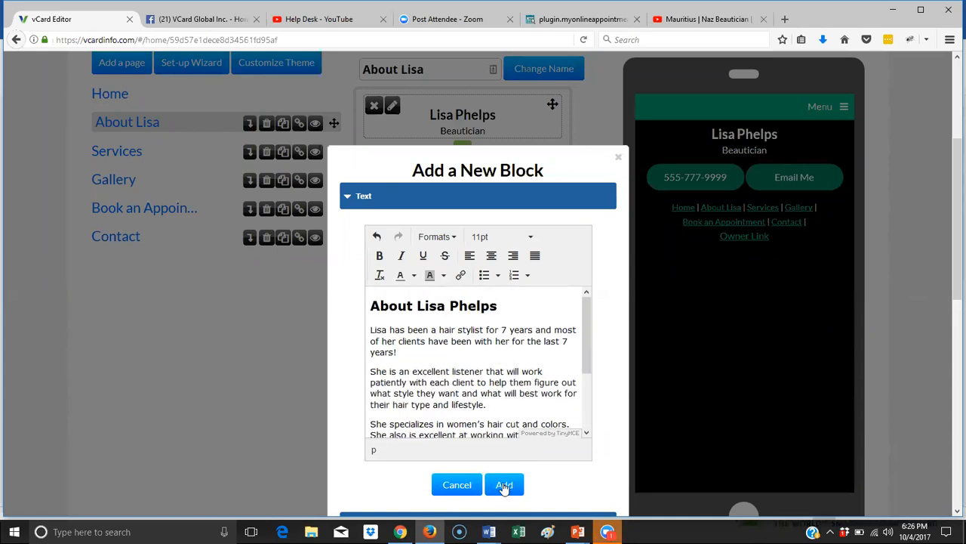
click(504, 485)
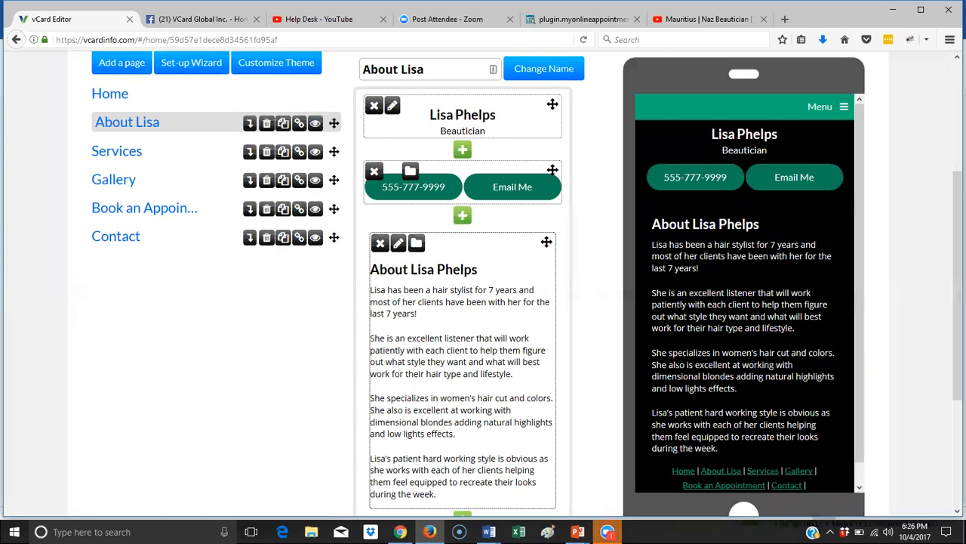
- Add an About page image block using the smiling 'profile' photo from the Media Library
click(460, 217)
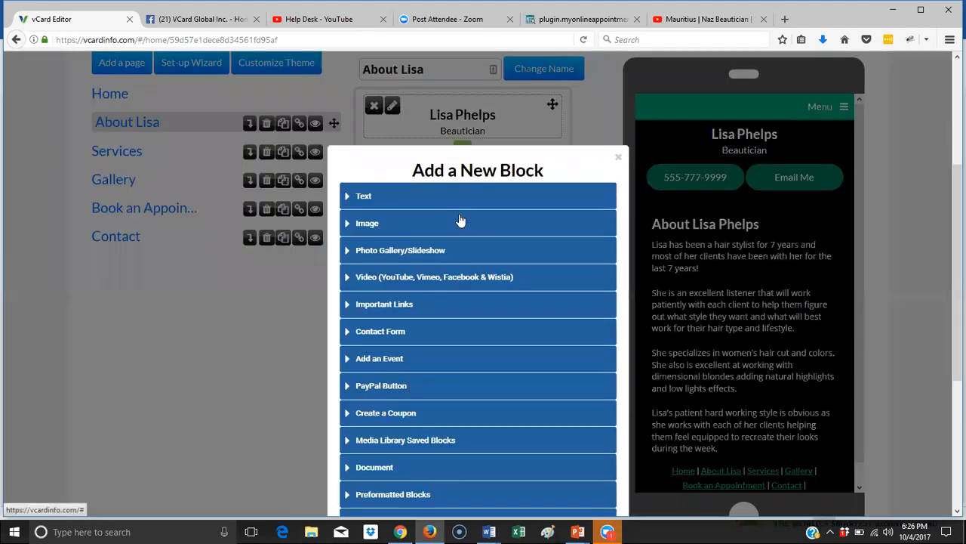
click(360, 225)
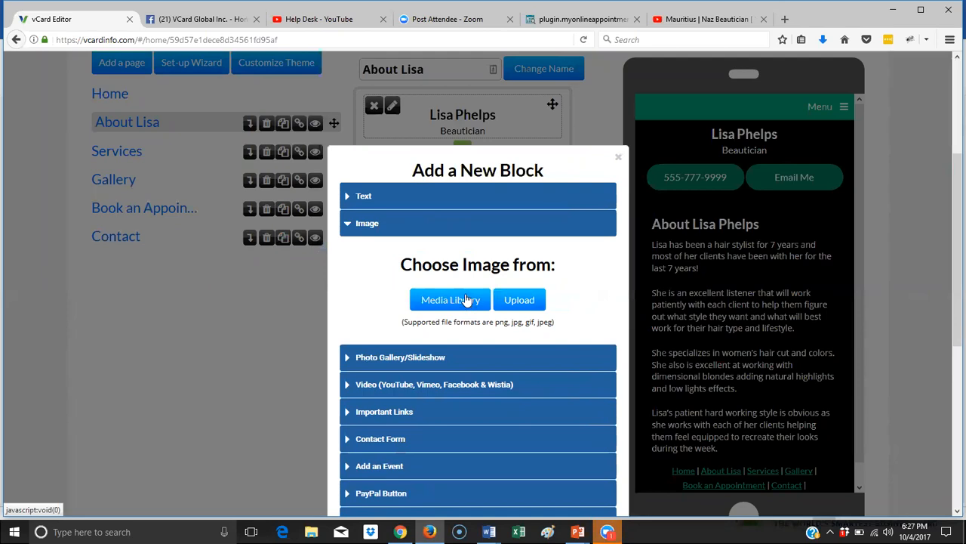
click(469, 300)
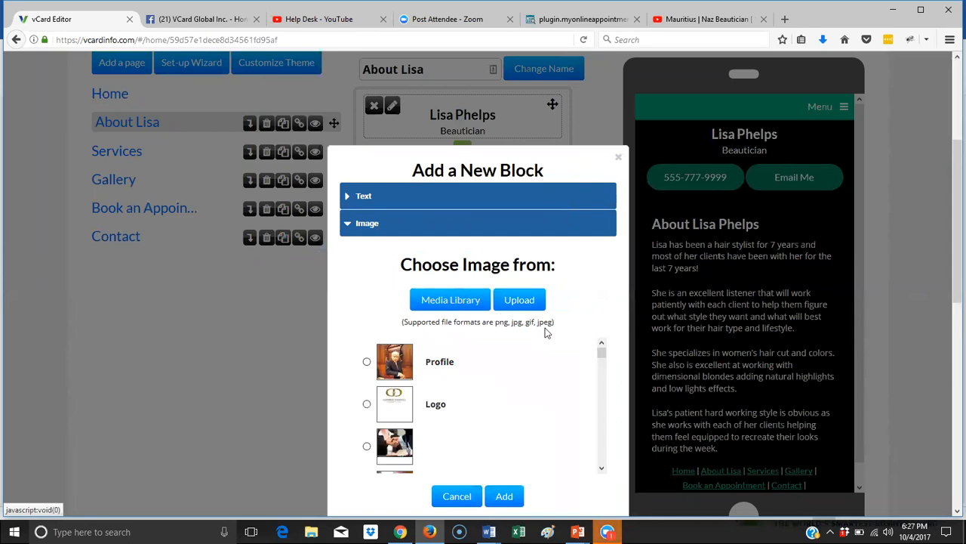
scroll(549, 338, down, 2)
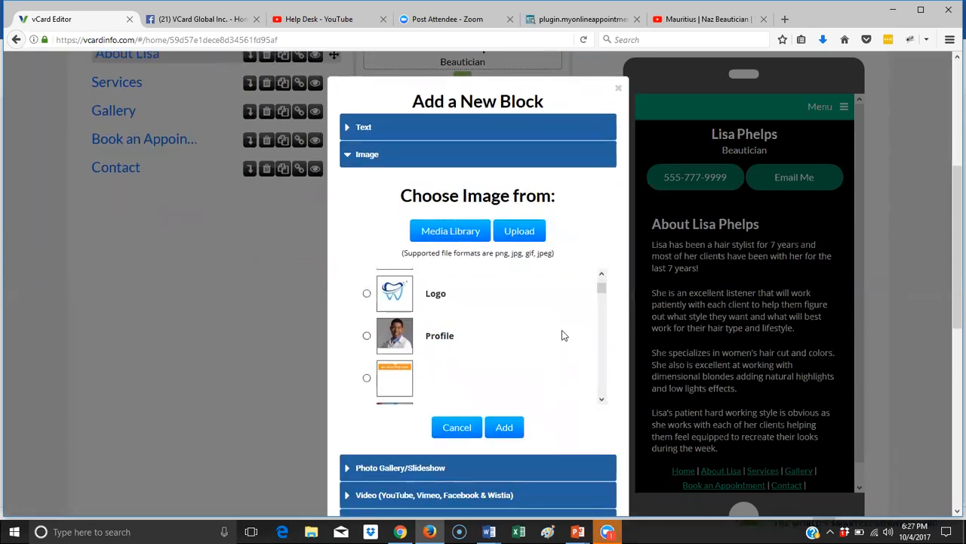
scroll(562, 329, down, 2)
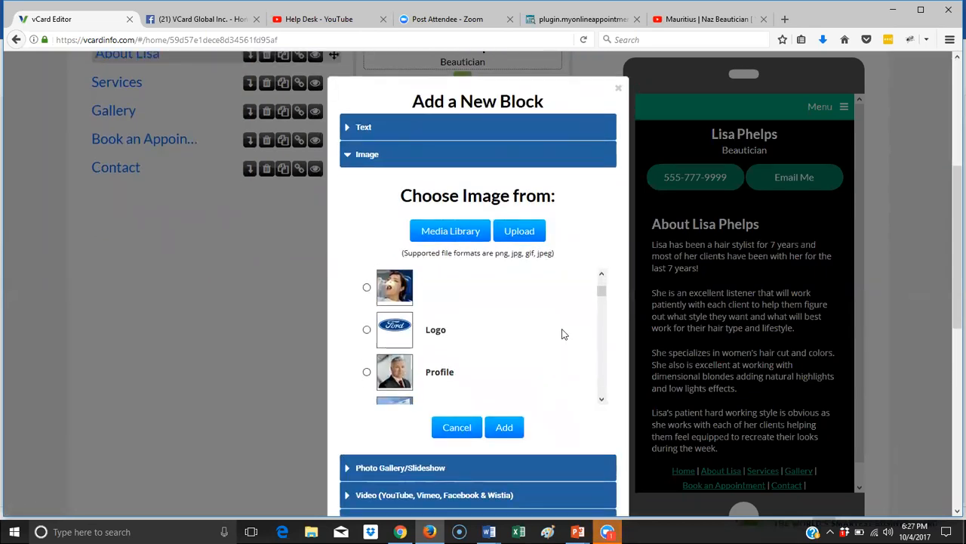
scroll(577, 312, down, 3)
scroll(578, 310, down, 4)
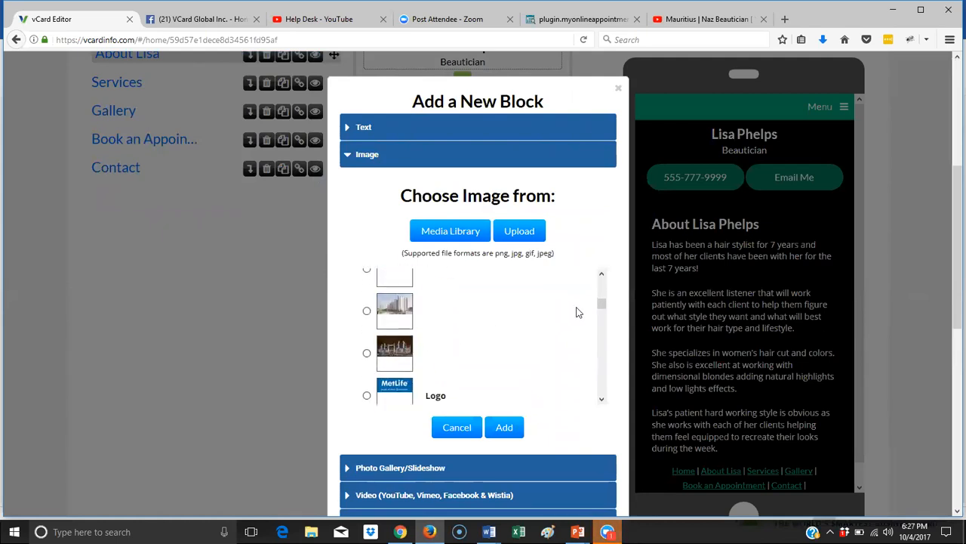
drag(602, 309, 605, 400)
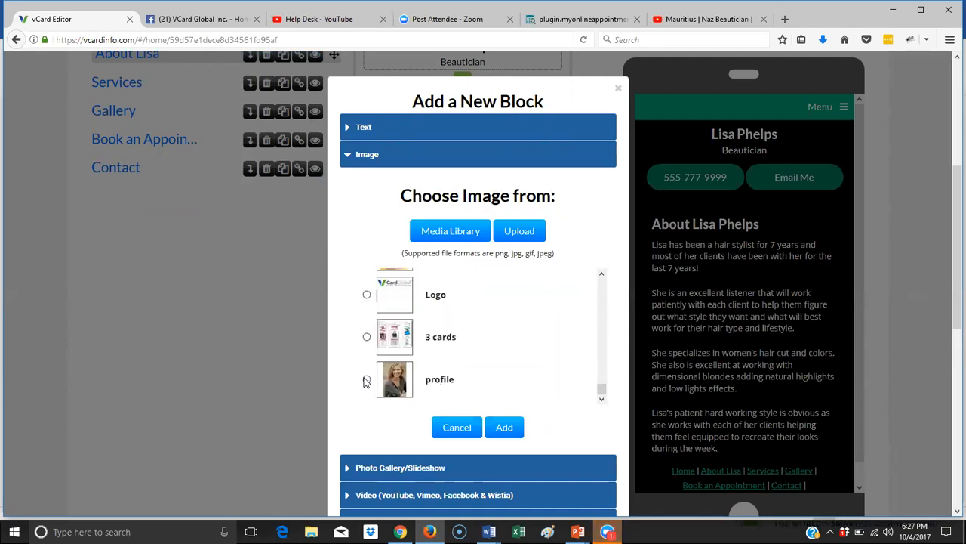
click(367, 379)
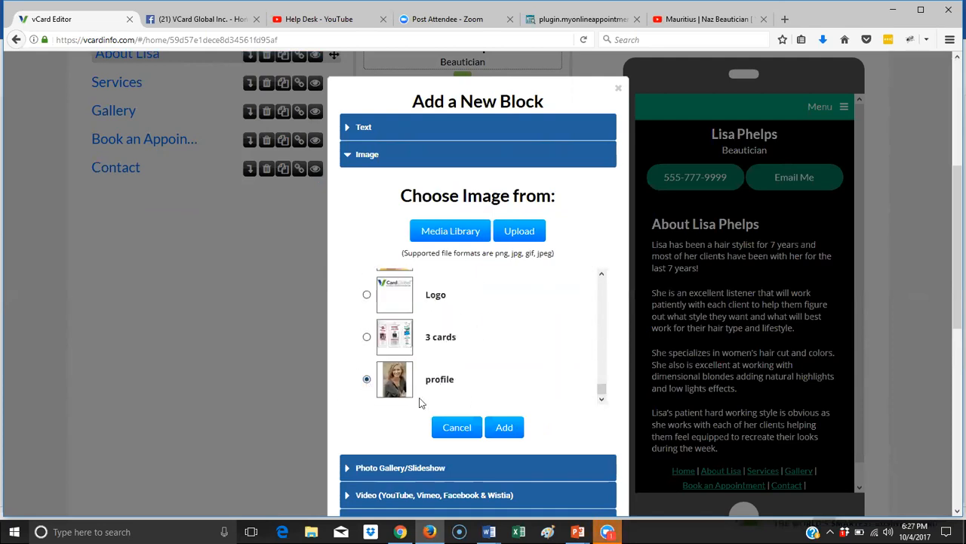
click(505, 427)
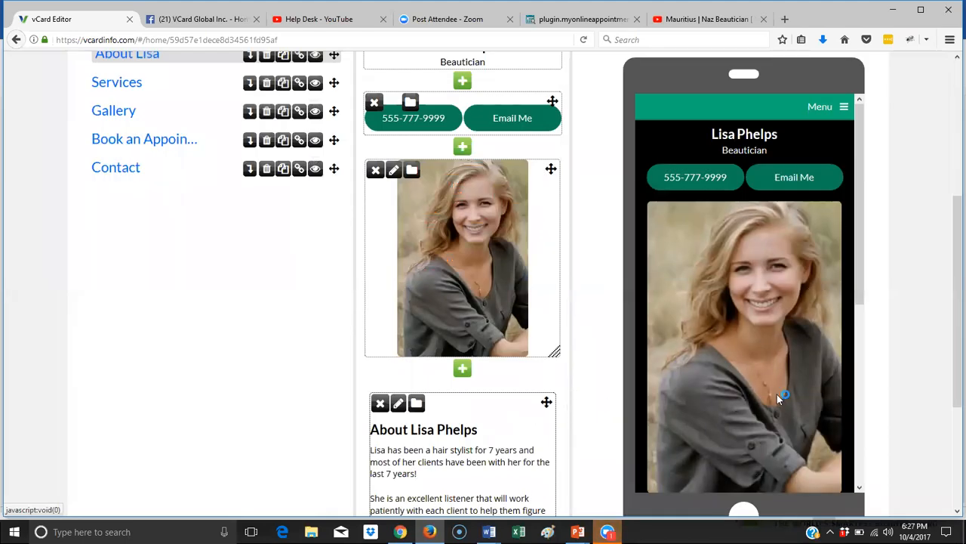
- Shrink the profile photo on the About page
scroll(783, 383, down, 2)
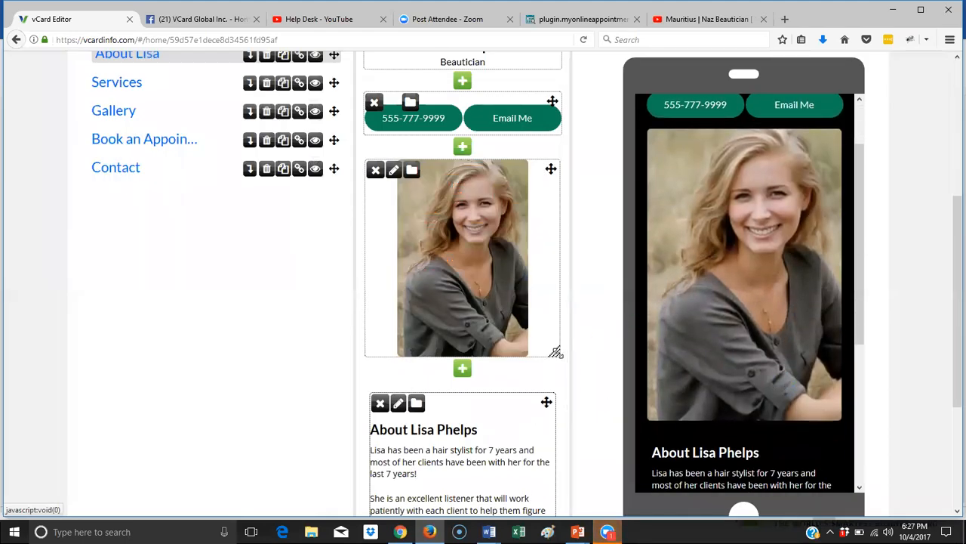
drag(556, 351, 559, 290)
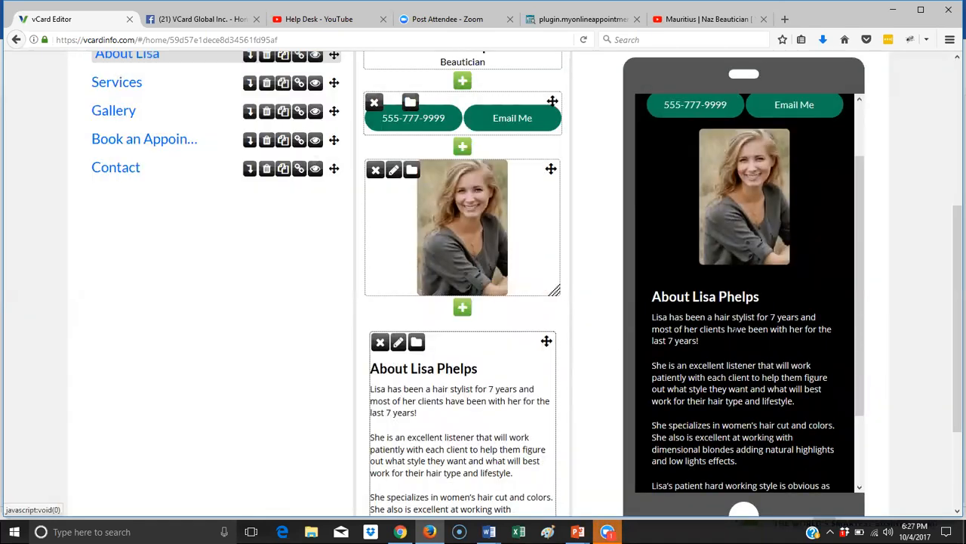
scroll(774, 342, down, 5)
scroll(774, 342, up, 4)
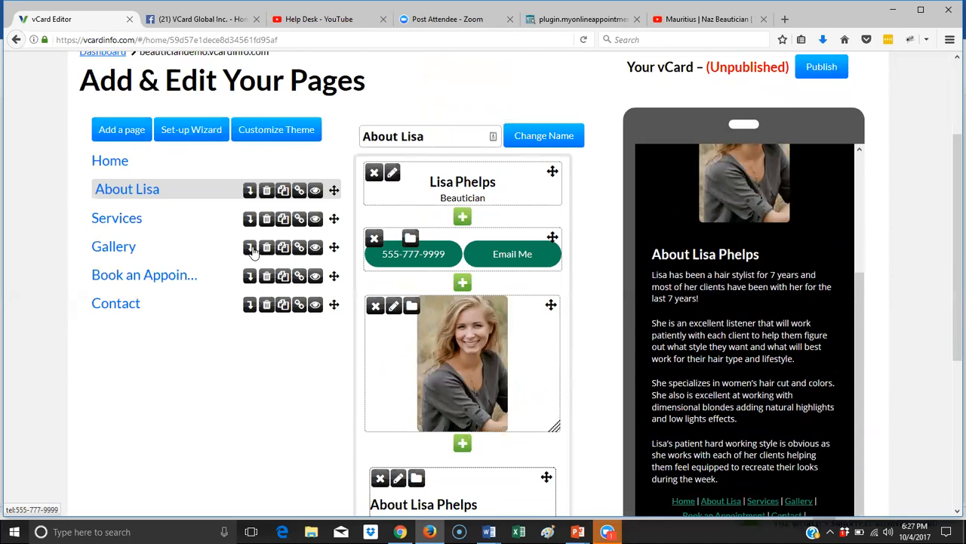
- Shrink the Home page profile photo as well, then return to the About page
click(122, 170)
scroll(787, 262, up, 3)
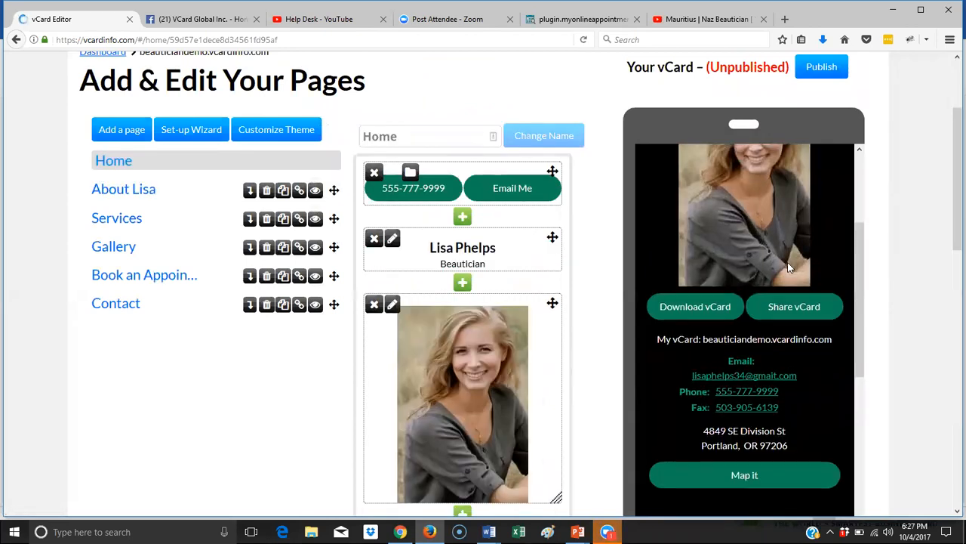
scroll(787, 263, down, 2)
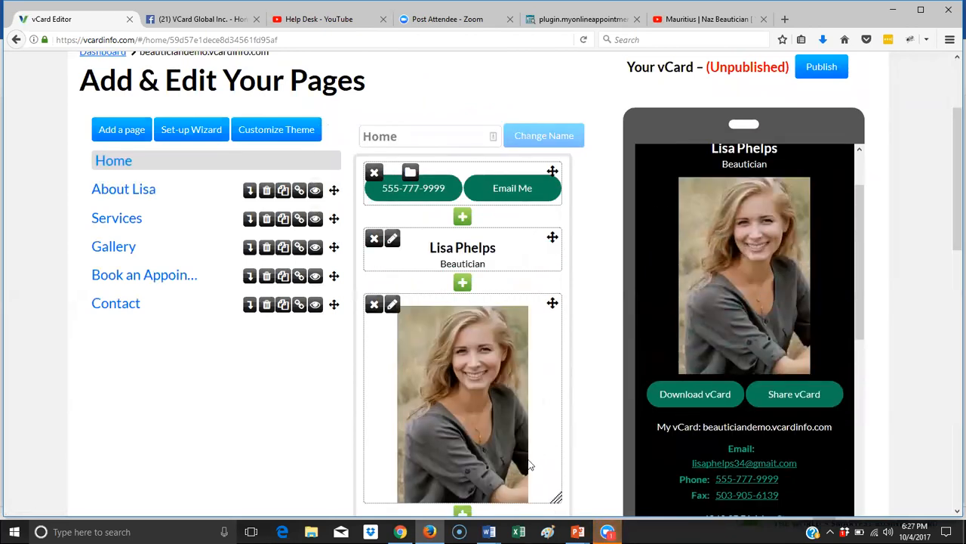
drag(556, 498, 557, 489)
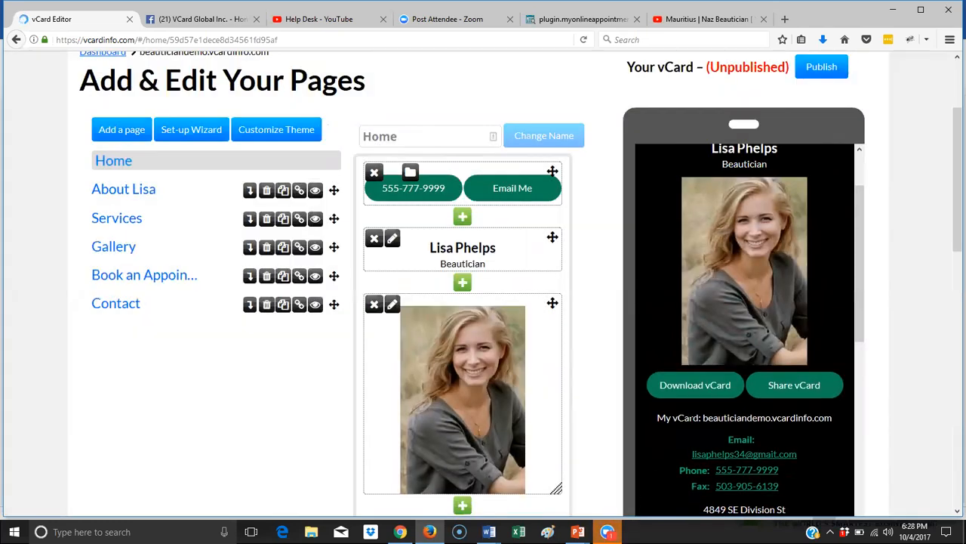
click(119, 194)
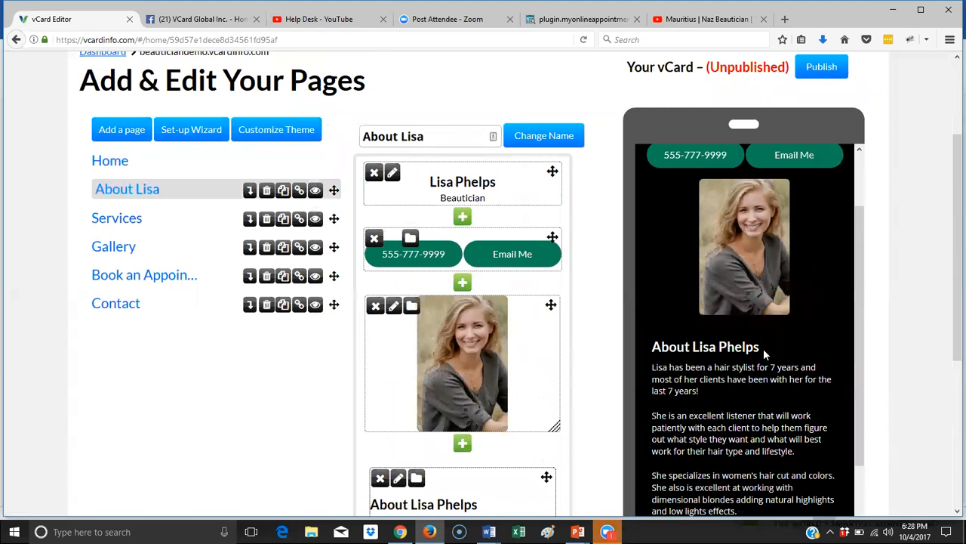
scroll(764, 348, down, 5)
- On the Services page, add an empty text block below the contact buttons
scroll(156, 216, up, 5)
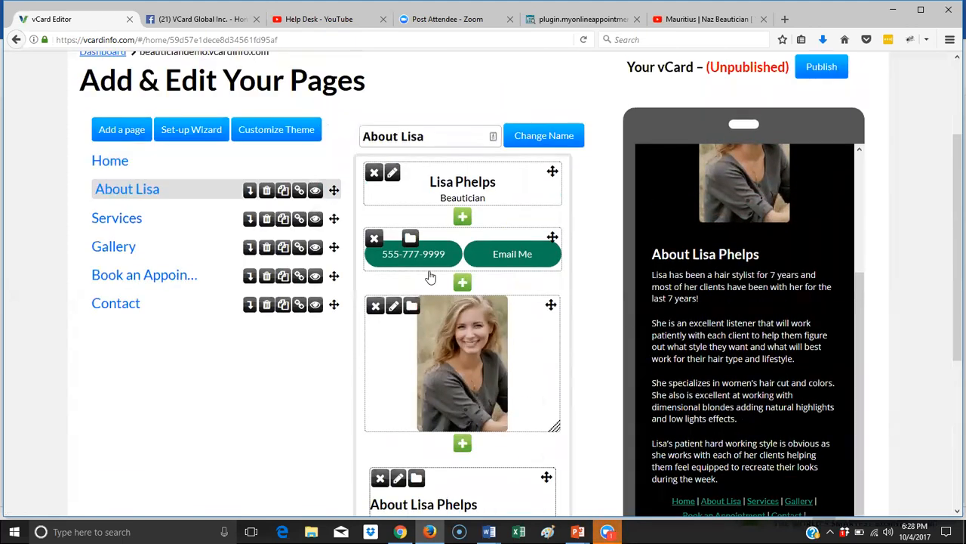
click(140, 225)
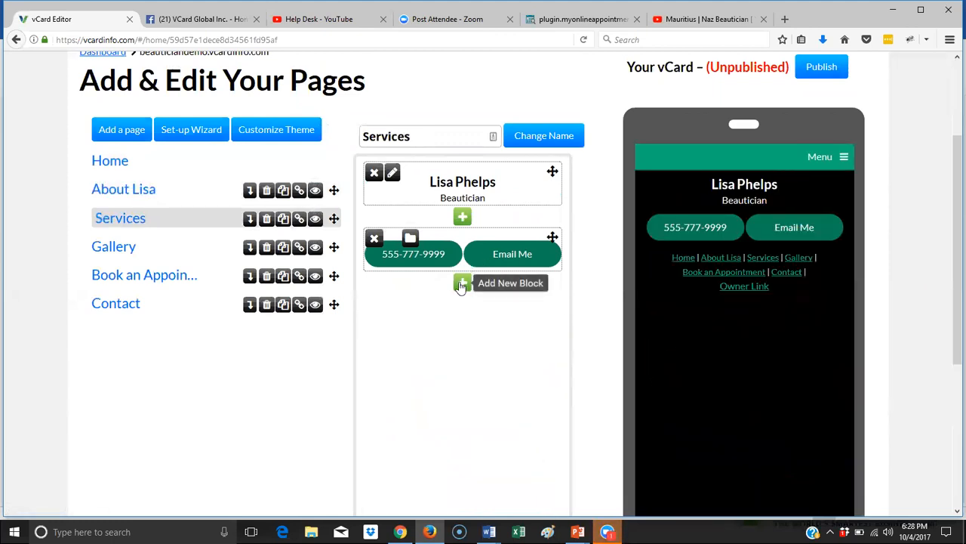
click(462, 284)
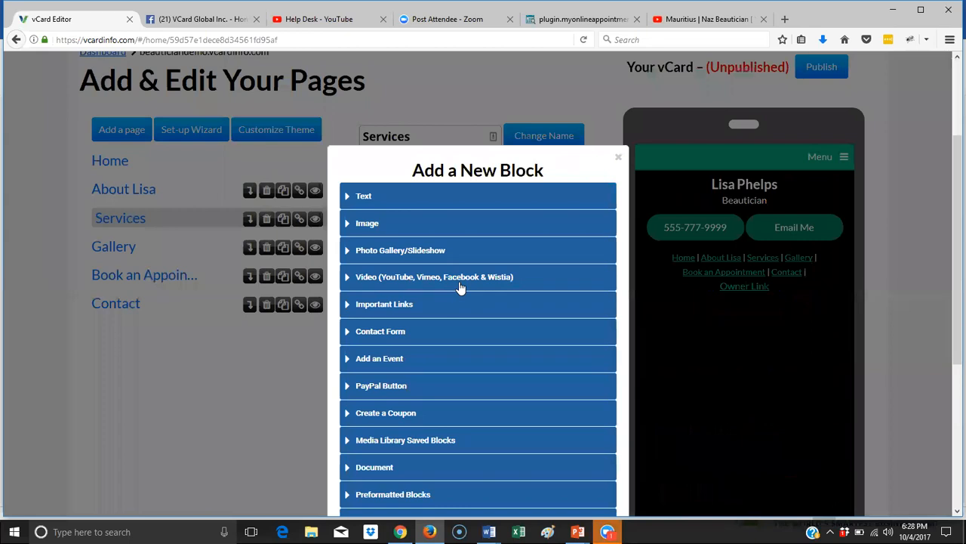
click(365, 197)
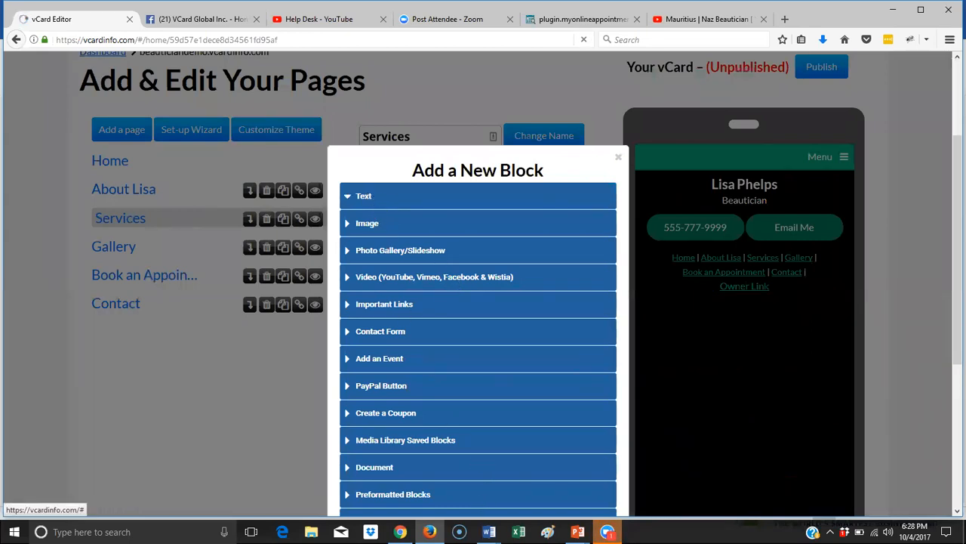
mouse_move(488, 531)
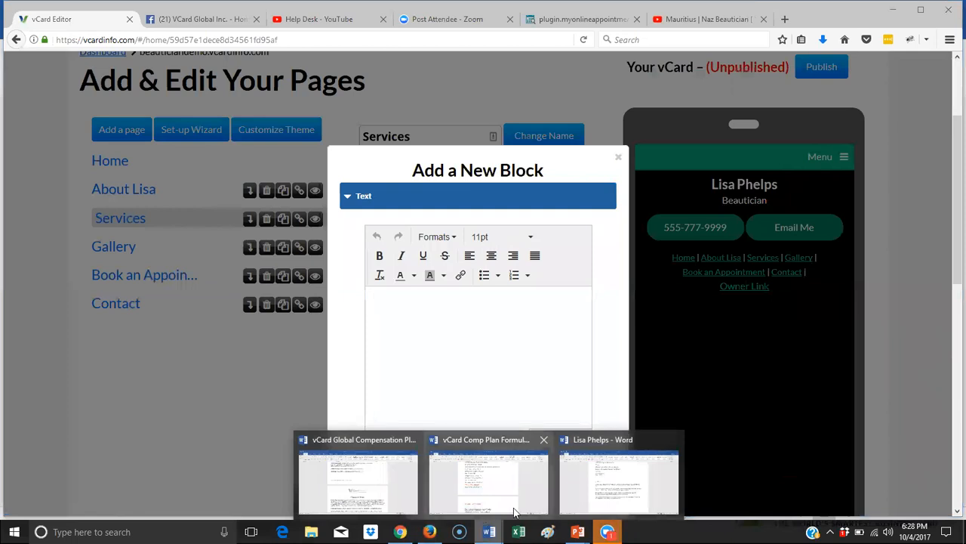
click(614, 457)
- Copy the Word price list from 'Cut and Styling' through 'Clipper cut: $30' and return to Firefox
scroll(491, 334, up, 4)
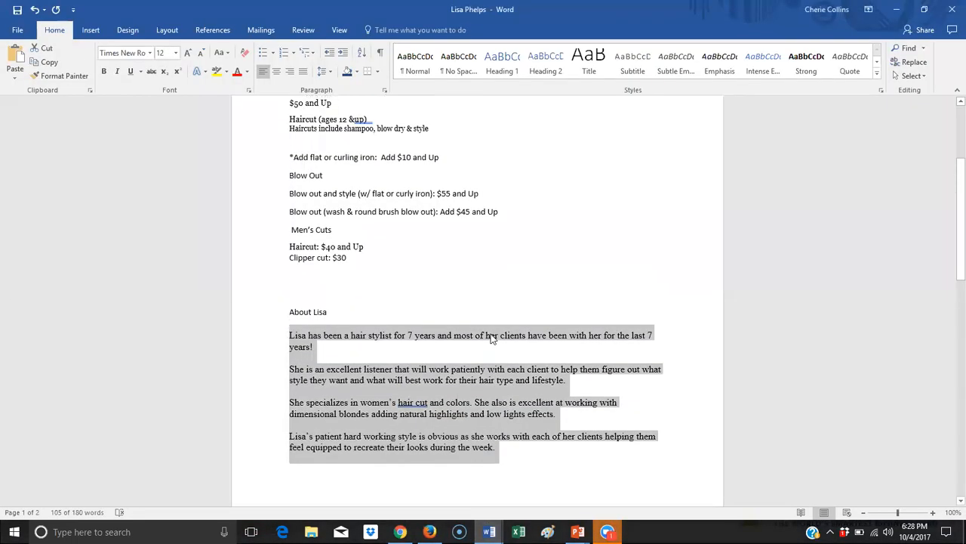
scroll(491, 334, up, 1)
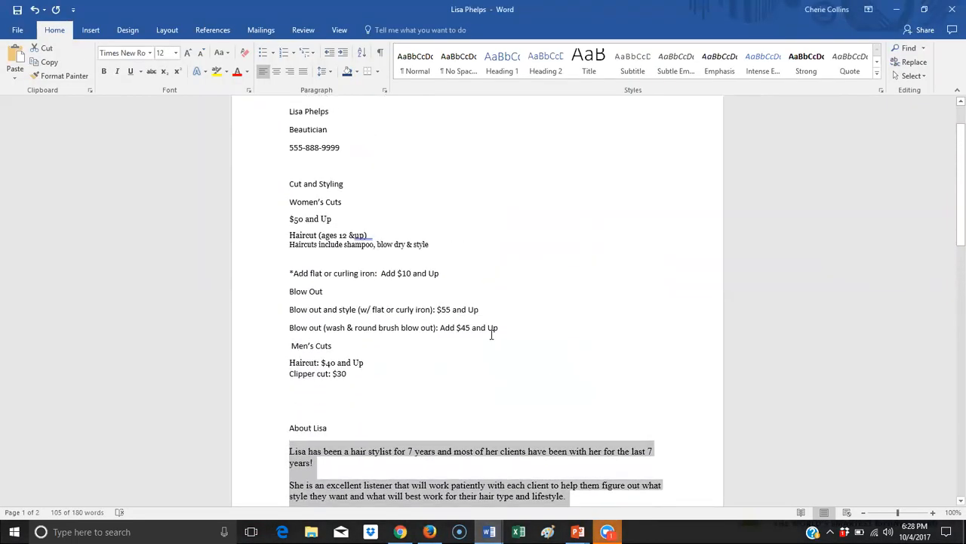
drag(367, 377, 277, 190)
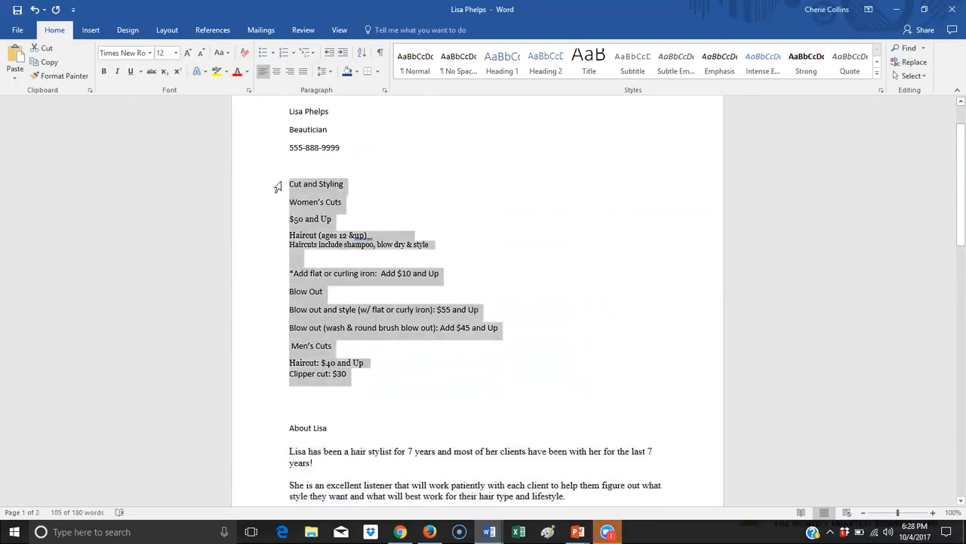
right_click(326, 268)
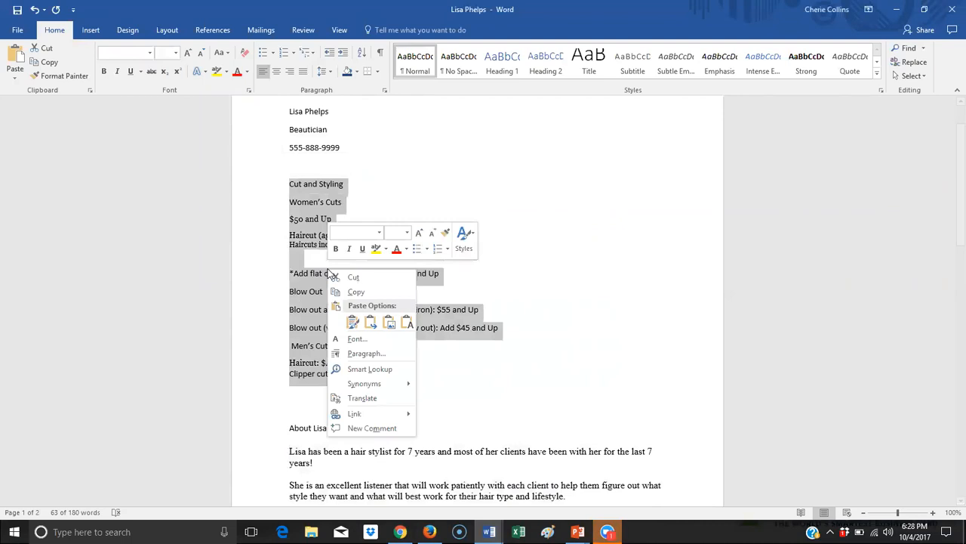
click(356, 292)
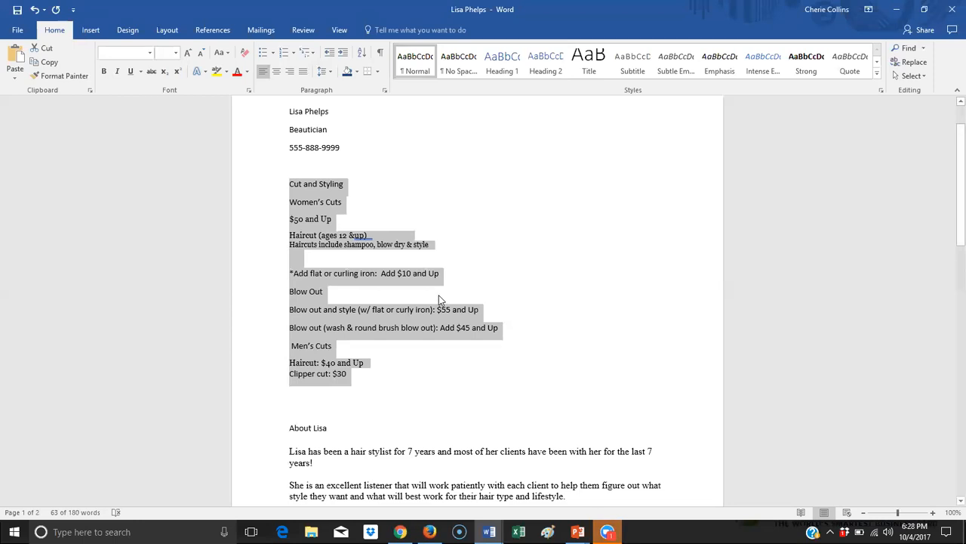
right_click(367, 280)
click(393, 303)
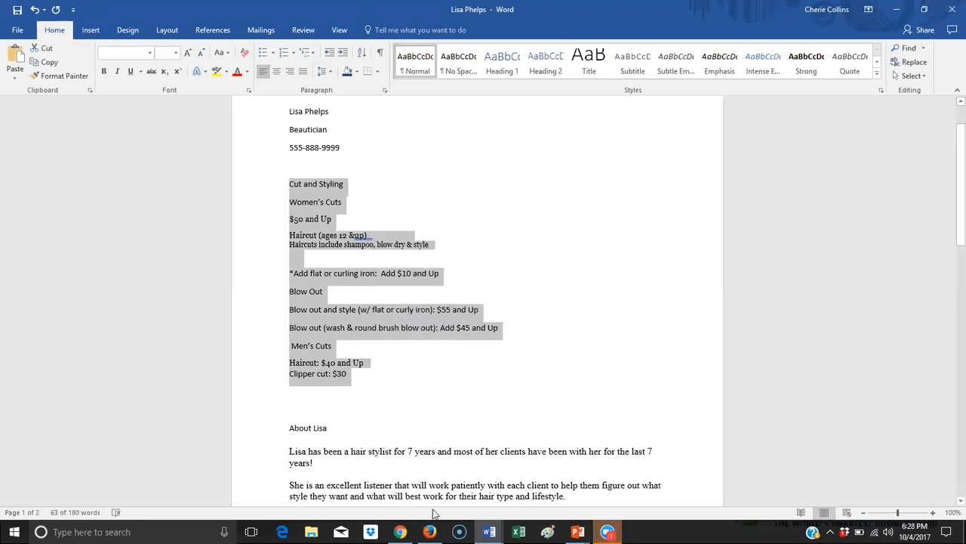
mouse_move(429, 529)
click(423, 483)
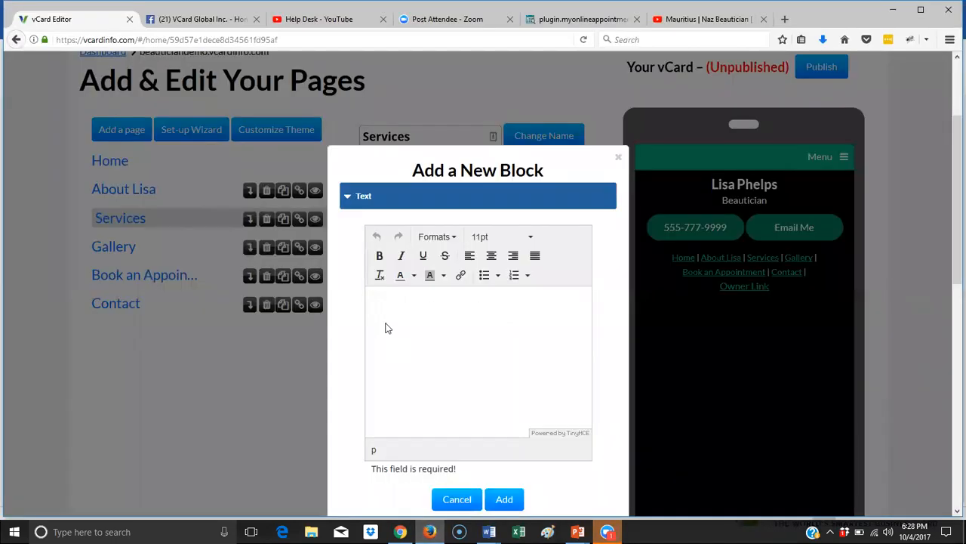
- Paste the price list into the Services text block and make Women's Cuts a Header 2
right_click(374, 300)
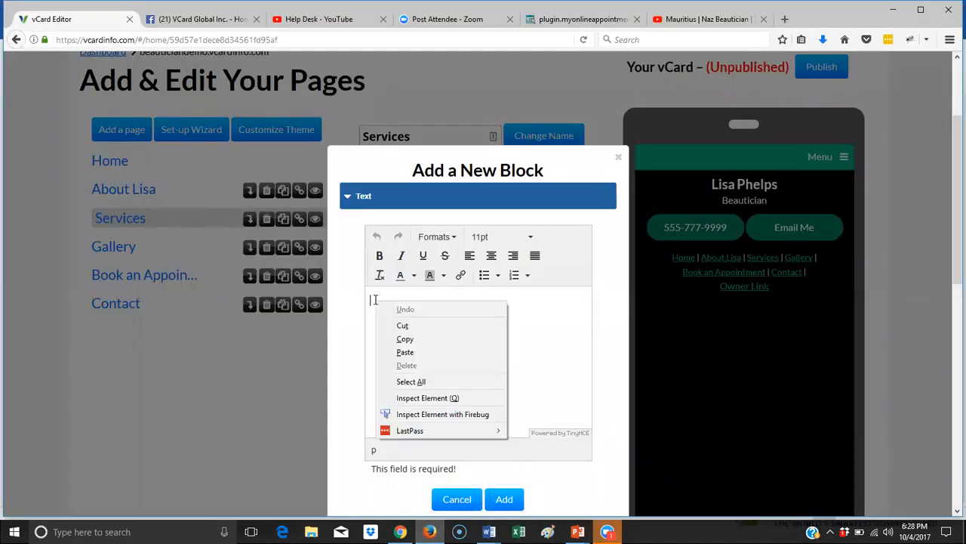
click(405, 351)
scroll(486, 400, up, 10)
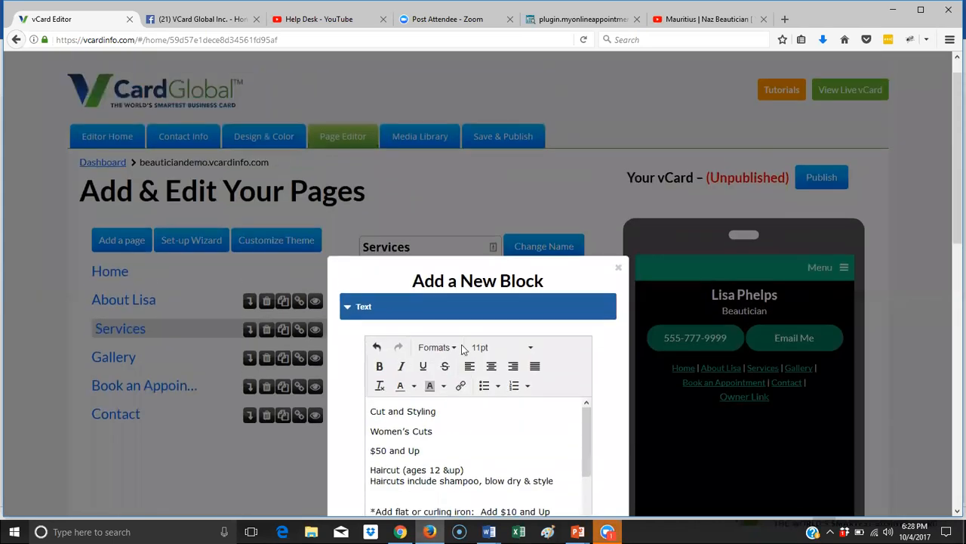
scroll(503, 384, down, 1)
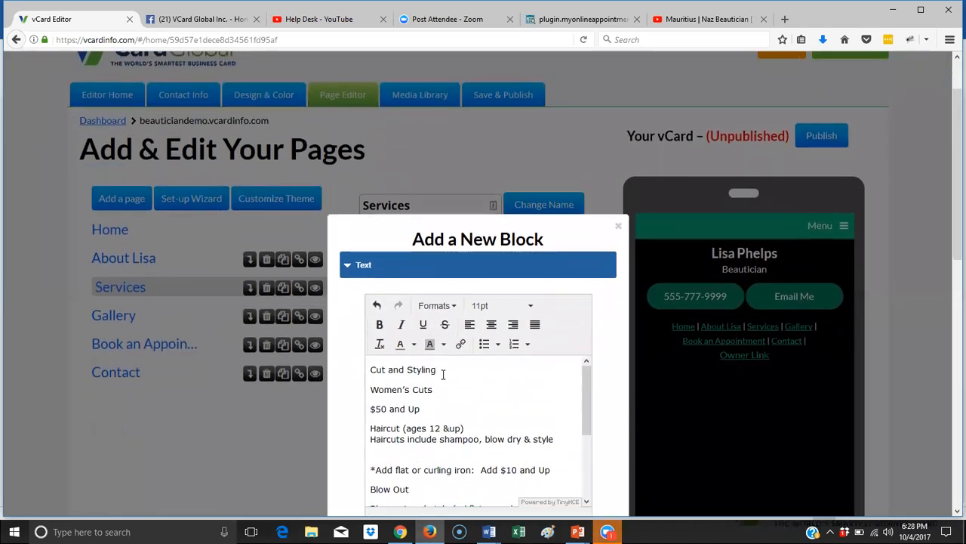
drag(444, 373, 367, 377)
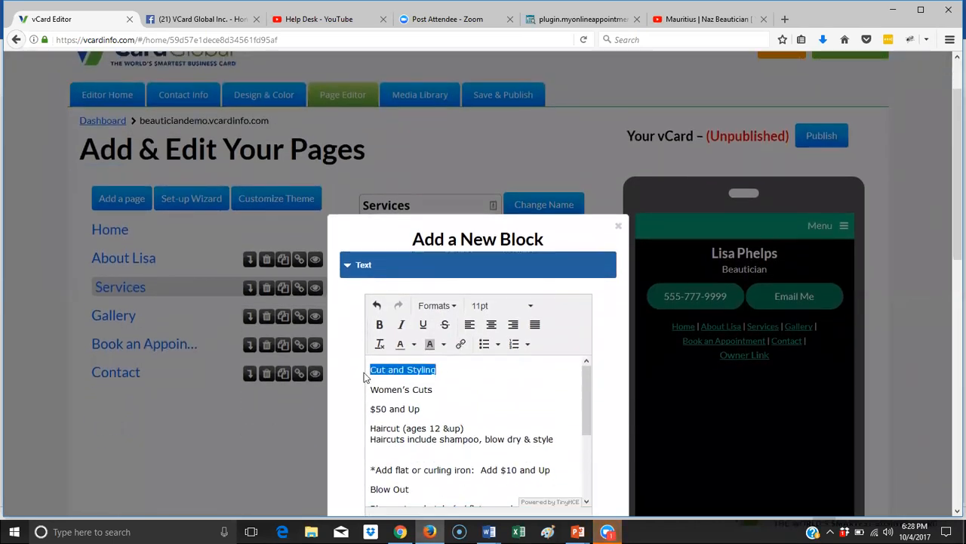
click(436, 305)
mouse_move(463, 335)
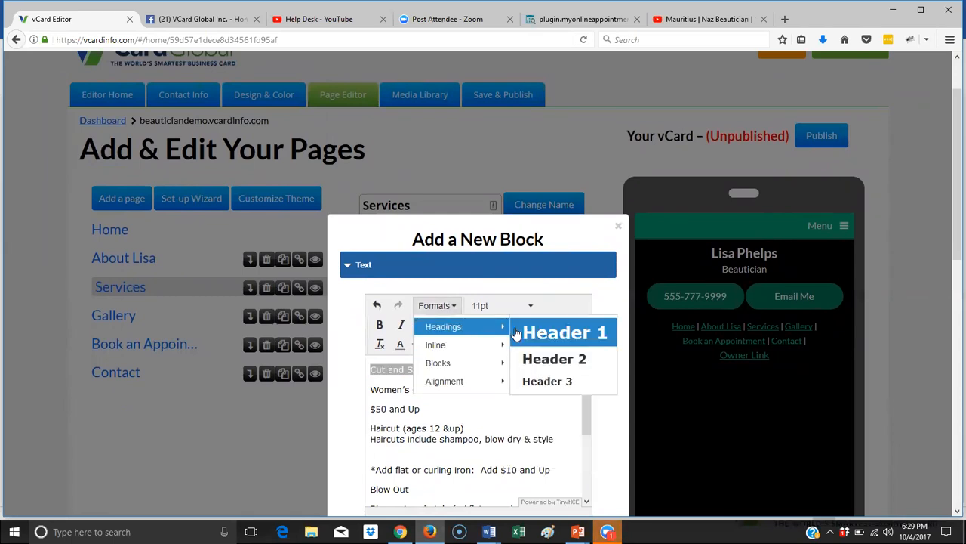
click(552, 359)
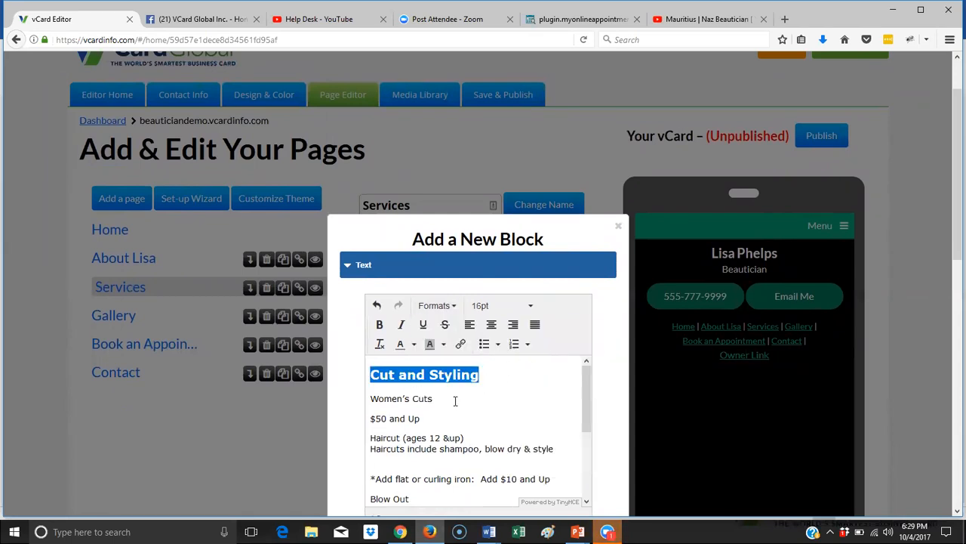
drag(454, 399, 363, 398)
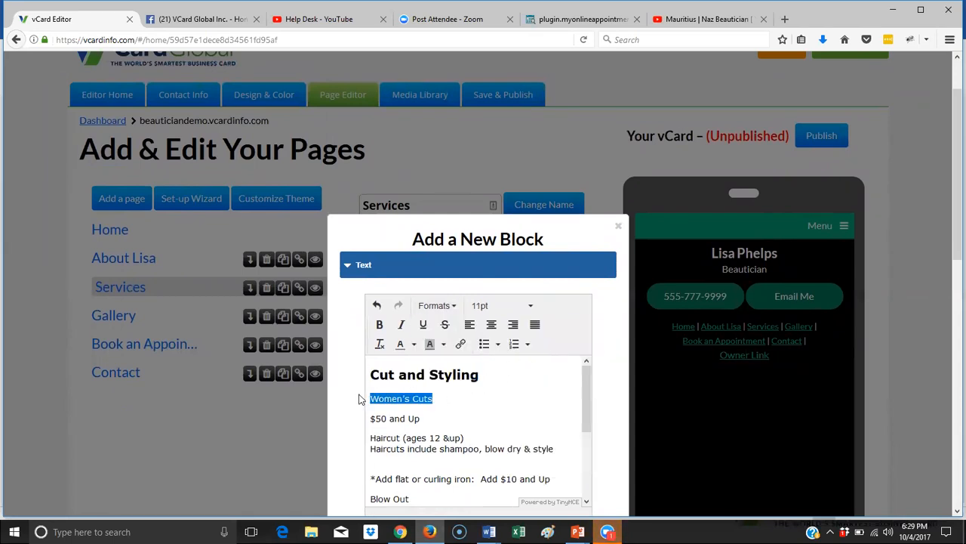
click(451, 309)
mouse_move(453, 329)
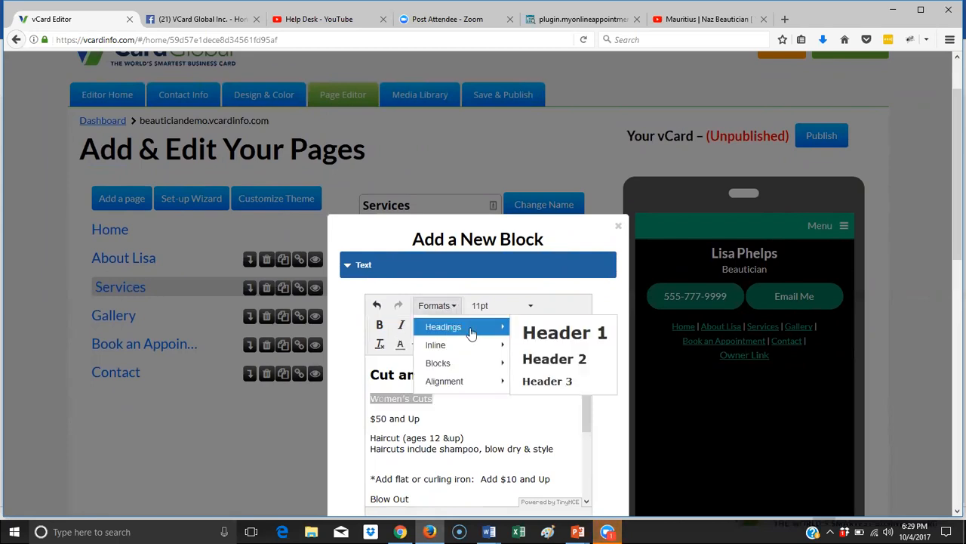
click(578, 361)
- Make Cut and Styling a Header 1 and Blow Out a Header 2
drag(481, 374, 365, 376)
click(432, 309)
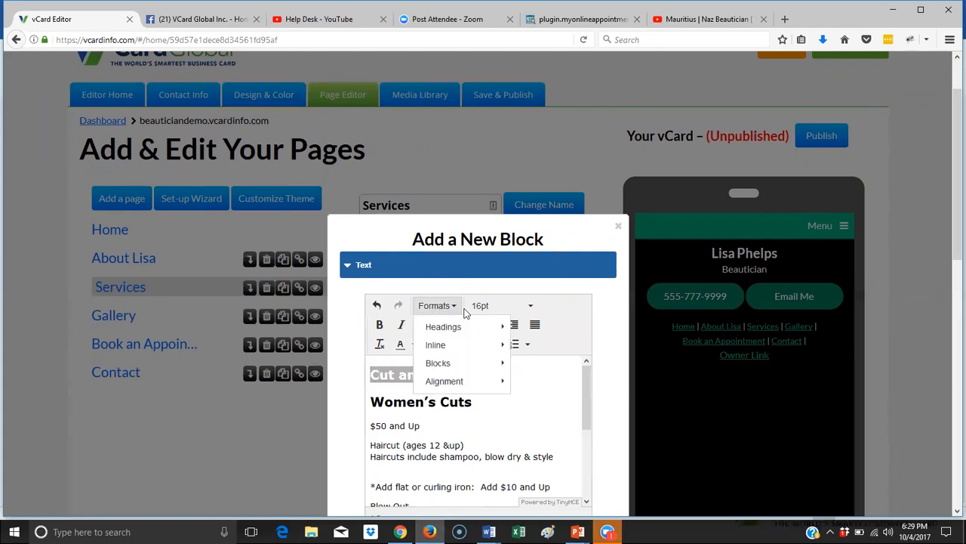
mouse_move(462, 328)
click(564, 332)
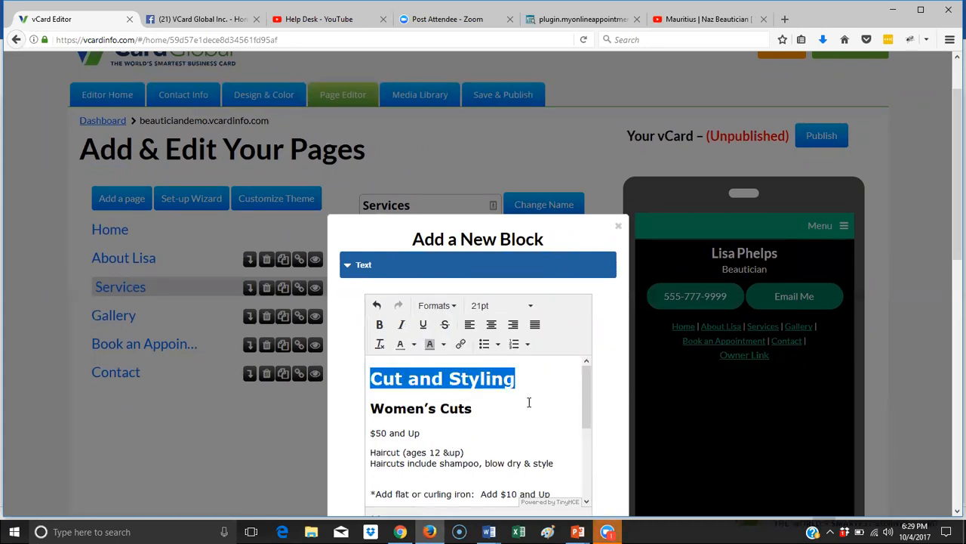
click(529, 402)
scroll(529, 400, down, 3)
scroll(530, 396, up, 2)
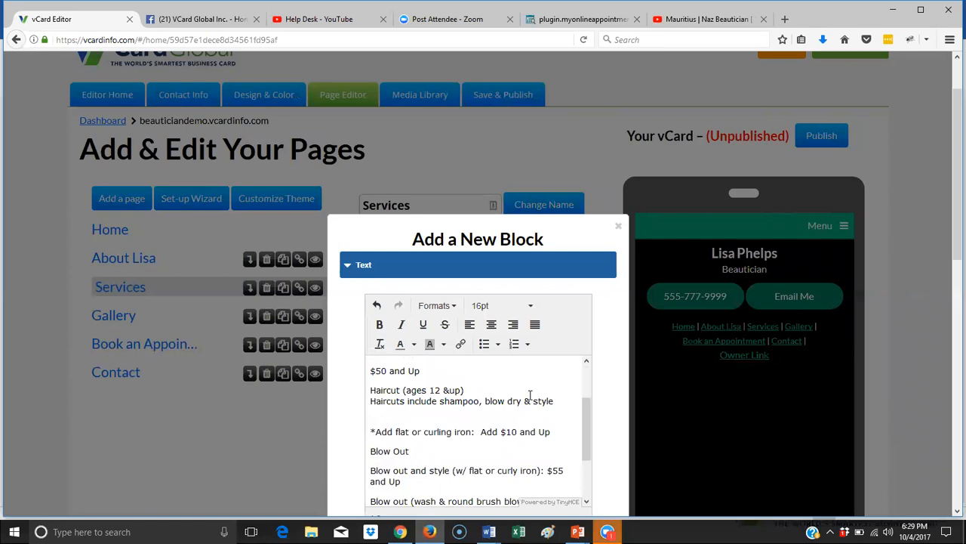
scroll(530, 392, up, 2)
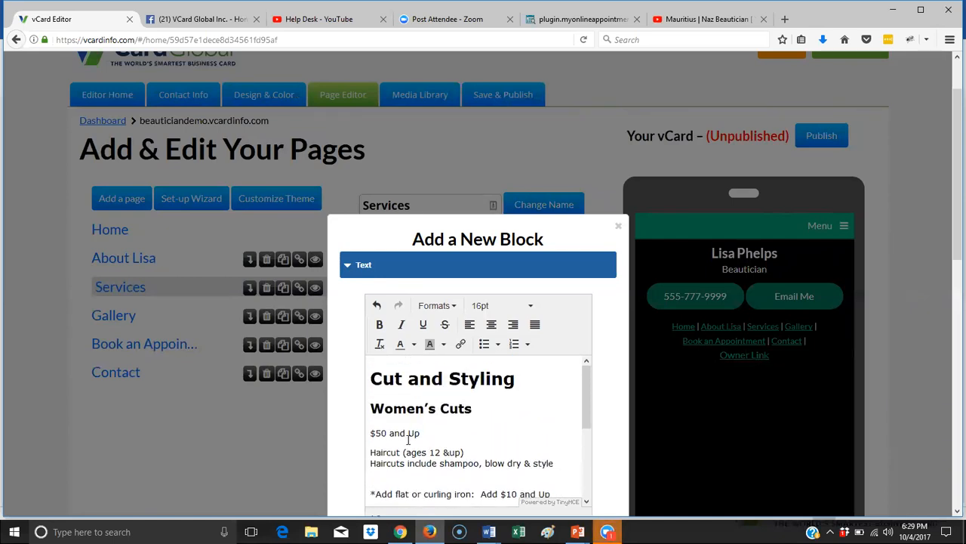
scroll(429, 442, down, 2)
drag(413, 444, 370, 444)
click(446, 305)
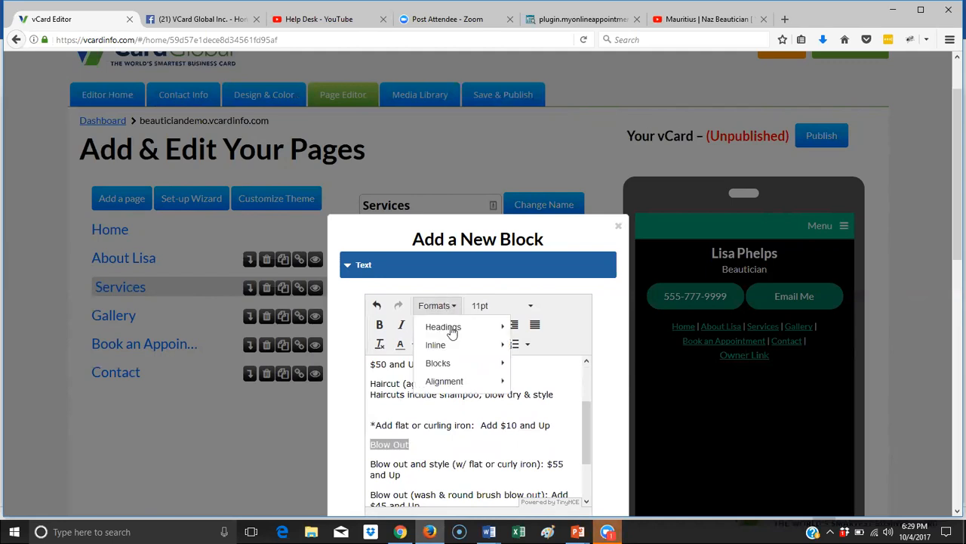
mouse_move(462, 329)
click(555, 360)
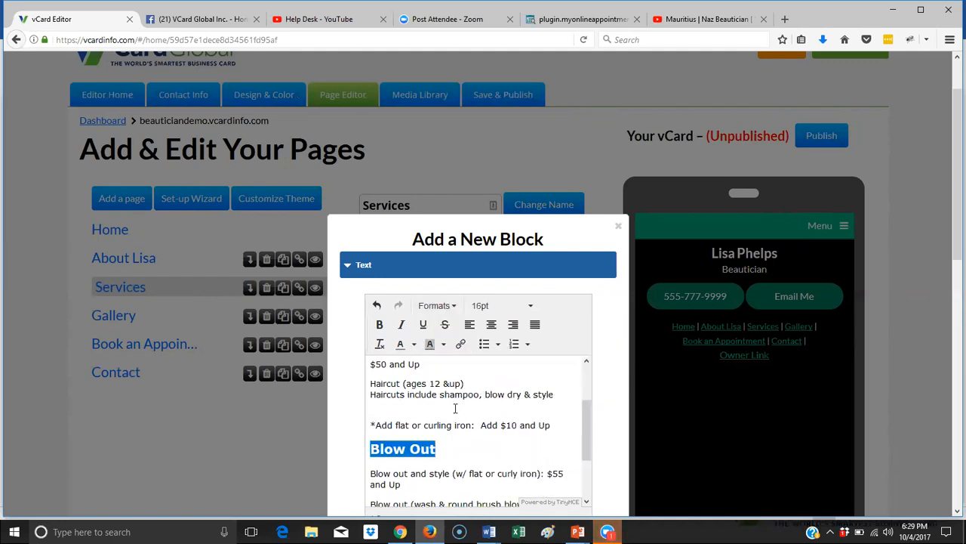
- Remove the blank line and leading spaces before the curling iron note and Men's Cuts
click(413, 414)
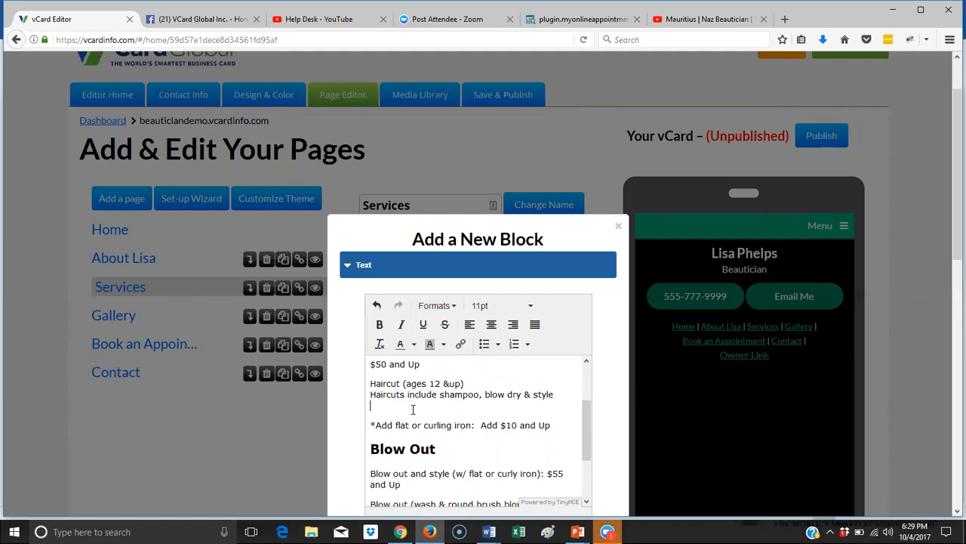
key(Delete)
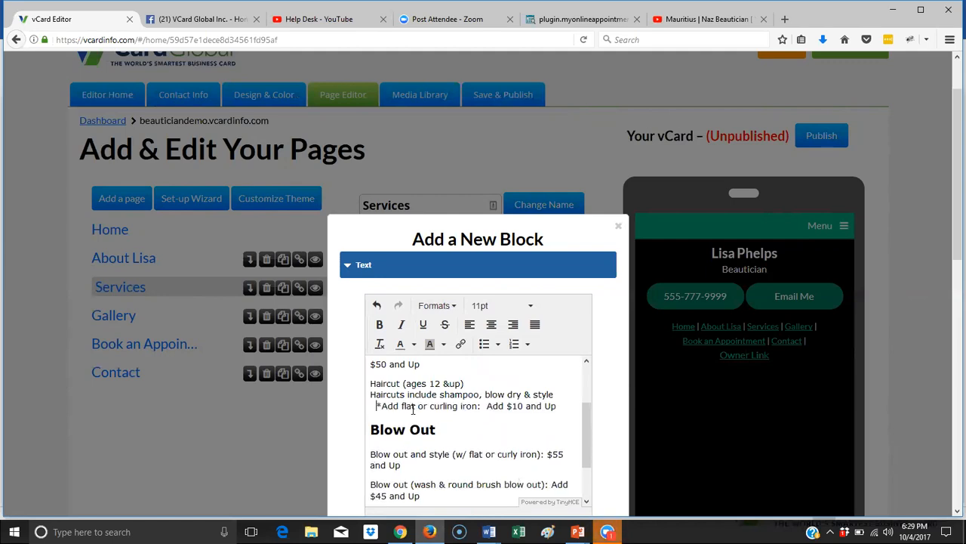
key(Delete)
key(Delete)
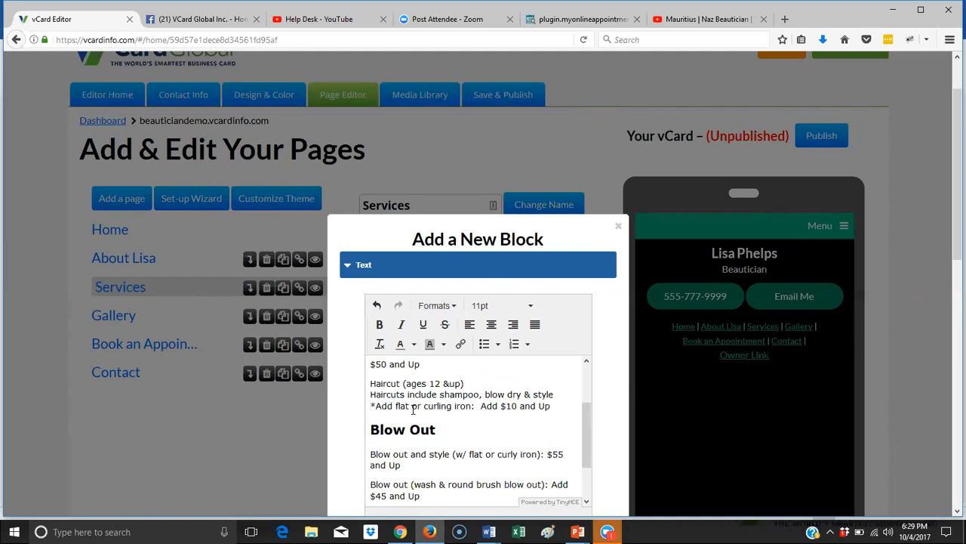
scroll(425, 404, down, 1)
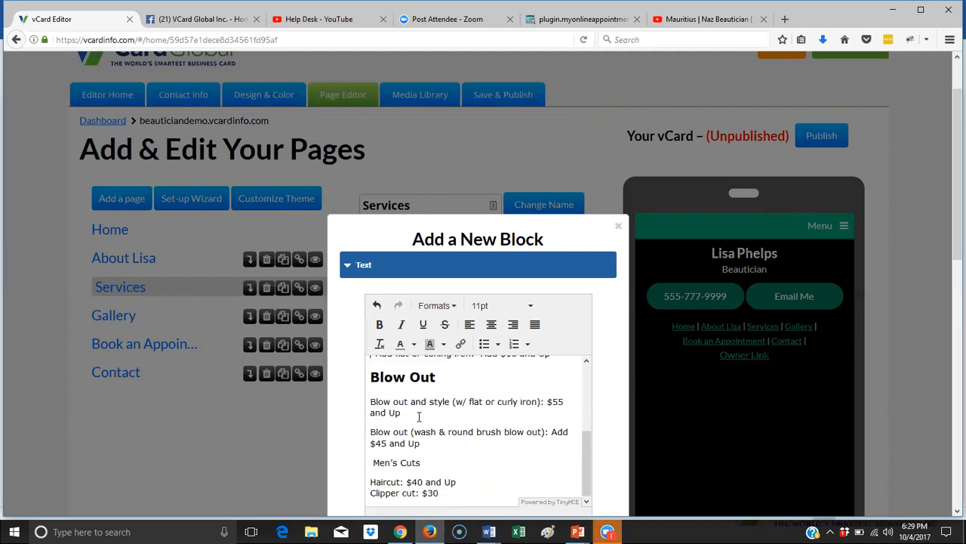
scroll(417, 422, down, 1)
drag(374, 396, 363, 400)
key(BackSpace)
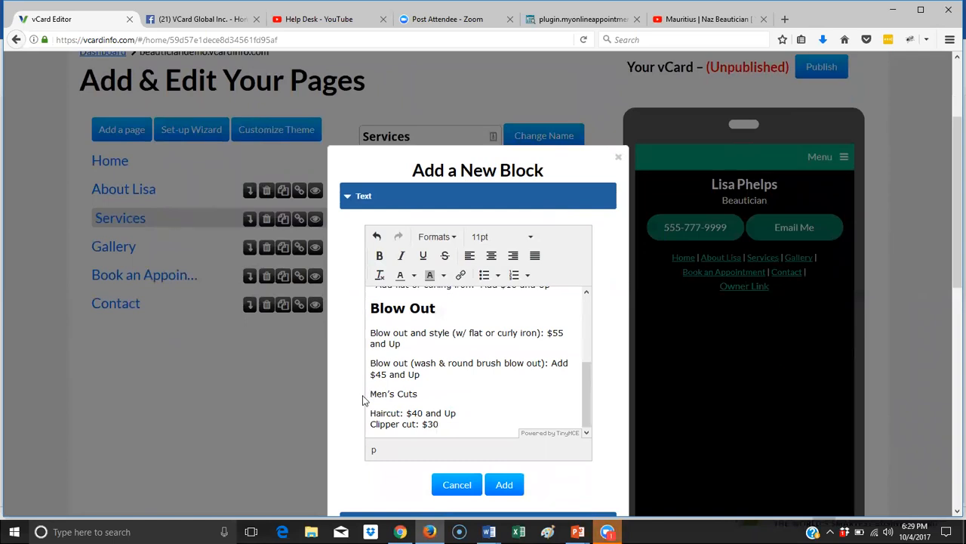
- Format the Men's Cuts line as a Header 2
drag(445, 395, 369, 395)
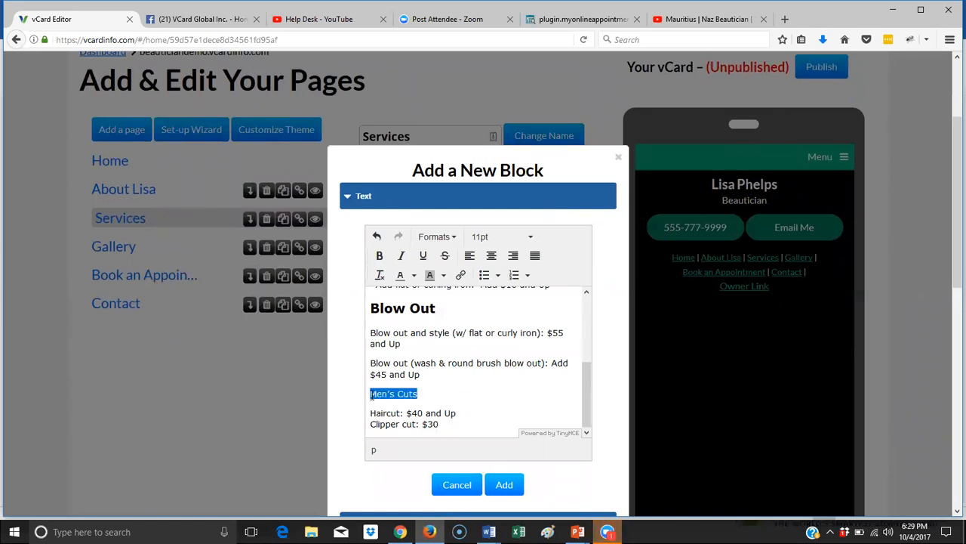
click(438, 237)
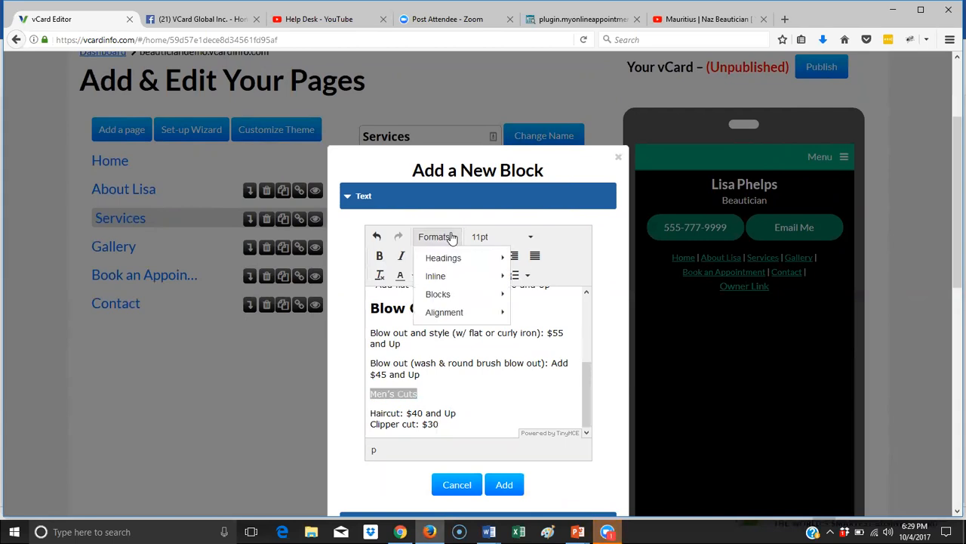
mouse_move(457, 261)
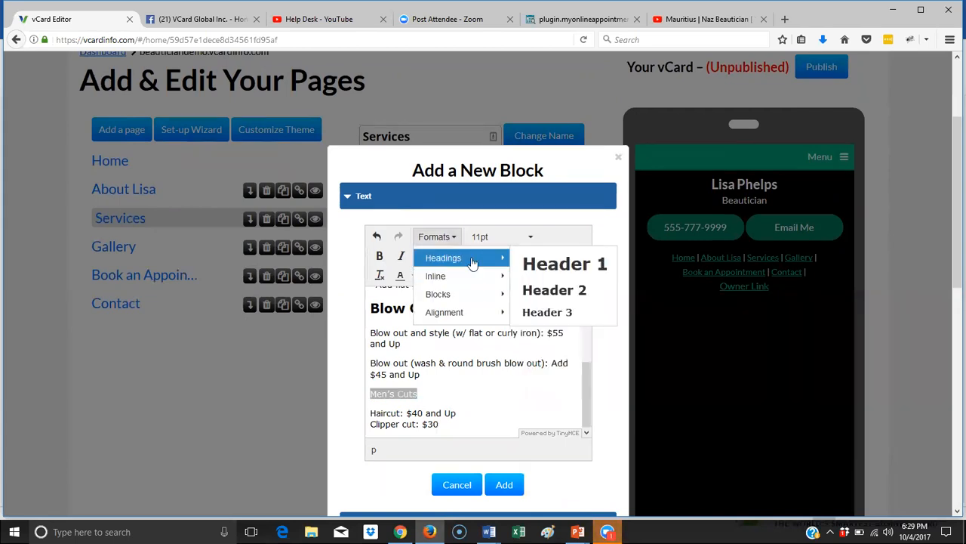
click(573, 290)
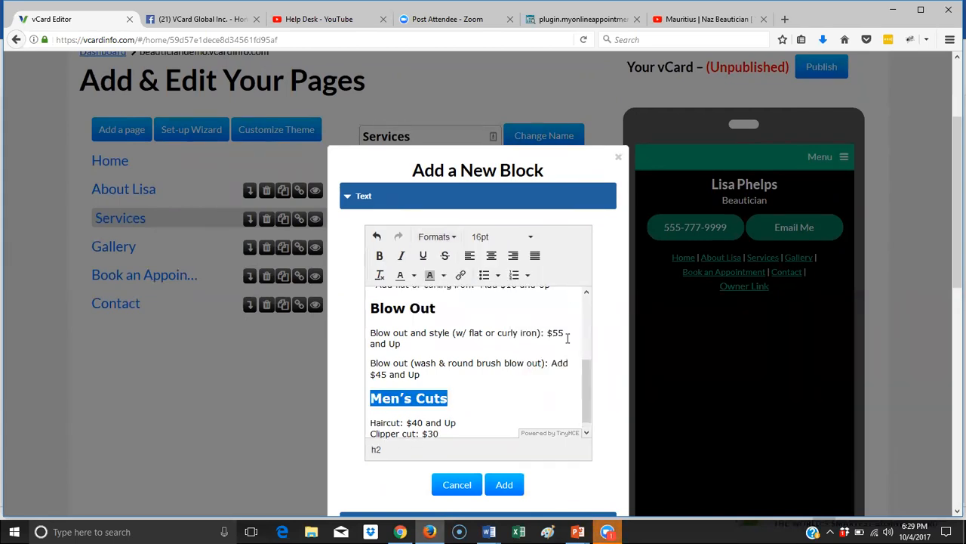
scroll(470, 410, down, 3)
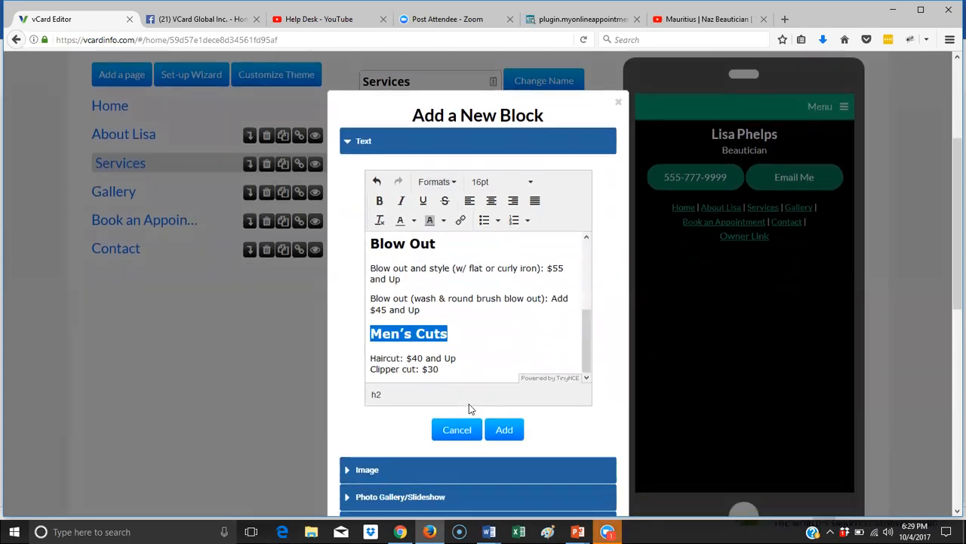
click(437, 337)
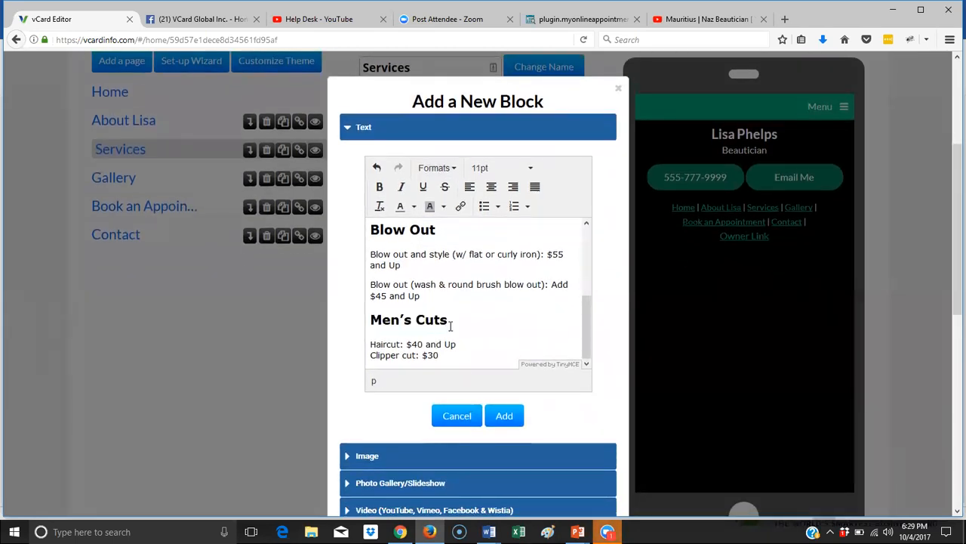
- Insert the Cut and Styling price list block on the Services page and reopen it for editing
click(504, 416)
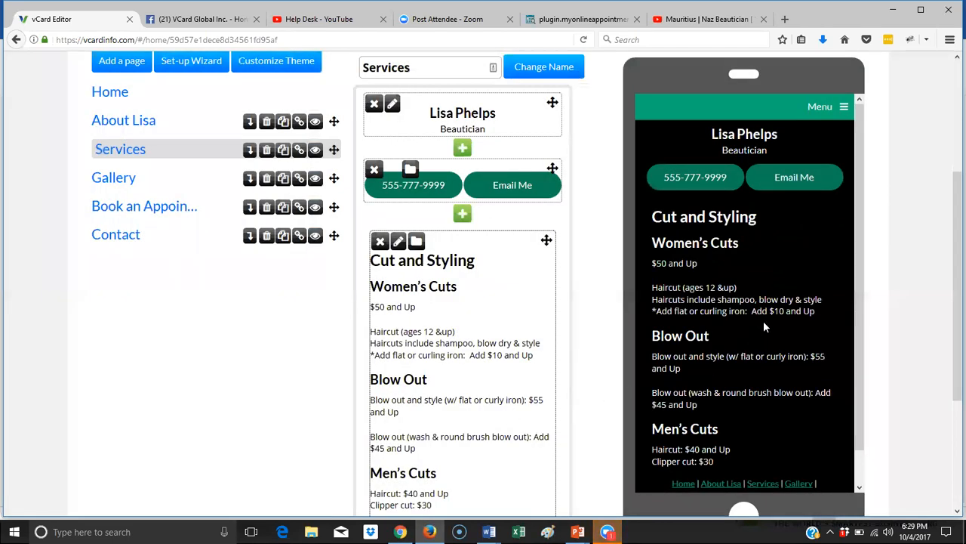
scroll(763, 320, down, 1)
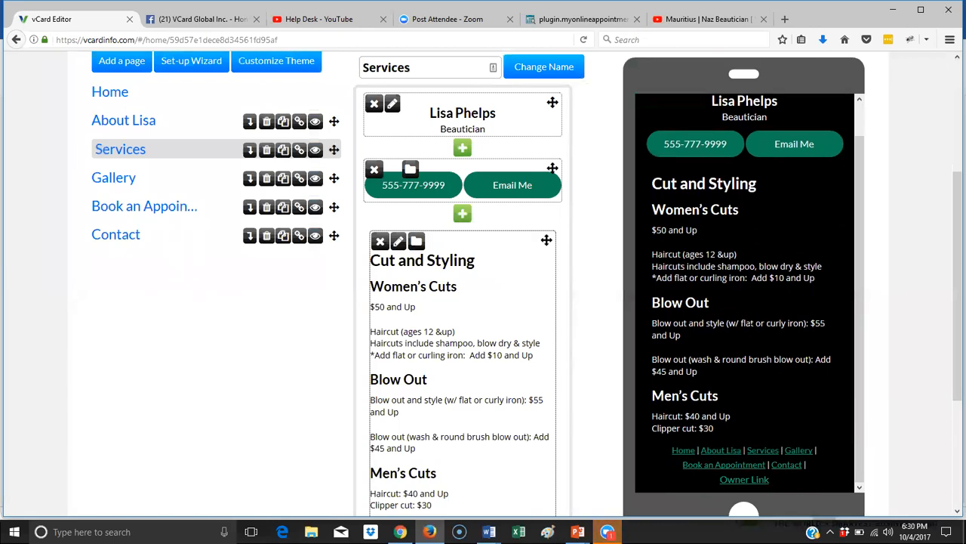
click(398, 243)
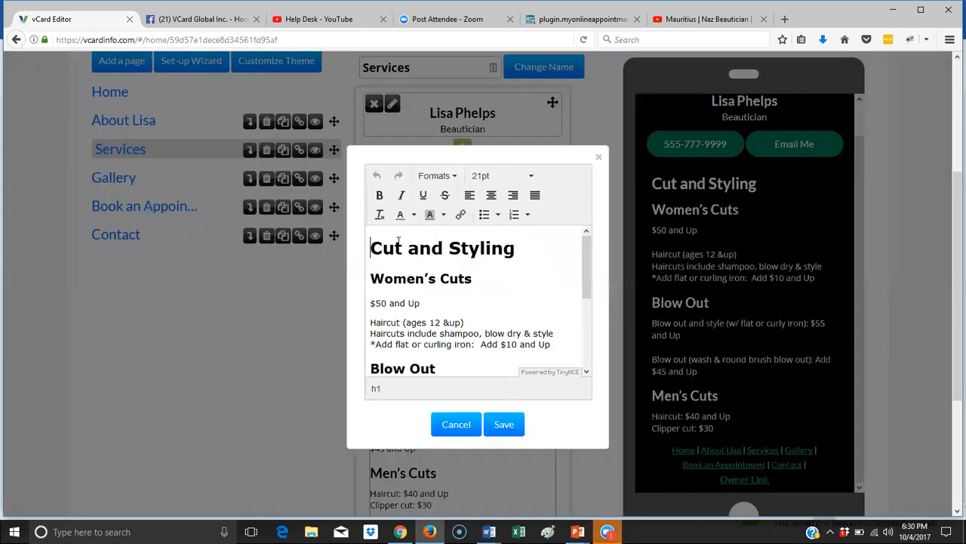
- Sample the card's dark green #053F2B with Firefox's eyedropper
drag(473, 279, 370, 288)
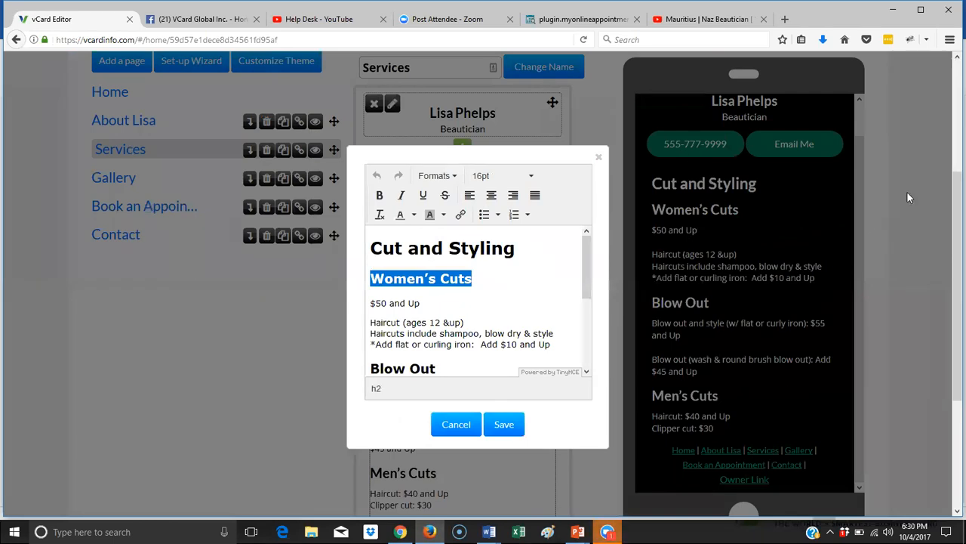
click(949, 39)
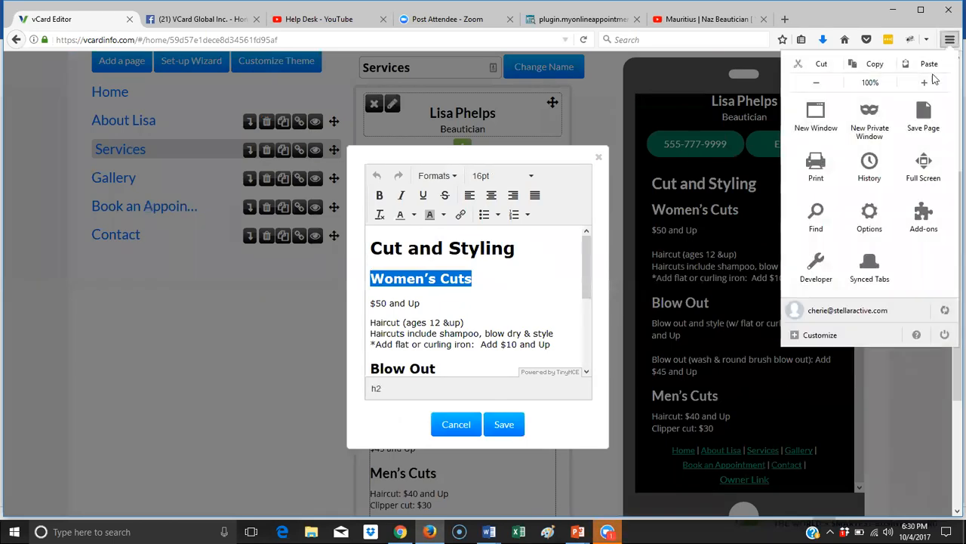
click(819, 270)
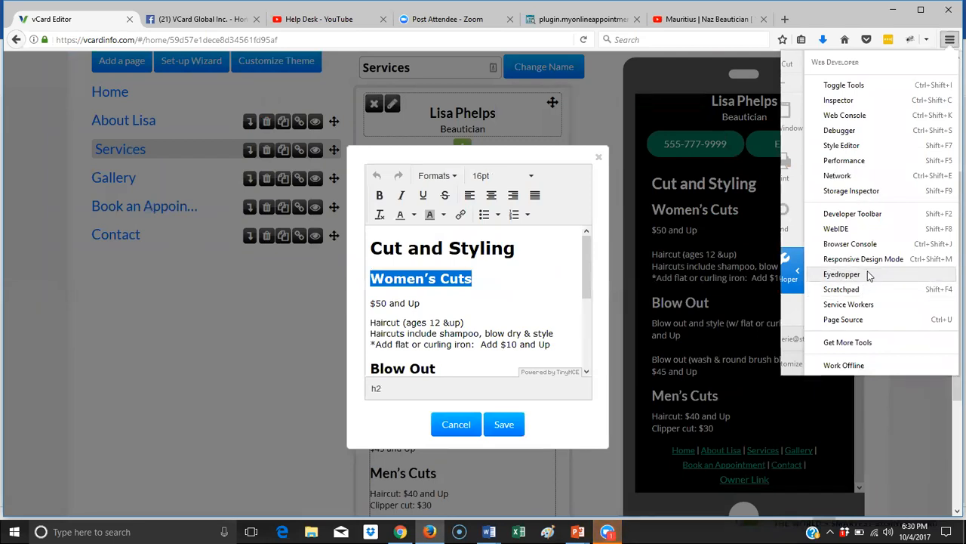
click(841, 274)
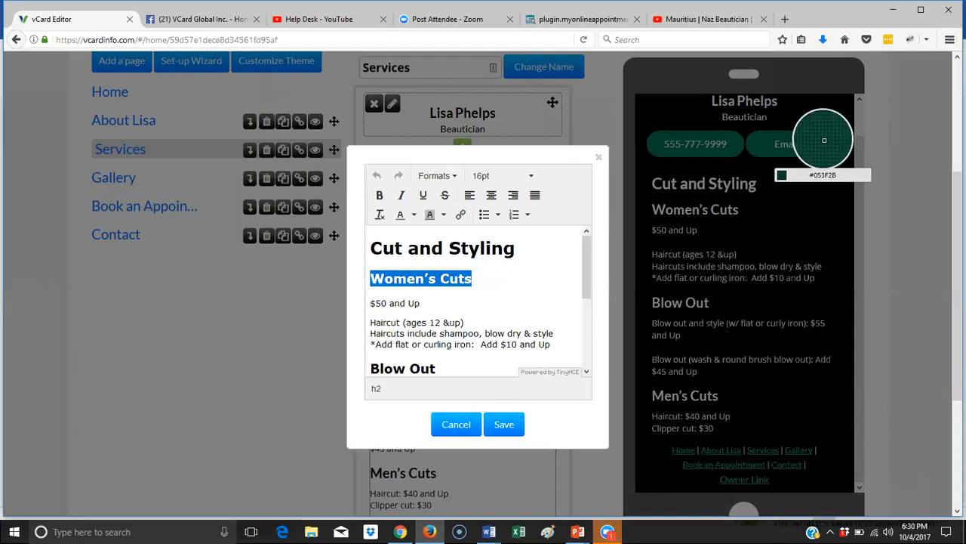
click(824, 140)
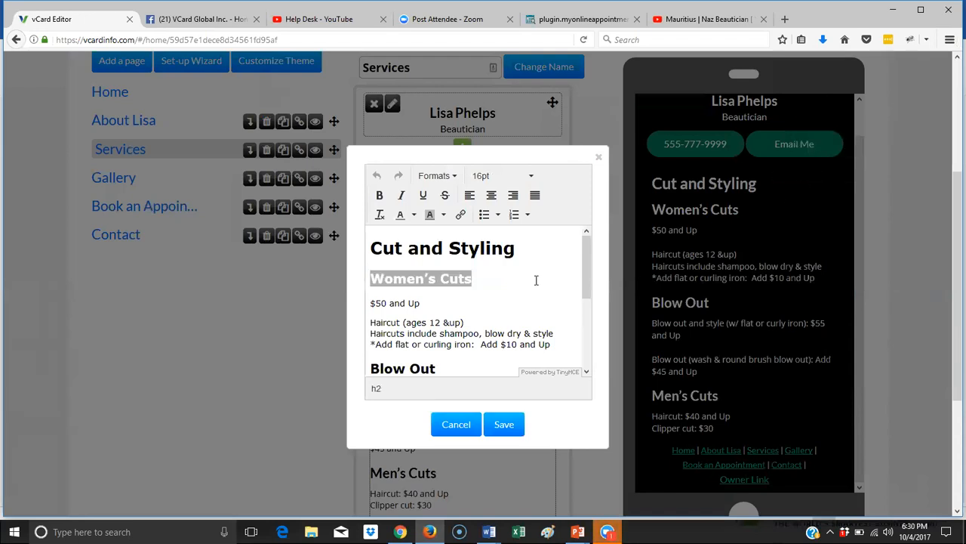
- Colour the Women's Cuts heading custom dark green 053F2B
click(473, 279)
drag(473, 279, 365, 287)
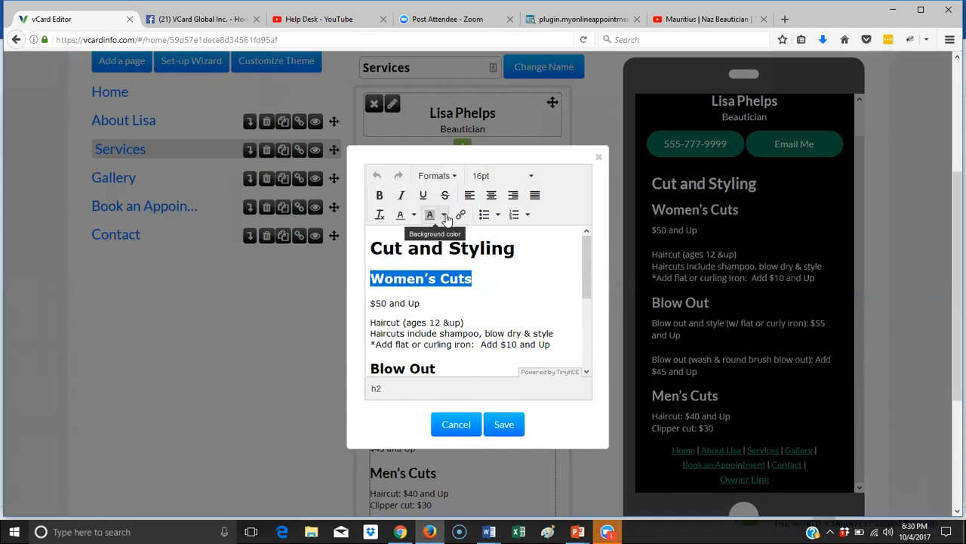
click(415, 215)
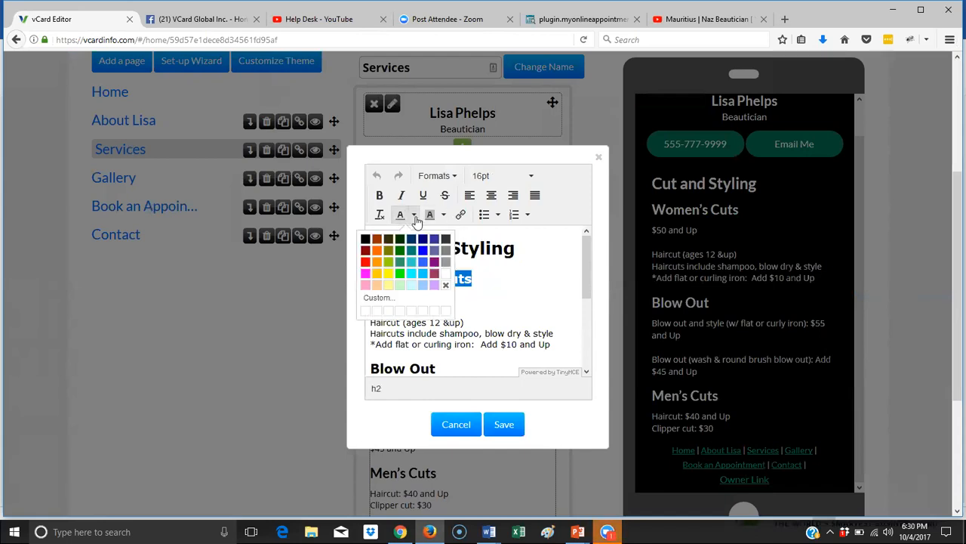
click(379, 298)
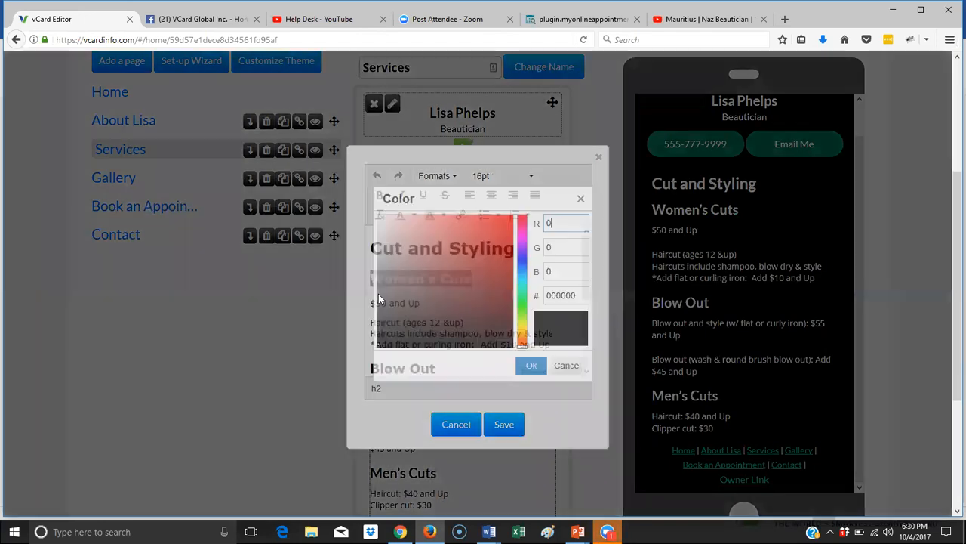
drag(580, 295, 542, 296)
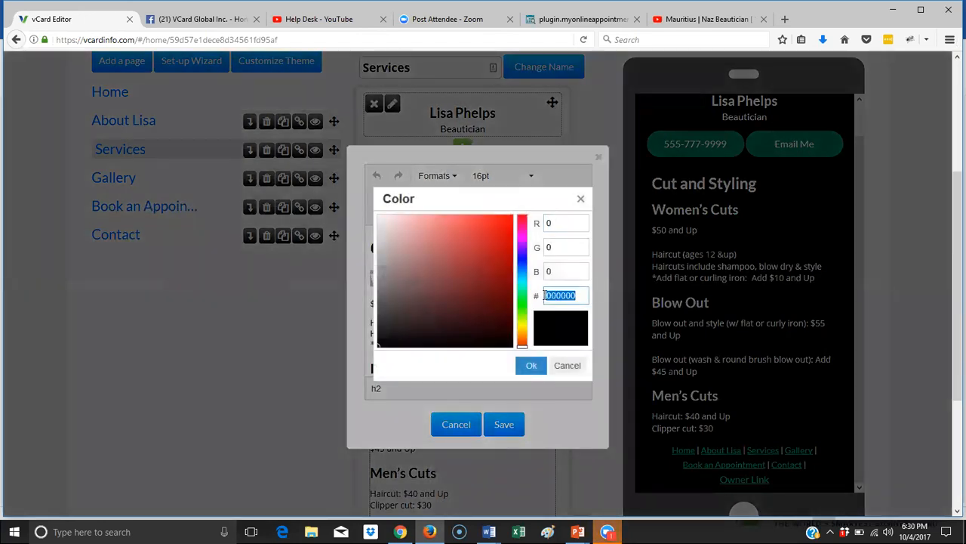
right_click(544, 295)
click(586, 348)
key(BackSpace)
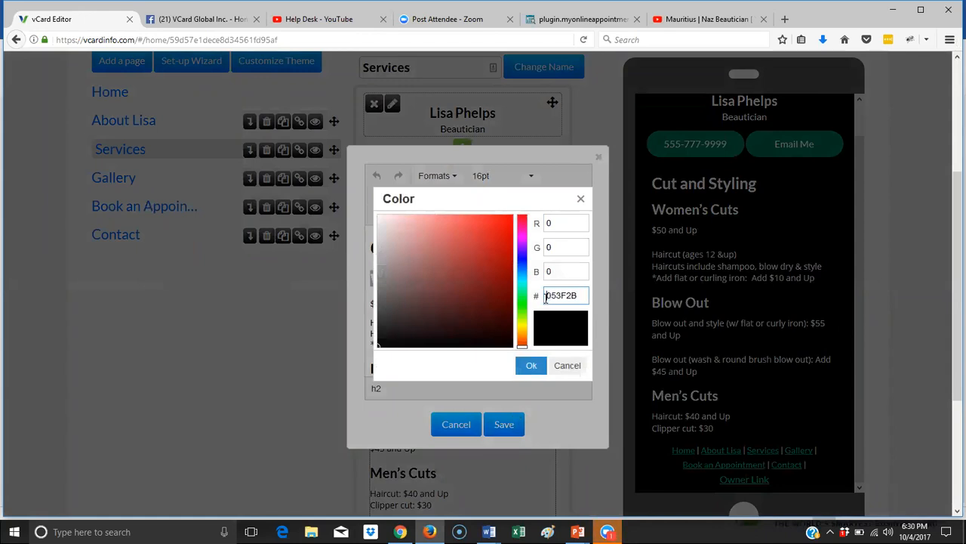
click(537, 365)
click(532, 318)
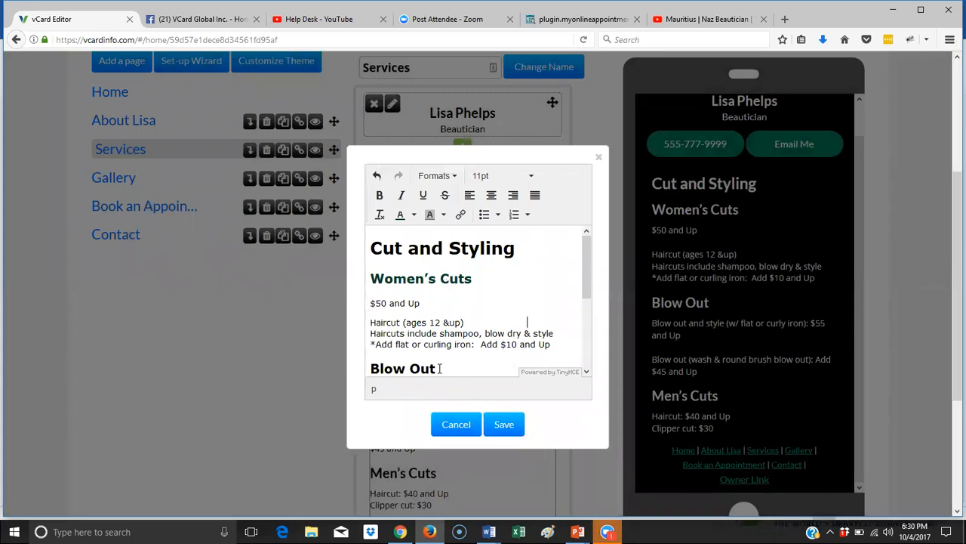
- Give Blow Out and Men's Cuts the same dark green and save the text
drag(441, 368, 362, 371)
click(401, 217)
scroll(465, 319, down, 3)
drag(449, 327, 368, 334)
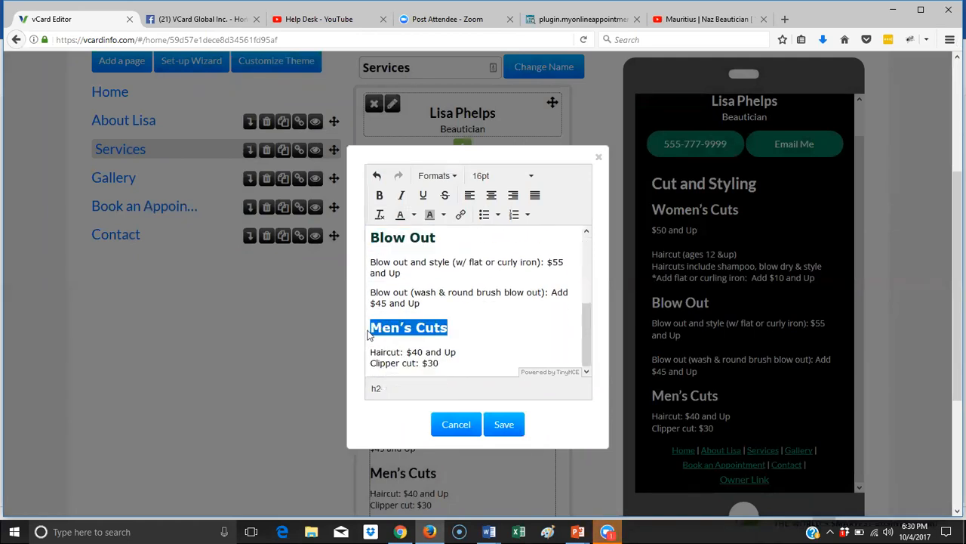
click(401, 214)
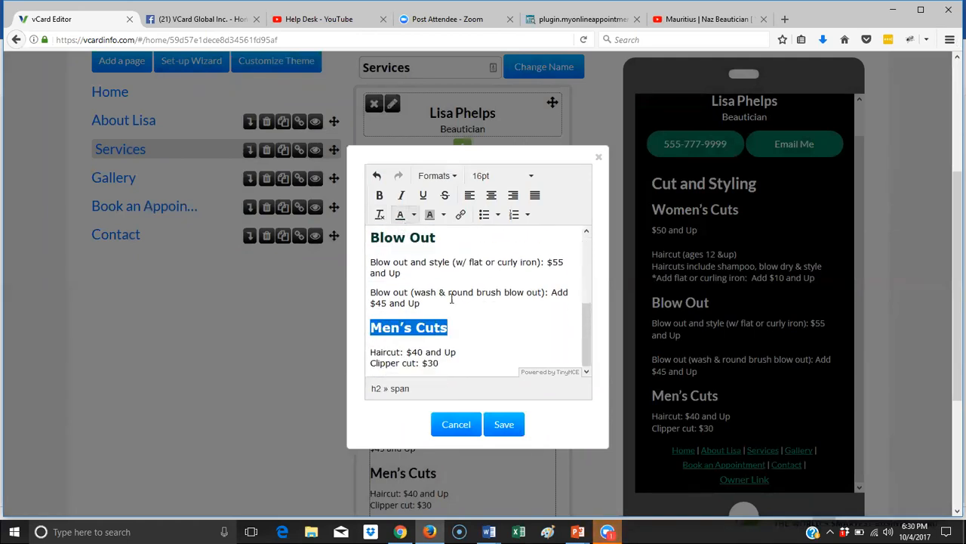
click(504, 425)
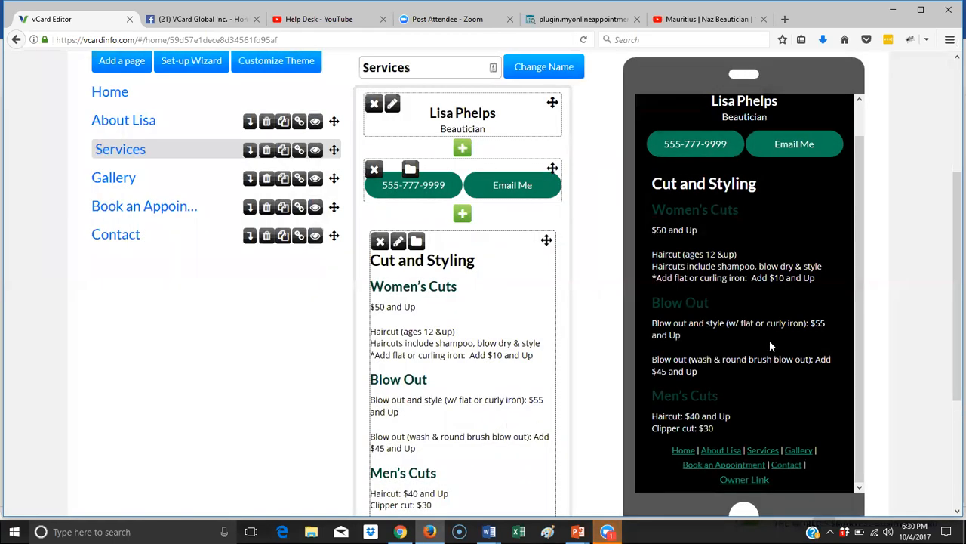
- Copy the footer link green #0BAD68 from the phone preview using Firefox's eyedropper
scroll(771, 345, down, 2)
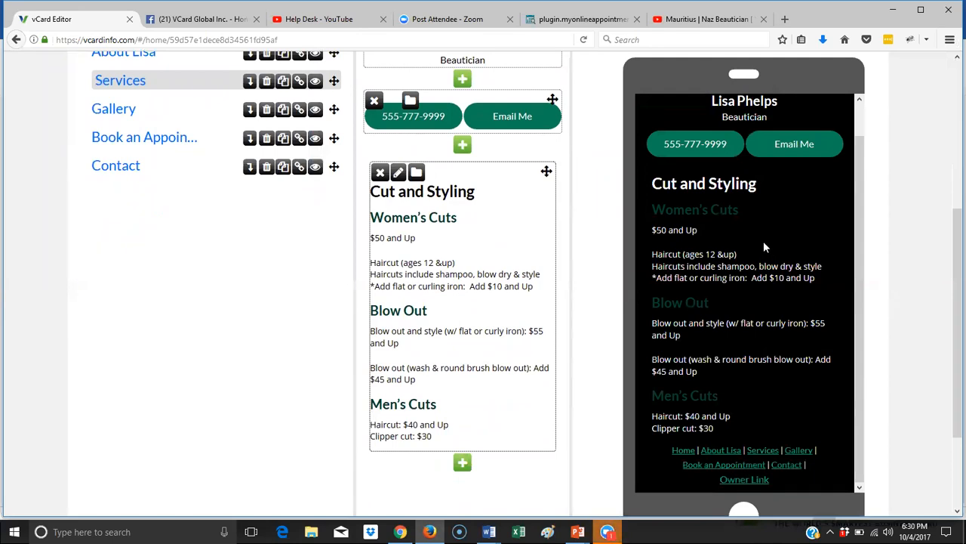
scroll(763, 238, down, 4)
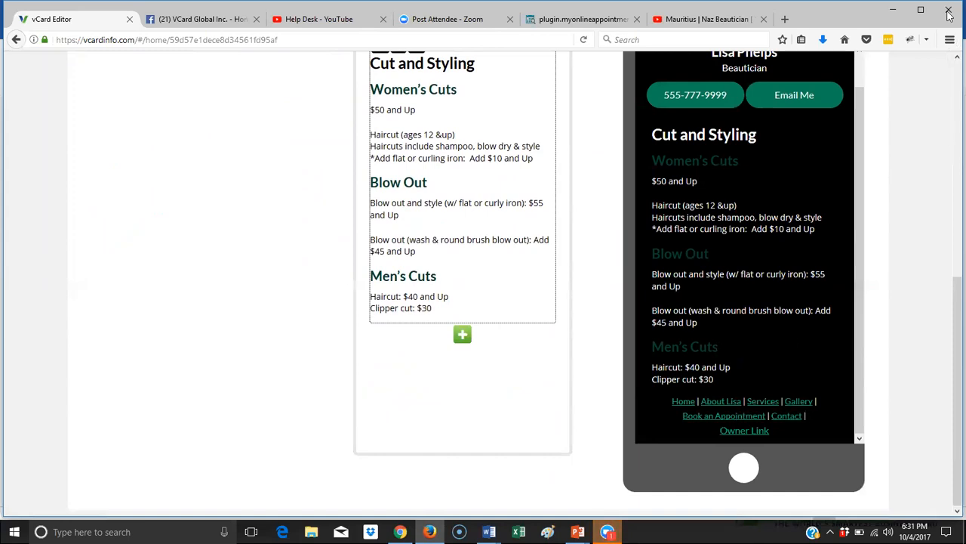
click(950, 42)
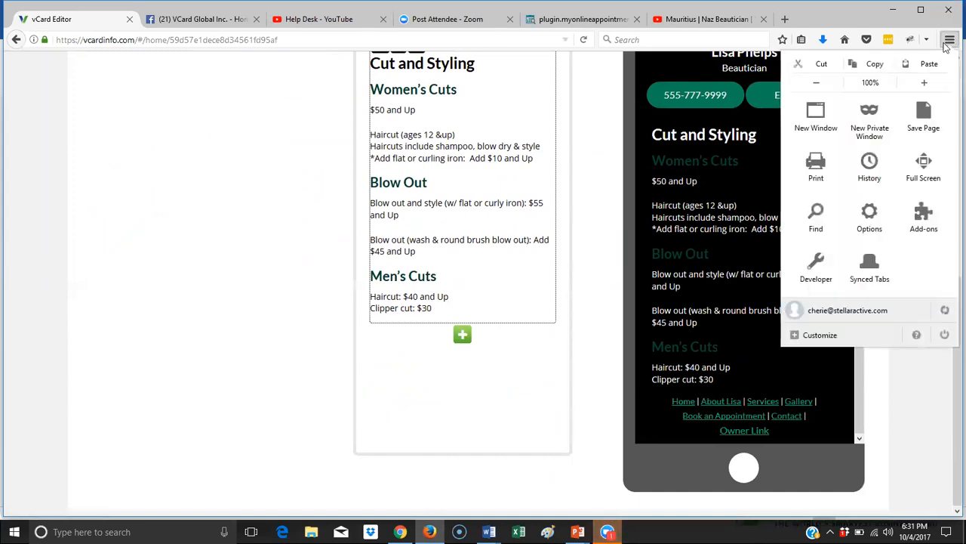
click(821, 271)
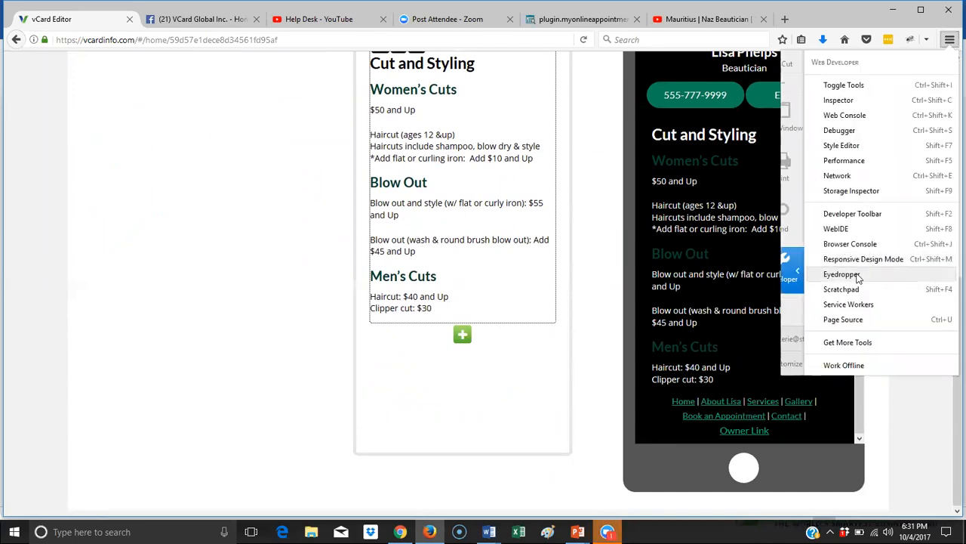
click(855, 275)
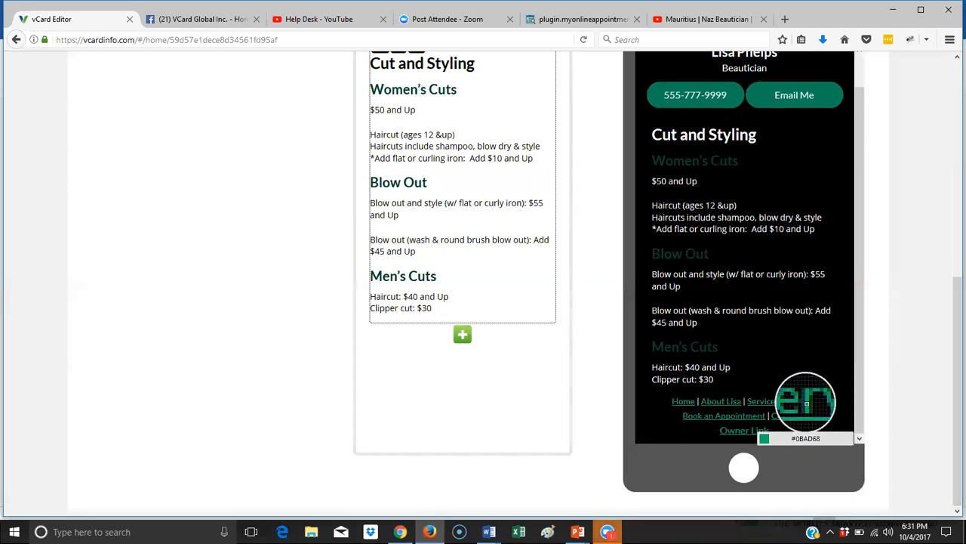
click(805, 402)
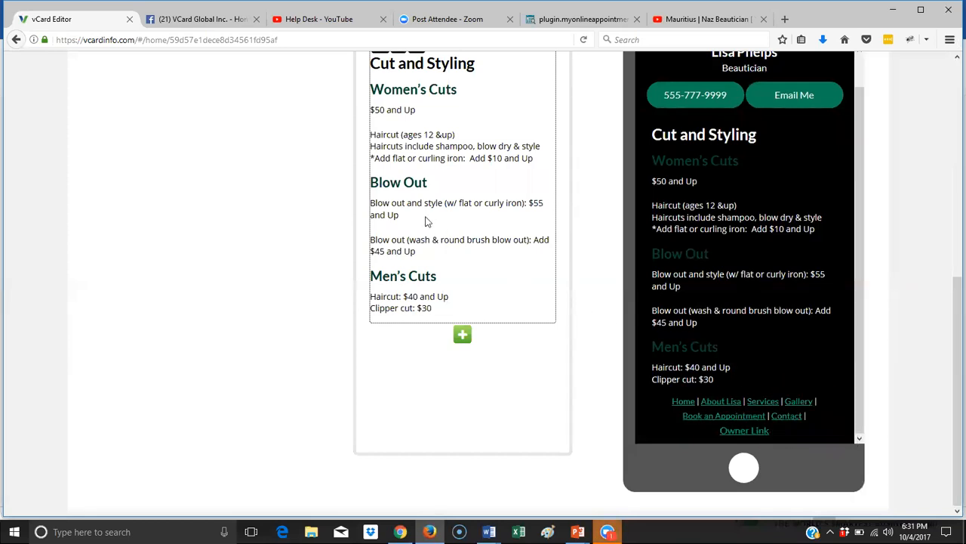
scroll(456, 189, up, 3)
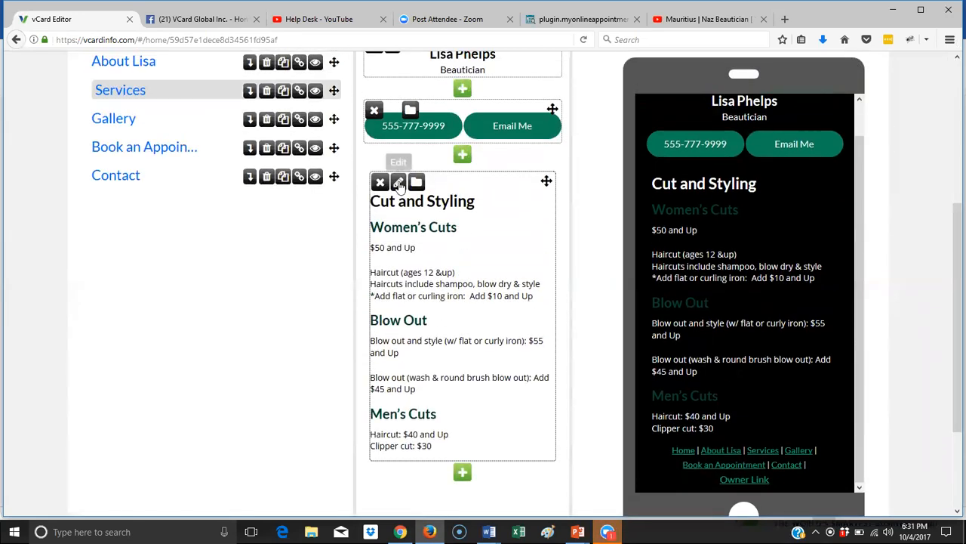
- Recolour the Women's Cuts heading to custom green 0BAD68
click(523, 209)
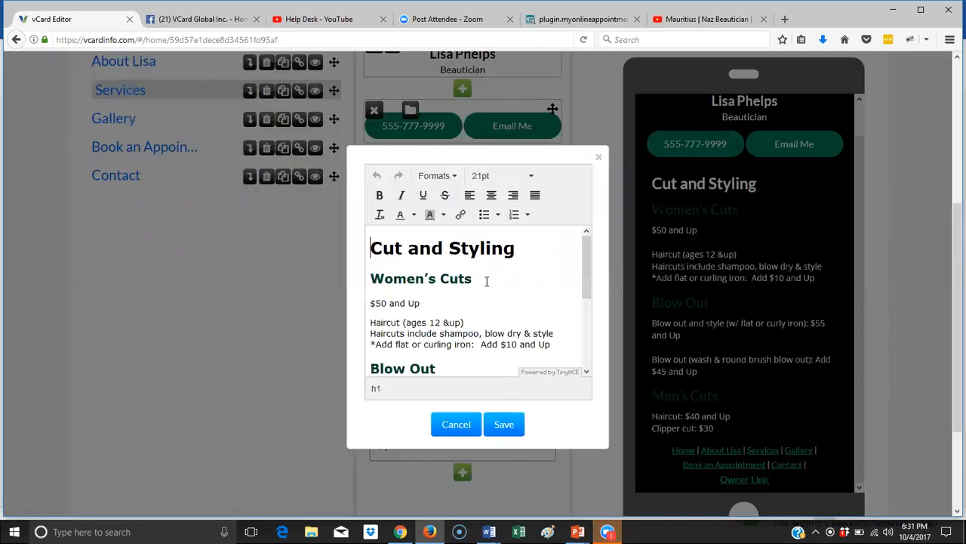
drag(475, 280, 375, 278)
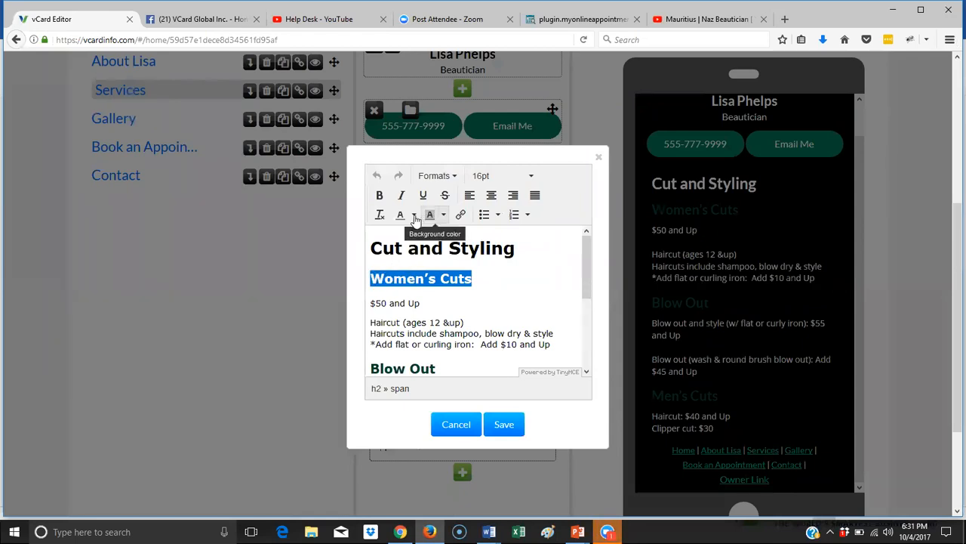
click(414, 218)
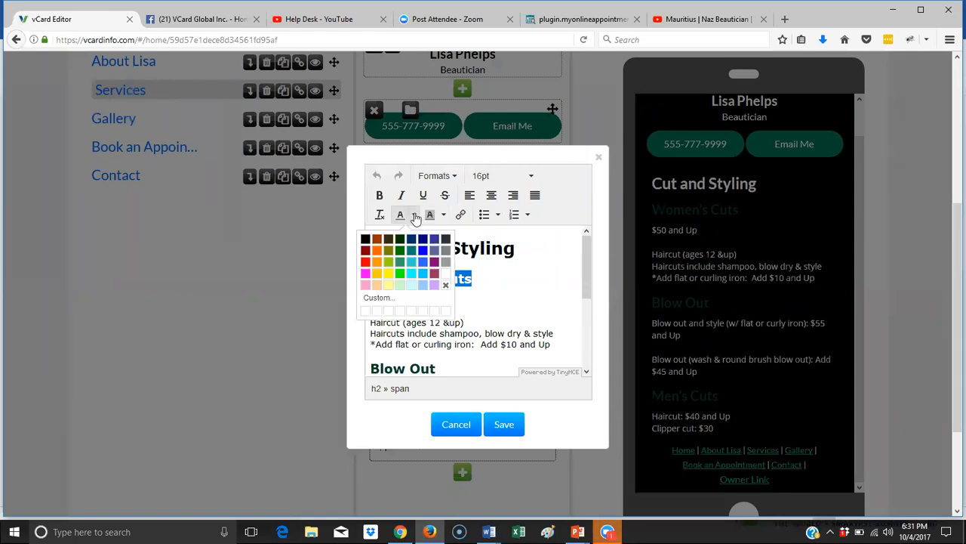
click(420, 296)
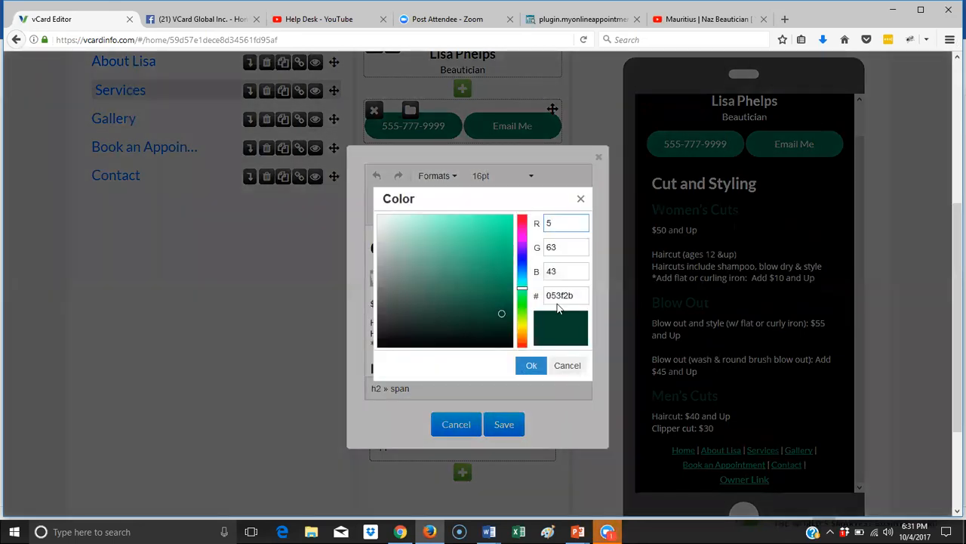
drag(576, 297, 527, 306)
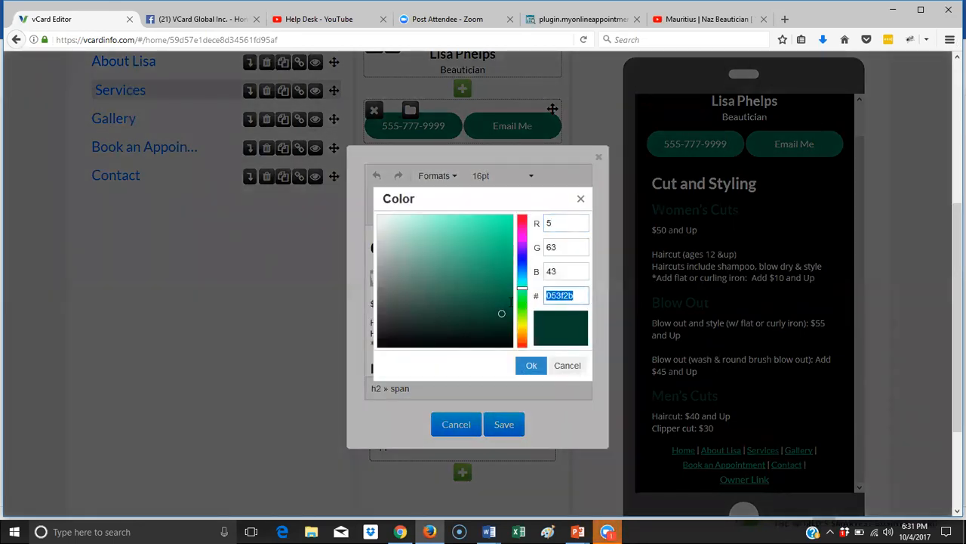
text(#0BAD68)
click(549, 295)
key(BackSpace)
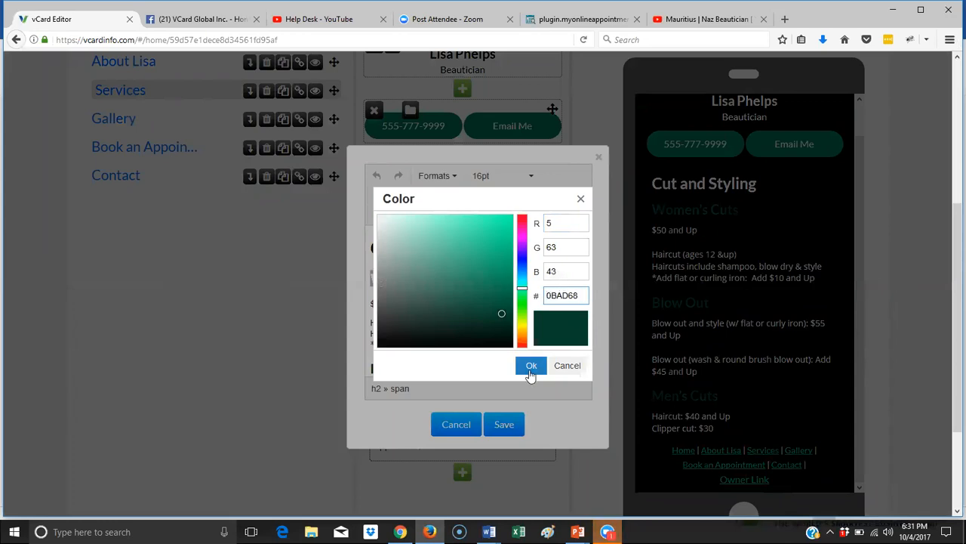
click(531, 366)
- Apply the green to Blow Out and Men's Cuts and save the Services text
drag(439, 368, 349, 370)
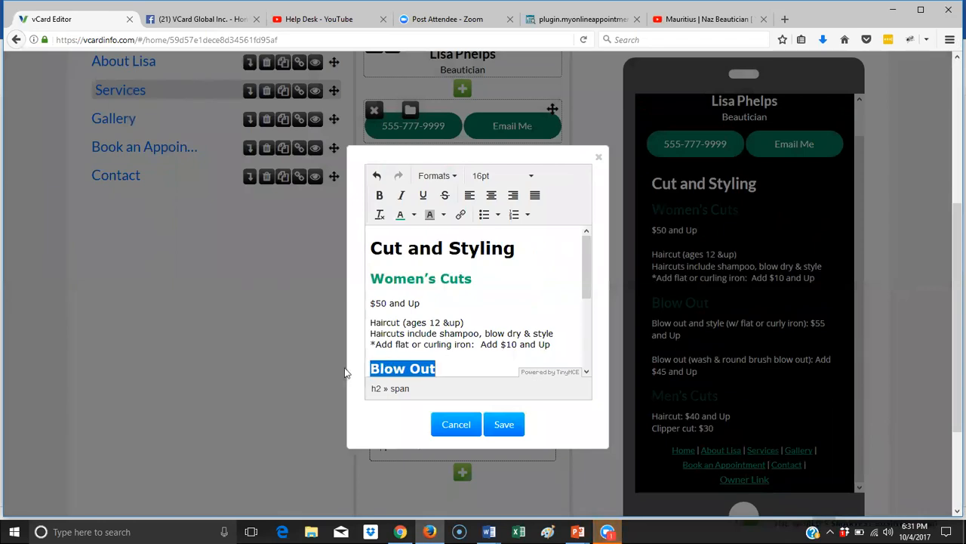
scroll(468, 283, down, 3)
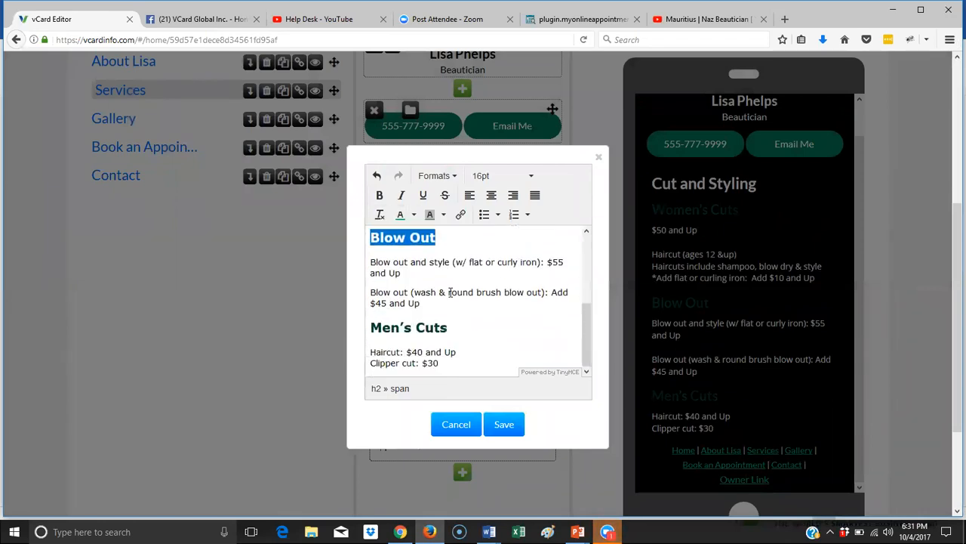
drag(448, 326, 369, 328)
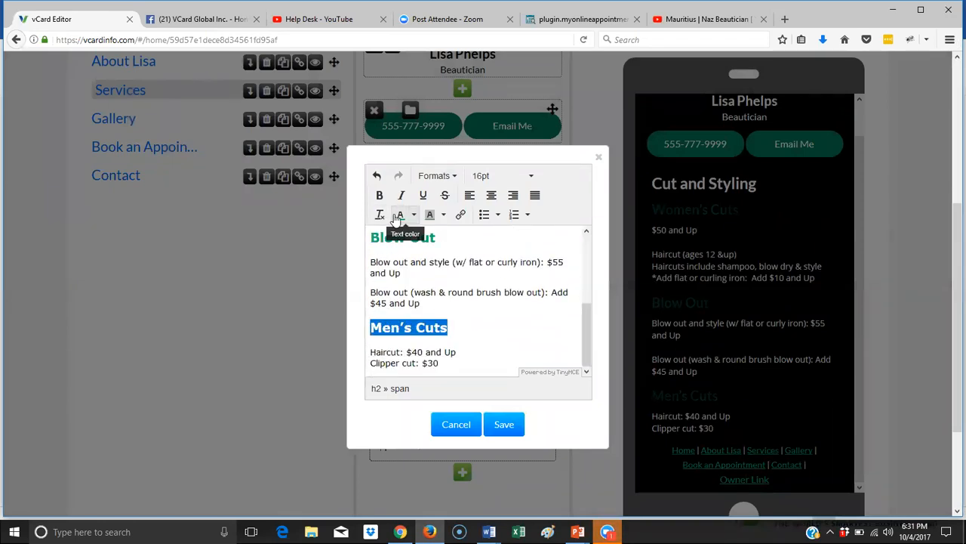
click(504, 424)
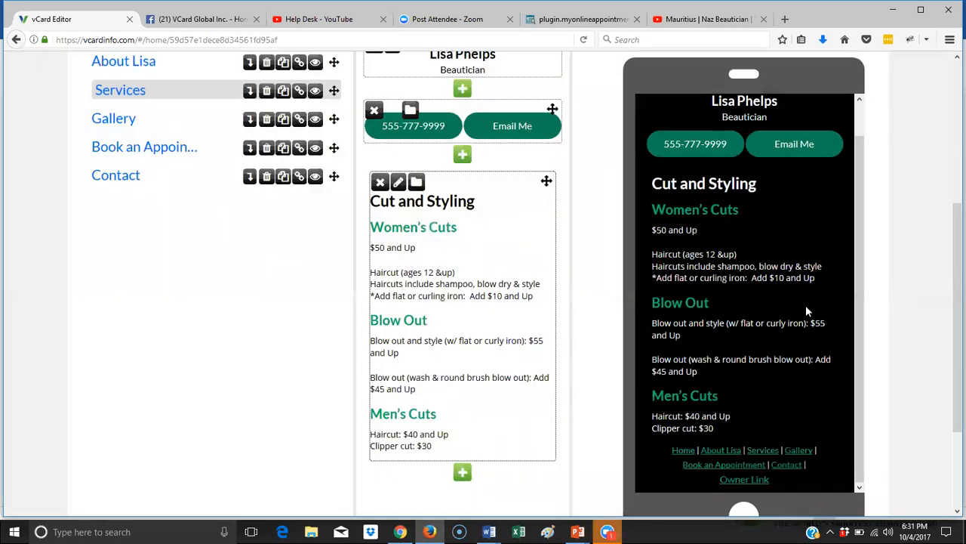
- Add an image block with the uploaded salon interior photo salon-1923165_960_720
click(463, 154)
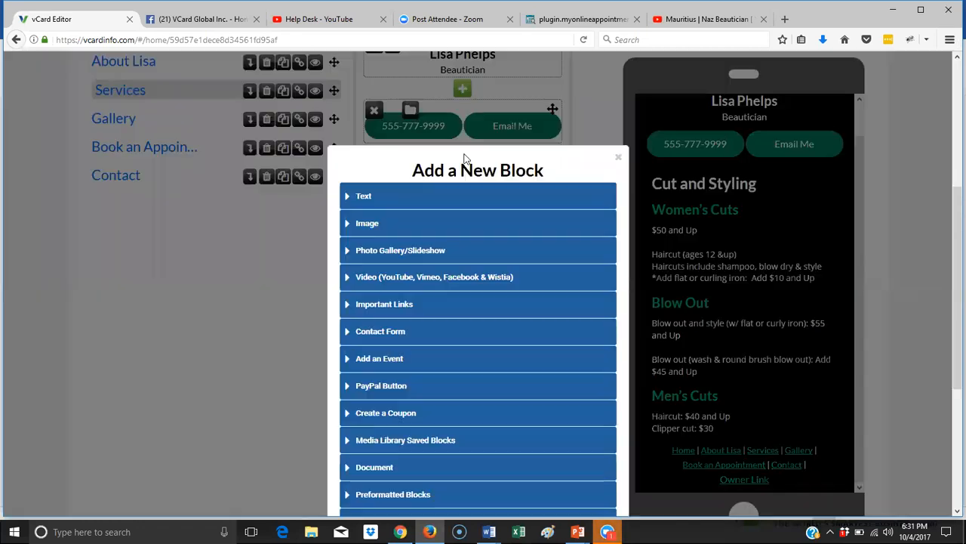
click(366, 223)
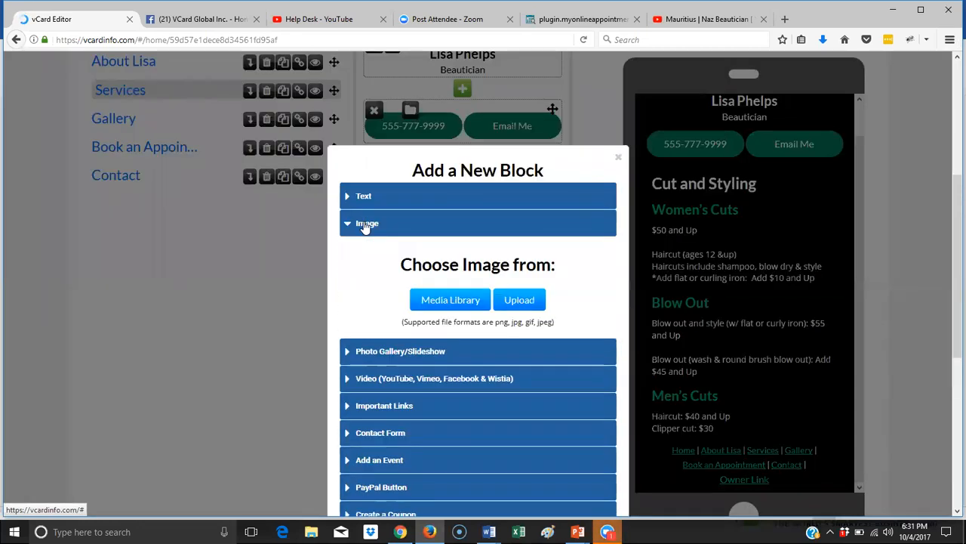
click(524, 303)
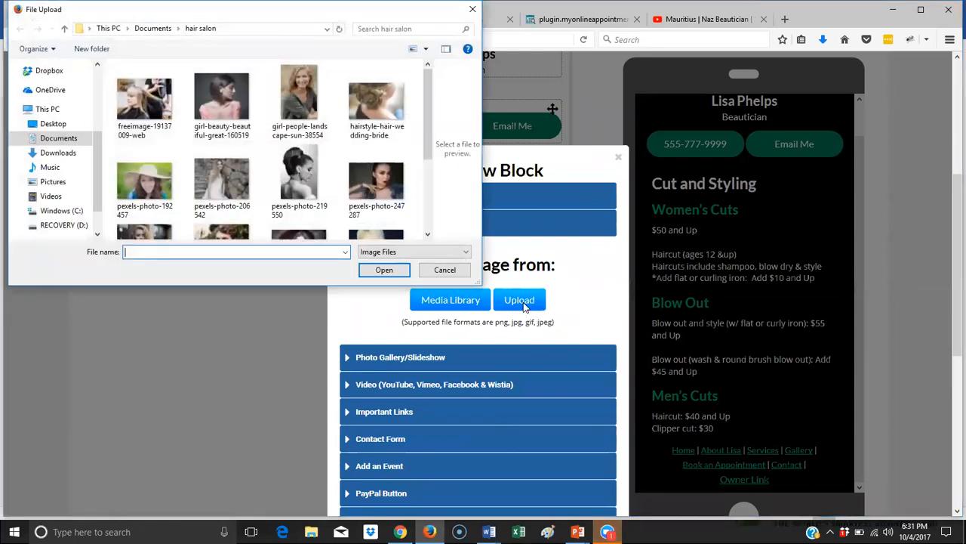
drag(427, 95, 424, 181)
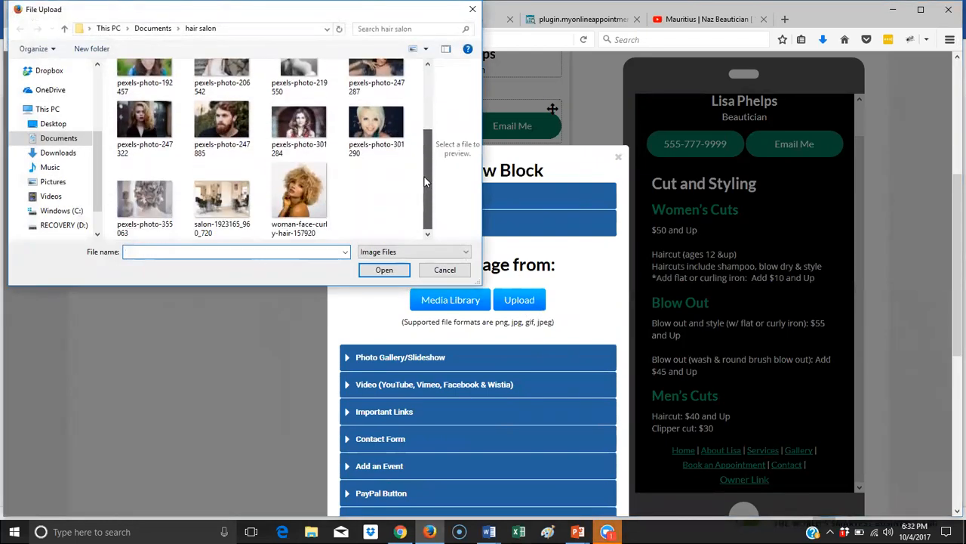
click(237, 202)
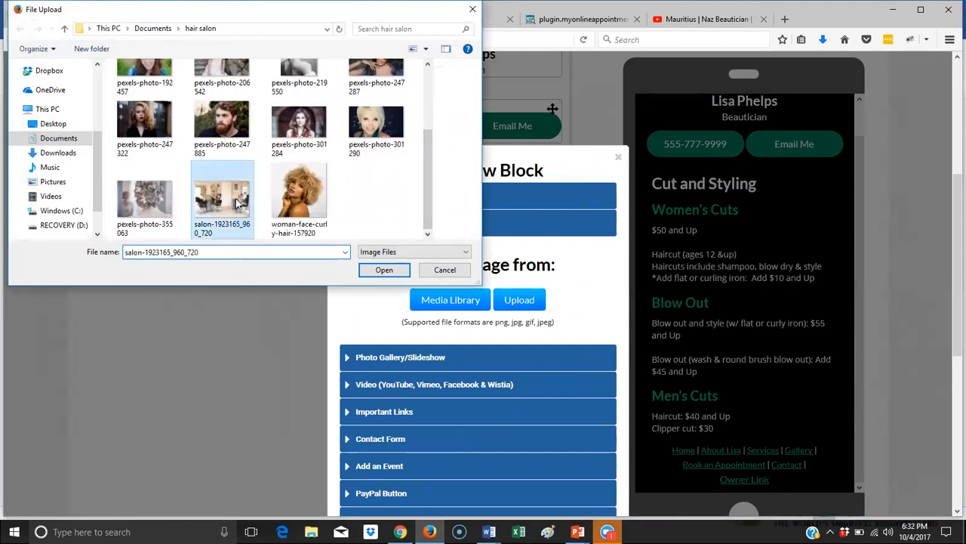
click(383, 271)
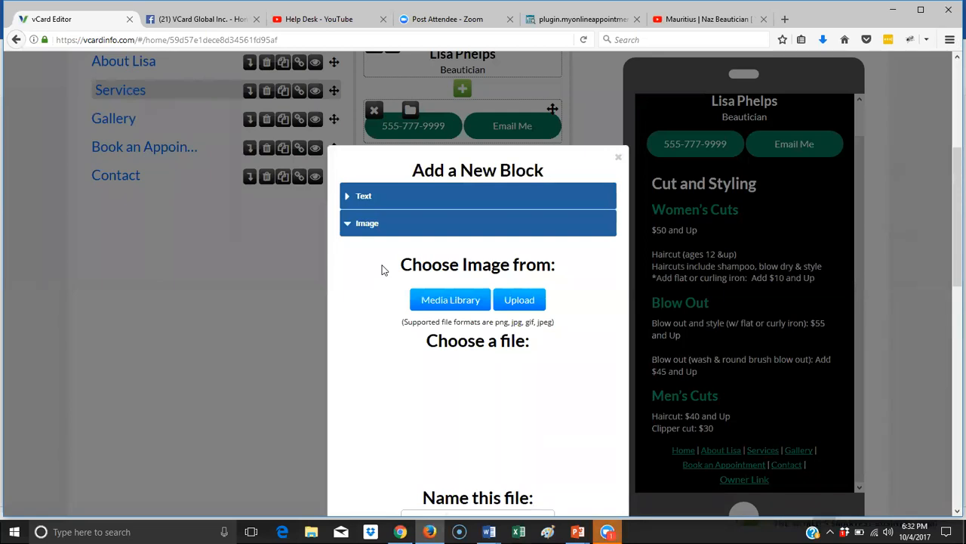
- Name the image 'salon', save the block, and check it above the price list
scroll(416, 274, down, 3)
scroll(471, 306, down, 1)
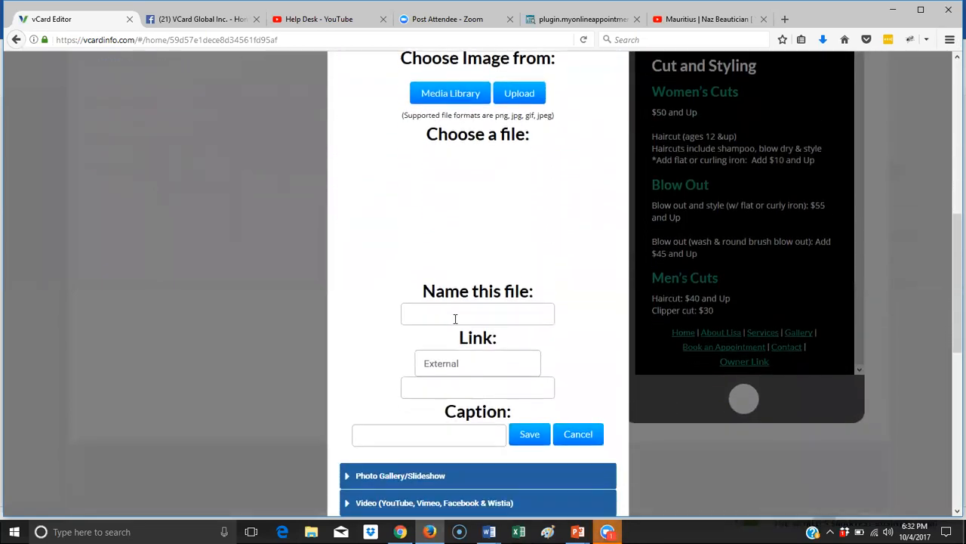
click(452, 317)
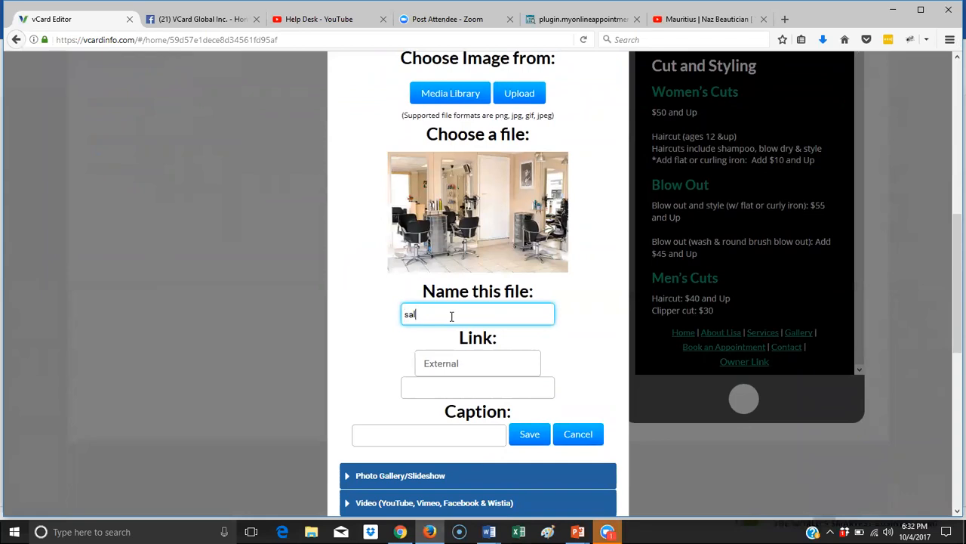
scroll(521, 310, down, 2)
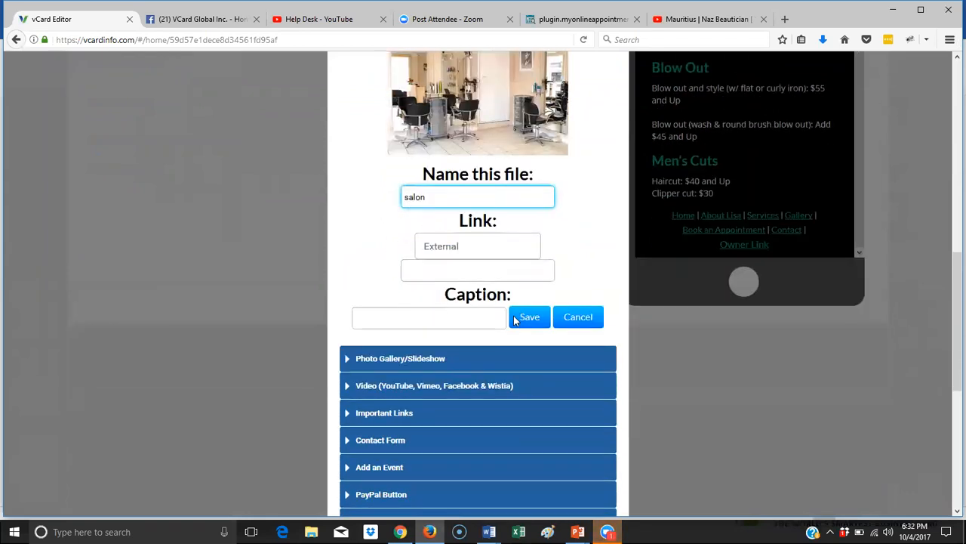
click(535, 300)
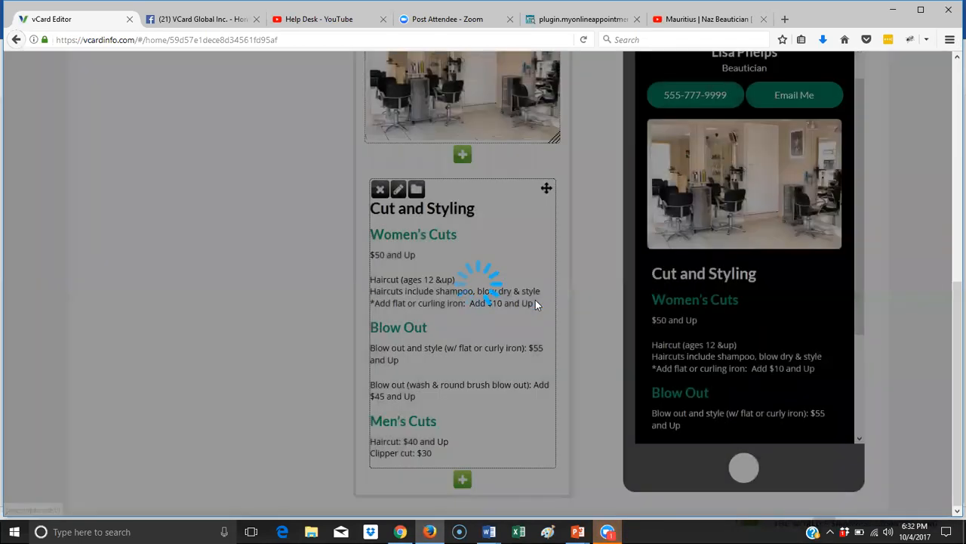
scroll(741, 281, down, 3)
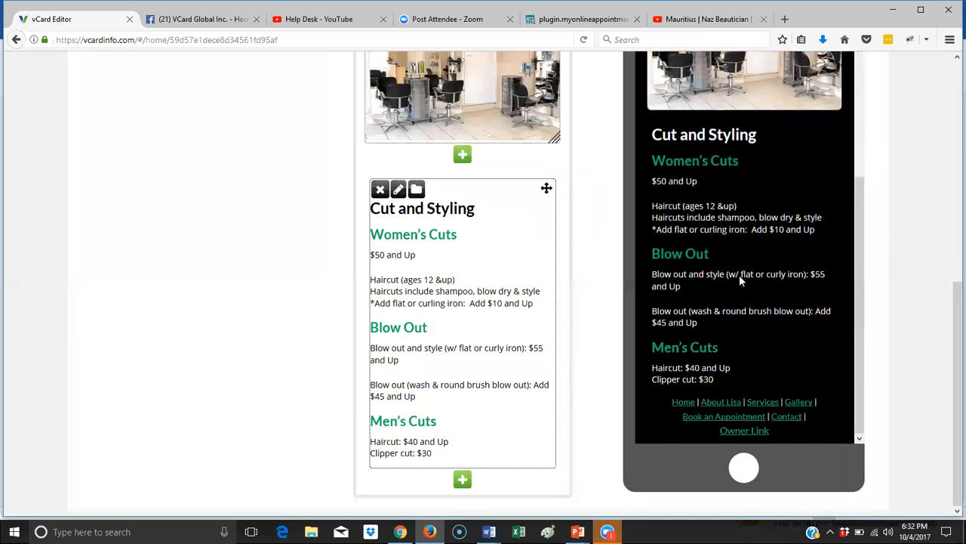
scroll(740, 281, up, 4)
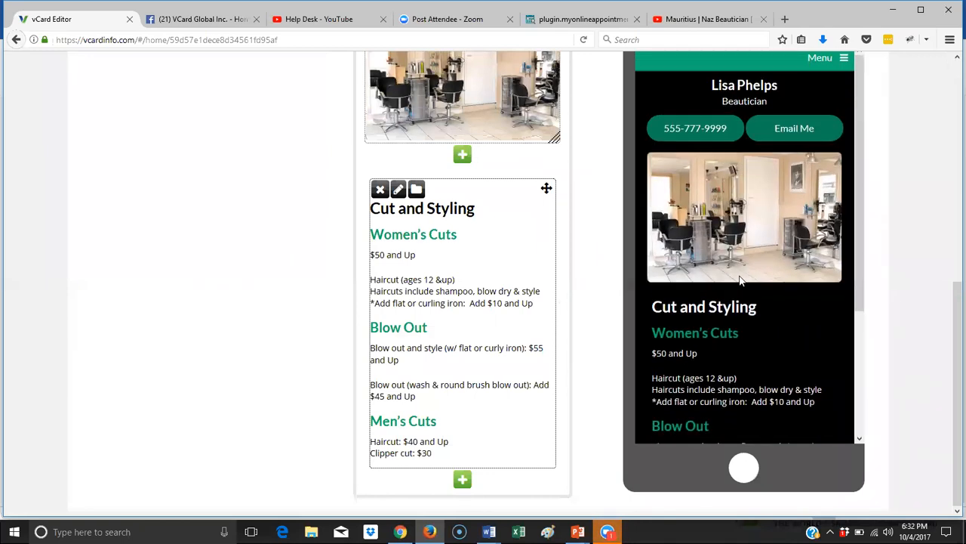
scroll(561, 250, up, 5)
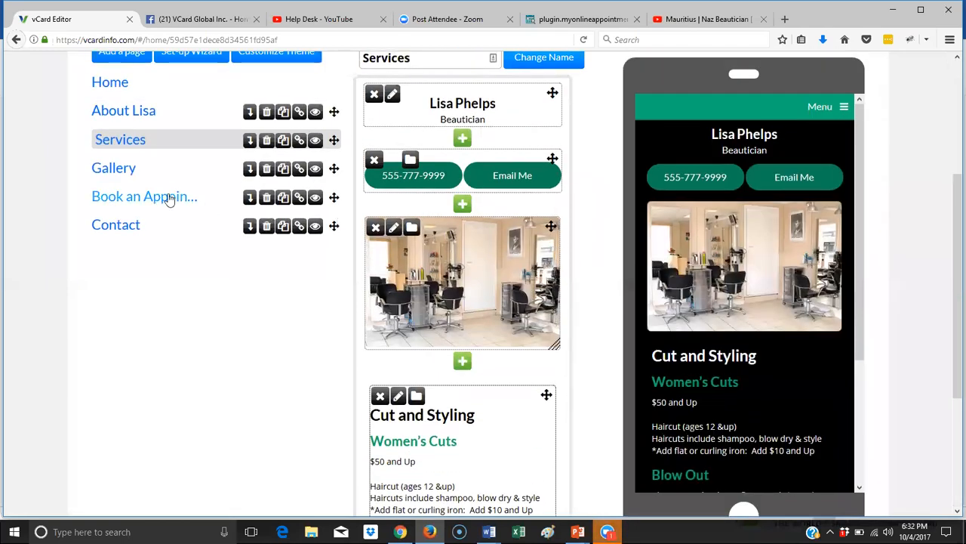
- On the Gallery page, add an image block below the contact buttons with the girl-beauty photo
click(118, 171)
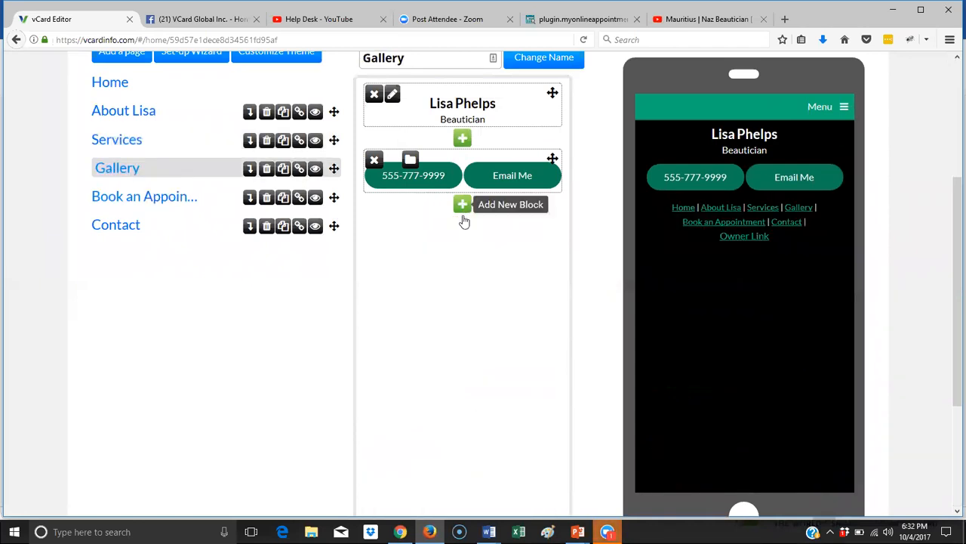
click(463, 206)
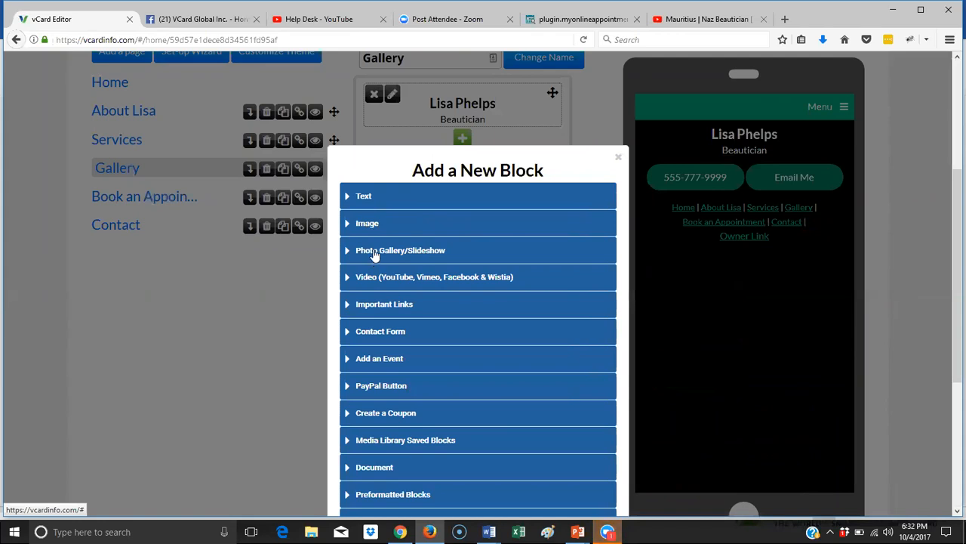
click(367, 227)
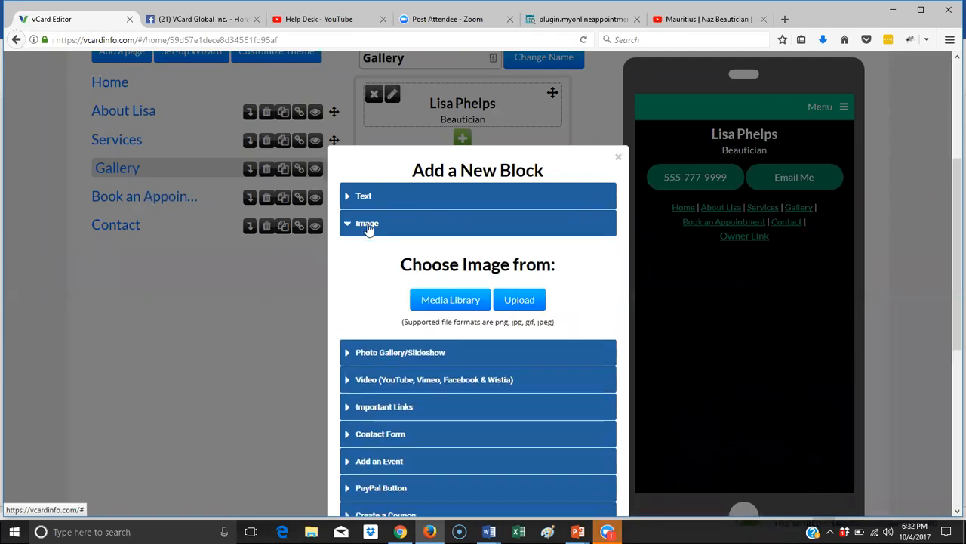
click(521, 300)
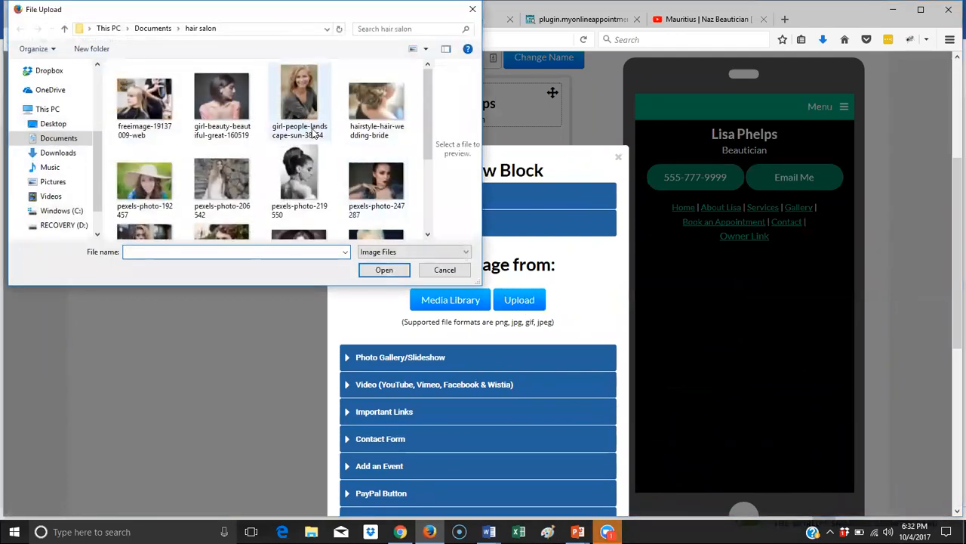
click(225, 102)
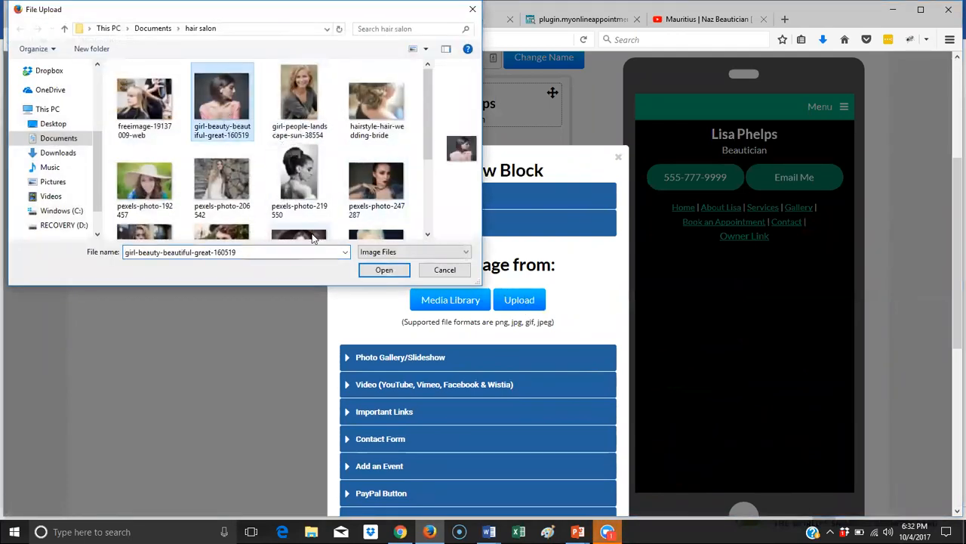
click(384, 270)
- Name the image 'gallery1', save it, and shrink the photo slightly
scroll(511, 342, down, 4)
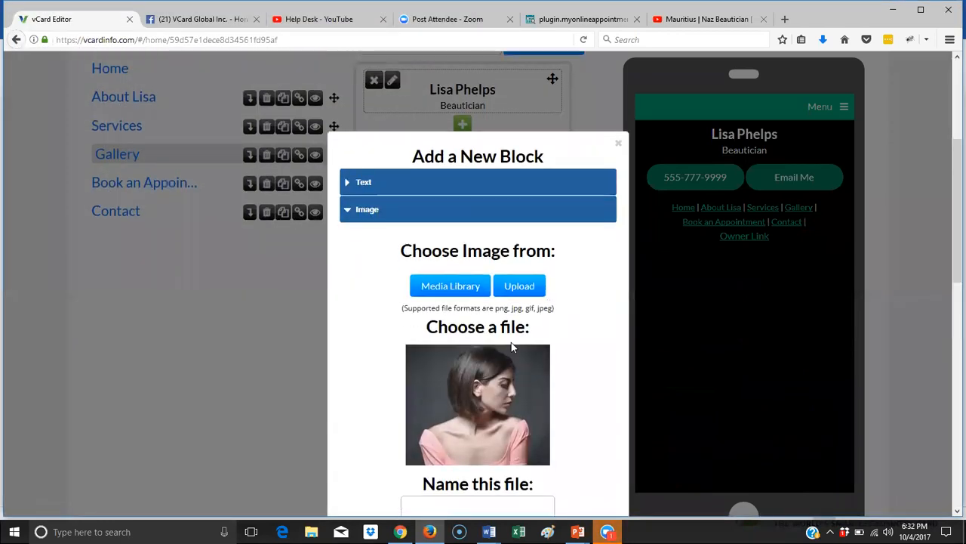
click(474, 314)
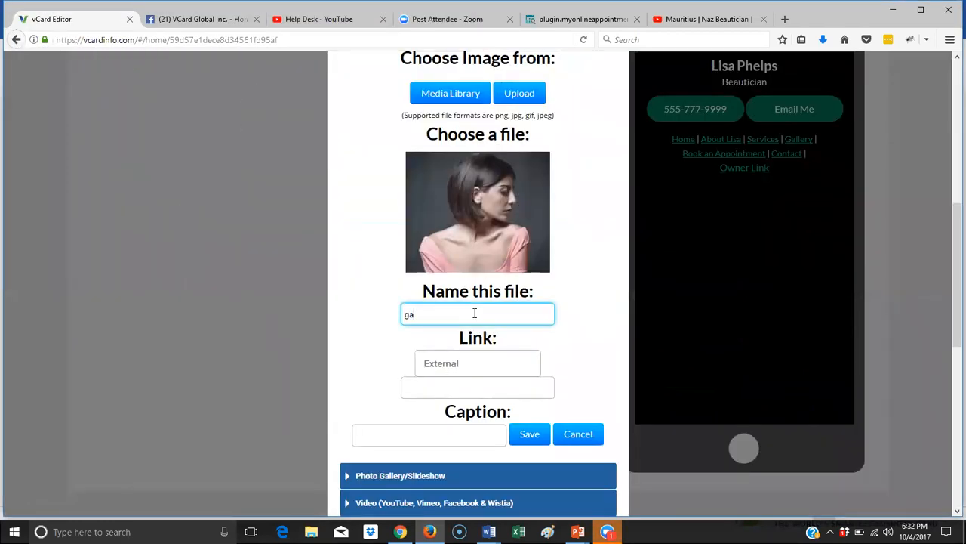
text(gallery1)
click(541, 439)
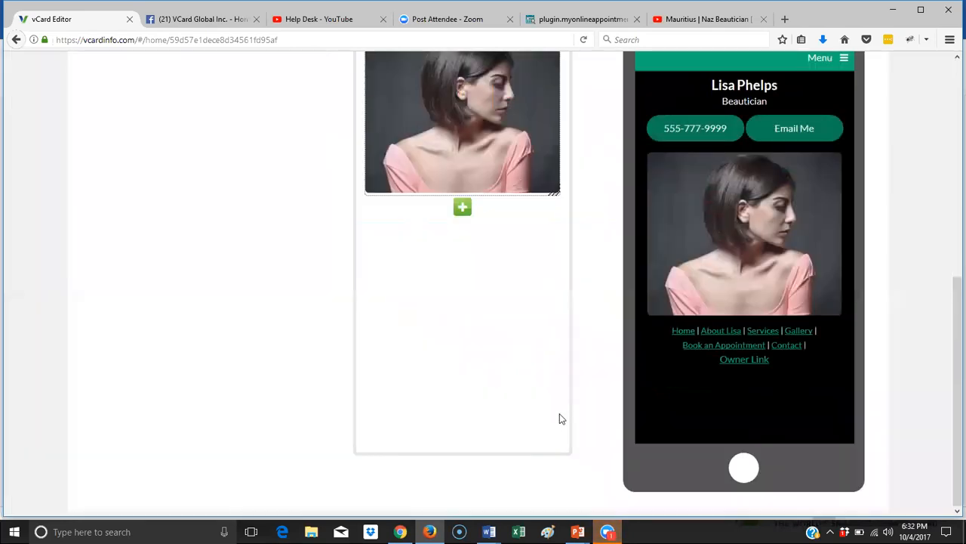
scroll(520, 238, up, 3)
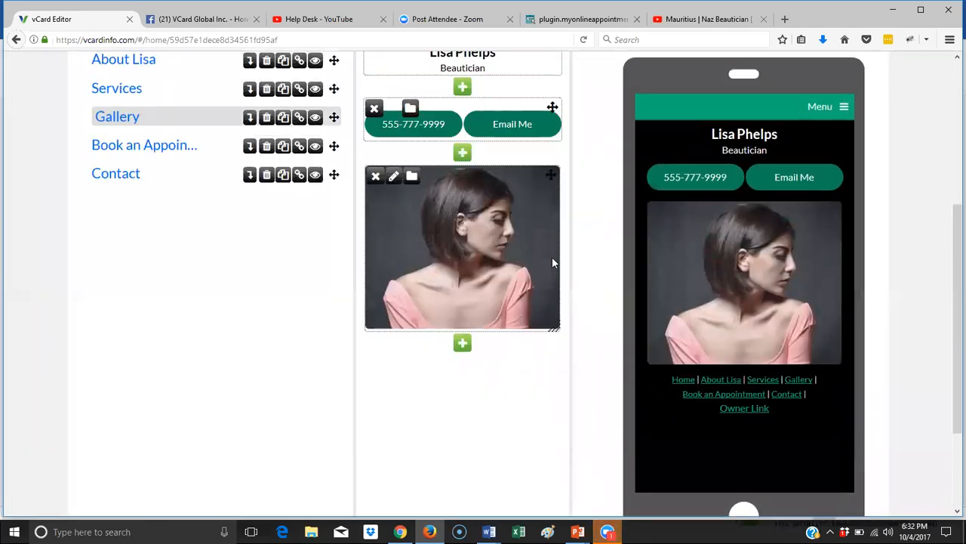
drag(556, 326, 556, 320)
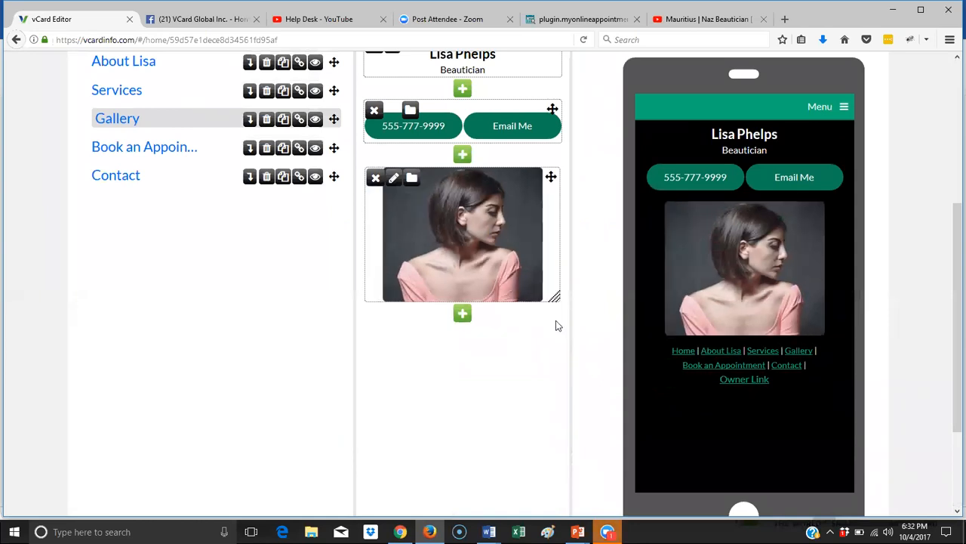
click(462, 315)
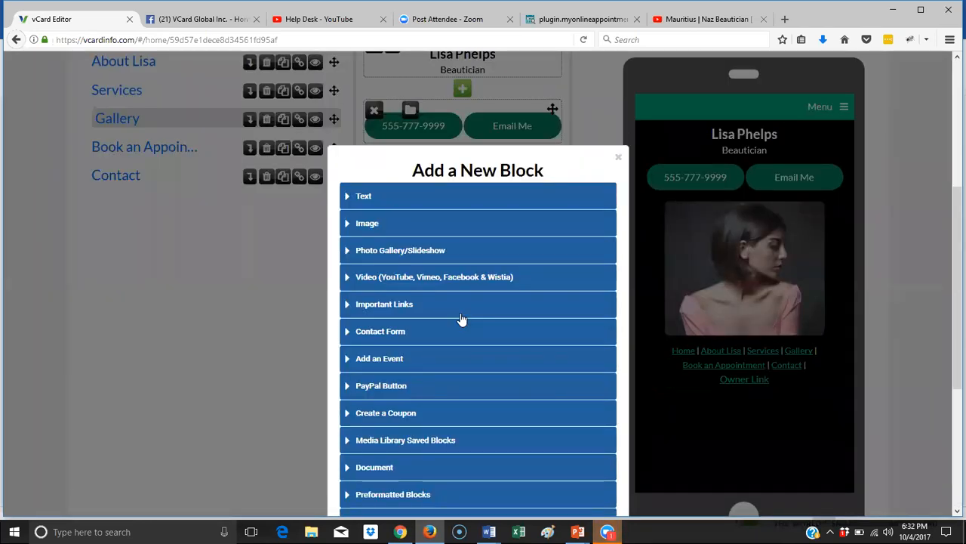
- Add a single image block with the hairstyle-hair-wedding-bride photo below the first
click(392, 255)
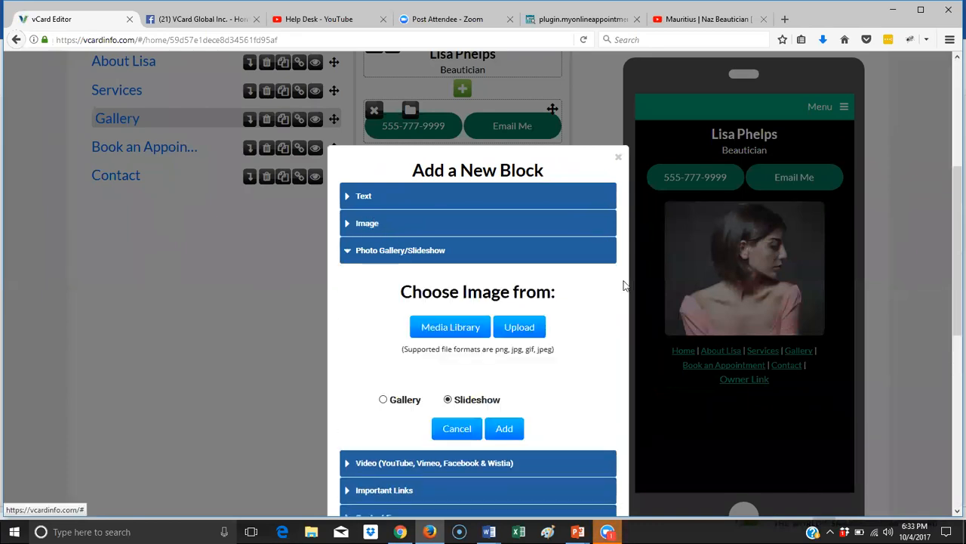
click(378, 228)
click(517, 302)
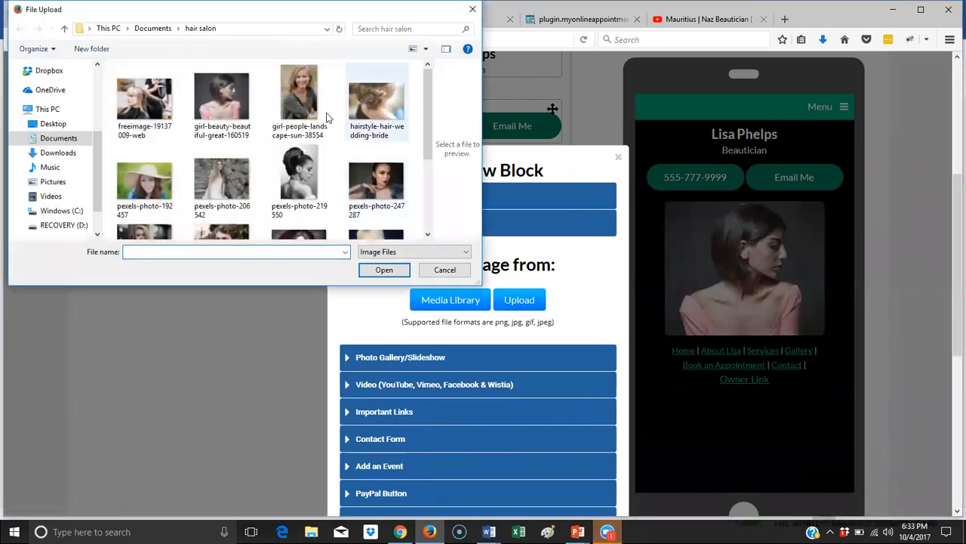
click(376, 104)
click(384, 270)
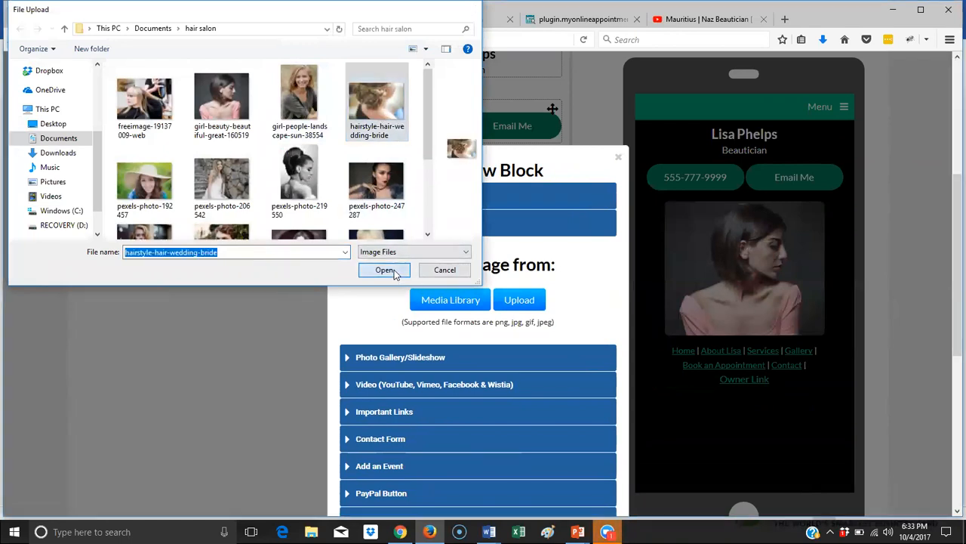
- Name it 'gallery2', save it, and shrink the updo photo to match
scroll(534, 372, down, 3)
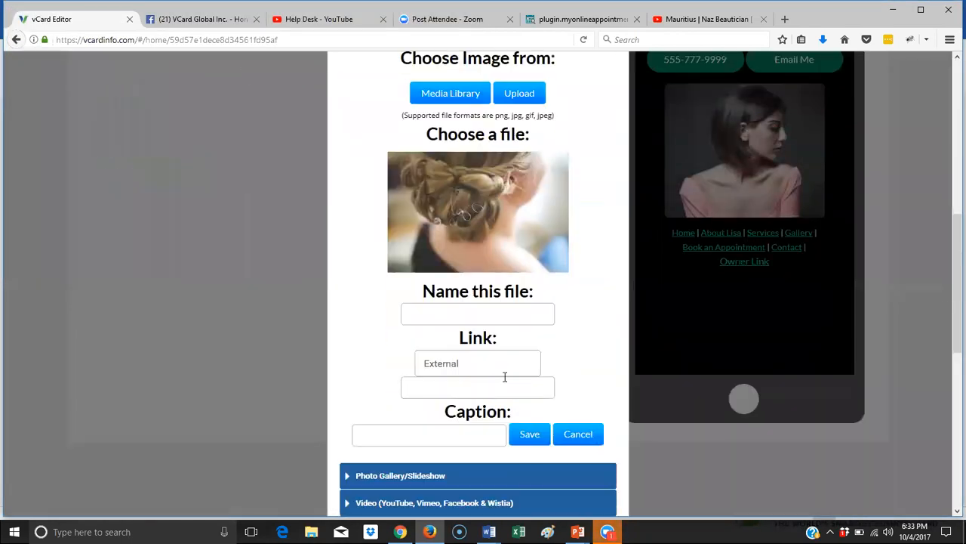
click(470, 310)
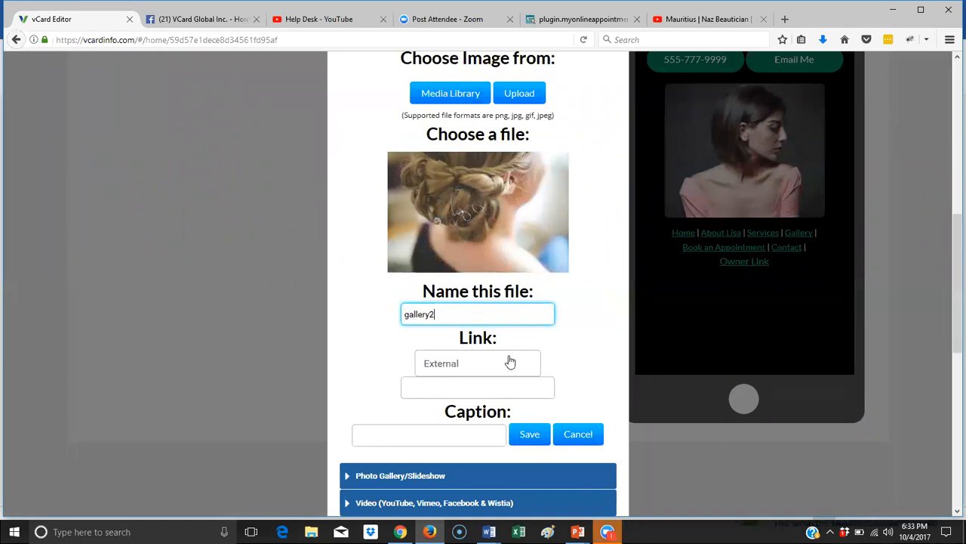
click(530, 434)
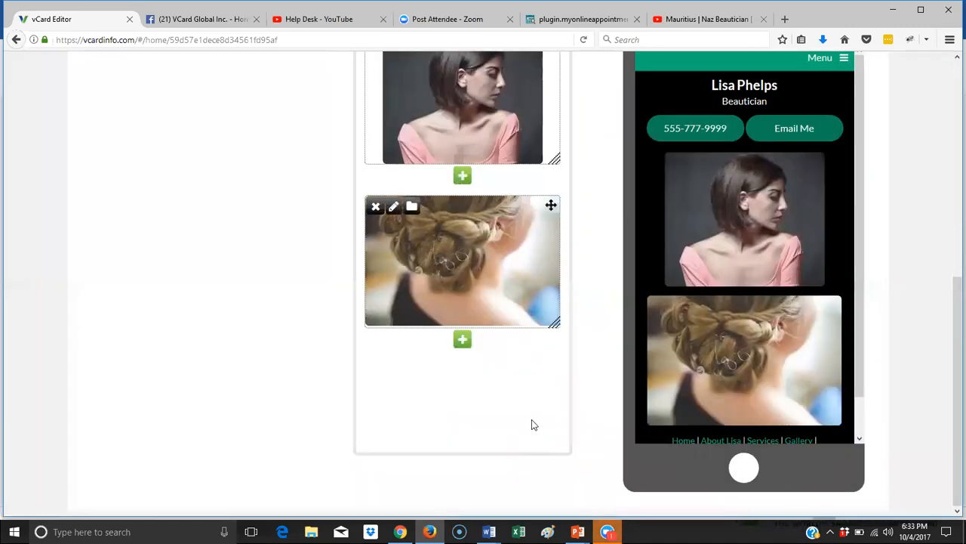
drag(553, 325, 556, 352)
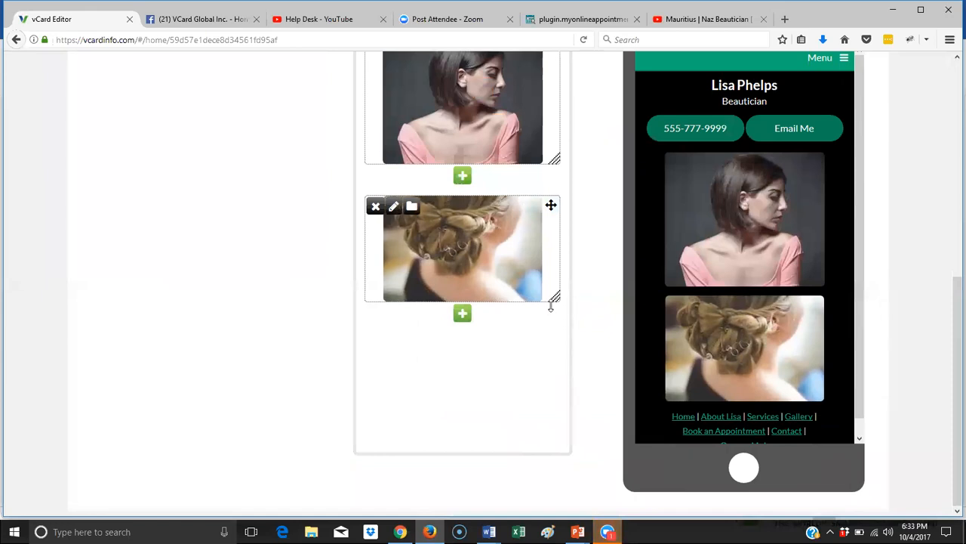
click(462, 314)
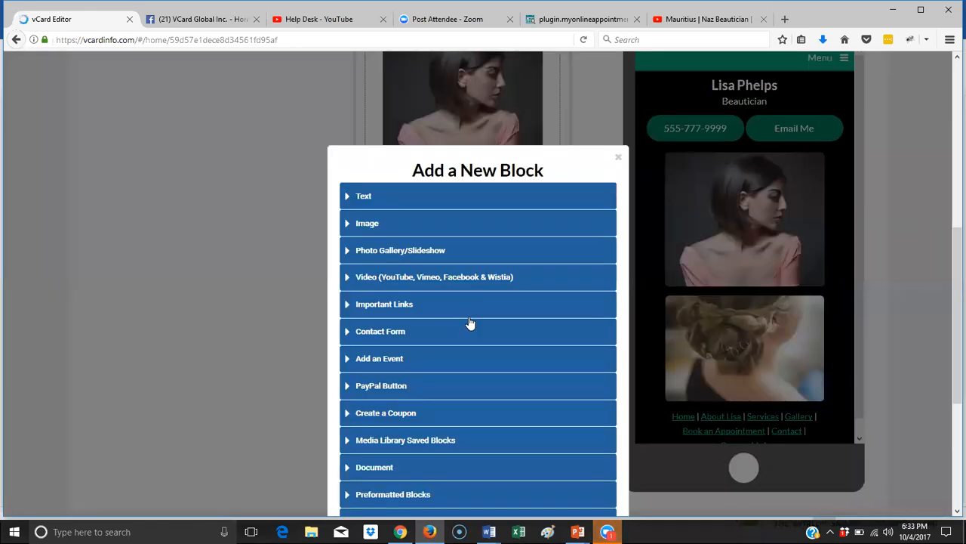
- Add an image block with the smiling blonde photo pexels-photo-301290
click(367, 225)
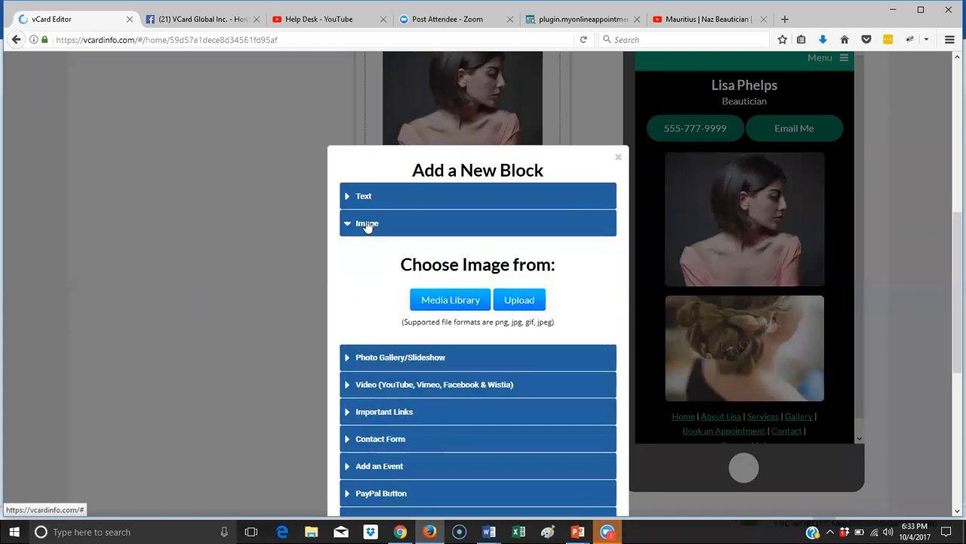
click(521, 301)
drag(425, 127, 424, 165)
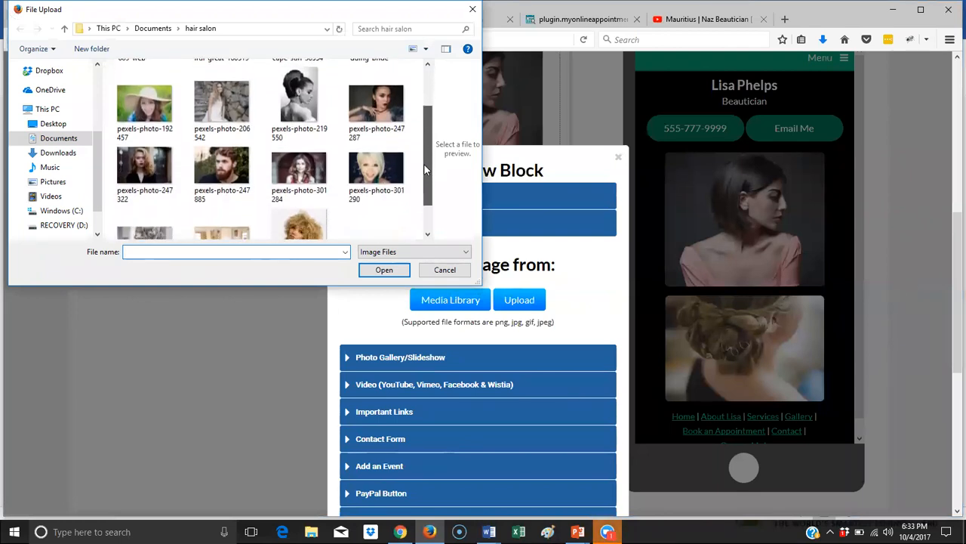
click(375, 167)
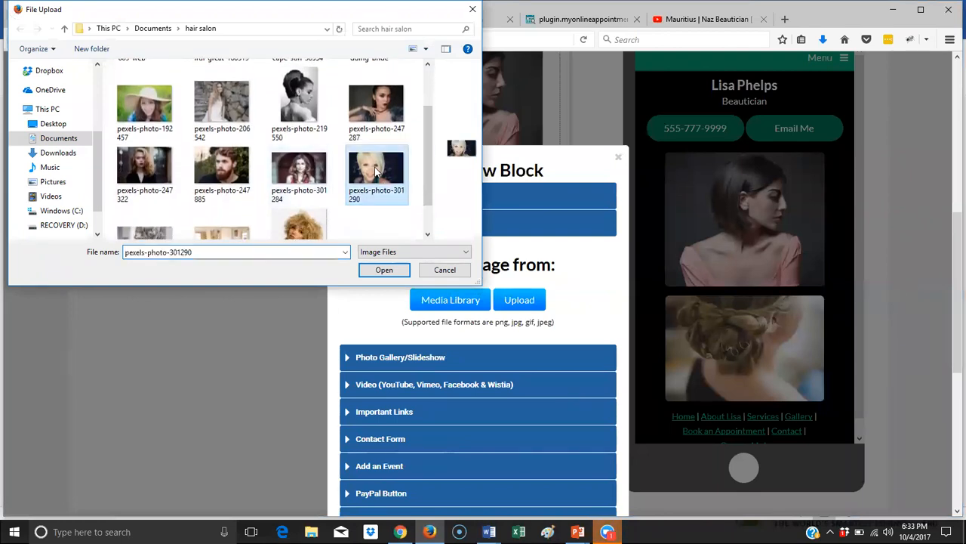
click(386, 270)
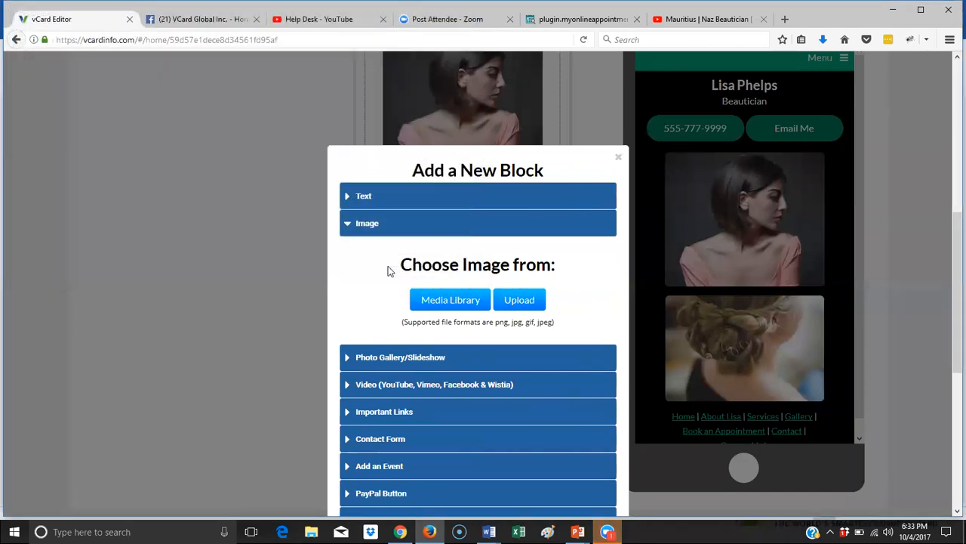
- Name it 'gallery3', save, resize it to match, and scroll to the footer links
scroll(522, 378, down, 2)
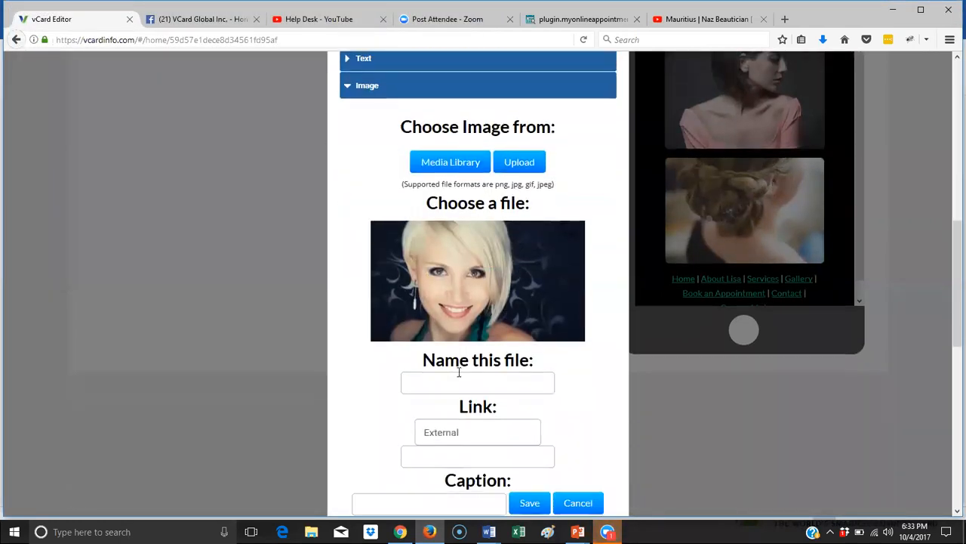
click(455, 381)
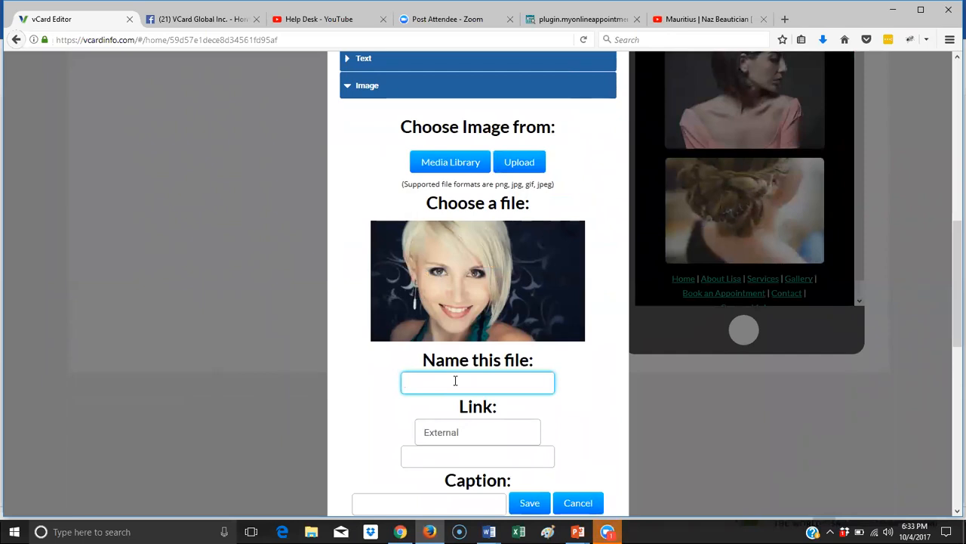
text(gallery3)
click(531, 503)
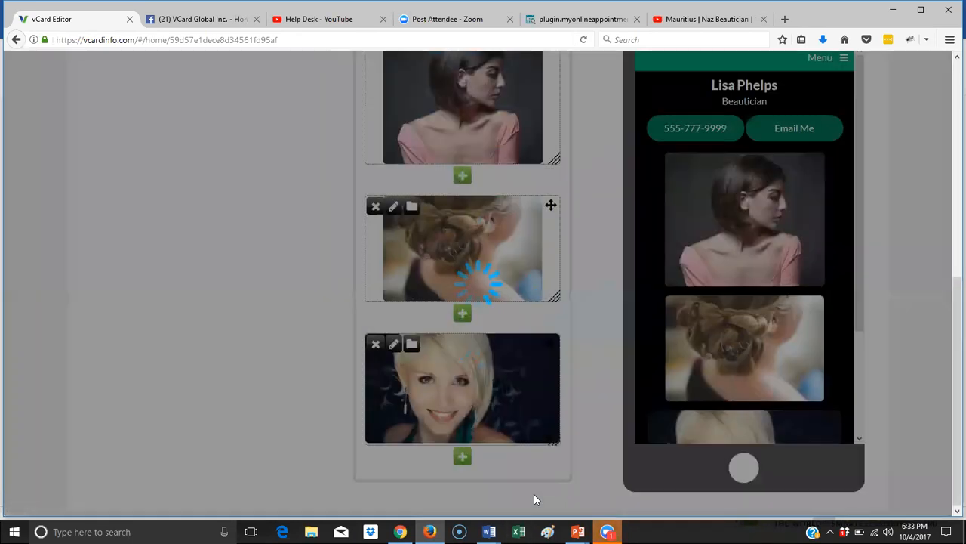
scroll(732, 284, down, 5)
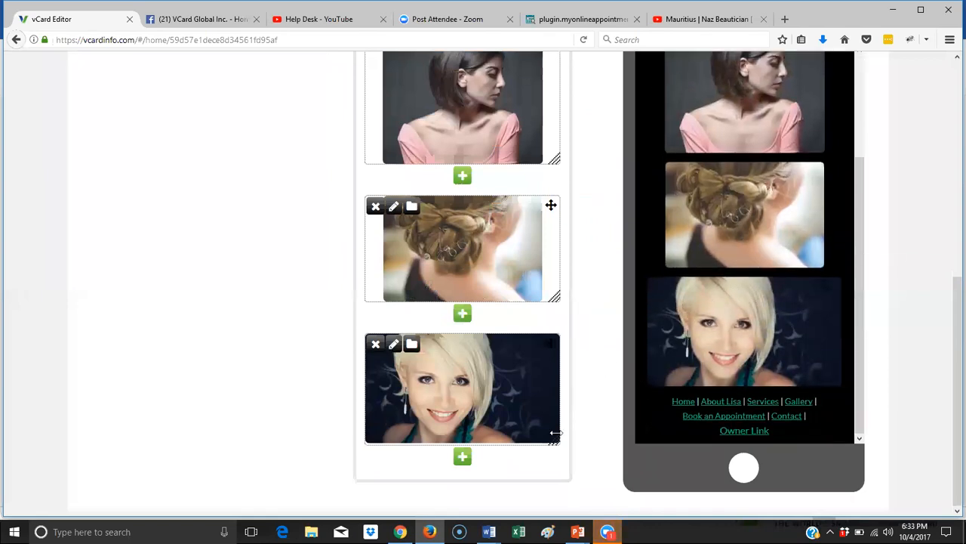
drag(549, 438, 581, 487)
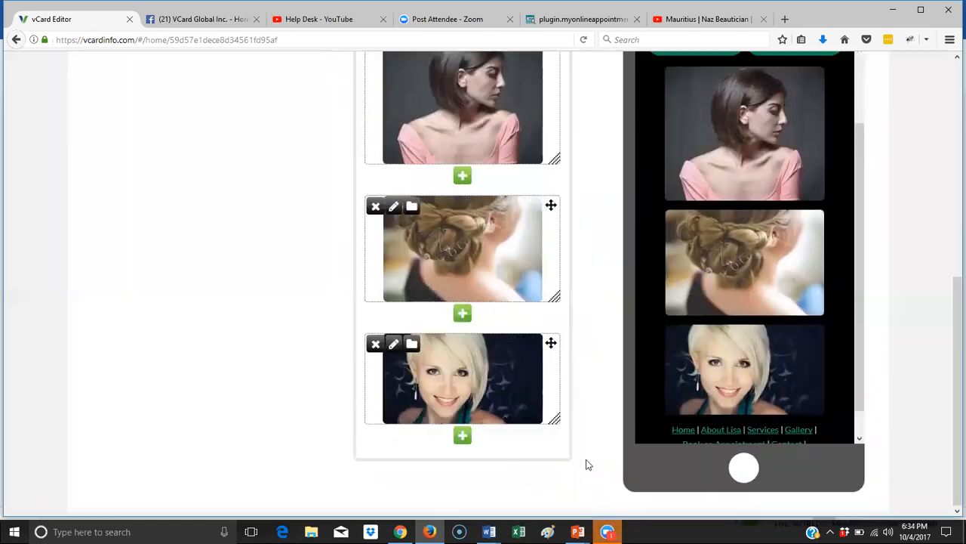
scroll(640, 377, down, 1)
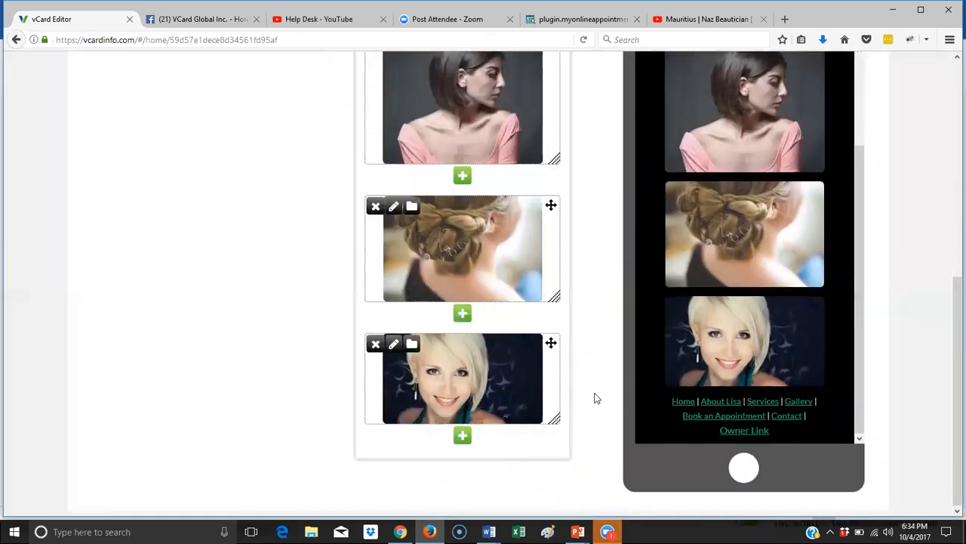
- Add an image block with the bearded-man photo pexels-photo-247885 under the blonde portrait
click(462, 436)
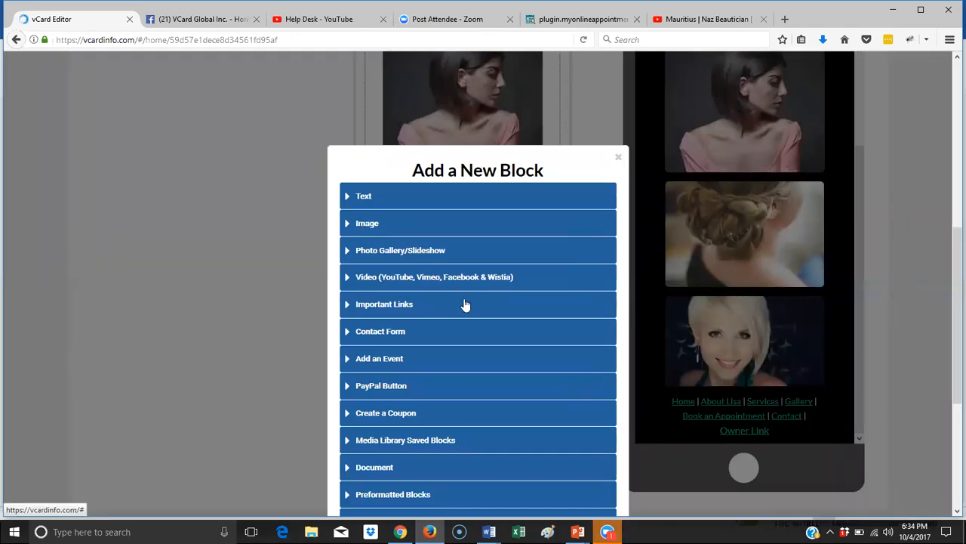
click(362, 225)
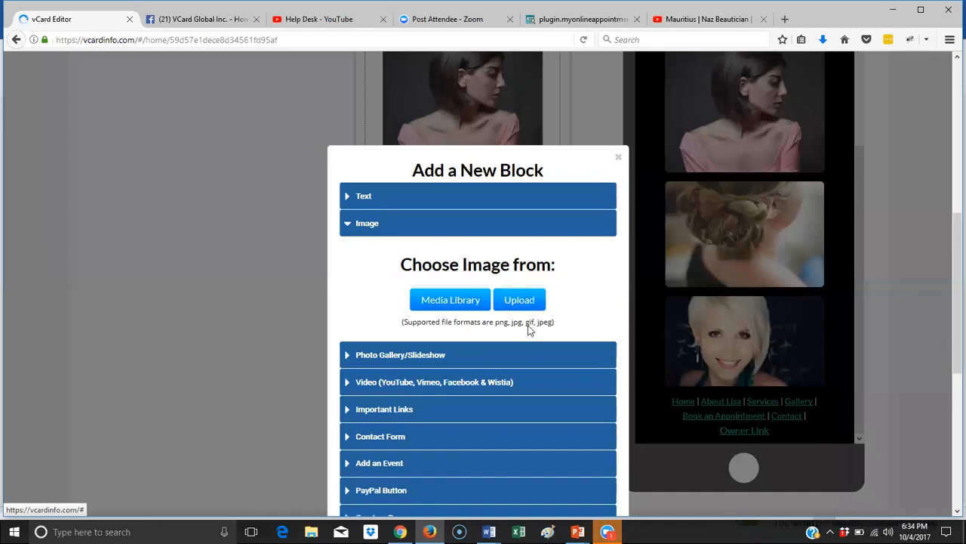
click(519, 300)
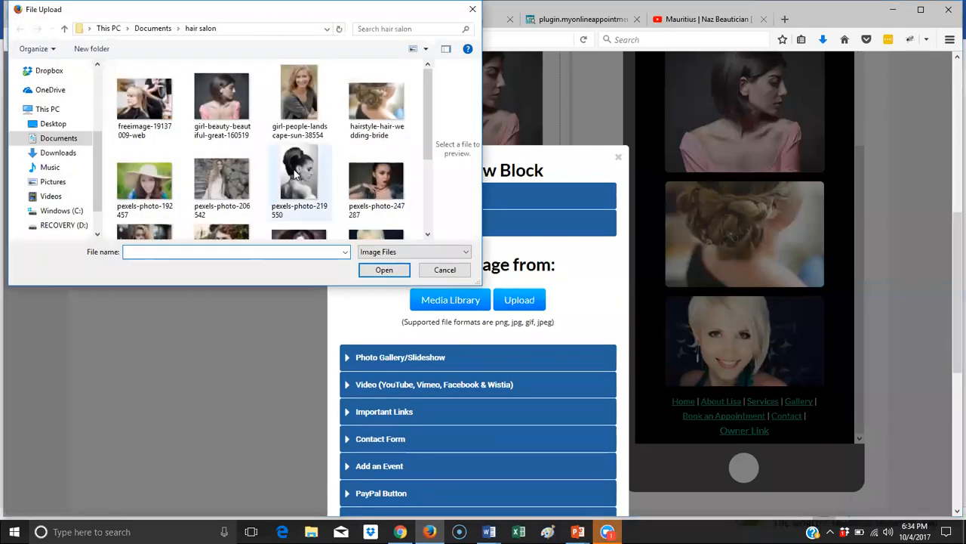
scroll(196, 153, down, 5)
click(243, 120)
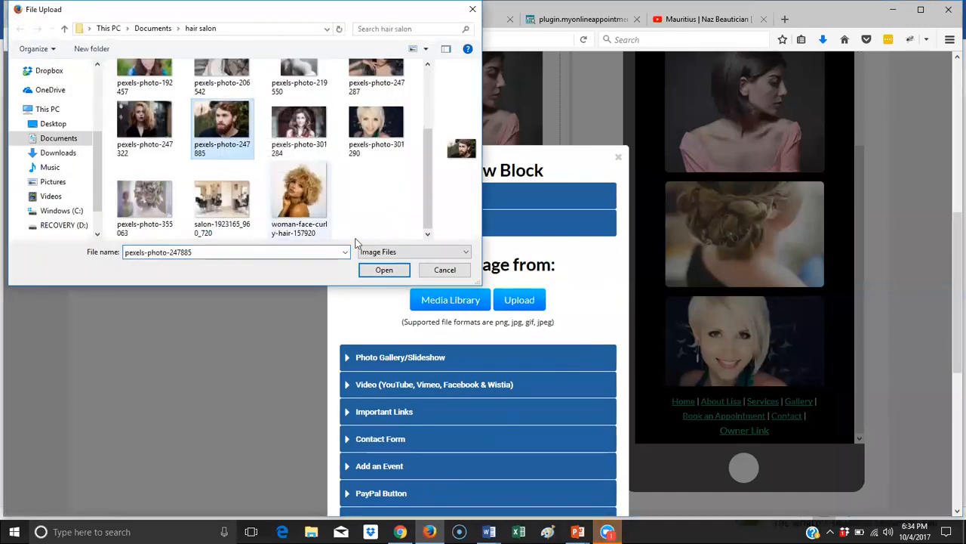
click(383, 270)
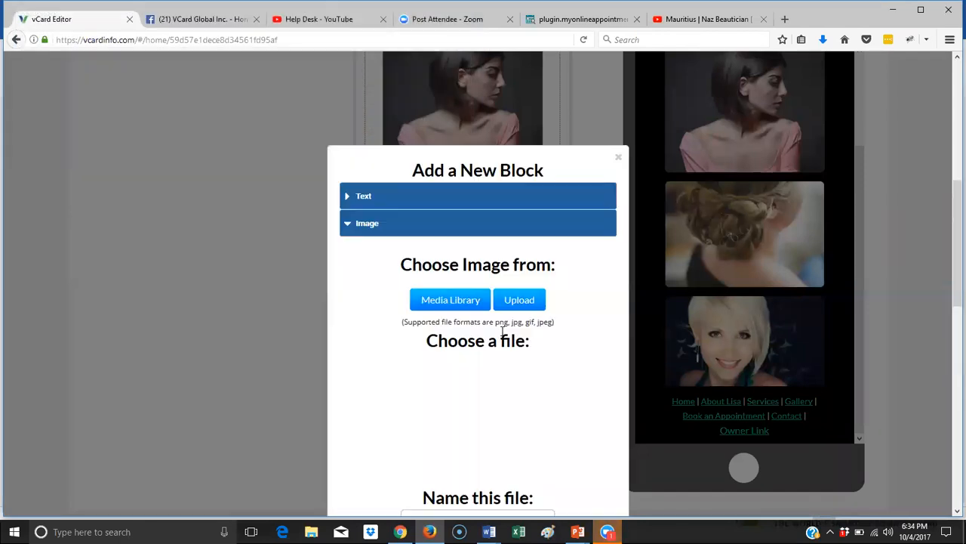
- Name it 'gallery4', save it, and make the photo slightly smaller
scroll(504, 338, down, 3)
click(479, 315)
text(gallery4)
click(535, 432)
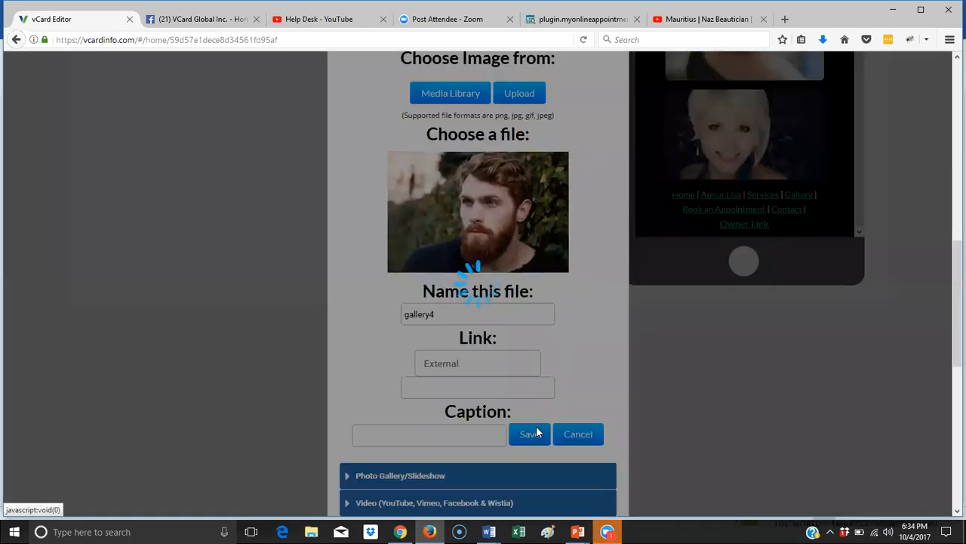
scroll(802, 295, down, 3)
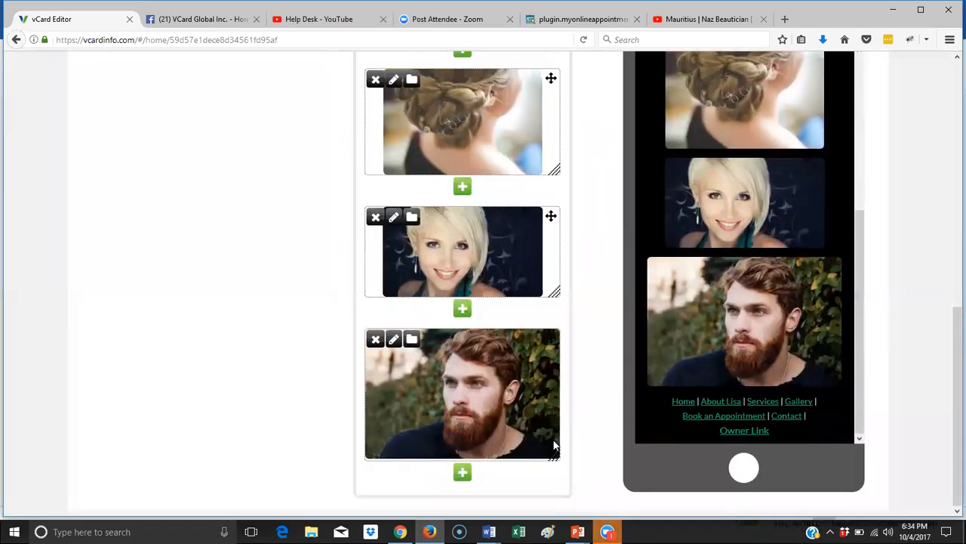
drag(555, 450, 575, 482)
scroll(673, 299, down, 1)
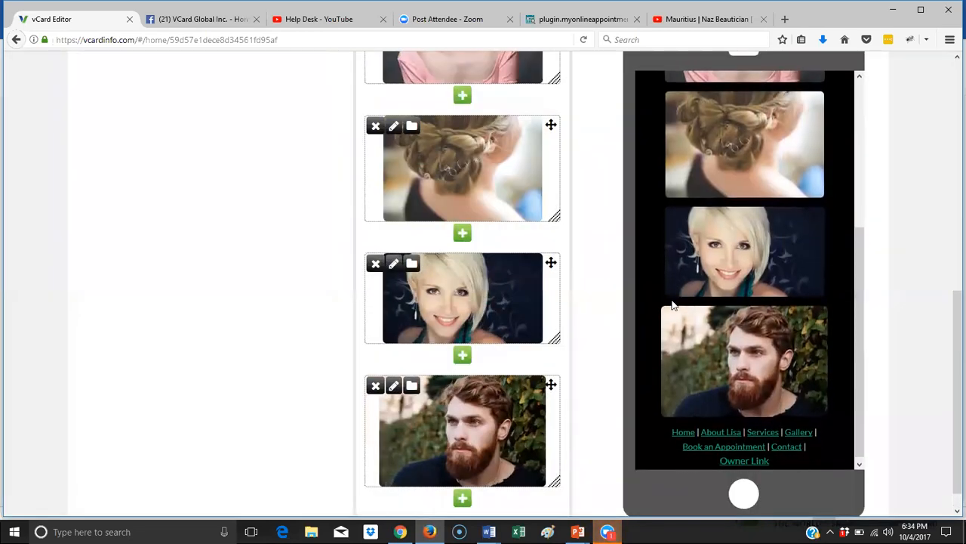
scroll(673, 305, down, 1)
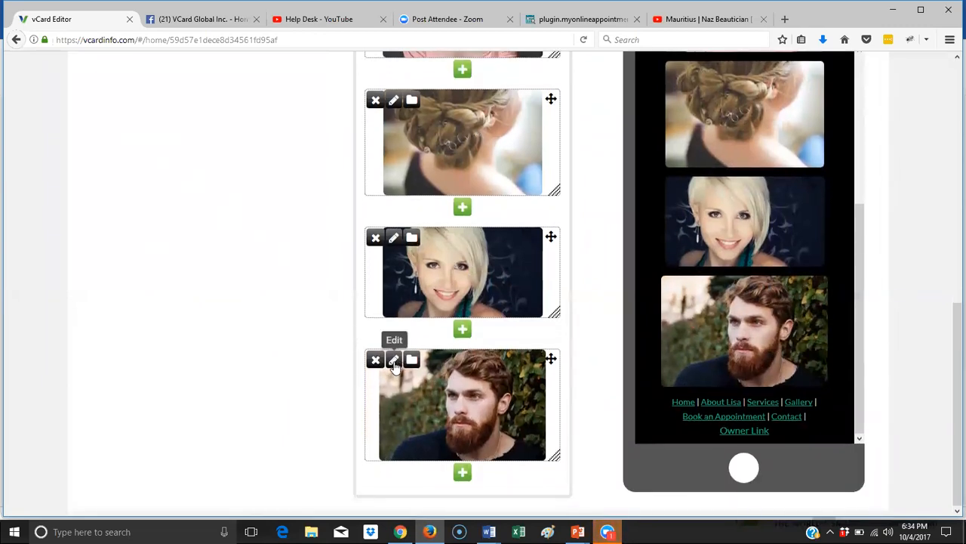
- Open the bearded-man image's settings and keep its link set to External
click(394, 360)
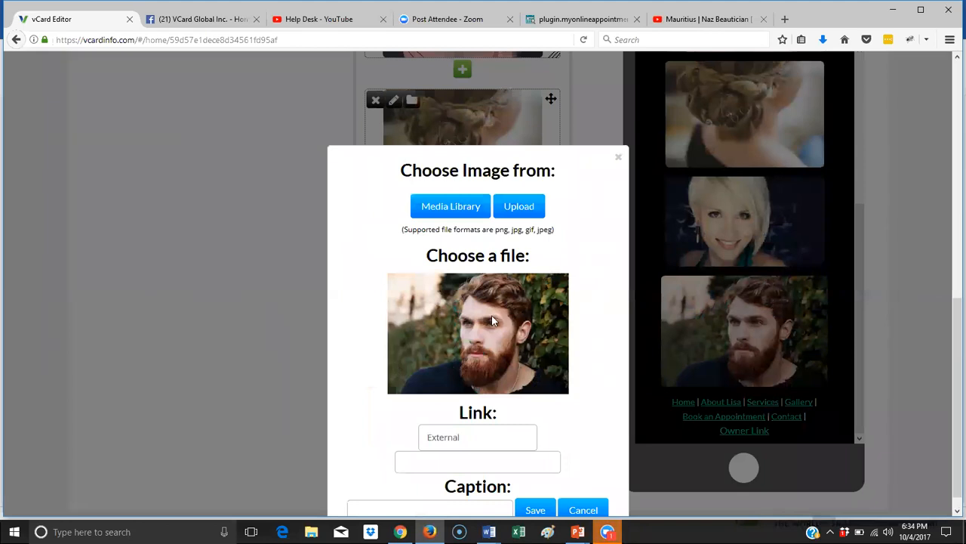
scroll(492, 321, down, 1)
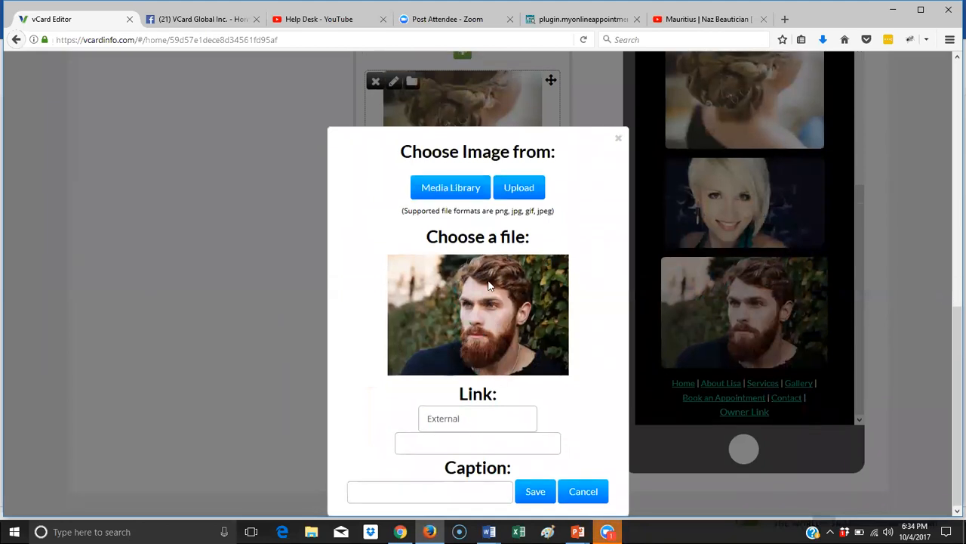
click(471, 426)
click(453, 438)
click(410, 448)
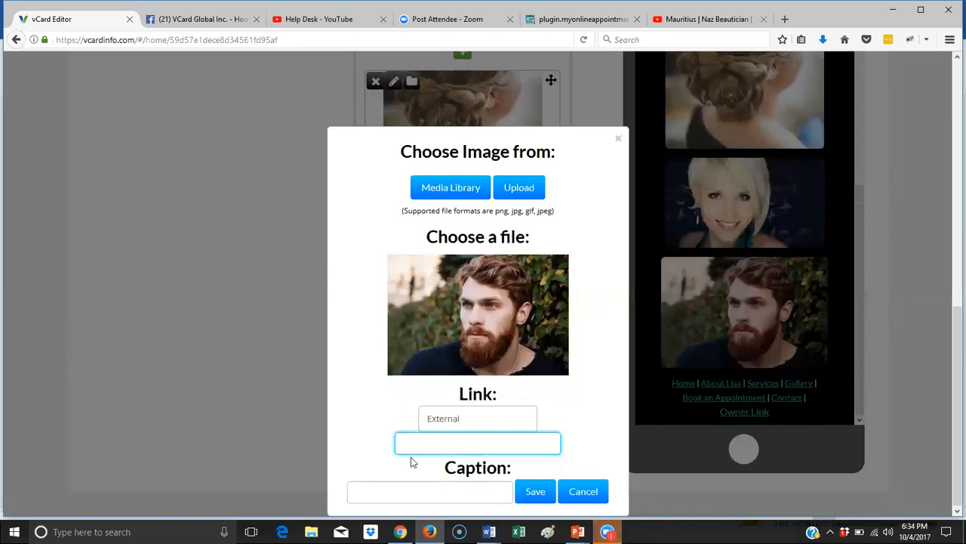
click(469, 428)
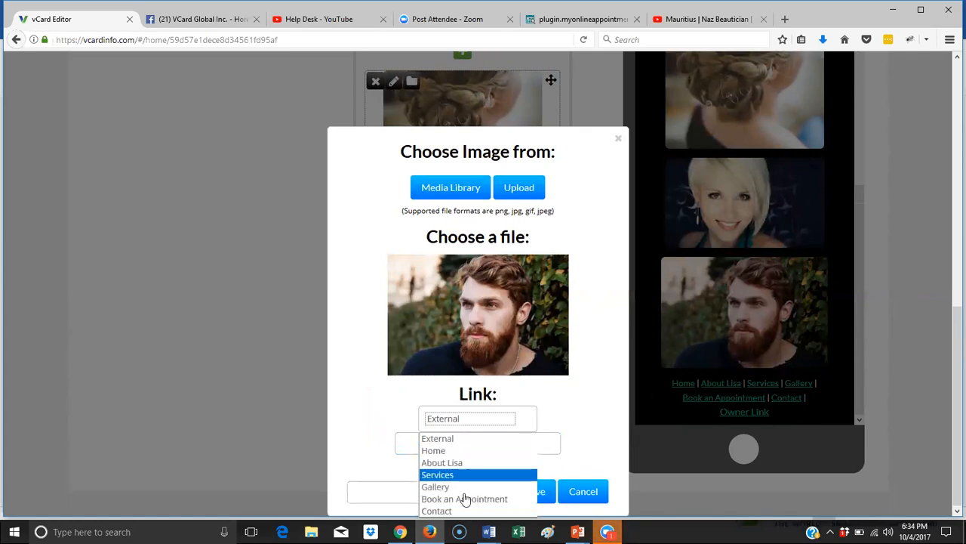
click(601, 419)
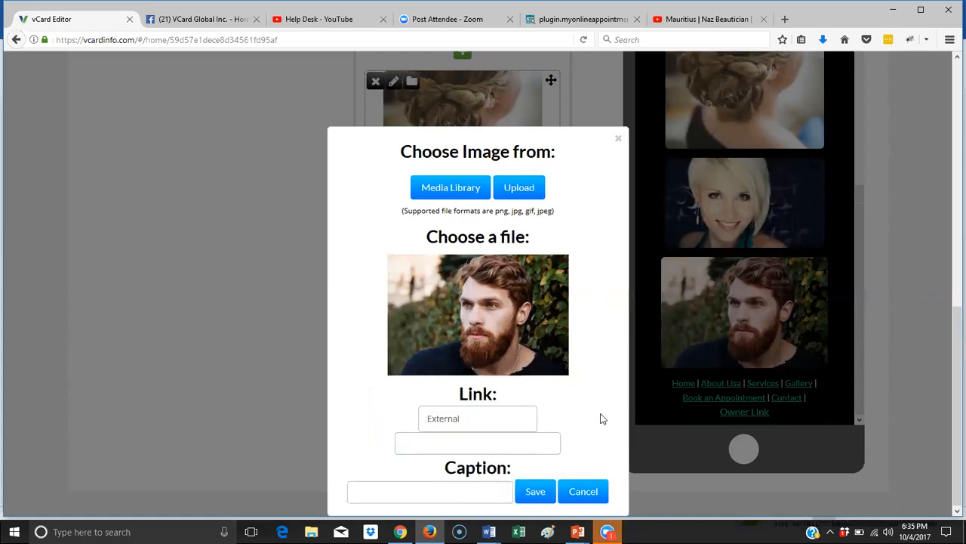
- Caption the image 'WE do full mens Cuts and Shaves' and save
click(483, 489)
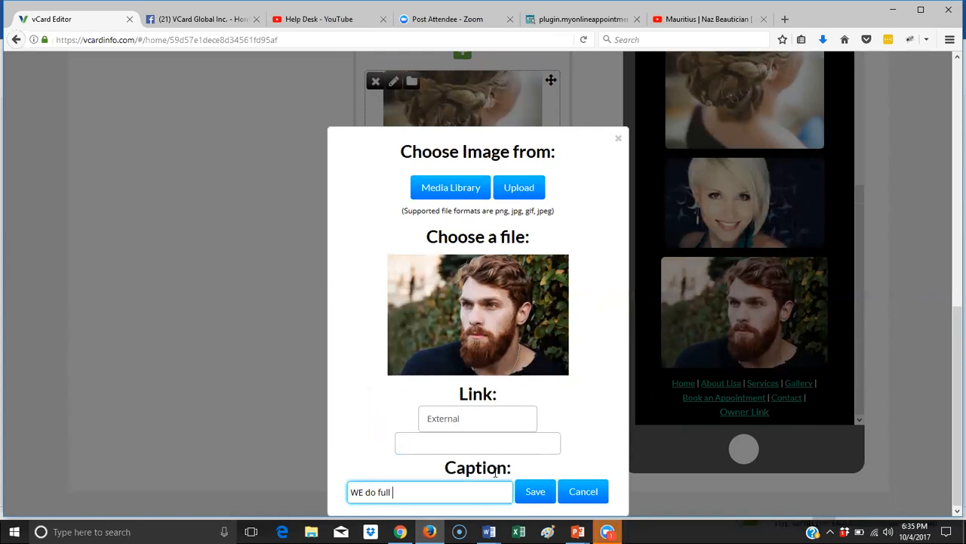
text(Custs and)
key(BackSpace)
key(BackSpace)
key(BackSpace)
key(BackSpace)
key(BackSpace)
key(BackSpace)
text(haves)
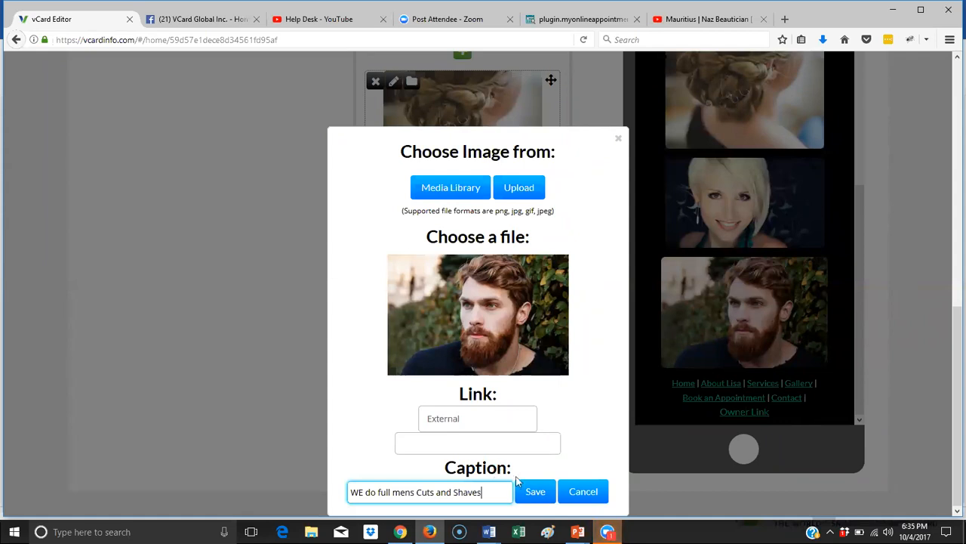
click(535, 491)
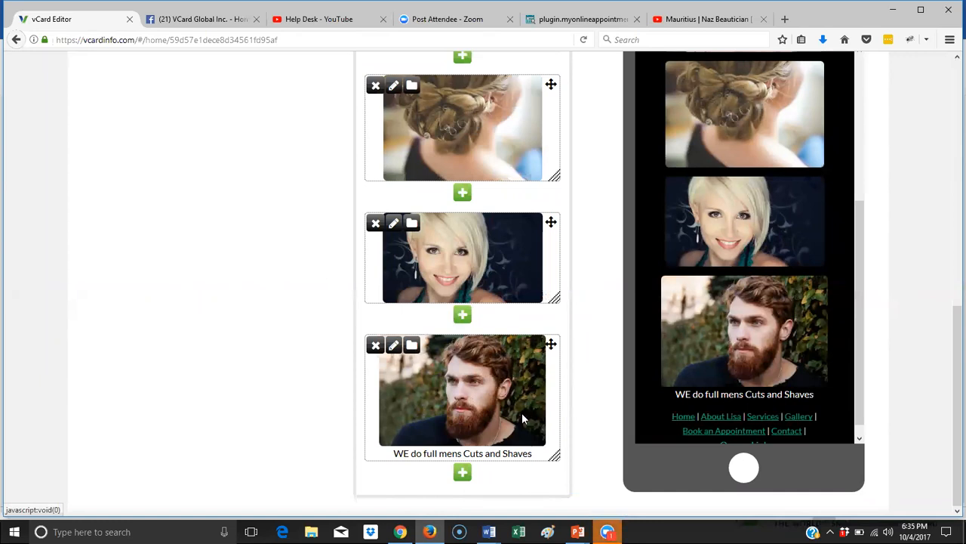
- Start a Slideshow block and upload pexels-photo-247322 as its first image, named 'gallery'
click(463, 473)
click(406, 253)
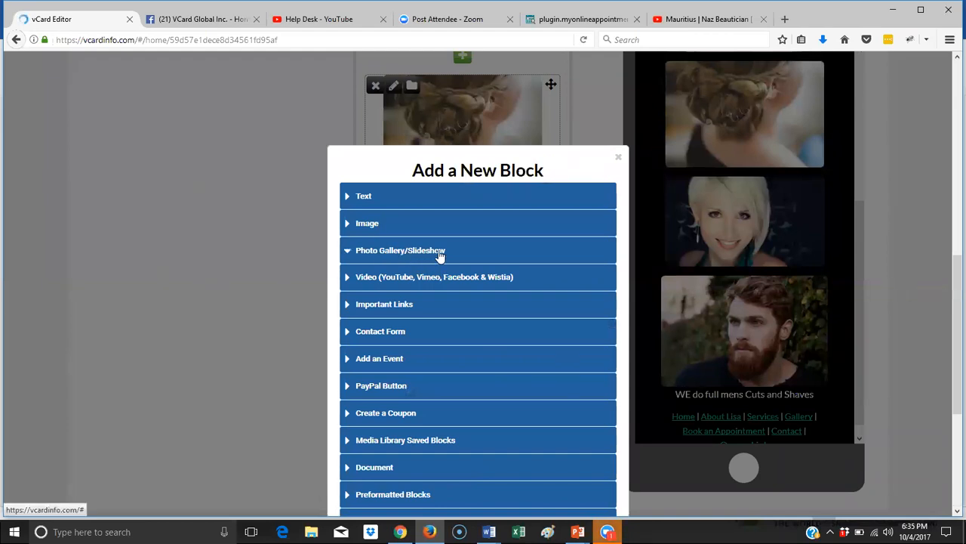
click(411, 261)
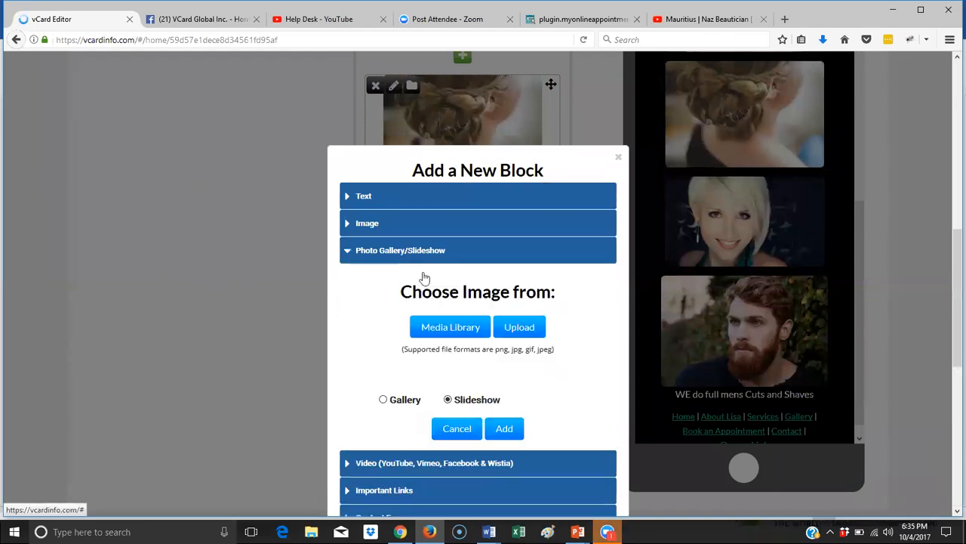
click(513, 327)
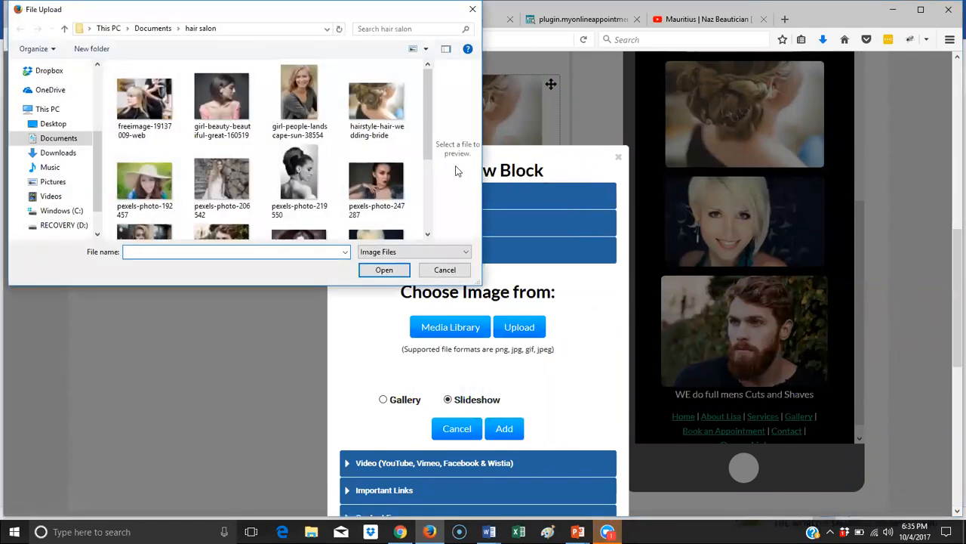
scroll(426, 132, down, 2)
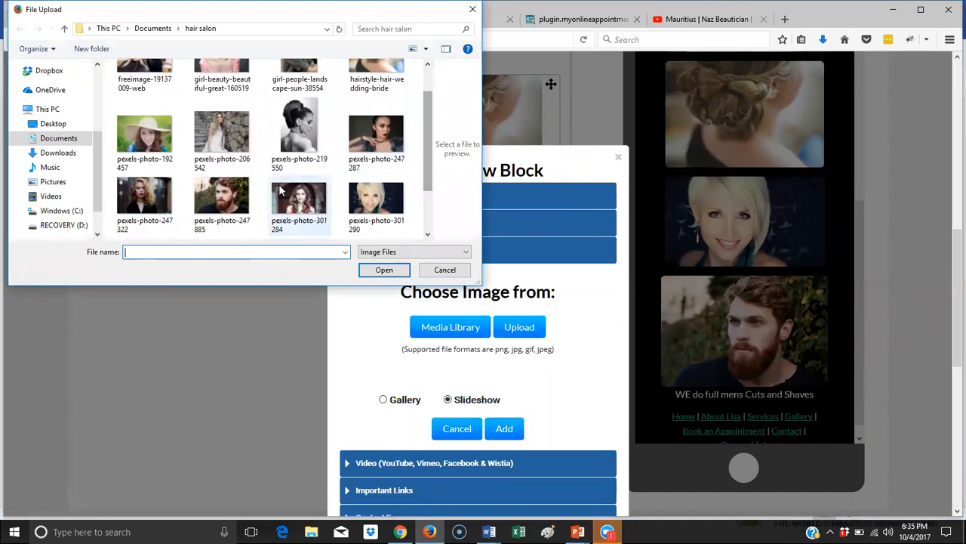
click(144, 198)
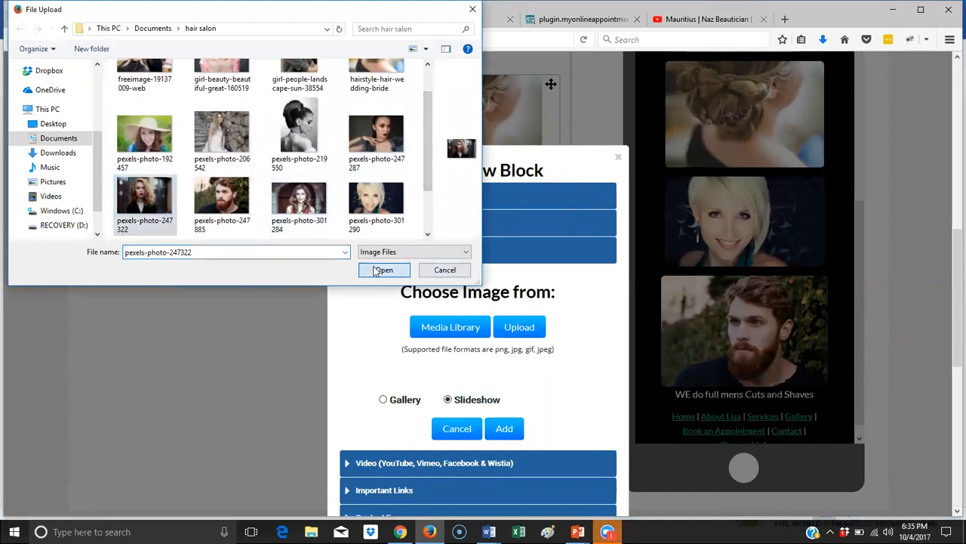
click(382, 269)
scroll(495, 316, down, 4)
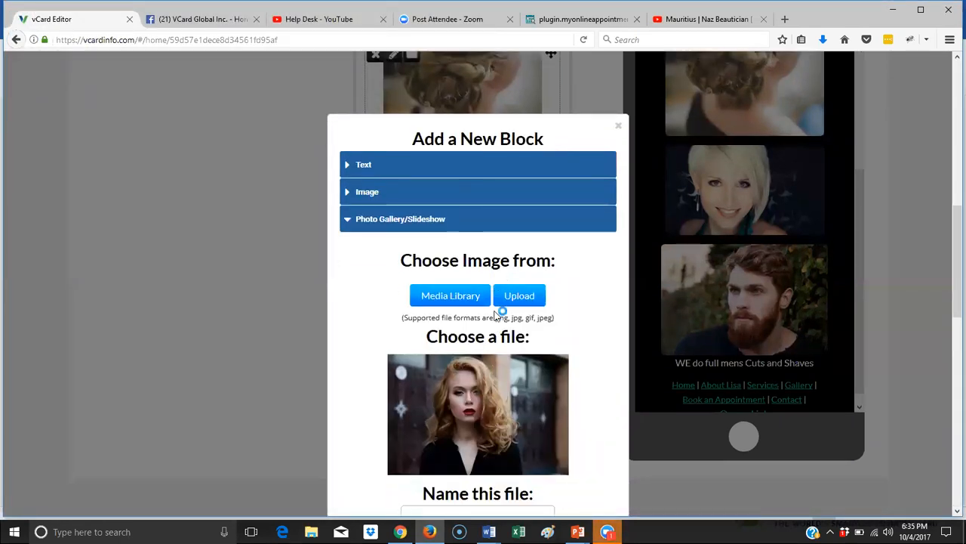
click(489, 272)
text(gallery)
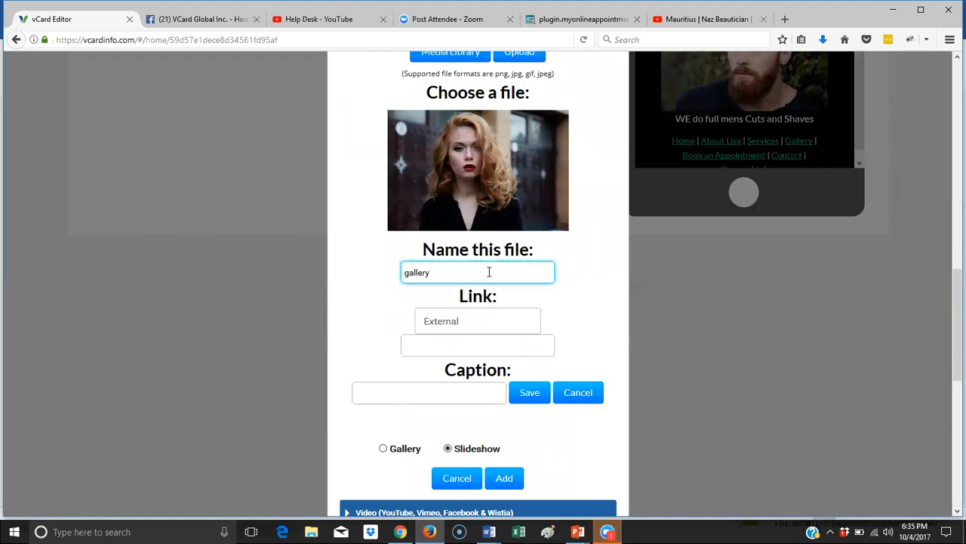
click(531, 392)
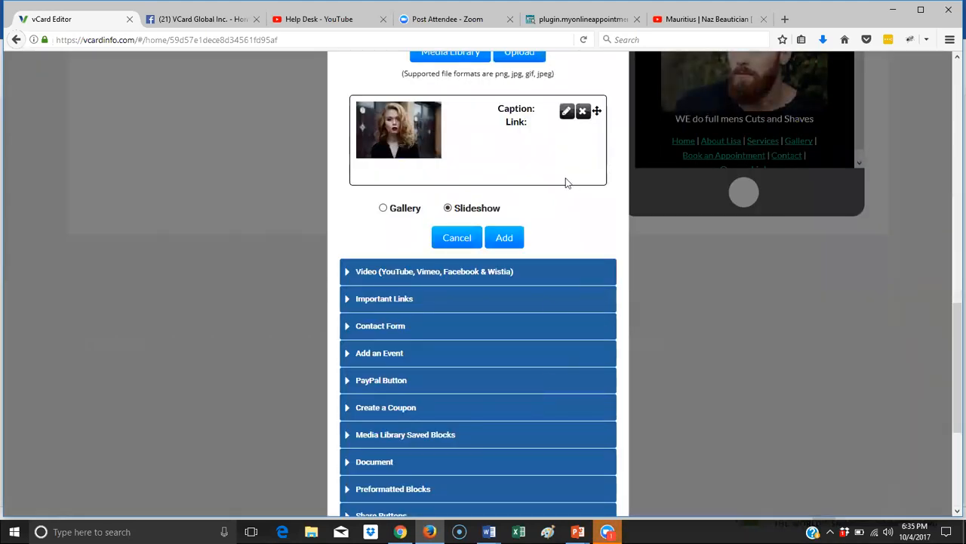
- Upload pexels-photo-247287 as the second slideshow image, named 'gallery4'
scroll(565, 185, up, 3)
click(521, 189)
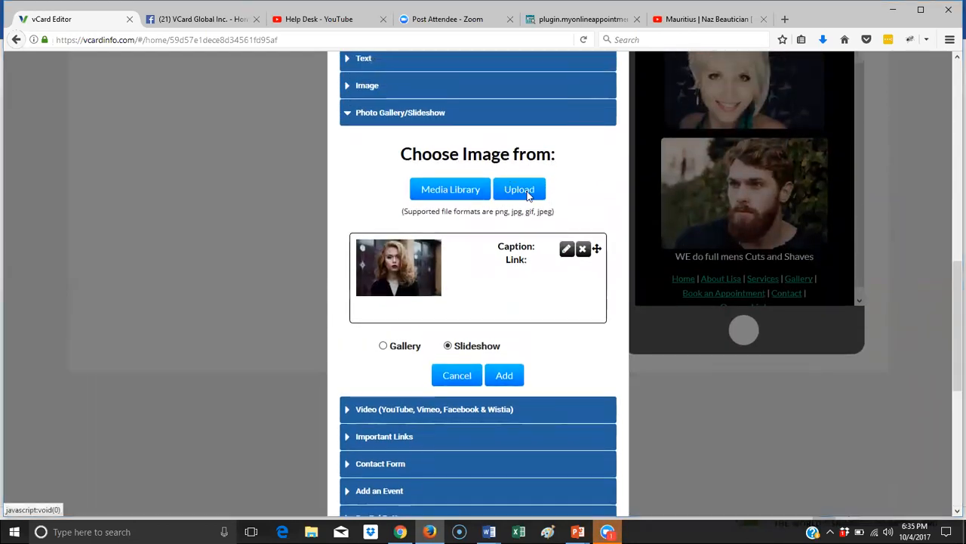
click(363, 183)
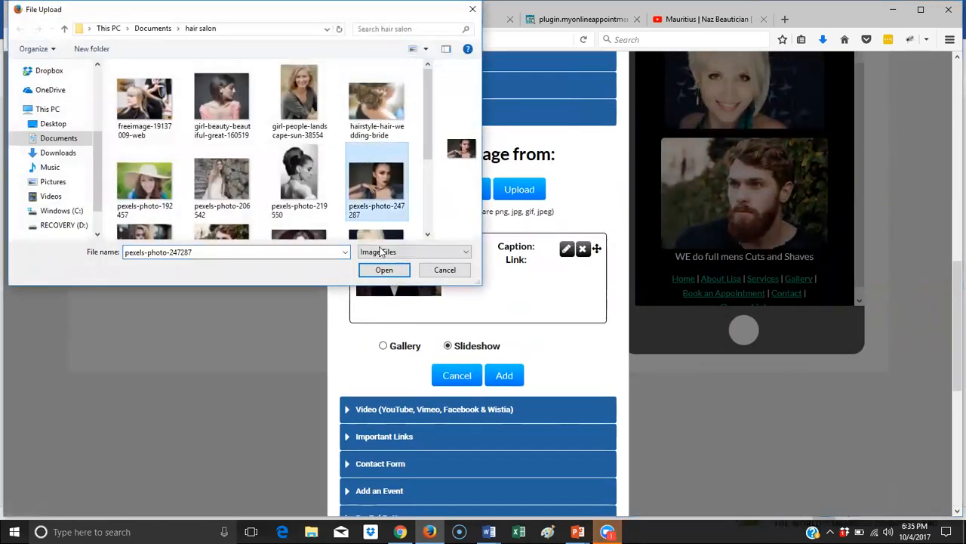
click(384, 270)
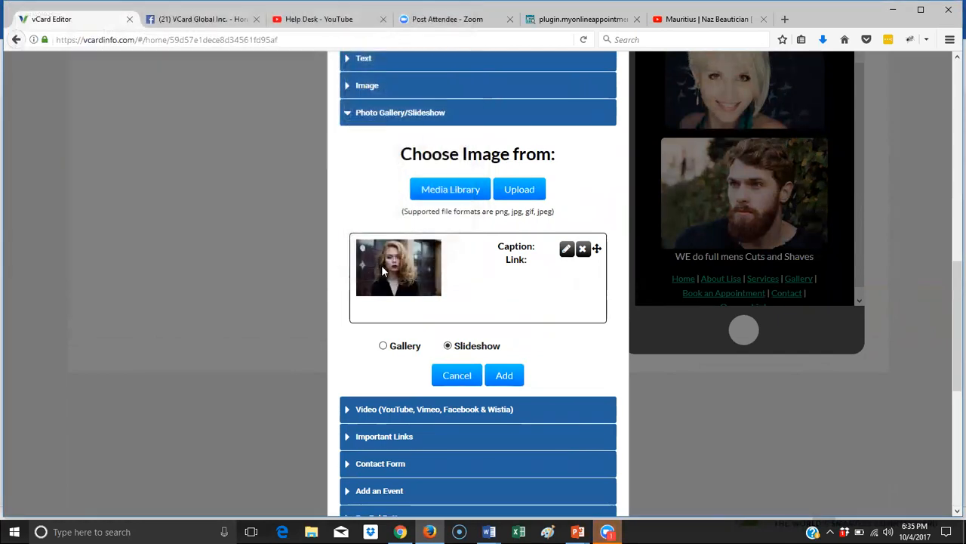
click(494, 403)
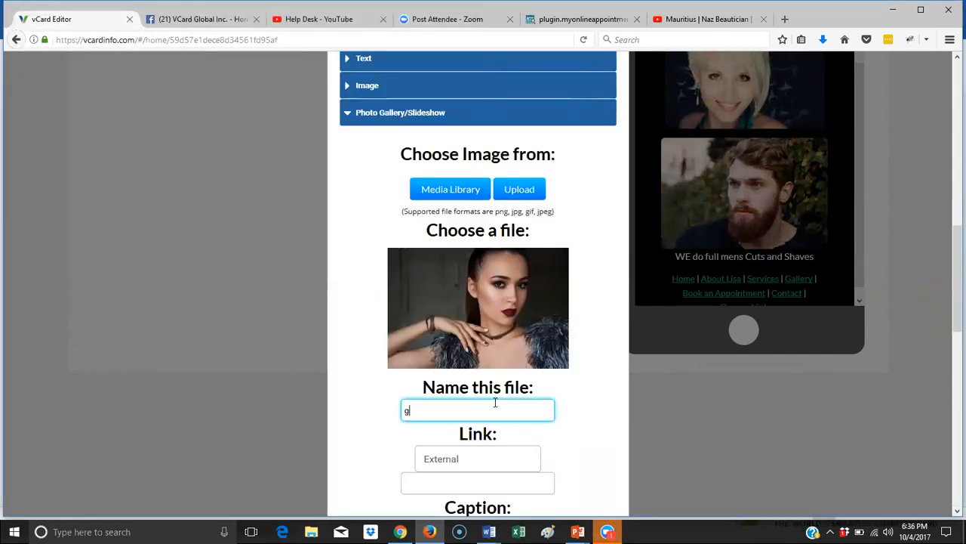
text(gallery4)
scroll(552, 397, down, 2)
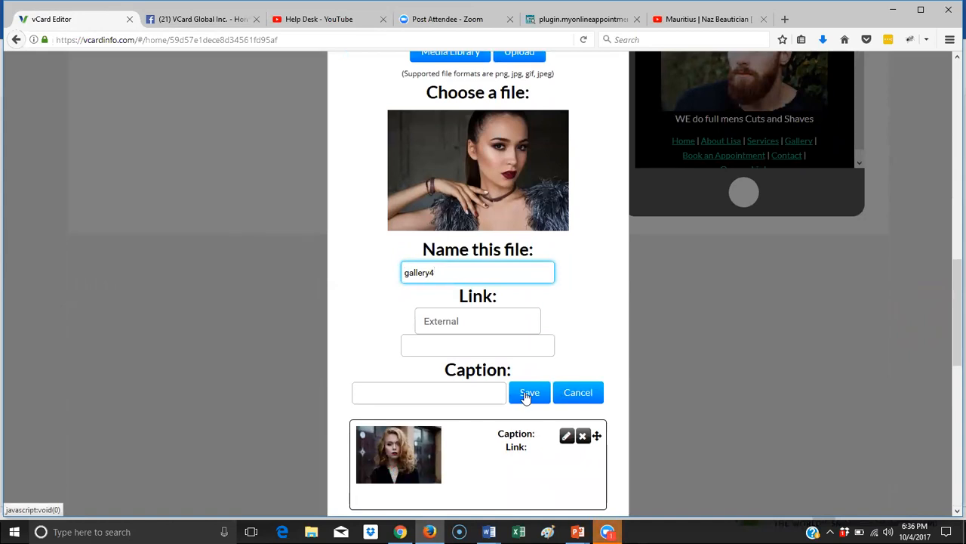
click(528, 393)
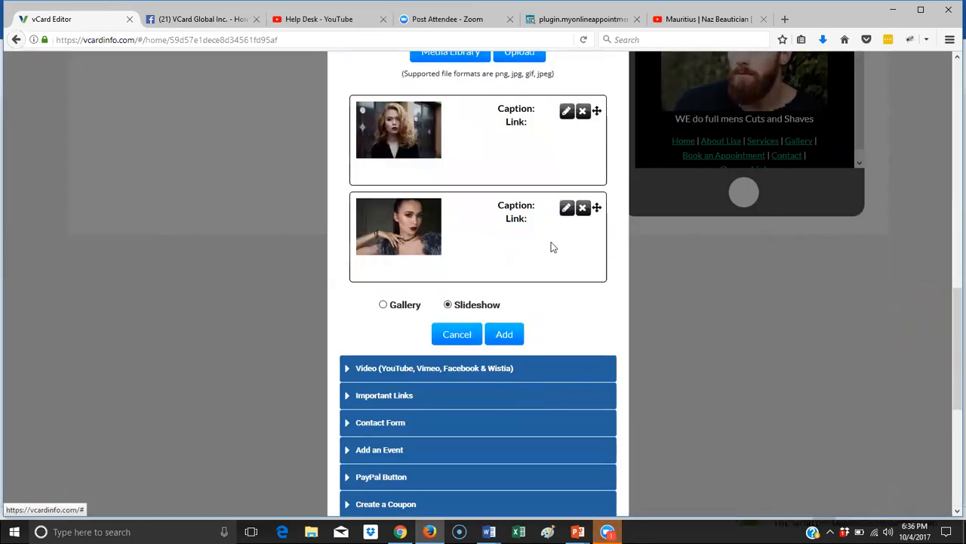
- Upload pexels-photo-301284 as 'gallery' and insert the three-photo slideshow on the Gallery page
scroll(552, 244, up, 2)
scroll(528, 257, up, 1)
click(514, 258)
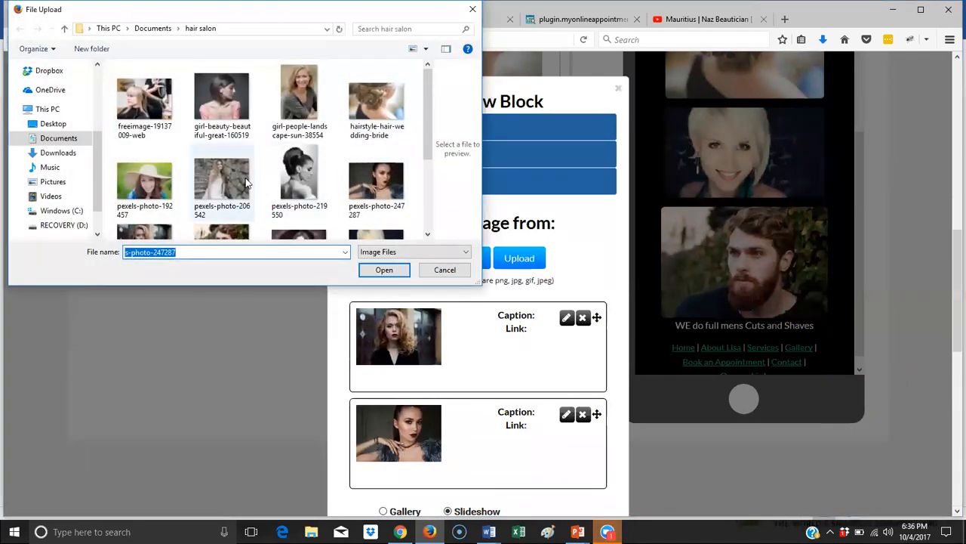
scroll(245, 183, down, 1)
click(299, 202)
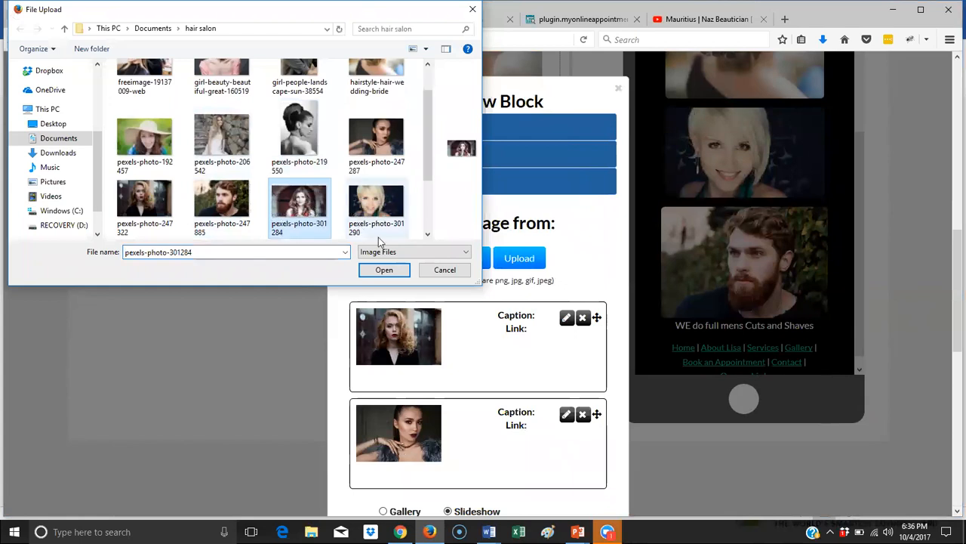
click(385, 271)
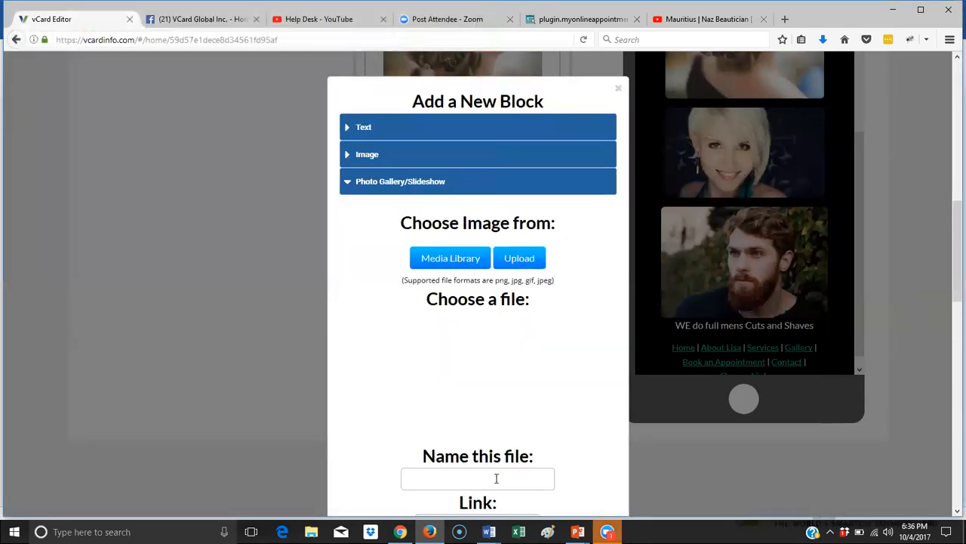
click(475, 481)
text(galler)
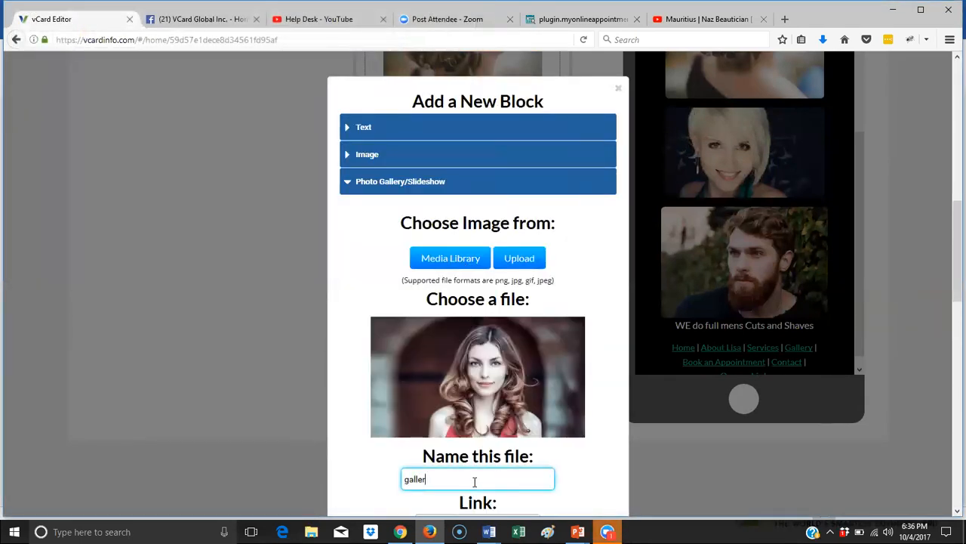
text(y)
scroll(502, 405, down, 5)
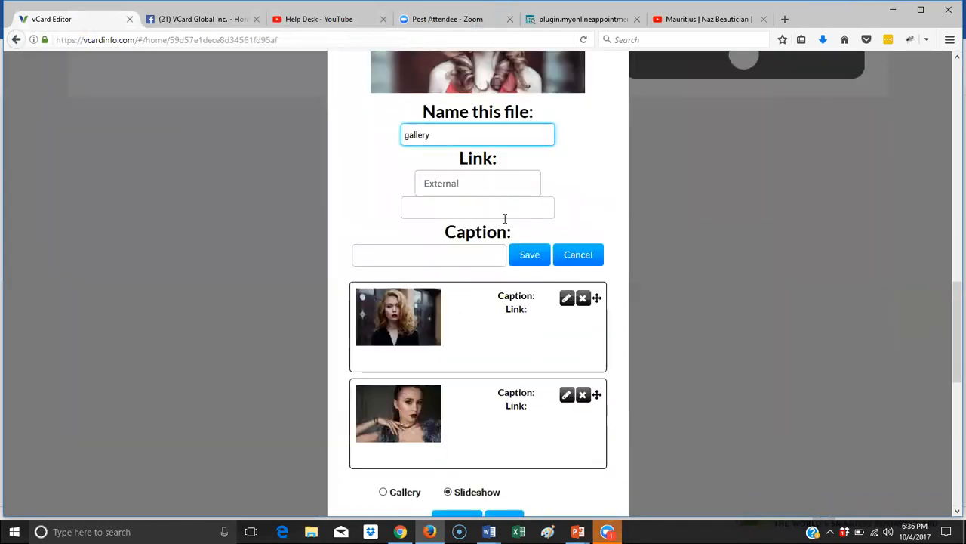
click(529, 255)
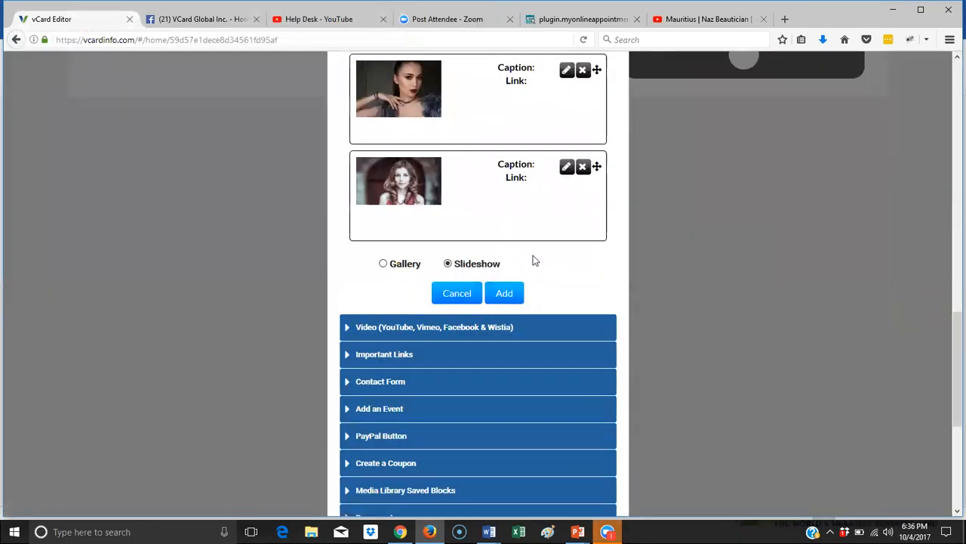
click(512, 296)
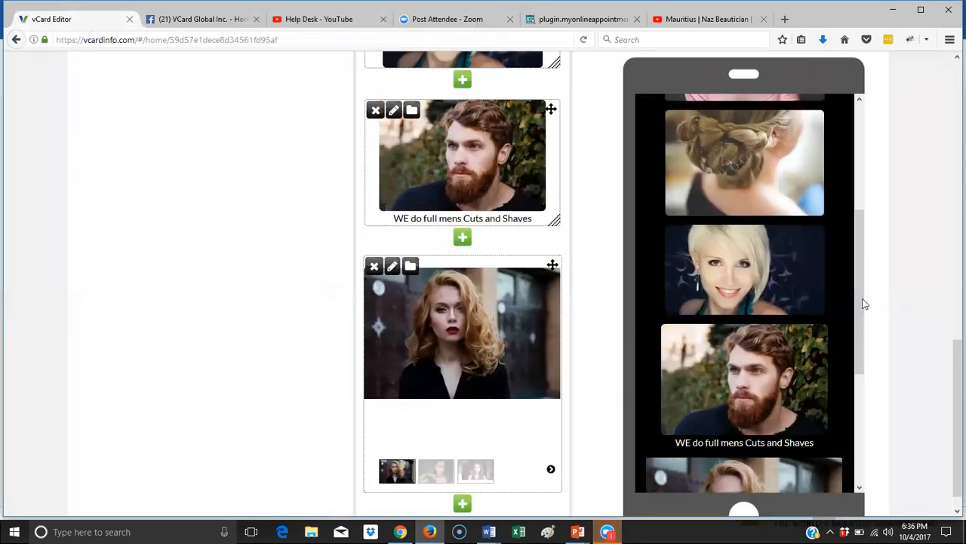
- Open the Book an Appointment page for editing and switch to the online booking tab
scroll(799, 311, down, 3)
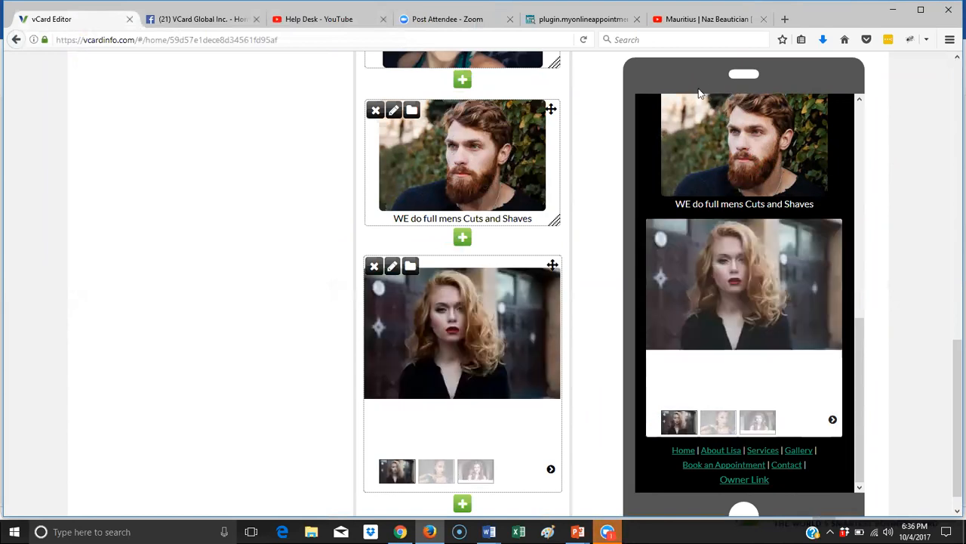
scroll(455, 281, up, 15)
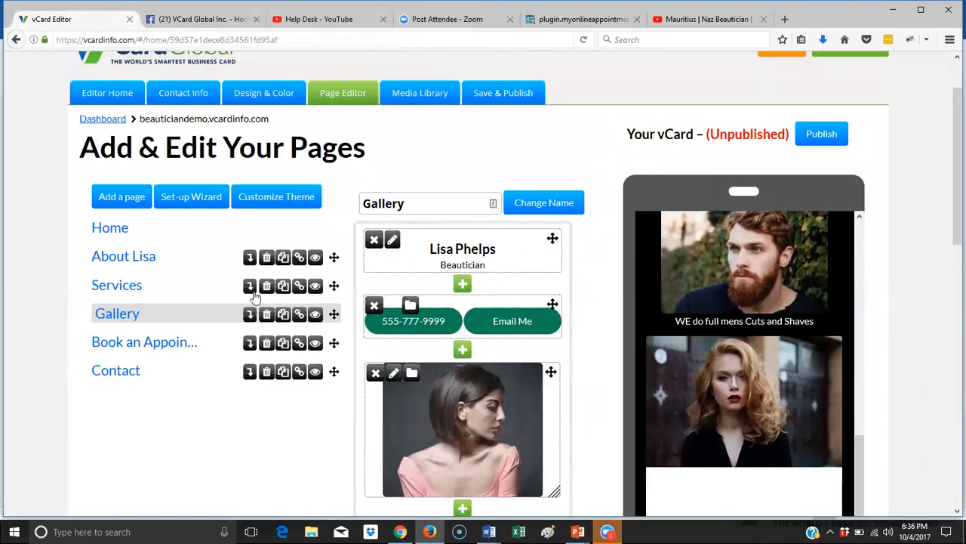
click(173, 345)
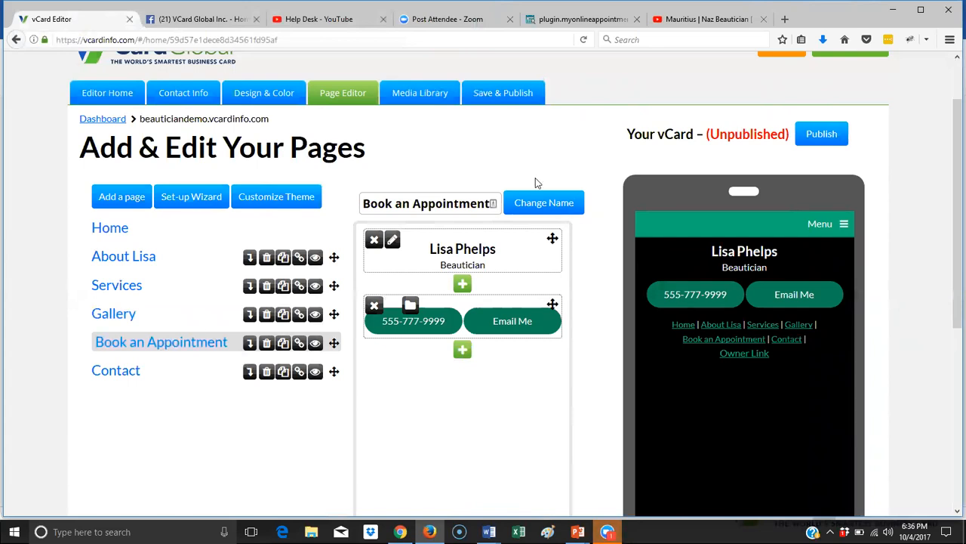
click(580, 21)
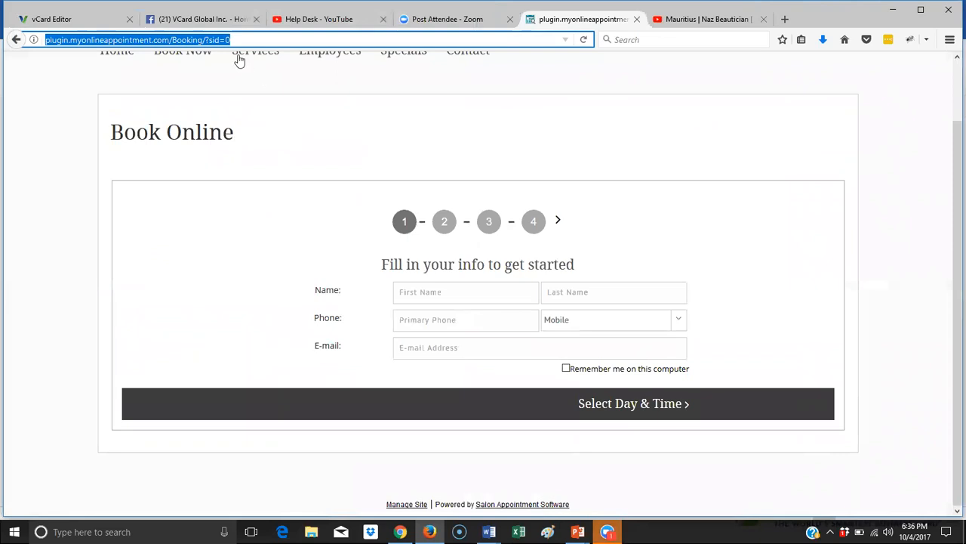
- Copy the myonlineappointment Book Online page address and go back to the vCard Editor tab
drag(252, 42, 43, 40)
right_click(69, 39)
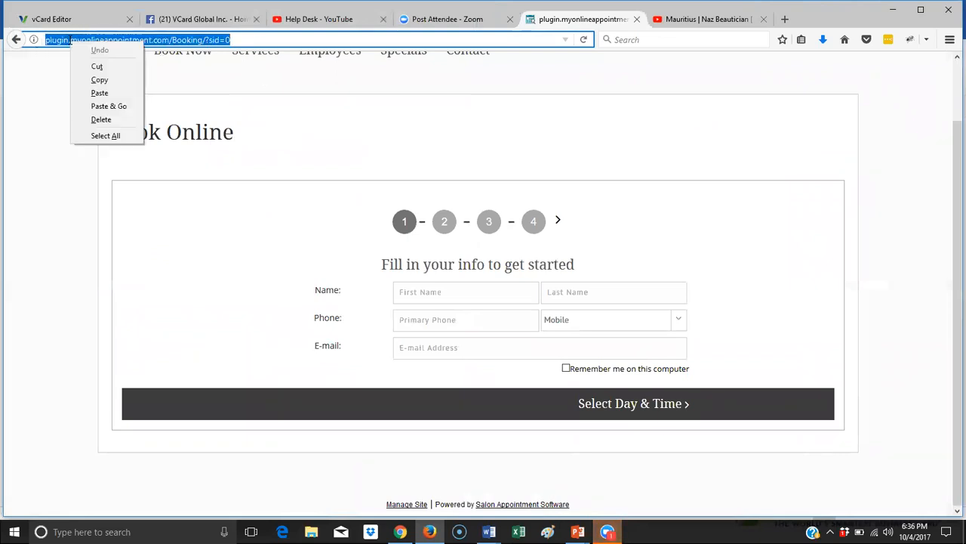
click(121, 80)
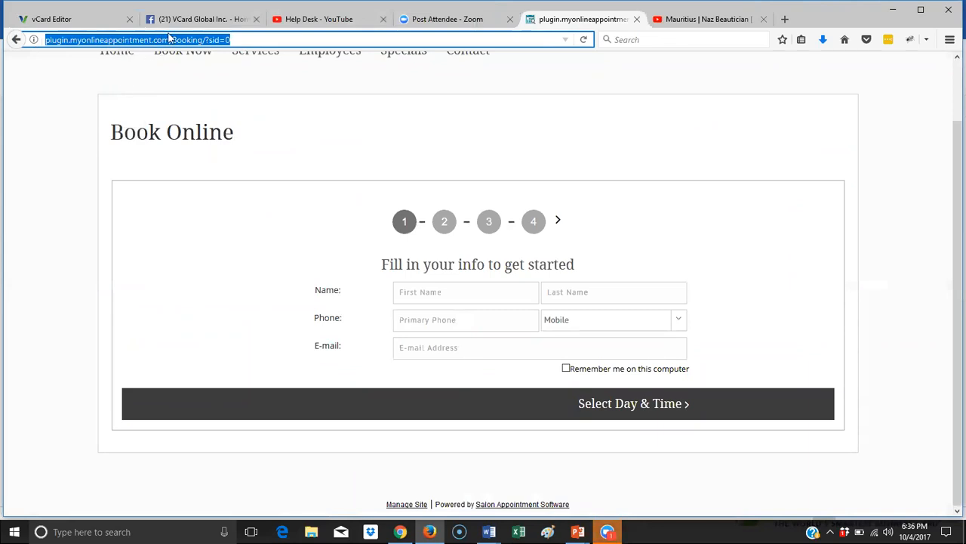
click(91, 21)
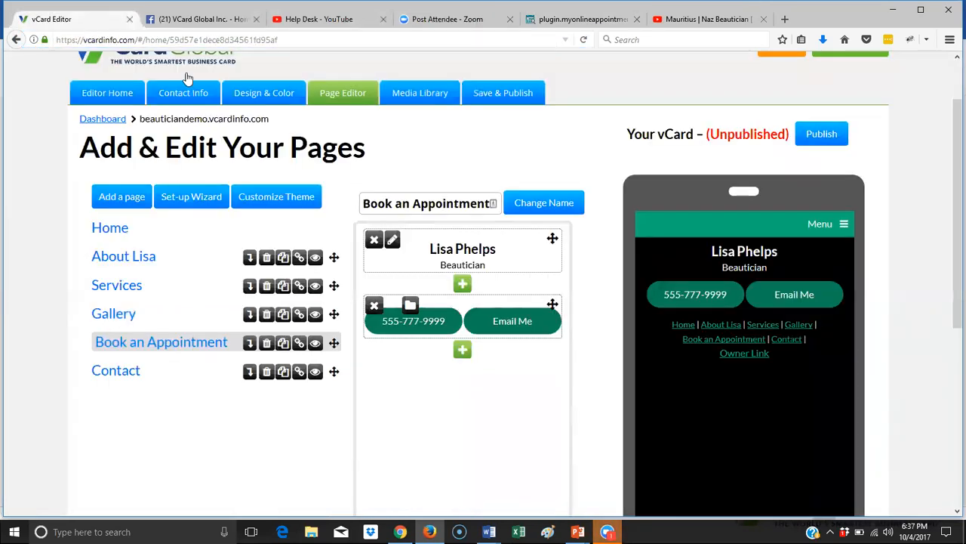
- Link Book an Appointment to the pasted booking address, then open the Contact page
click(299, 345)
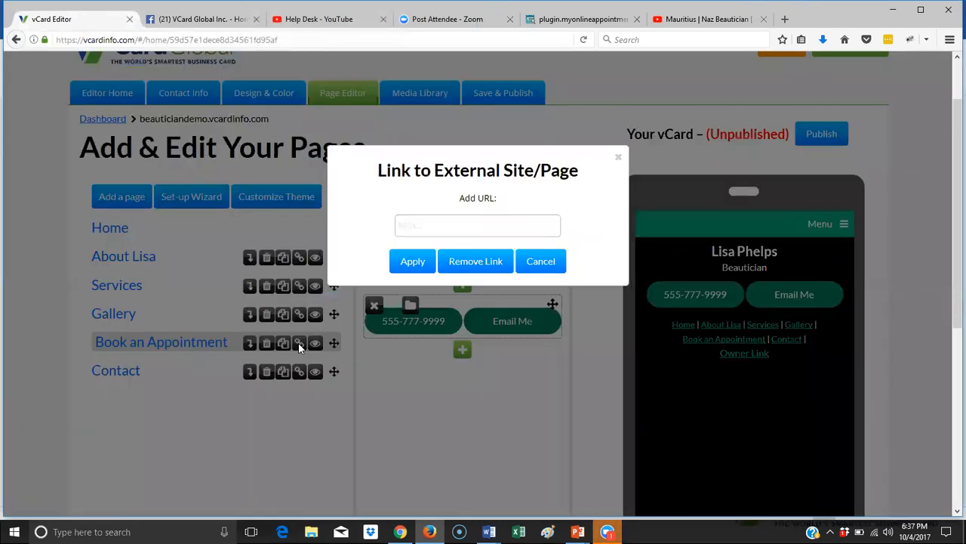
right_click(409, 228)
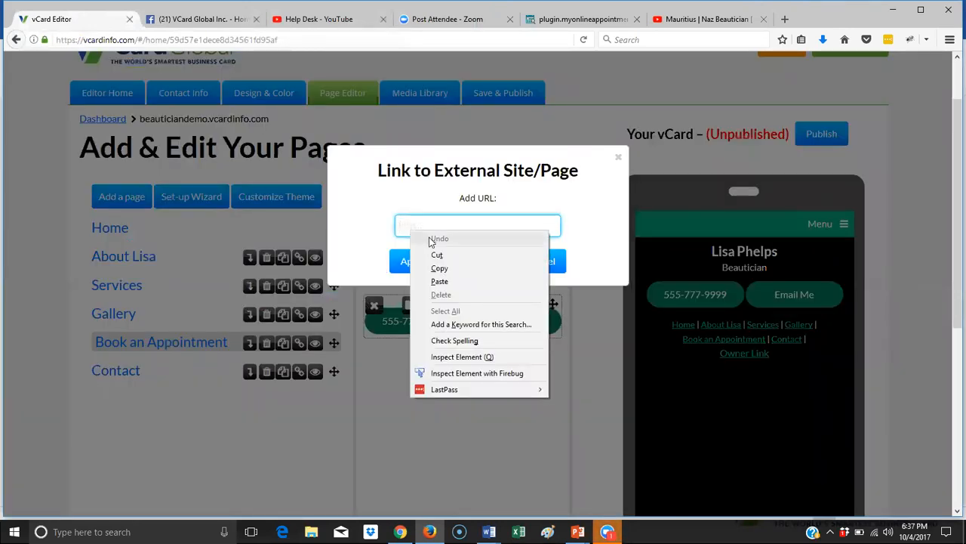
click(438, 281)
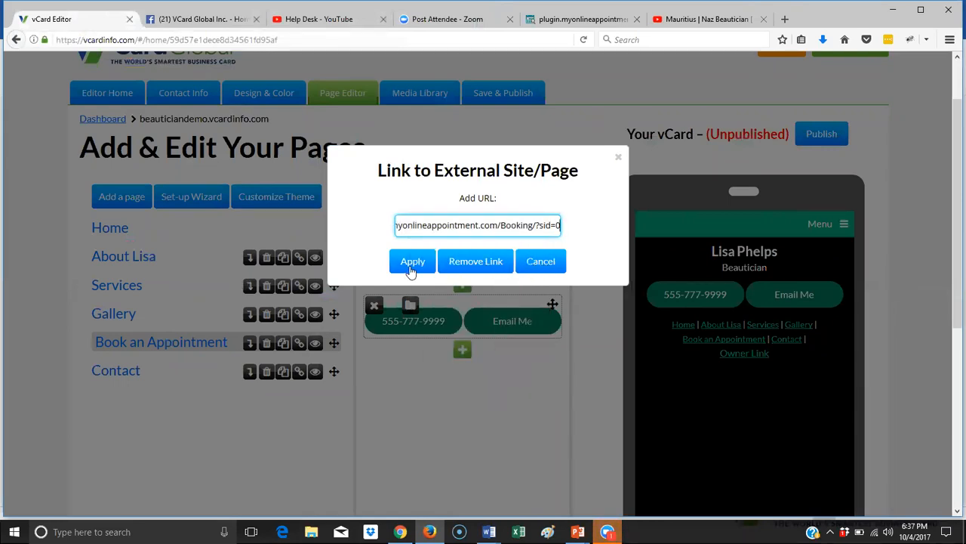
click(411, 265)
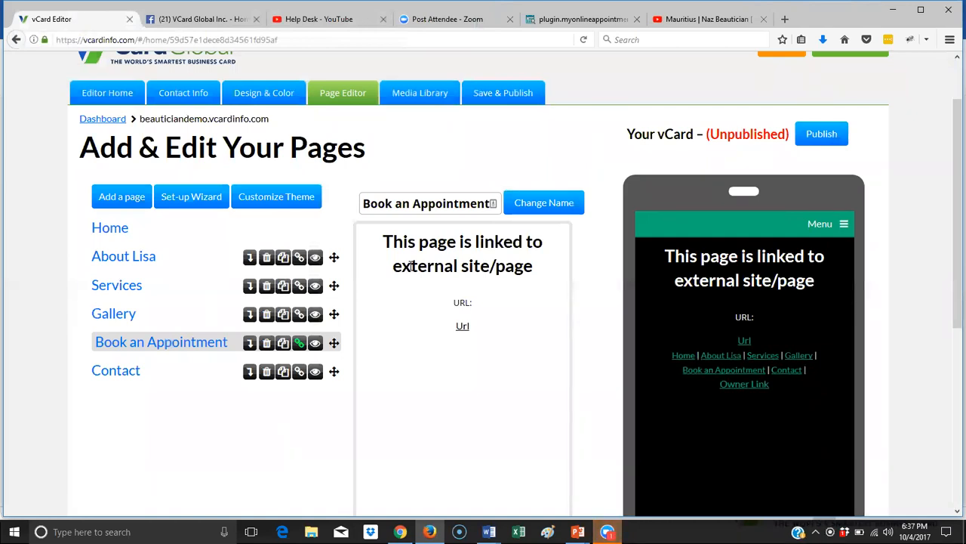
click(133, 375)
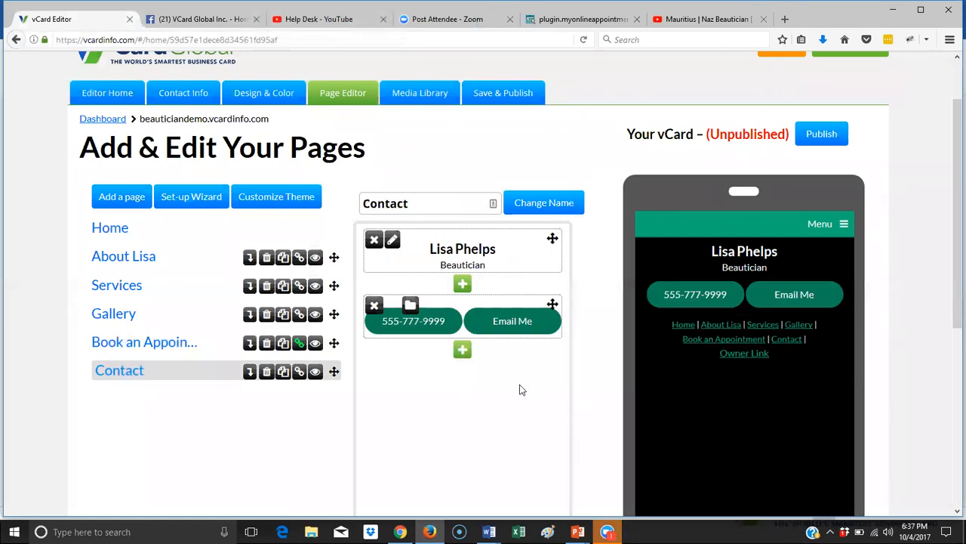
- Add a block below the call and email buttons and pick Contact Form from the block list
scroll(520, 388, down, 5)
click(463, 143)
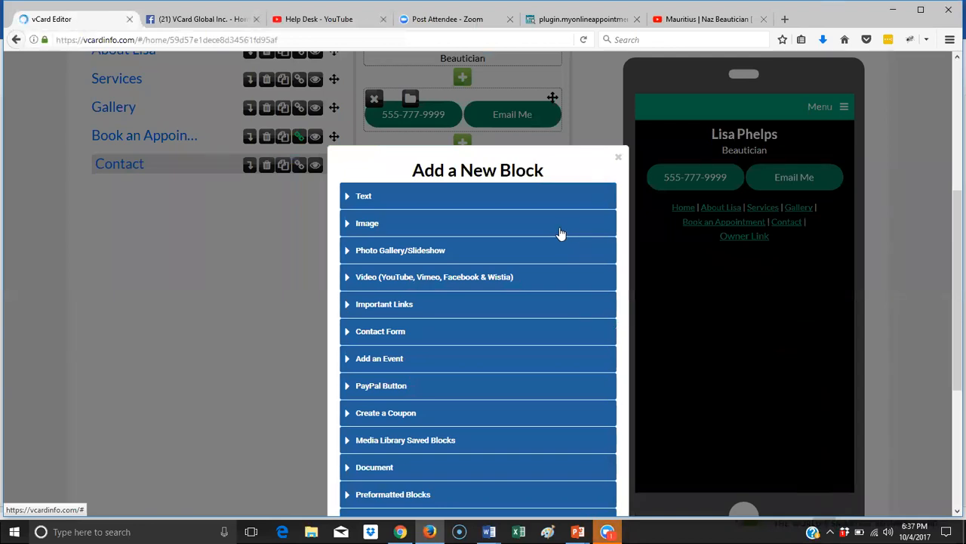
scroll(561, 234, down, 2)
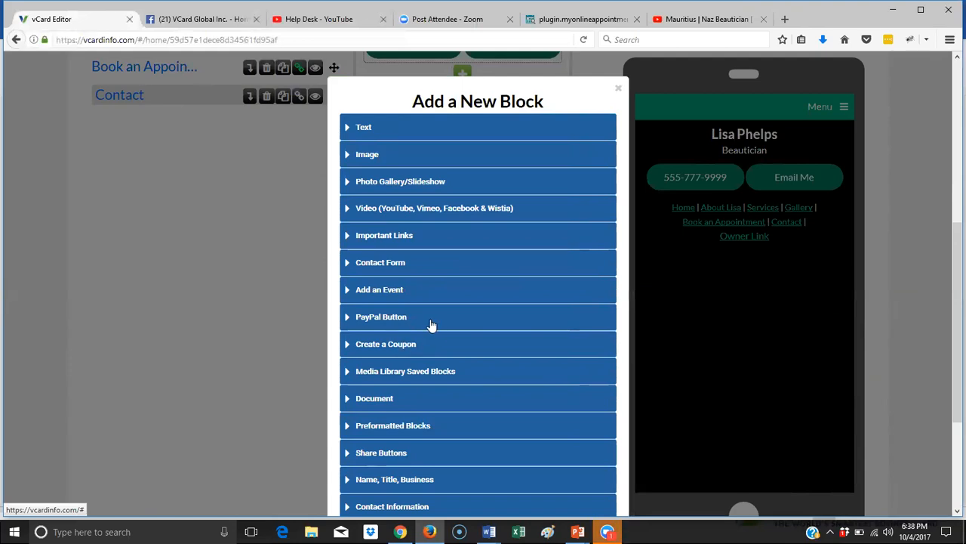
scroll(425, 347, down, 1)
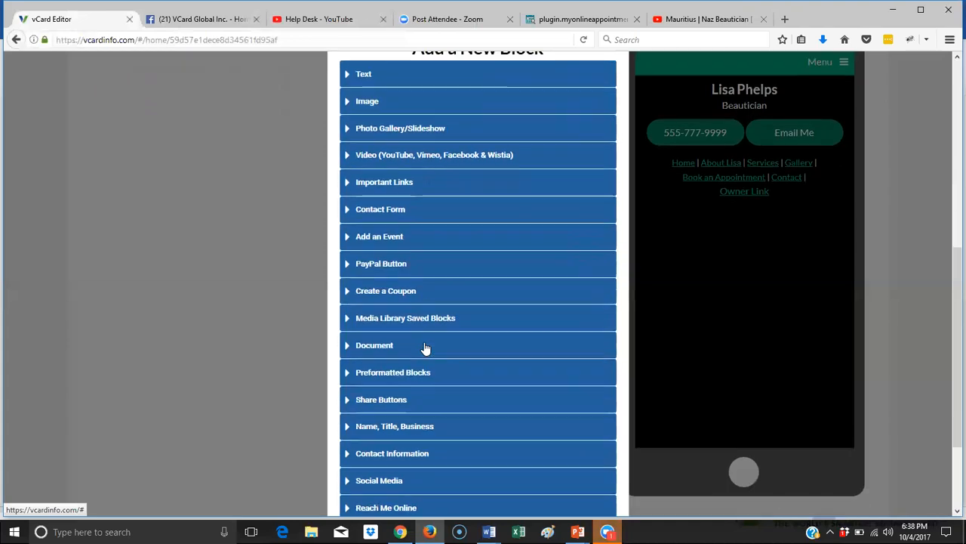
scroll(425, 347, down, 1)
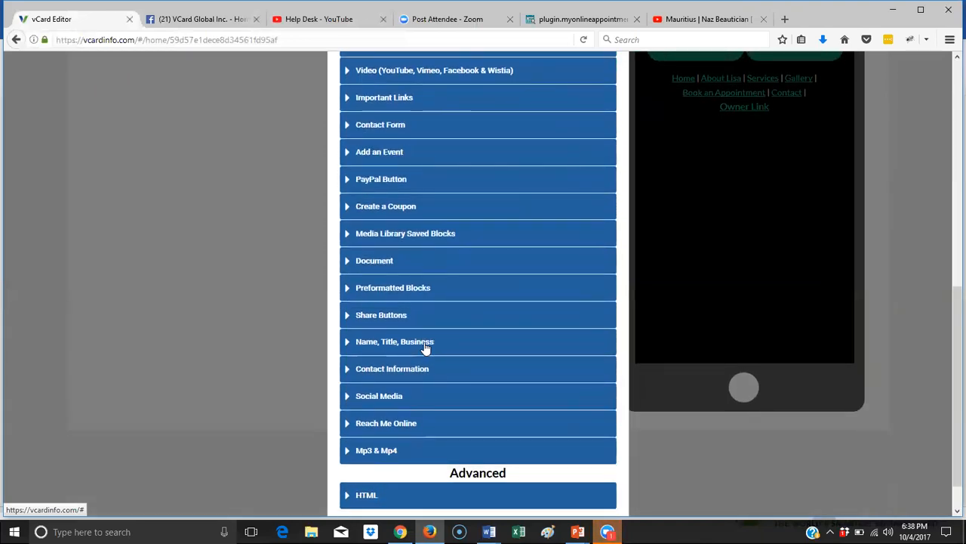
scroll(425, 347, up, 1)
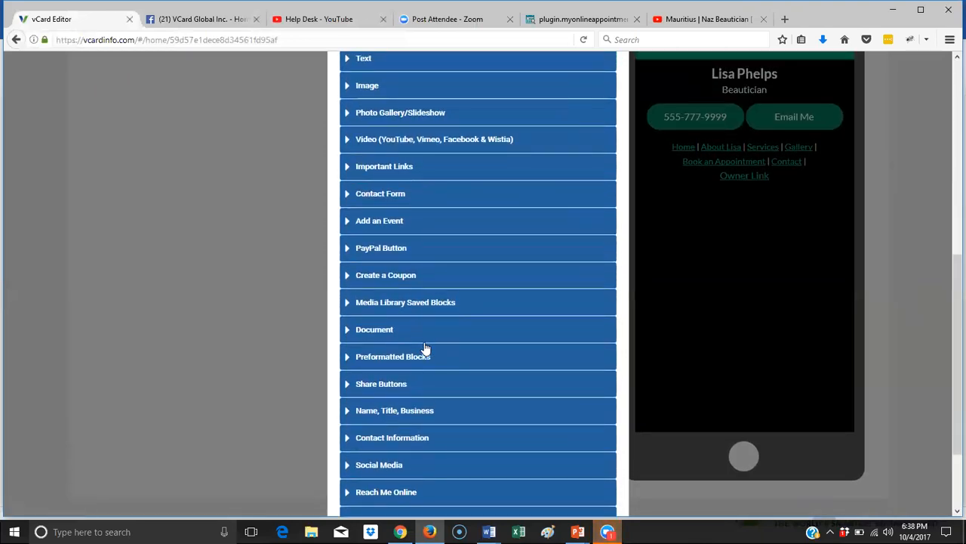
scroll(425, 347, up, 1)
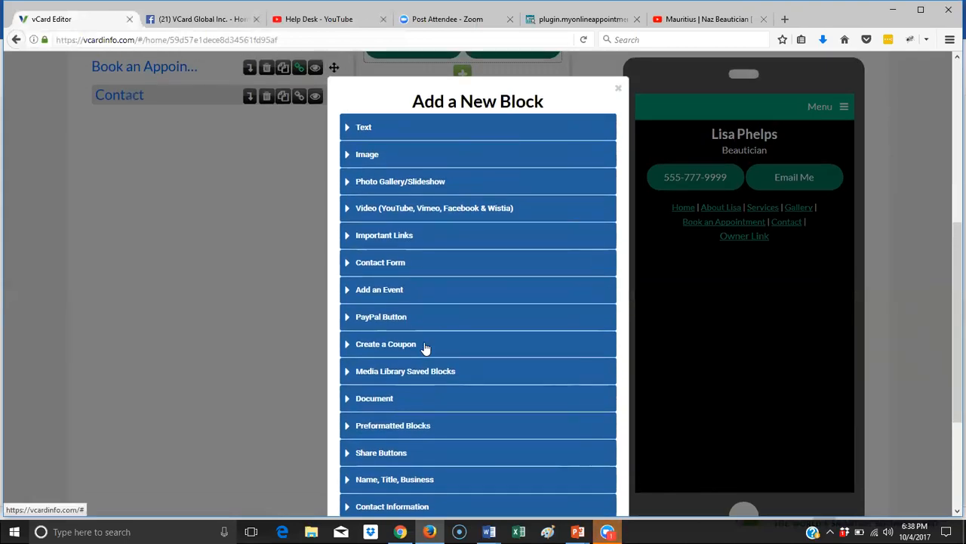
scroll(425, 347, up, 1)
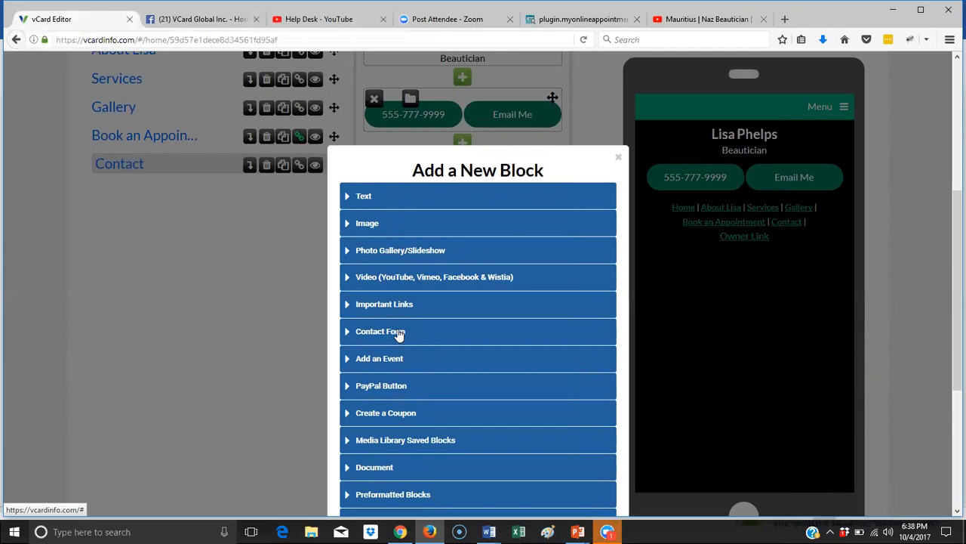
click(399, 335)
- Name the form 'Contact' and enter the owner's recipient e-mail address without the stray comma
scroll(442, 354, down, 2)
click(413, 250)
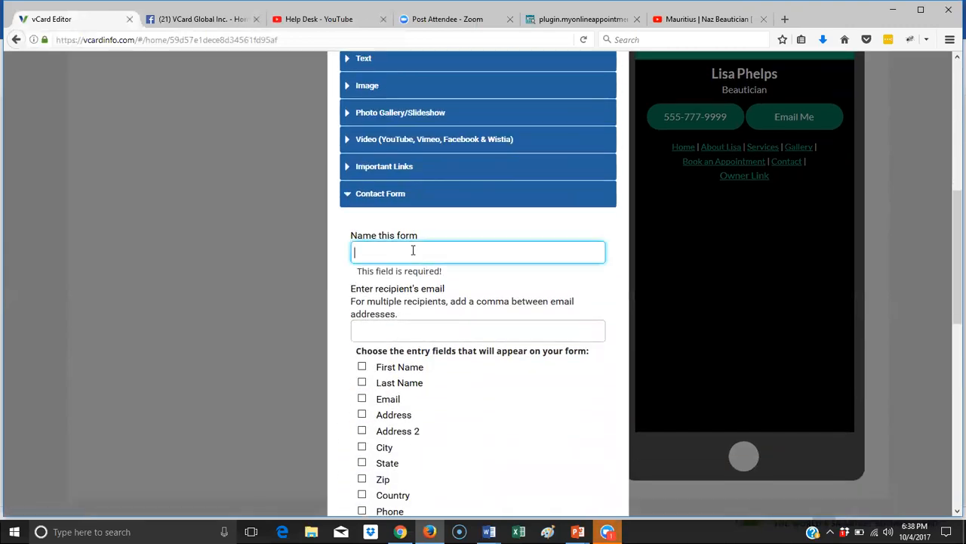
text(ontact)
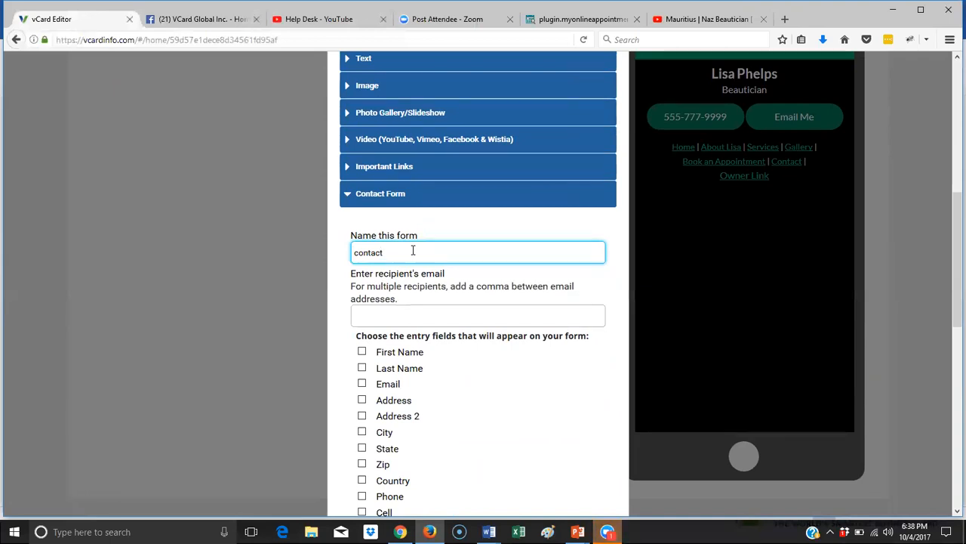
click(394, 308)
scroll(395, 302, down, 2)
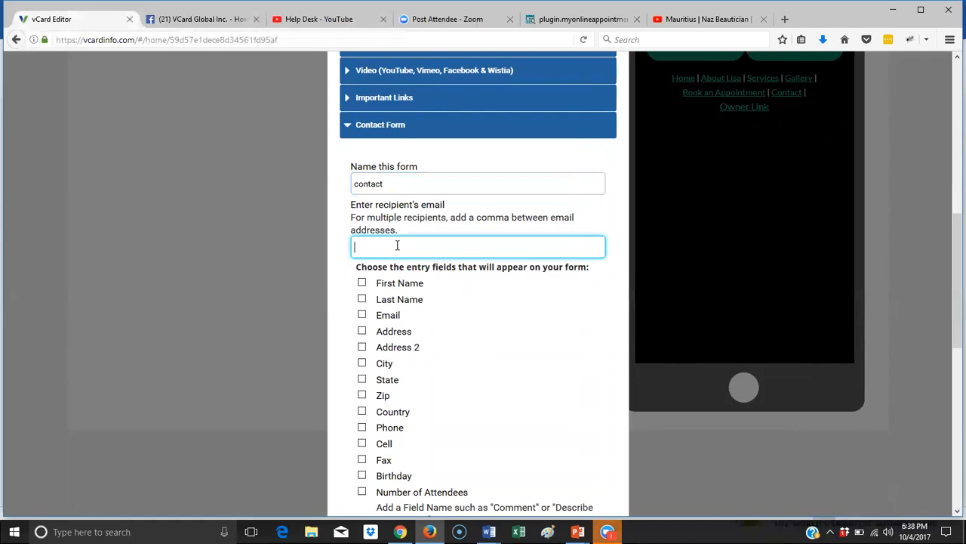
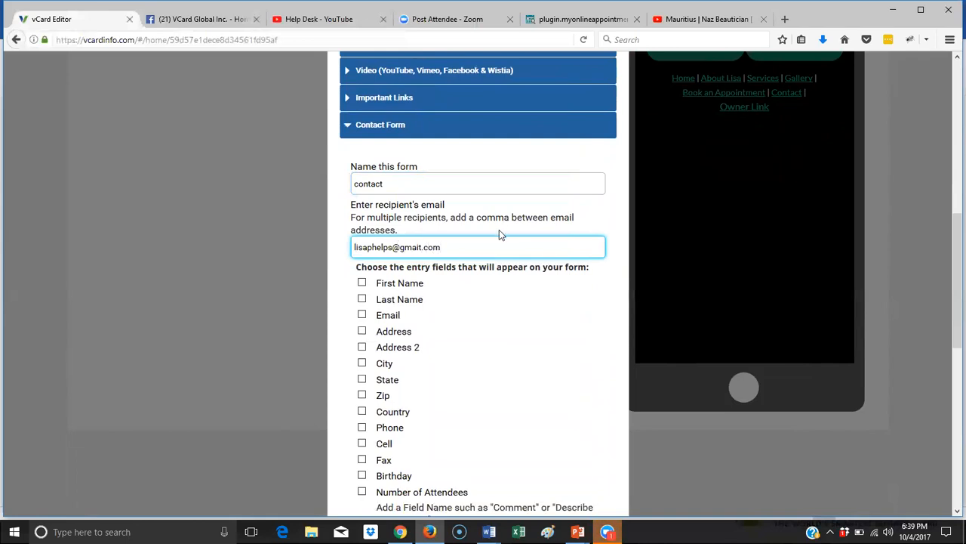
text(,)
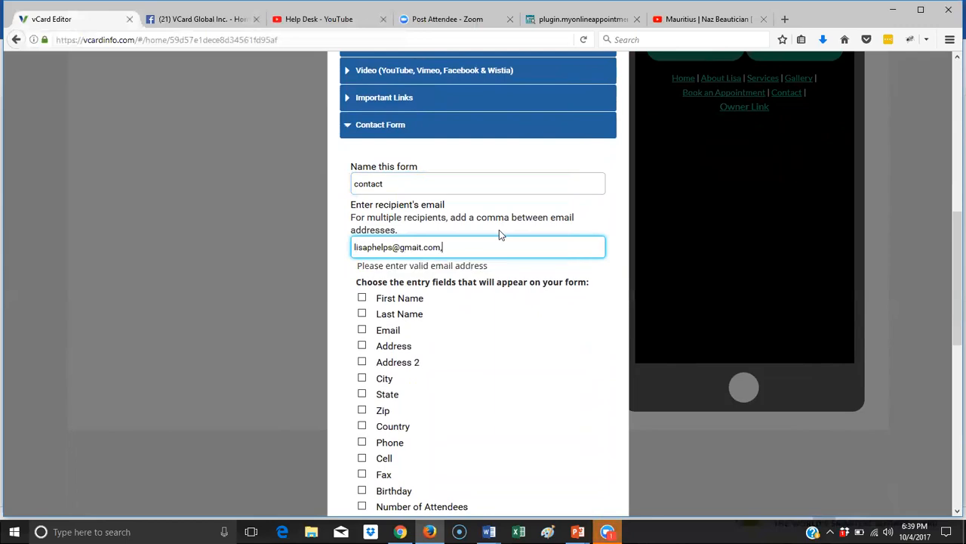
key(BackSpace)
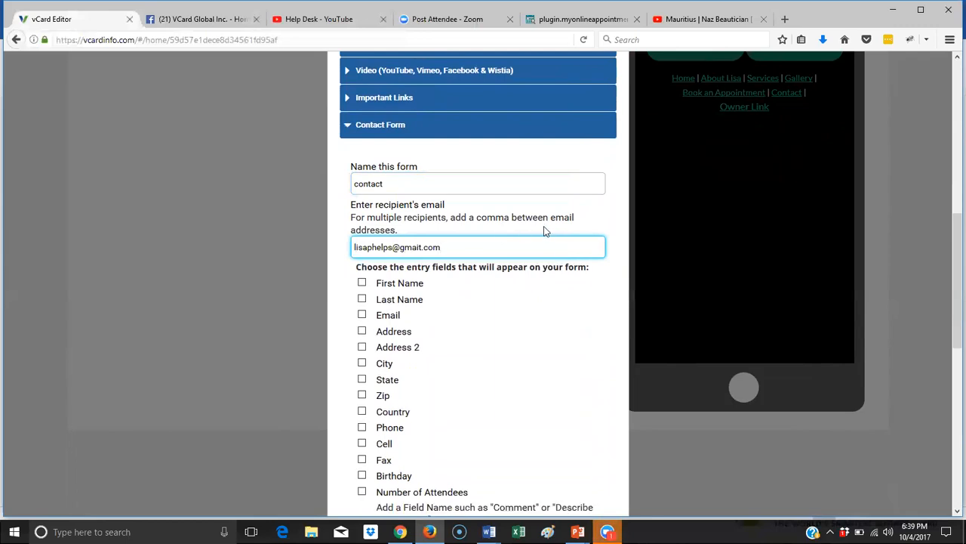
- Include First Name, Last Name, Email, Phone and a custom 'Service Needed?' field, then add the form
scroll(444, 204, down, 3)
click(362, 76)
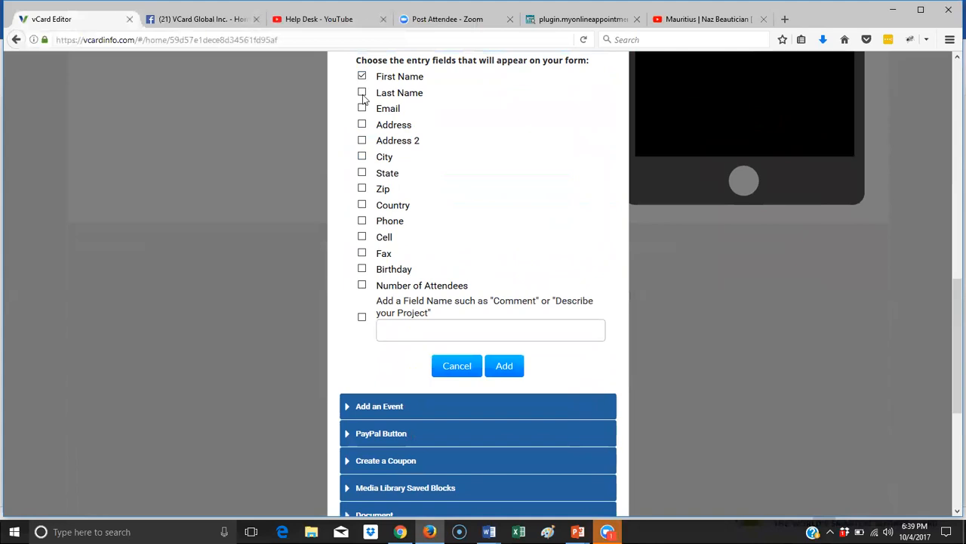
click(362, 92)
click(362, 108)
click(362, 317)
click(384, 329)
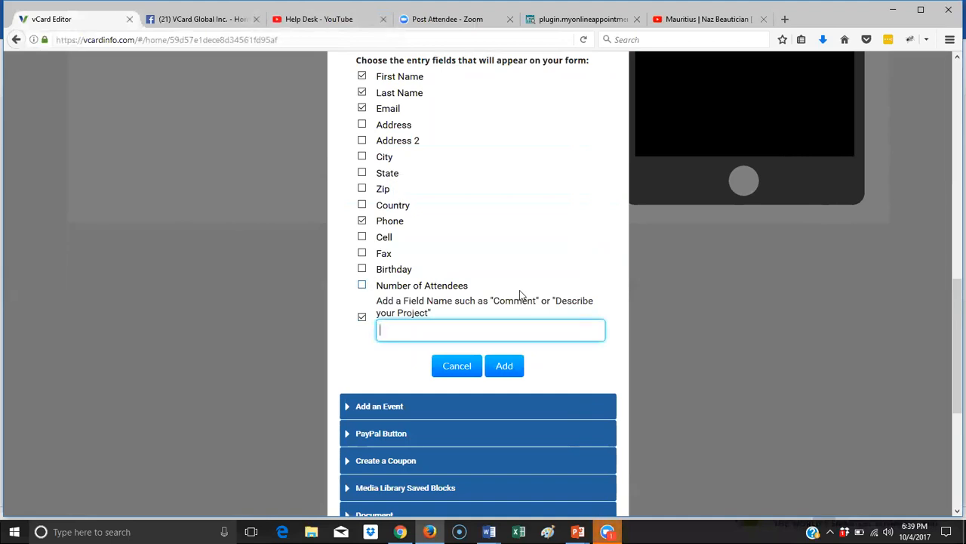
text(W)
key(BackSpace)
text(Service Needed?)
click(501, 367)
scroll(512, 347, up, 4)
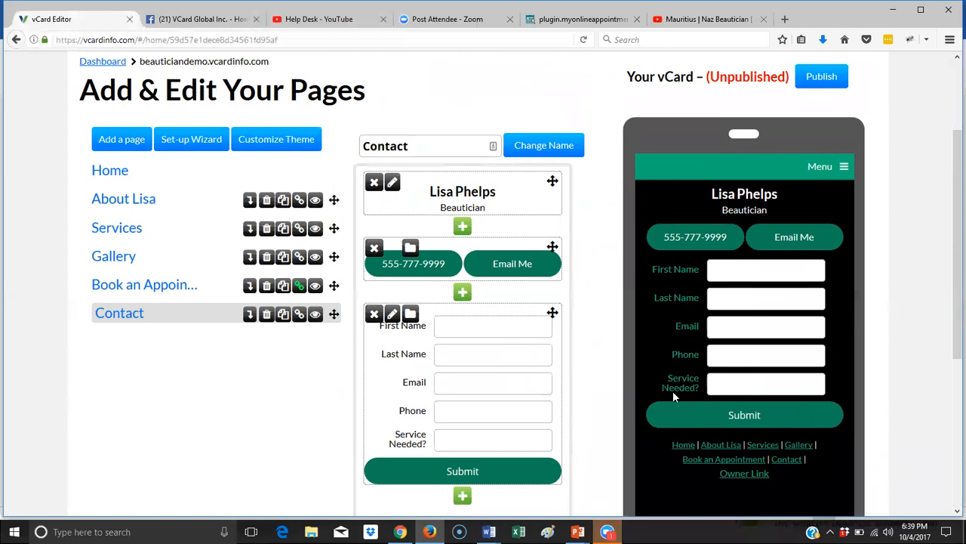
- Add a text block with a contact heading and a message inviting early wedding bookings
click(463, 293)
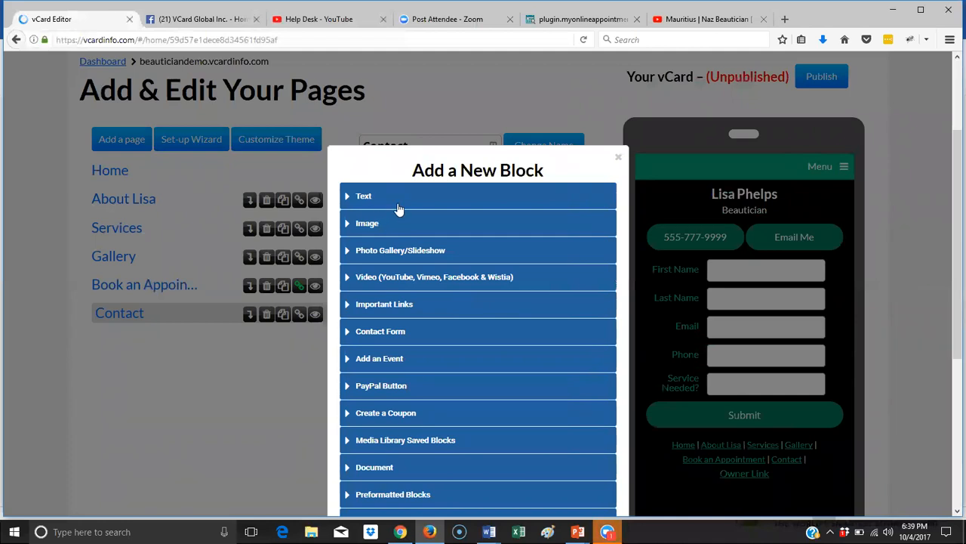
click(375, 199)
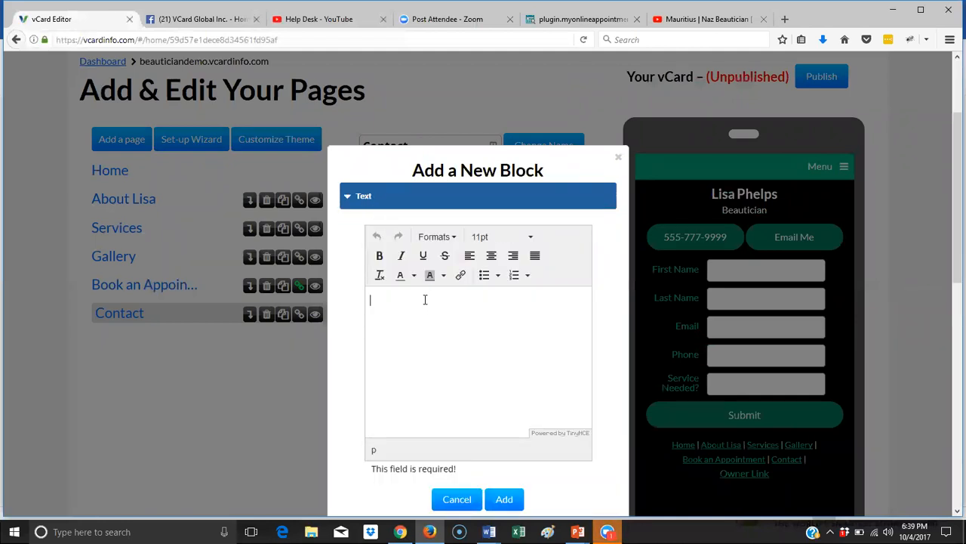
text(Contact ListsPlease contac)
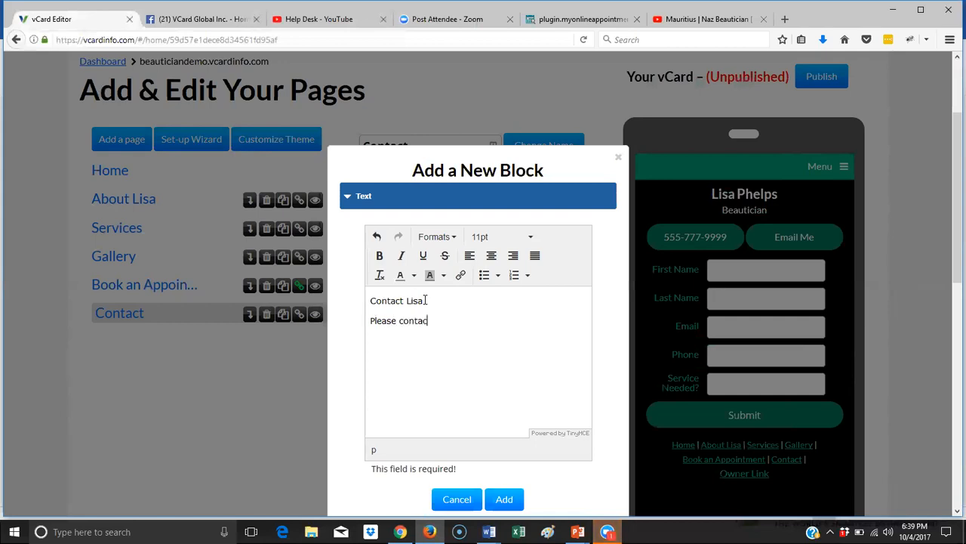
text(t me if you have any questions. )
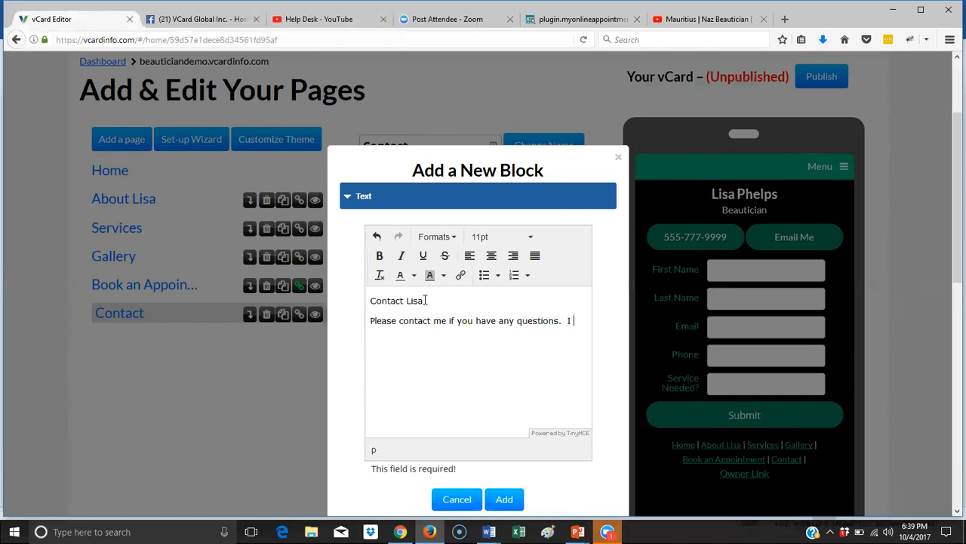
text( I love to do weed)
key(BackSpace)
key(BackSpace)
text(ddings.  Please)
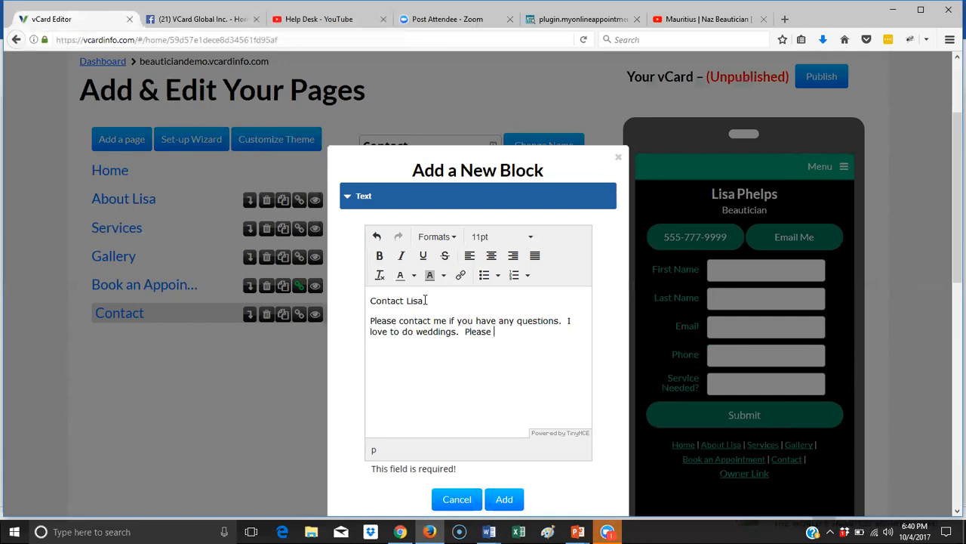
key(BackSpace)
key(BackSpace)
key(BackSpace)
text(ease contact me early so I can get your )
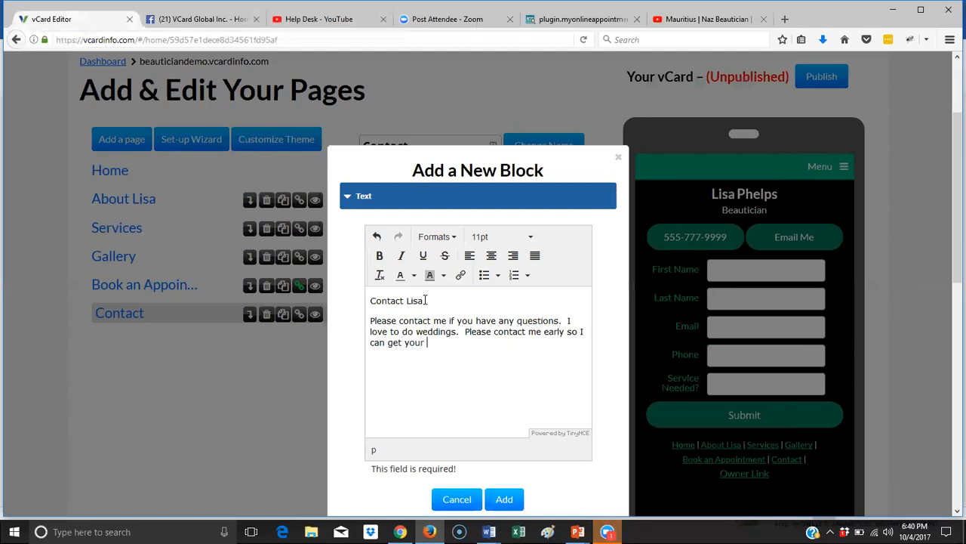
text(big day on my )
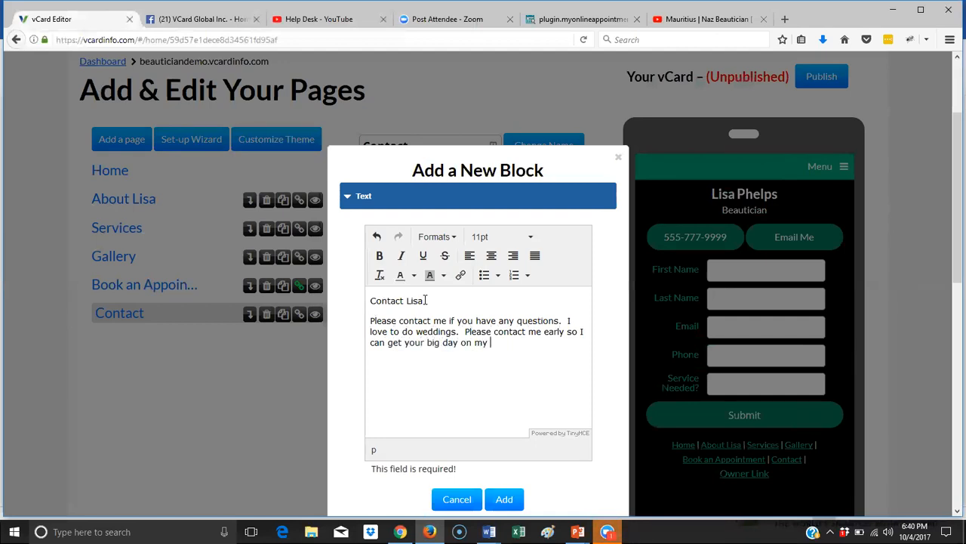
text(sch)
key(BackSpace)
text(che)
- Format the heading line as Header 1 and add the text block to the page
drag(405, 302, 363, 316)
drag(432, 301, 369, 311)
click(436, 236)
mouse_move(446, 257)
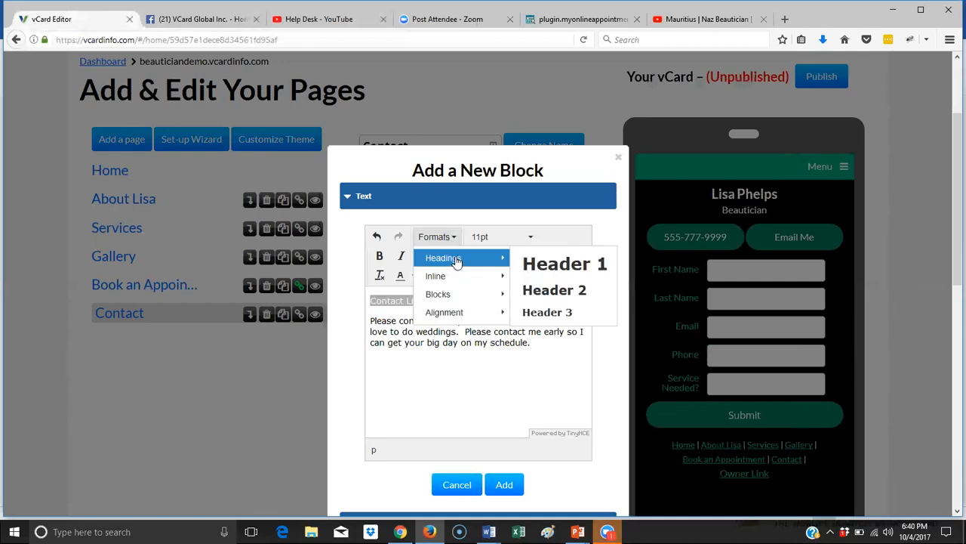
click(582, 276)
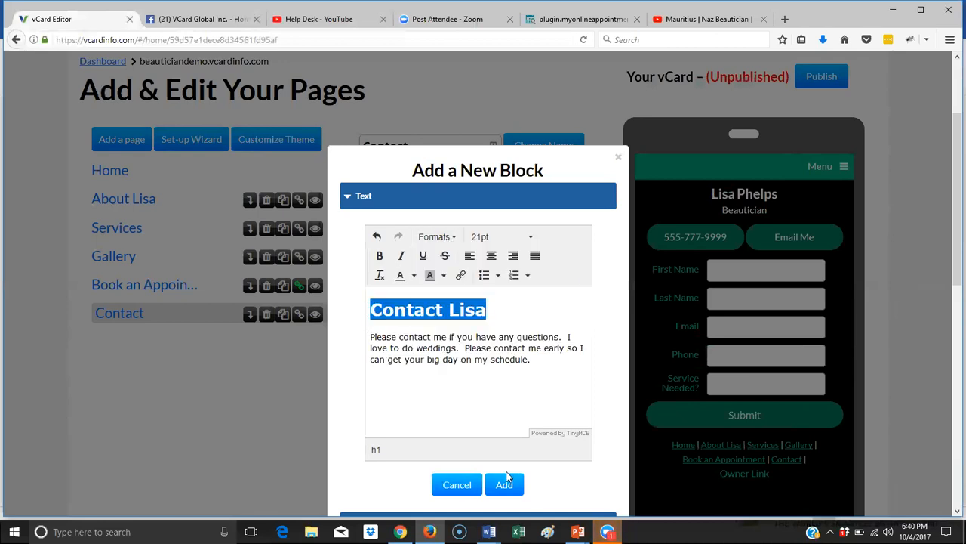
click(506, 486)
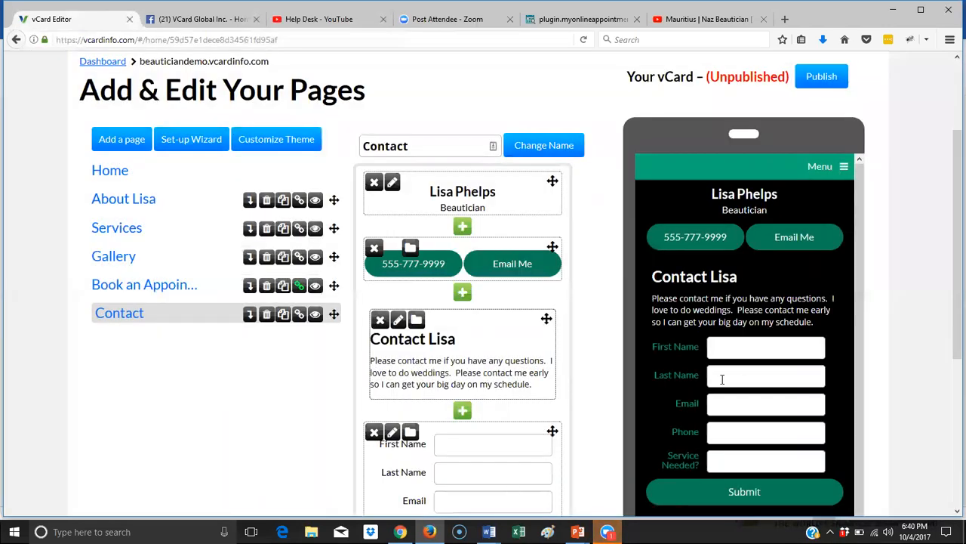
scroll(758, 370, down, 1)
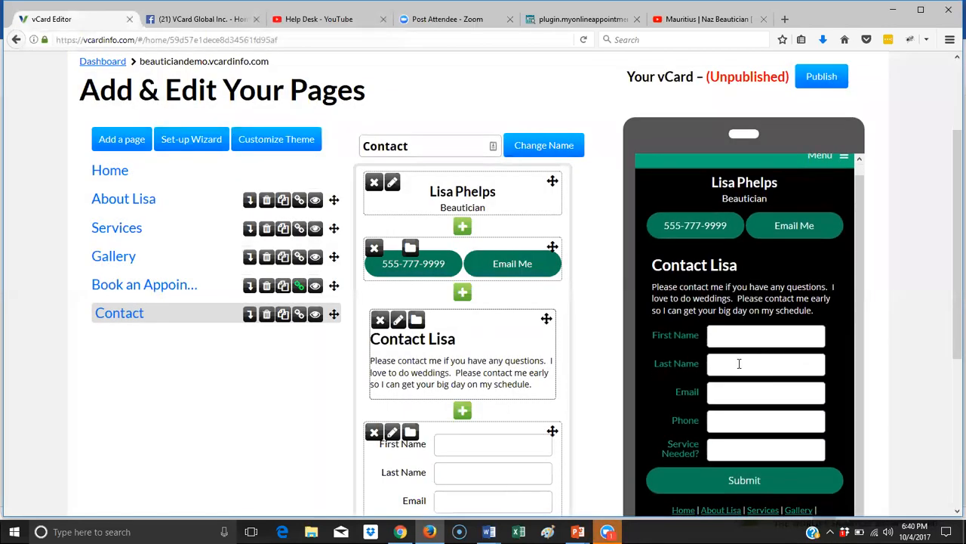
scroll(514, 359, down, 3)
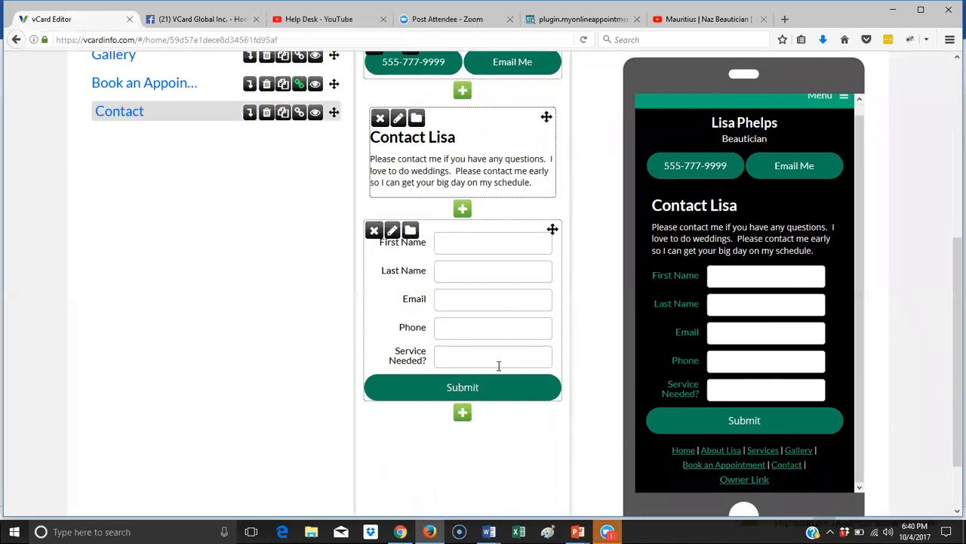
- Add an image block below the form with woman-face-curly-hair-157920 uploaded and saved
click(462, 408)
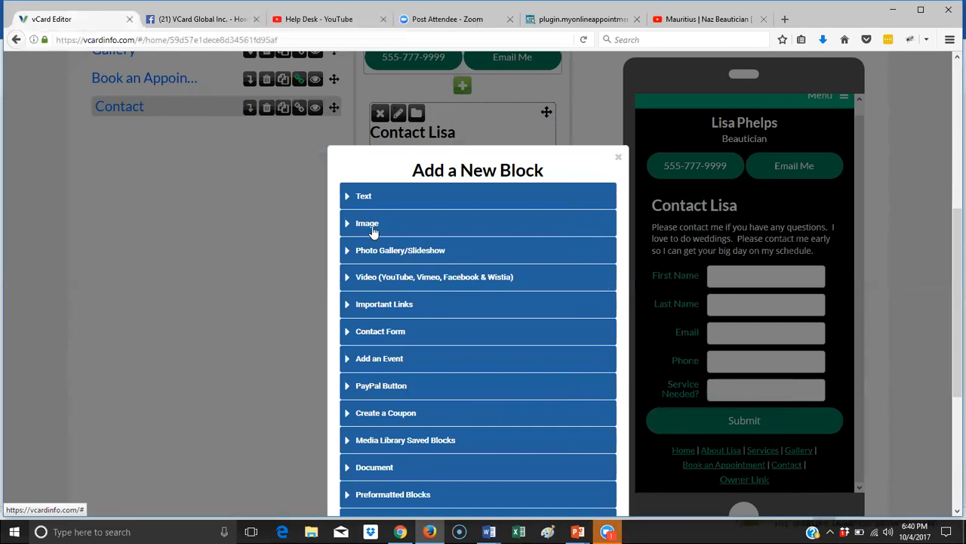
click(370, 230)
click(502, 303)
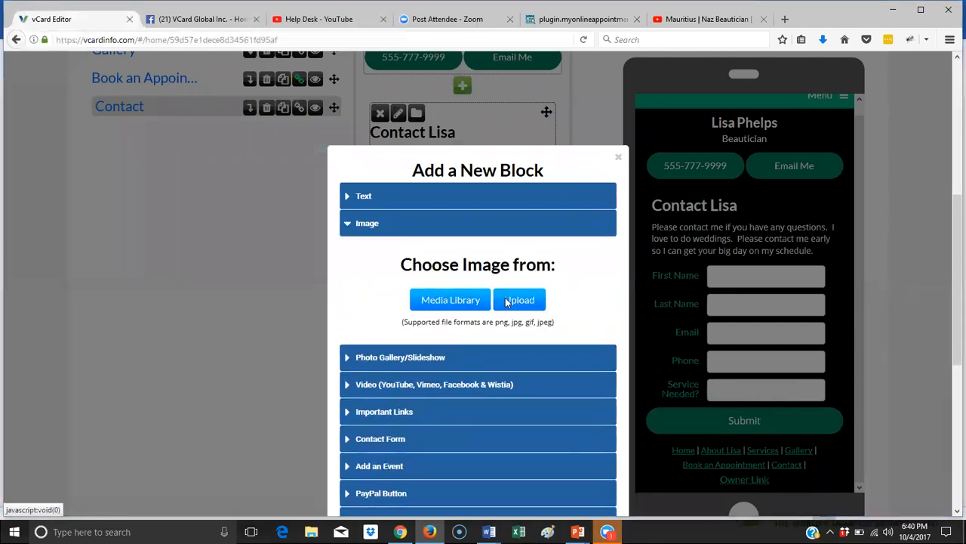
scroll(293, 189, down, 5)
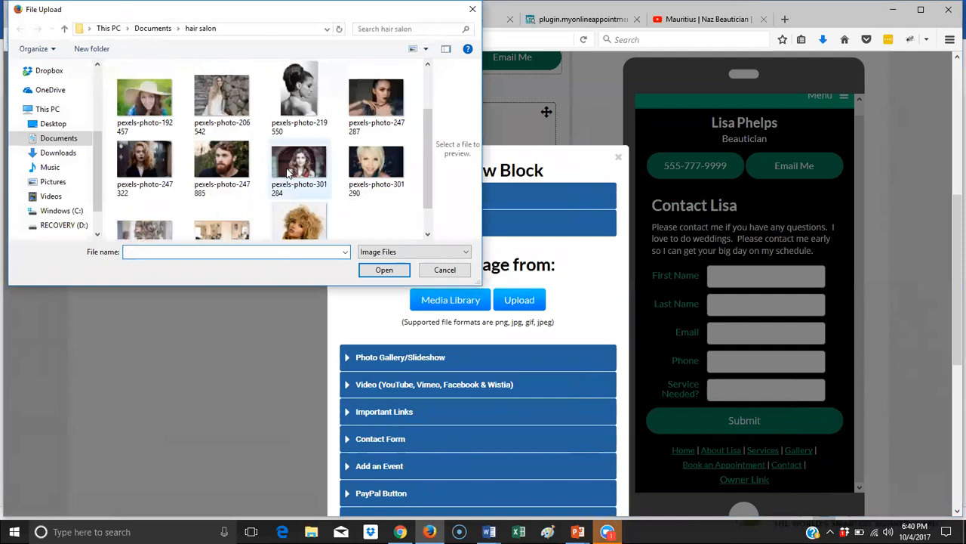
click(293, 197)
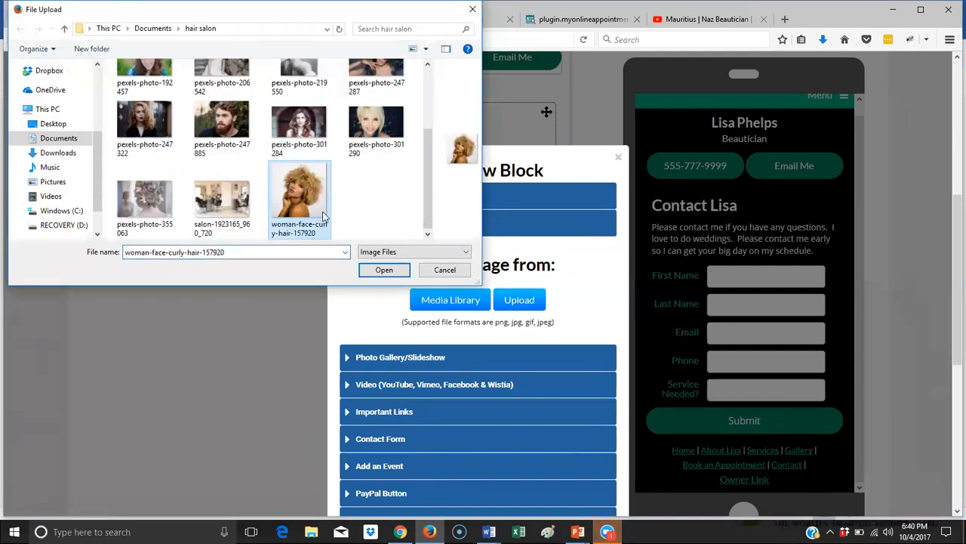
click(380, 270)
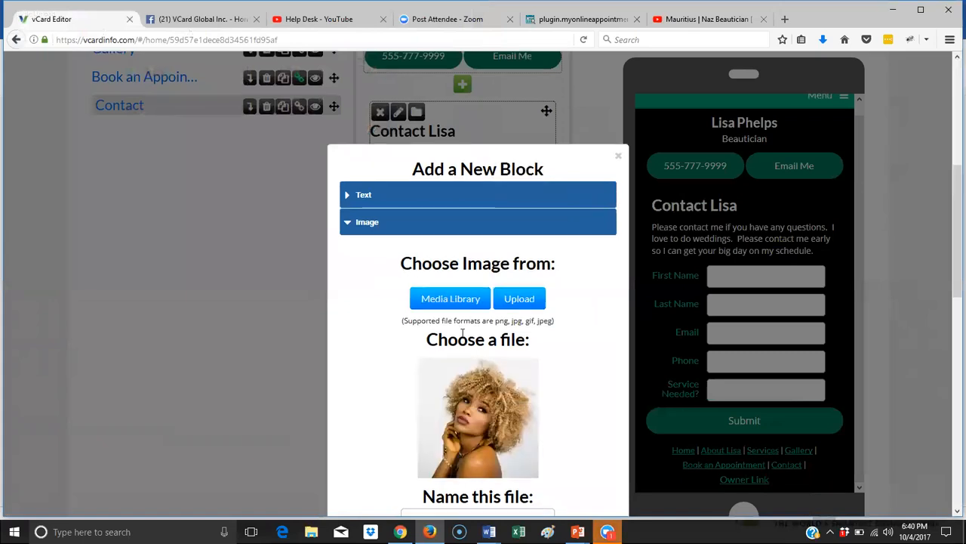
scroll(458, 321, down, 3)
click(461, 317)
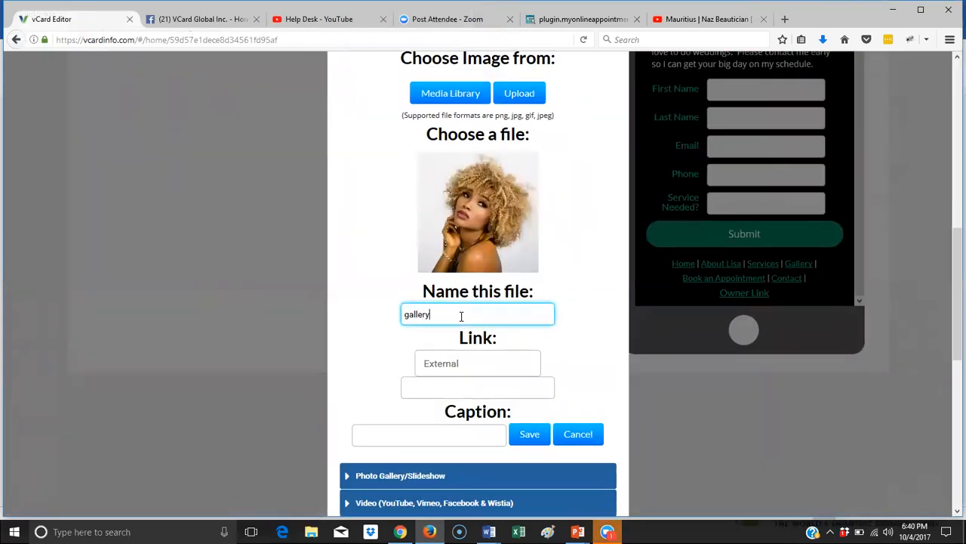
click(540, 434)
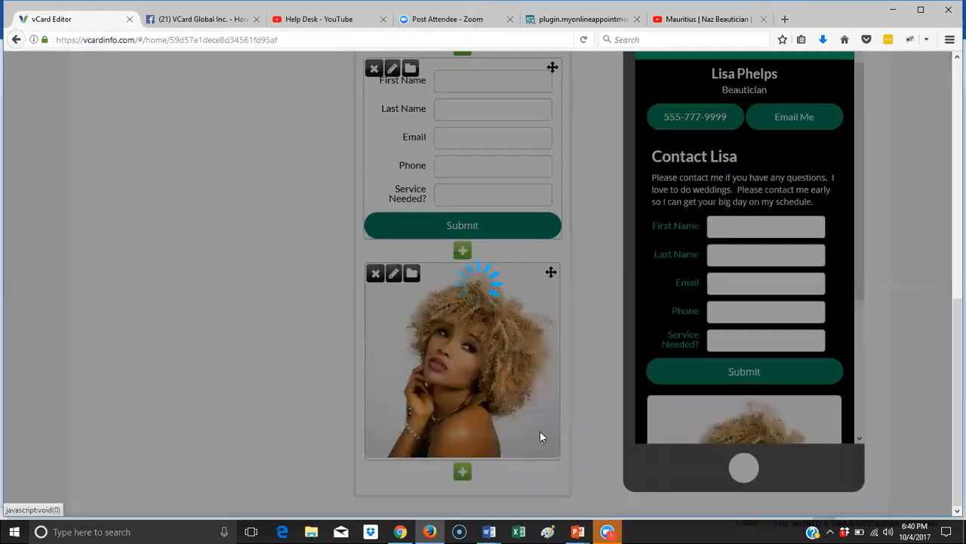
- Shrink the curly-hair portrait by dragging its corner handle
drag(556, 456, 545, 408)
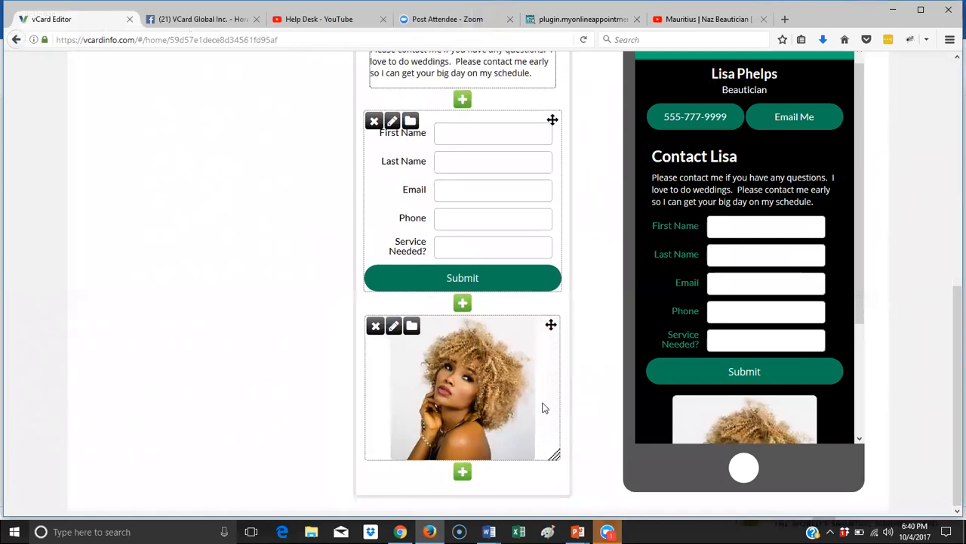
scroll(752, 224, down, 2)
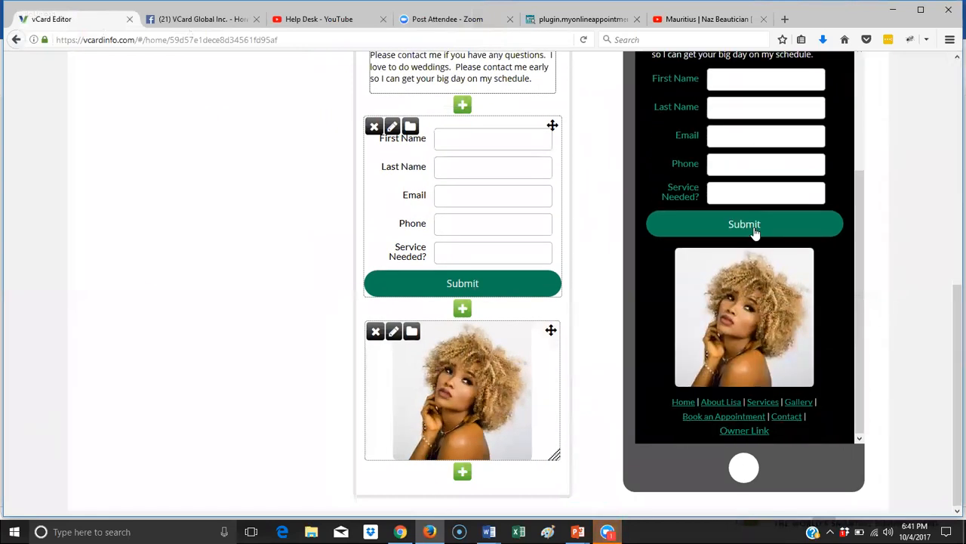
scroll(747, 242, up, 6)
scroll(641, 266, up, 4)
scroll(526, 312, down, 5)
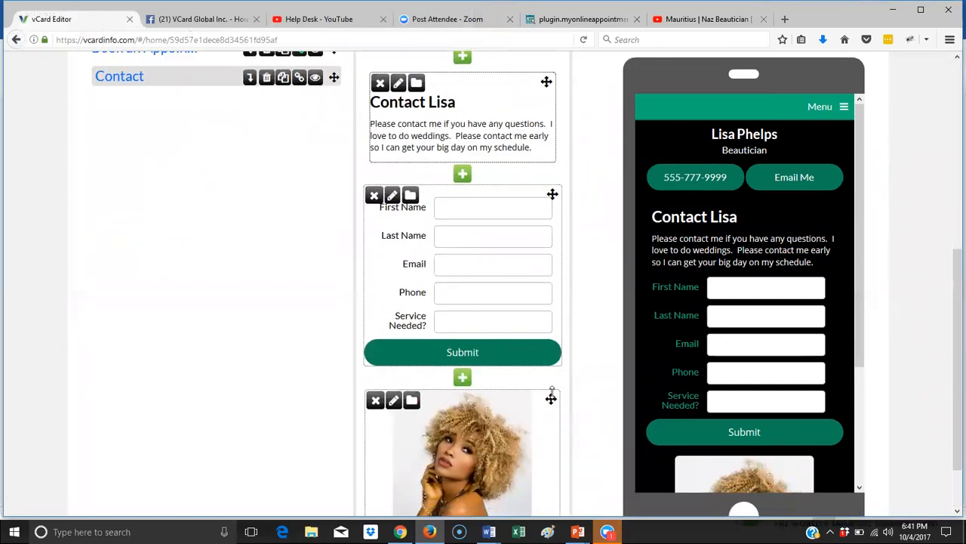
drag(551, 397, 549, 91)
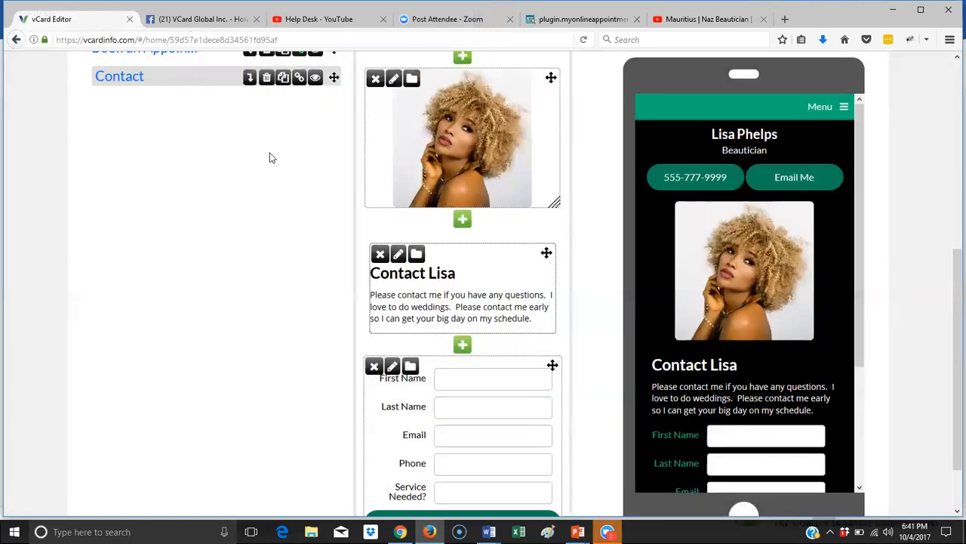
scroll(270, 152, up, 4)
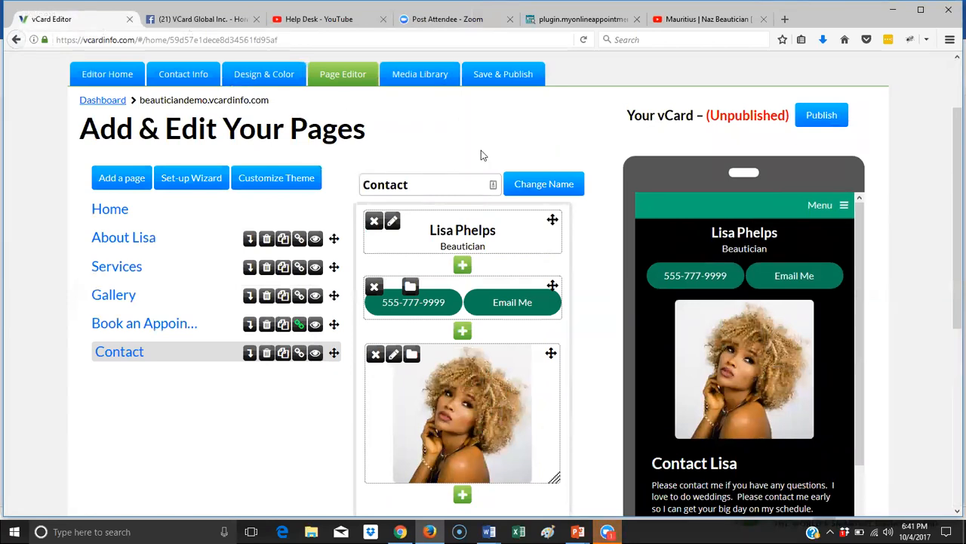
scroll(581, 158, up, 1)
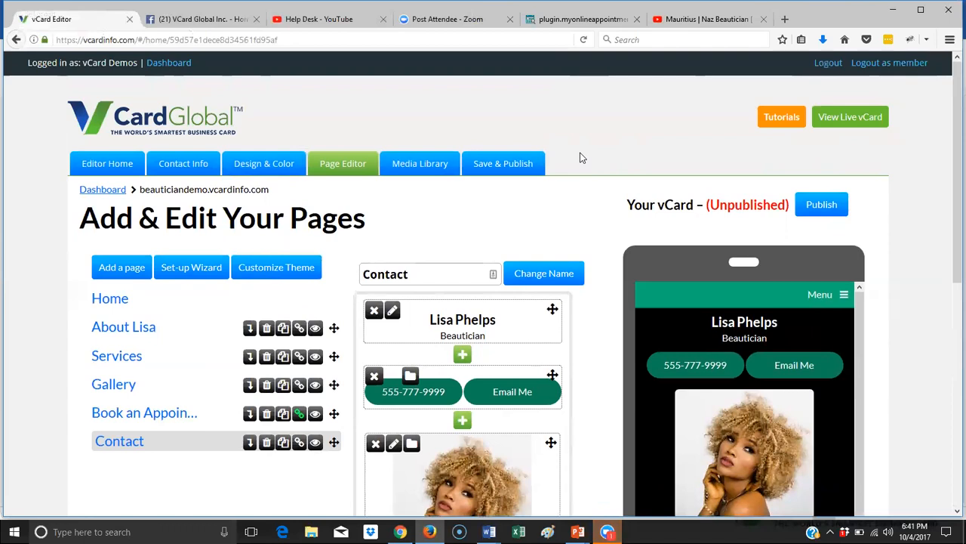
- Publish the updated beautician card and open the live vCard in a new tab
drag(706, 205, 790, 204)
click(819, 206)
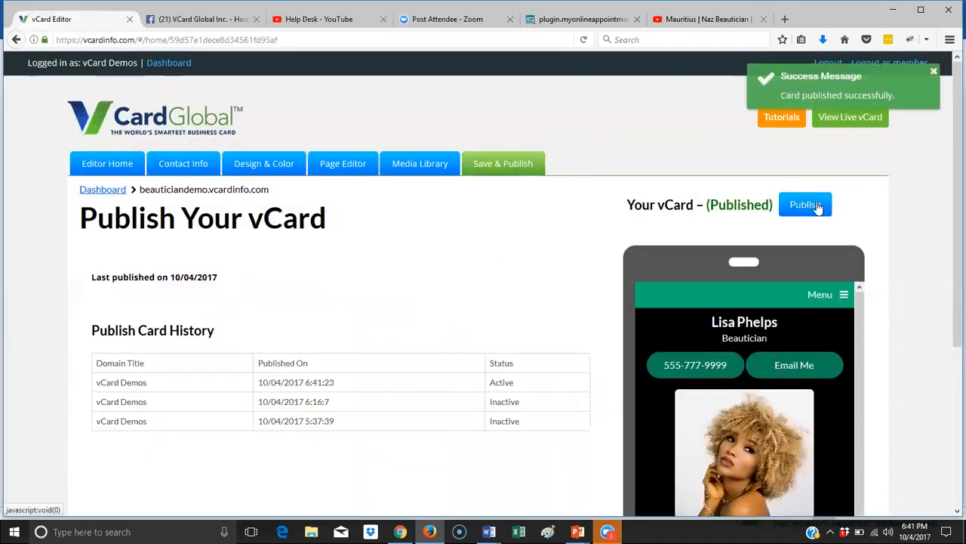
click(830, 121)
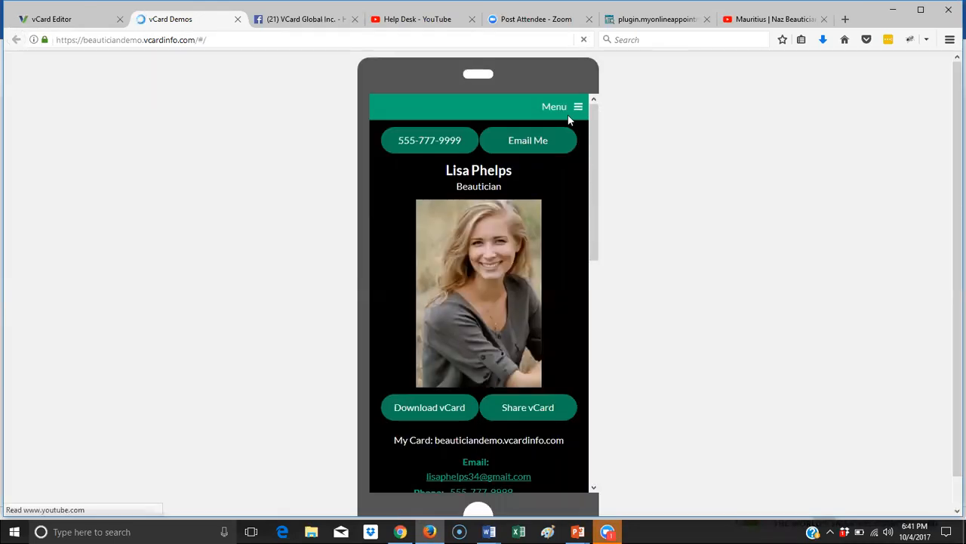
- On the live card, use the page menu to view the About page, then Services
click(570, 111)
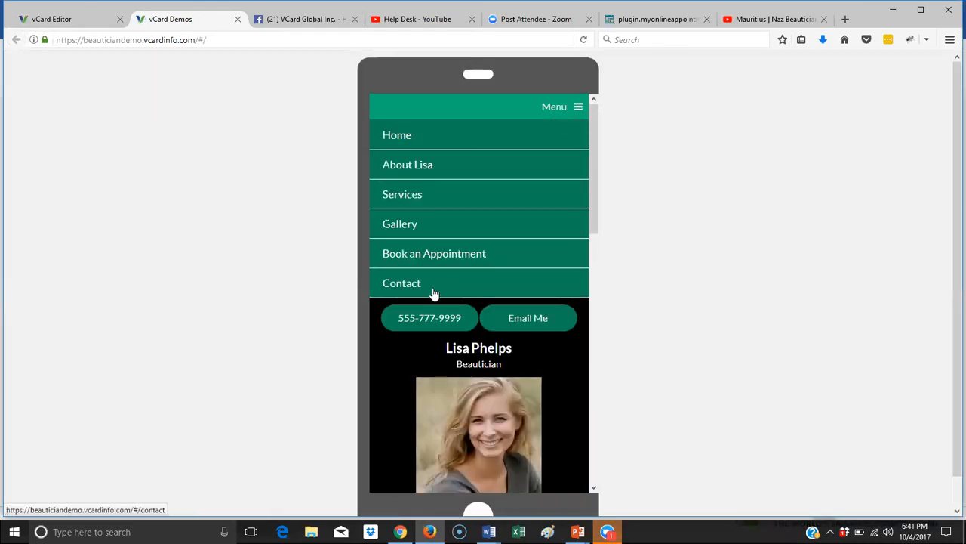
click(553, 115)
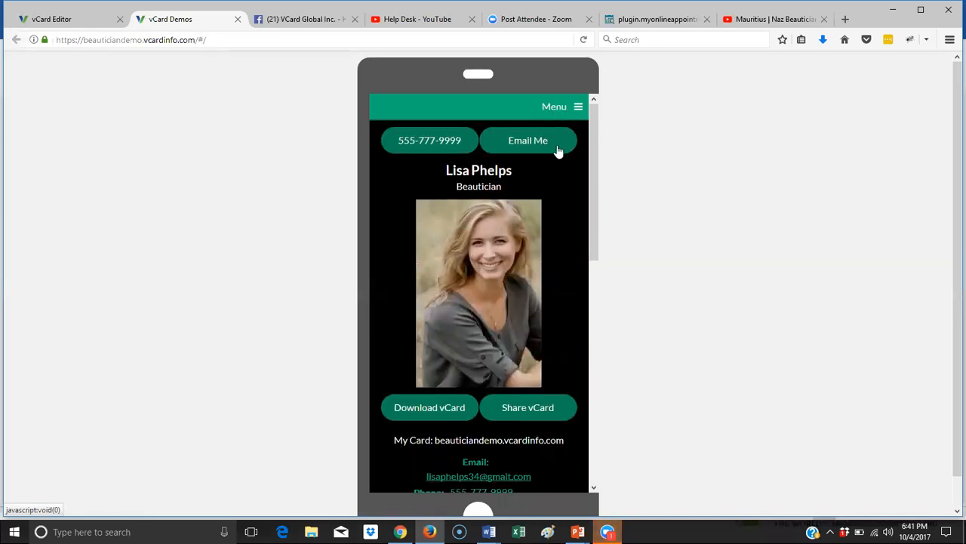
scroll(557, 152, down, 15)
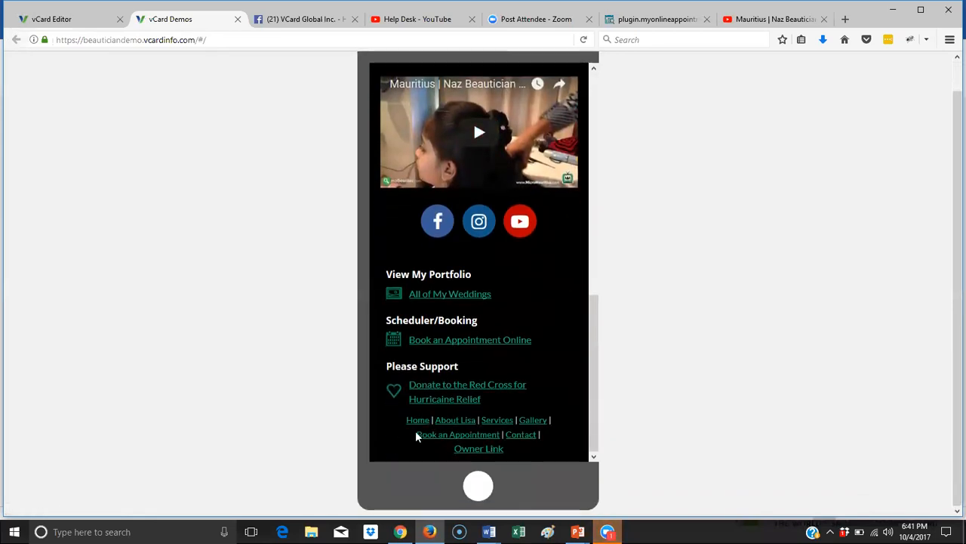
scroll(549, 380, up, 15)
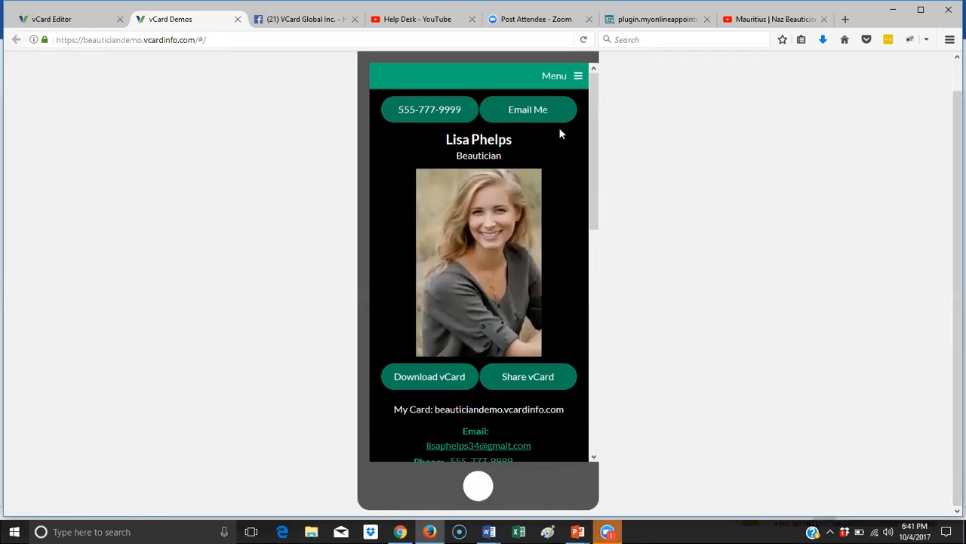
click(565, 82)
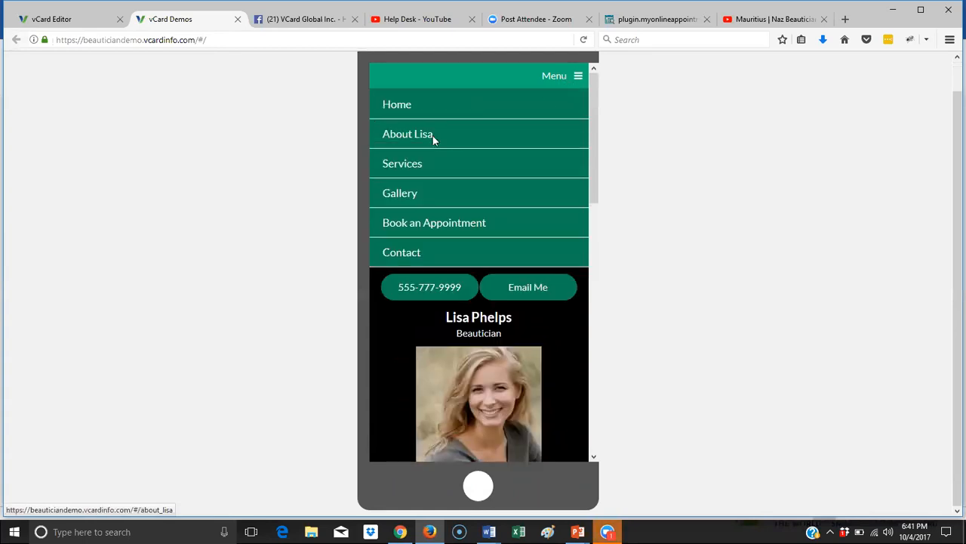
click(435, 135)
scroll(519, 275, down, 6)
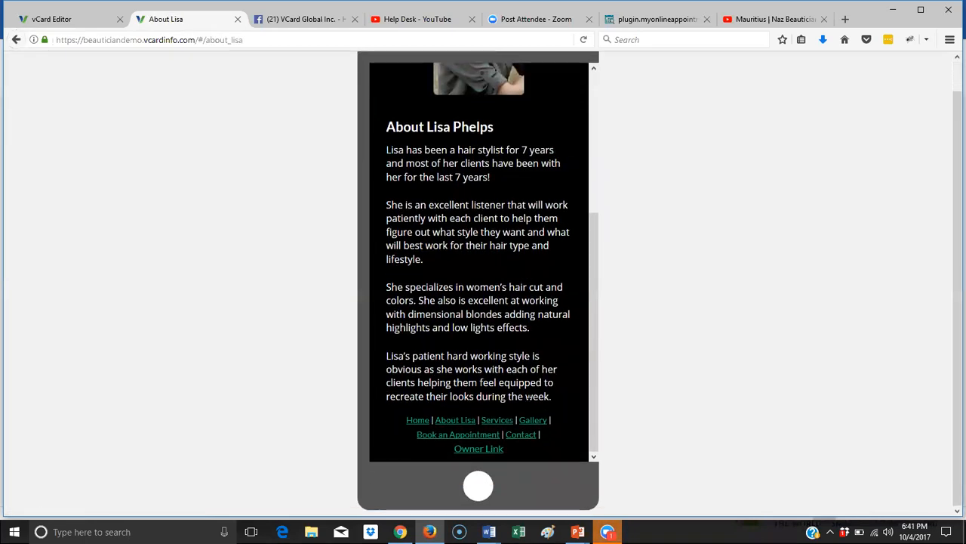
click(509, 421)
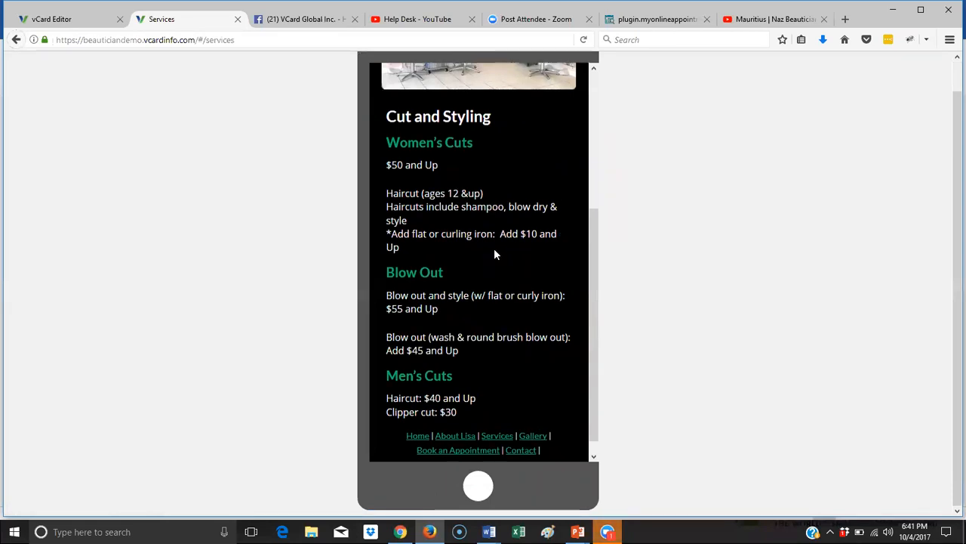
- Review the Gallery and Contact pages, then return to the vCard Editor tab
scroll(495, 255, up, 3)
scroll(494, 255, down, 3)
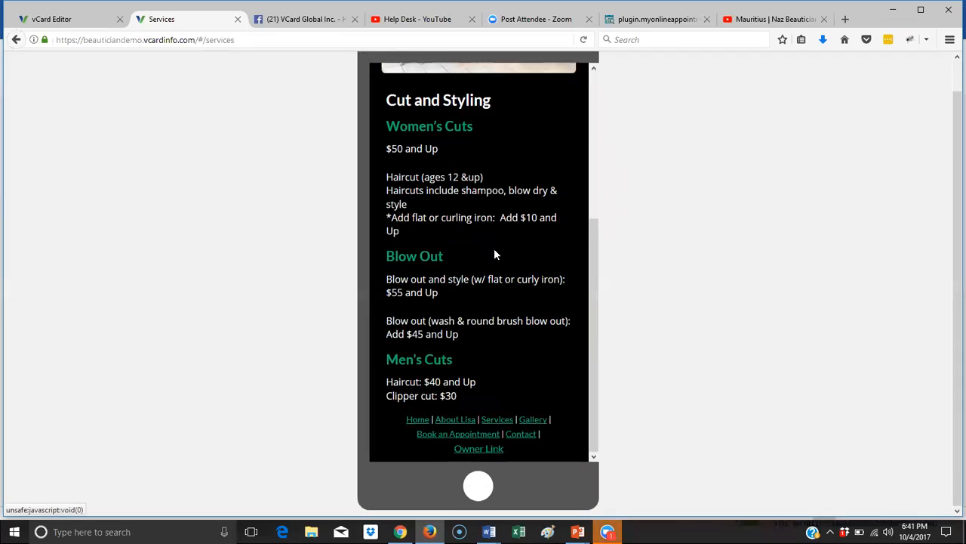
click(542, 422)
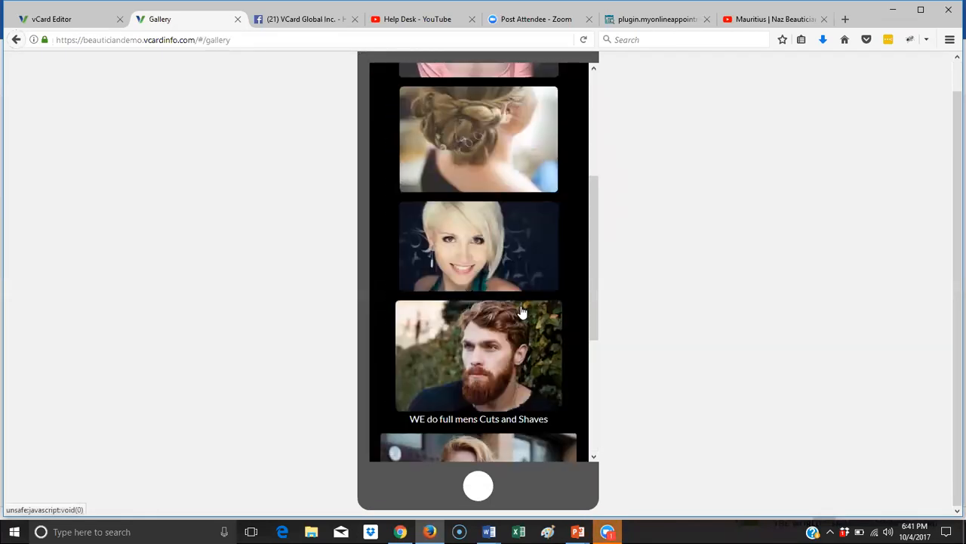
scroll(519, 309, up, 3)
scroll(521, 309, down, 5)
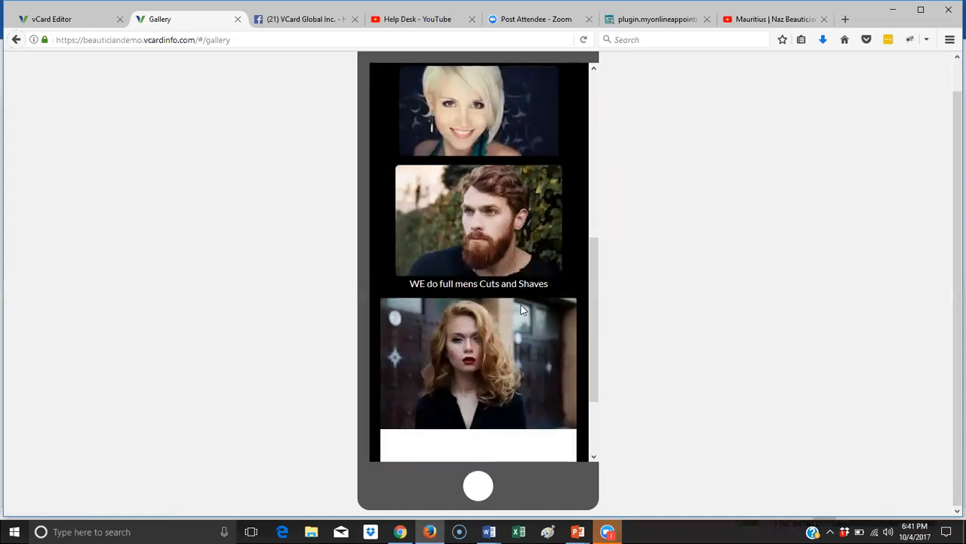
scroll(521, 308, down, 2)
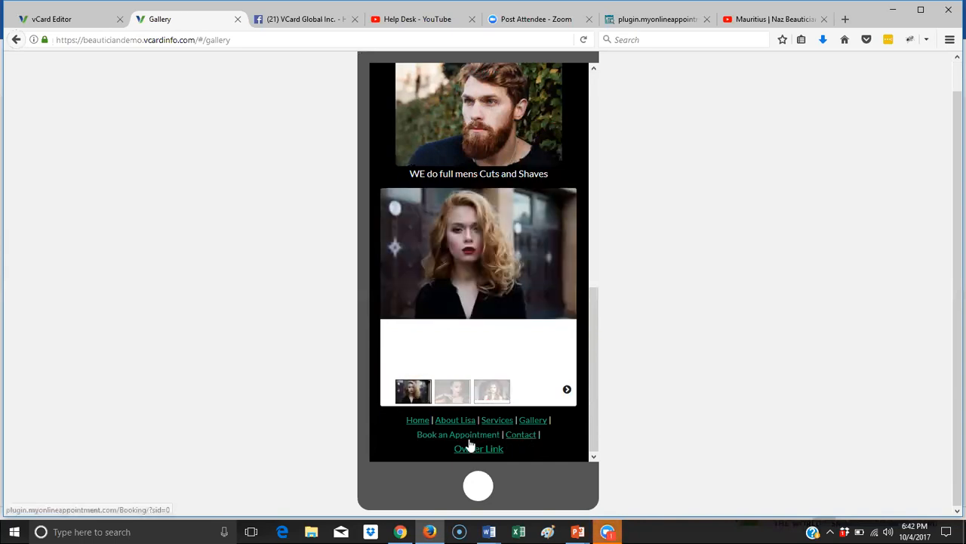
click(520, 435)
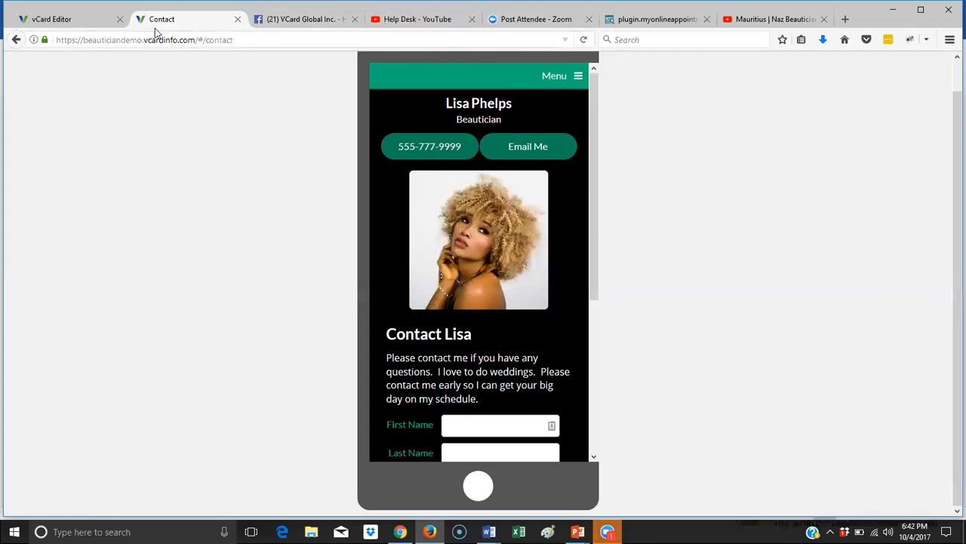
click(57, 19)
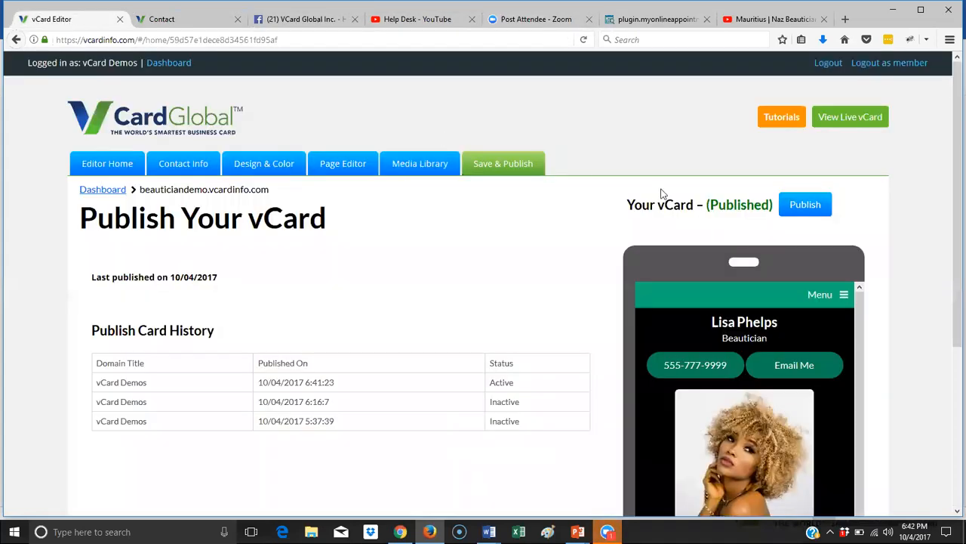
- Browse the 'Editing my vCard' tutorials in the vCard Global Help Center
click(782, 119)
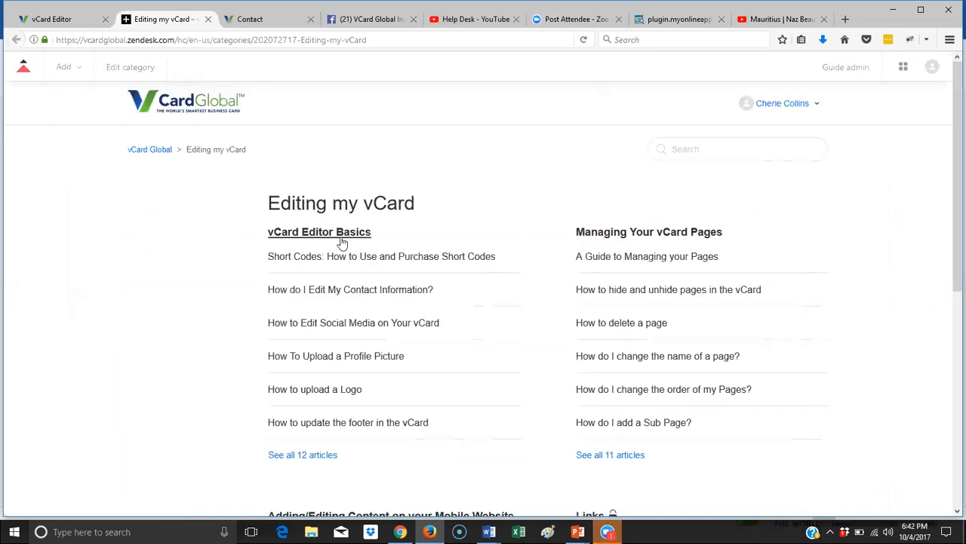
scroll(313, 370, down, 2)
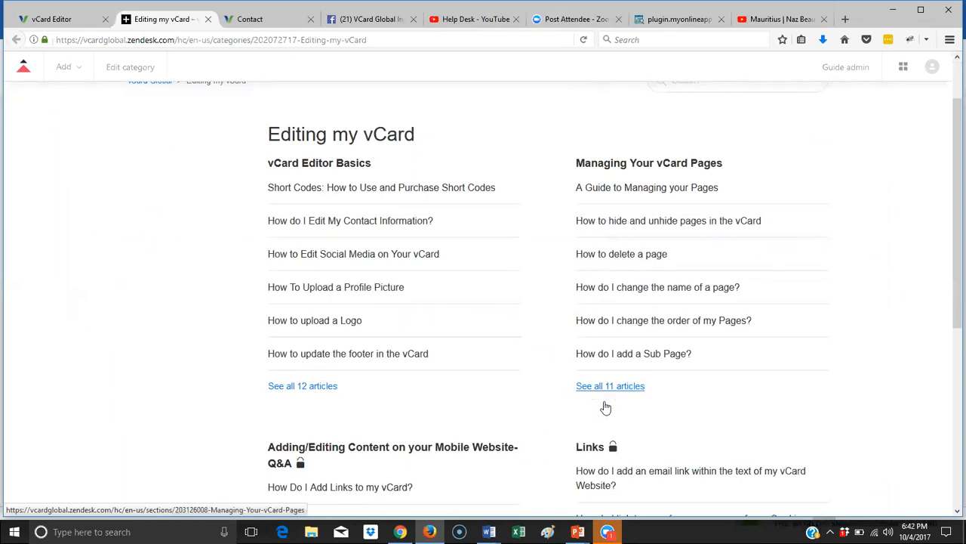
scroll(605, 407, down, 4)
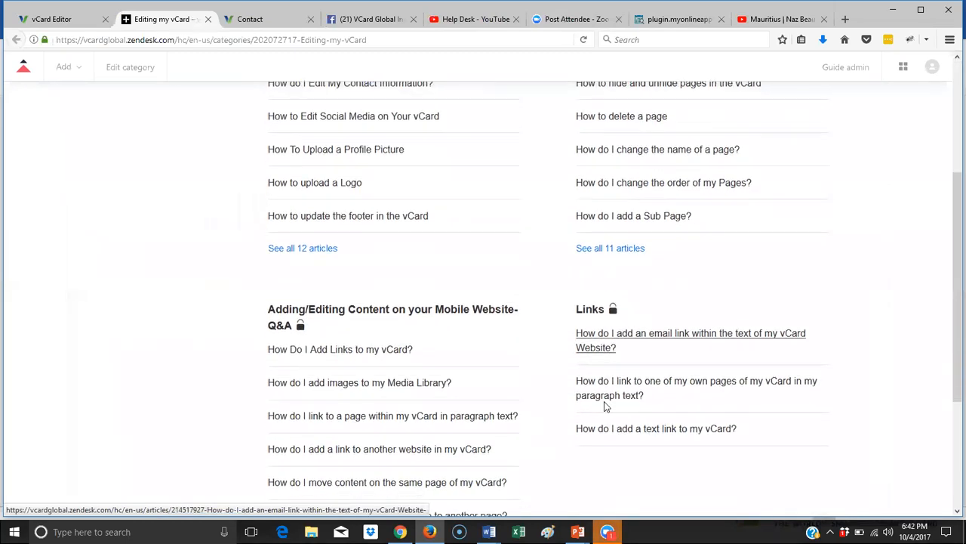
scroll(604, 406, up, 6)
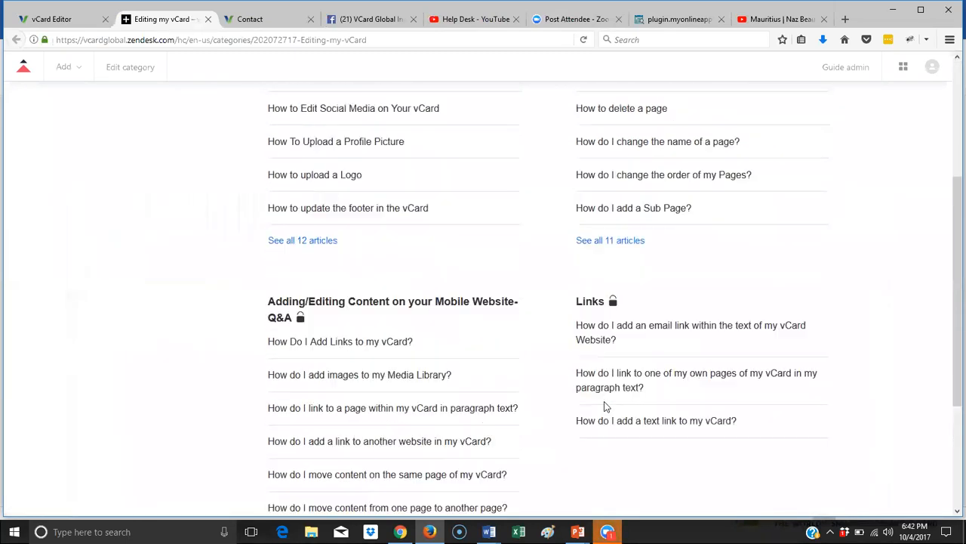
- Open the Mobile App FAQs article 'Overview on How to Use the vCard Global Mobile App'
click(154, 149)
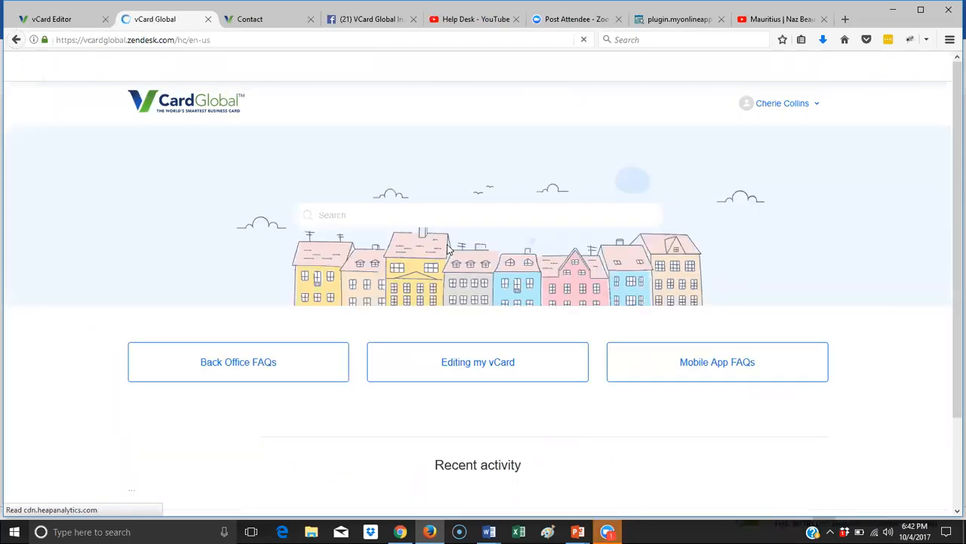
click(672, 364)
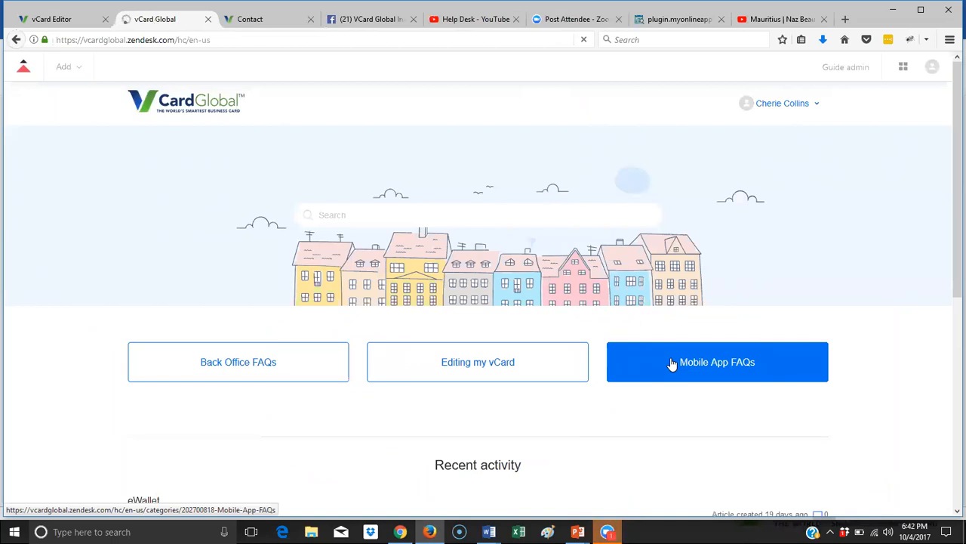
click(450, 258)
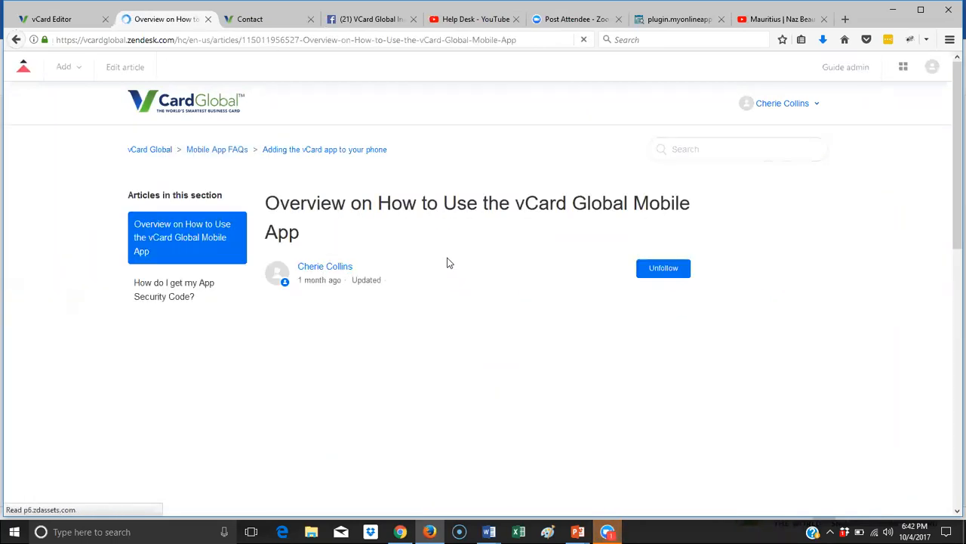
scroll(498, 276, down, 3)
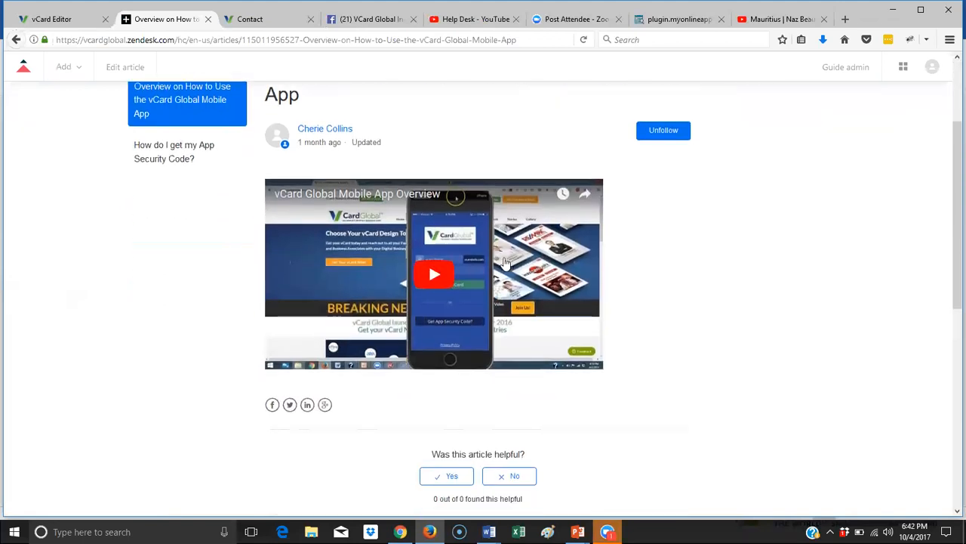